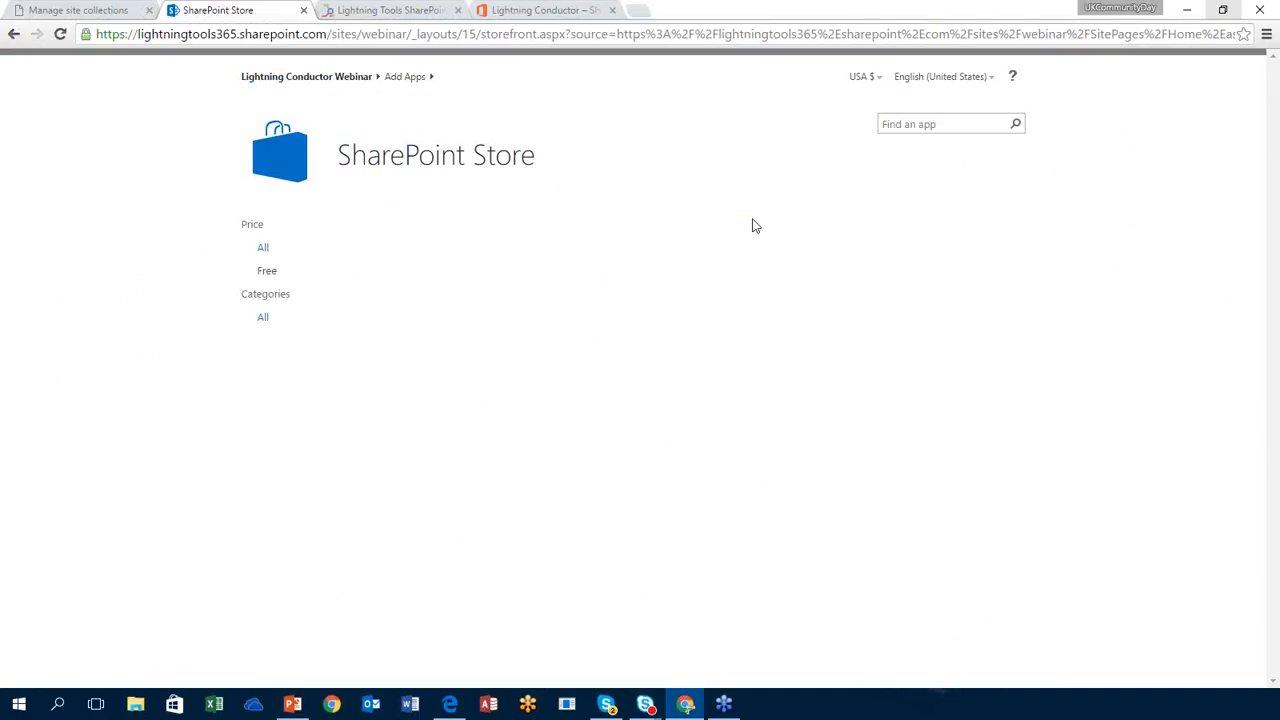
Step: Search the store for 'lightning conductor' and check its details page showing it's already added
click(902, 124)
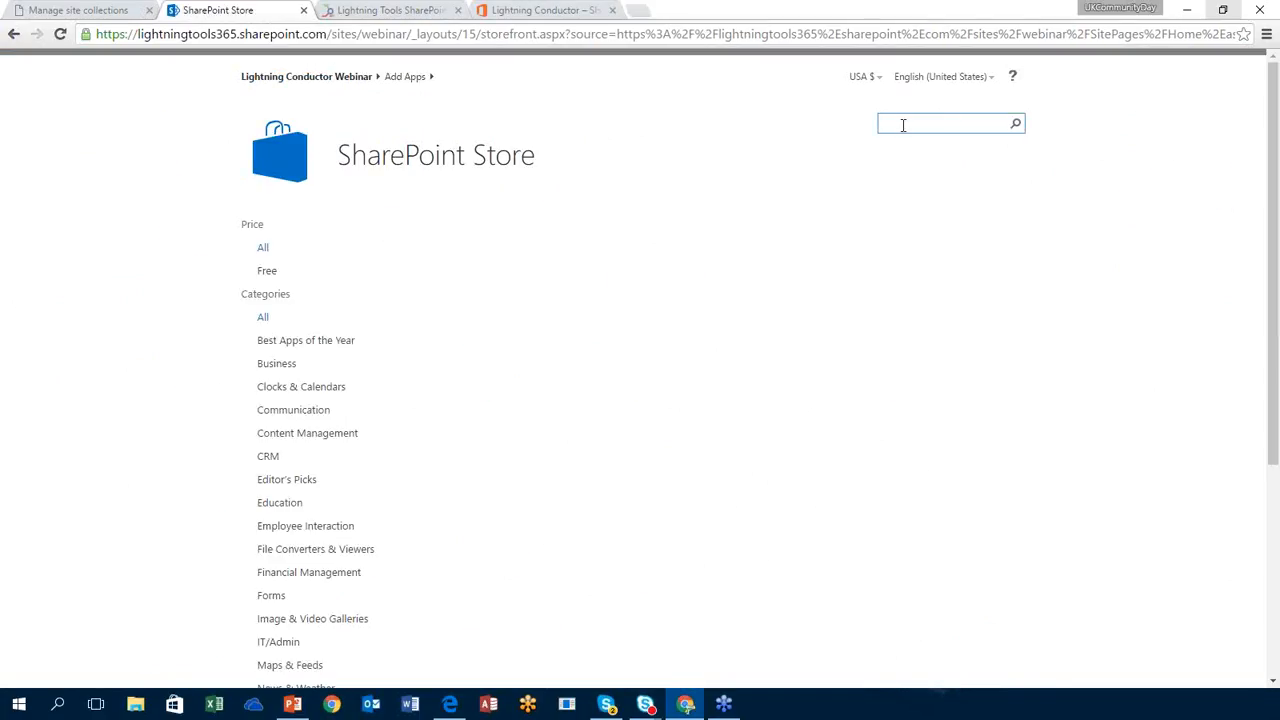
text(lightning )
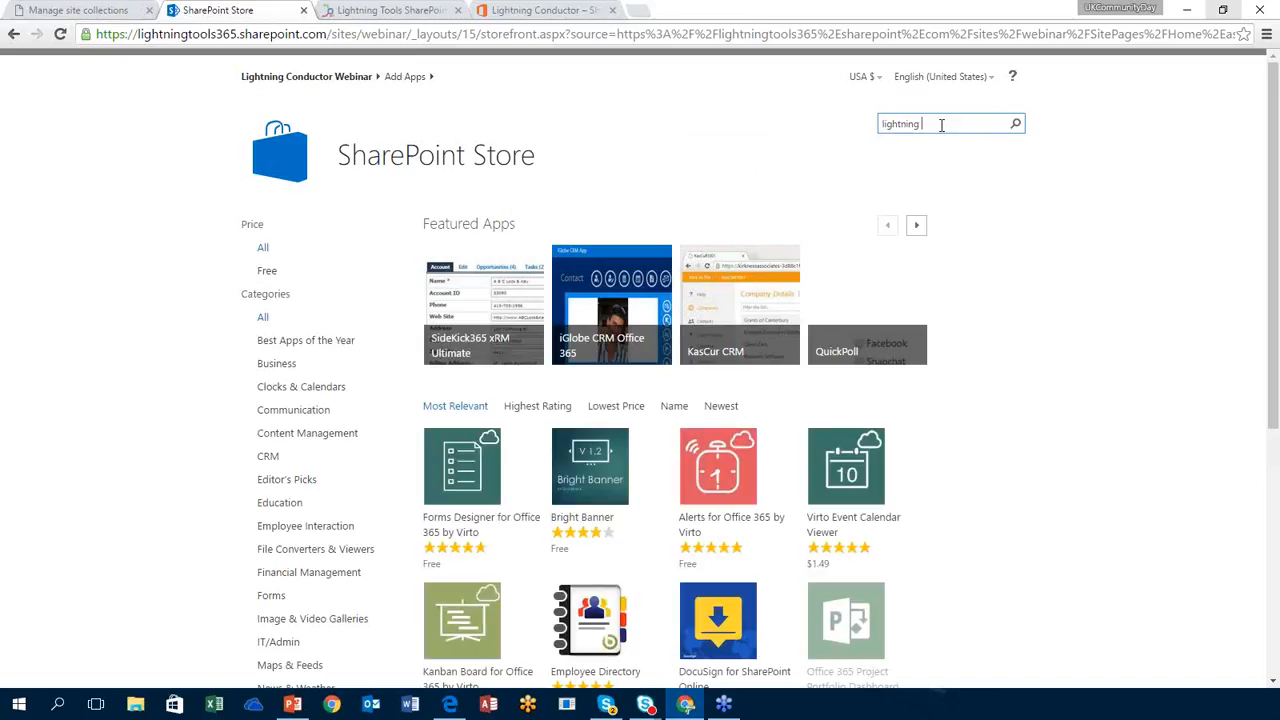
text(conductor)
click(1014, 124)
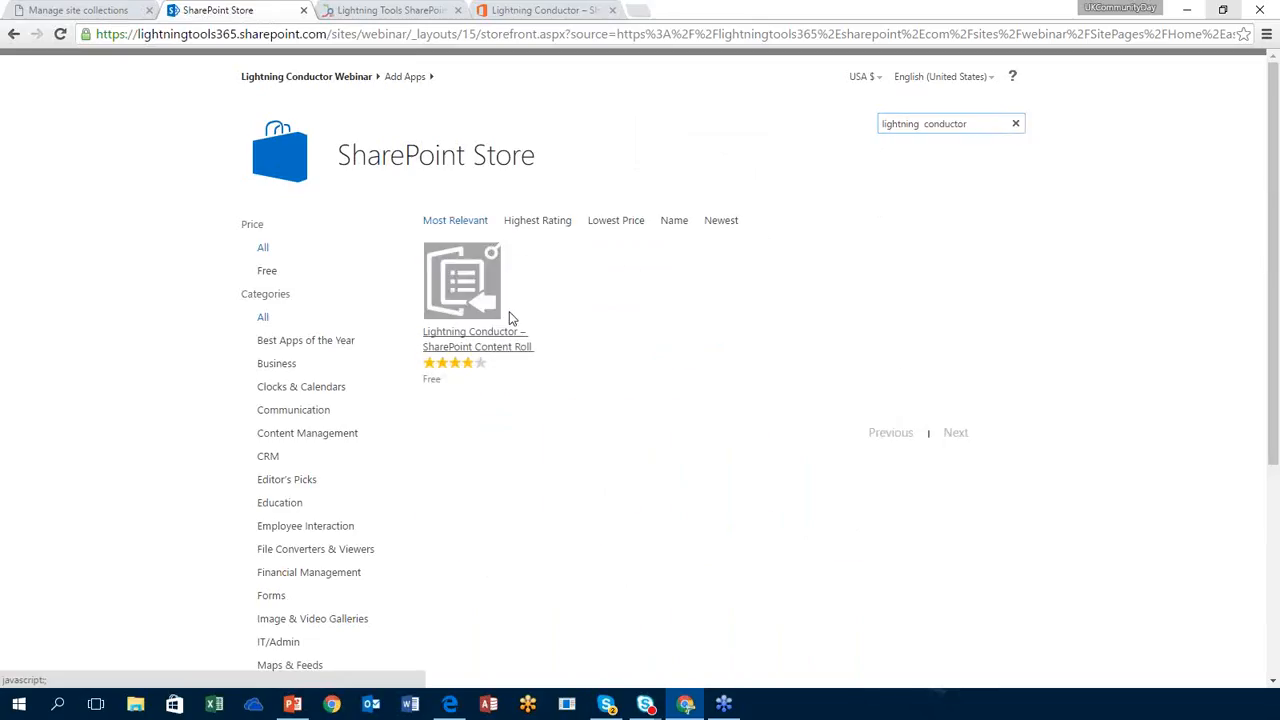
click(639, 373)
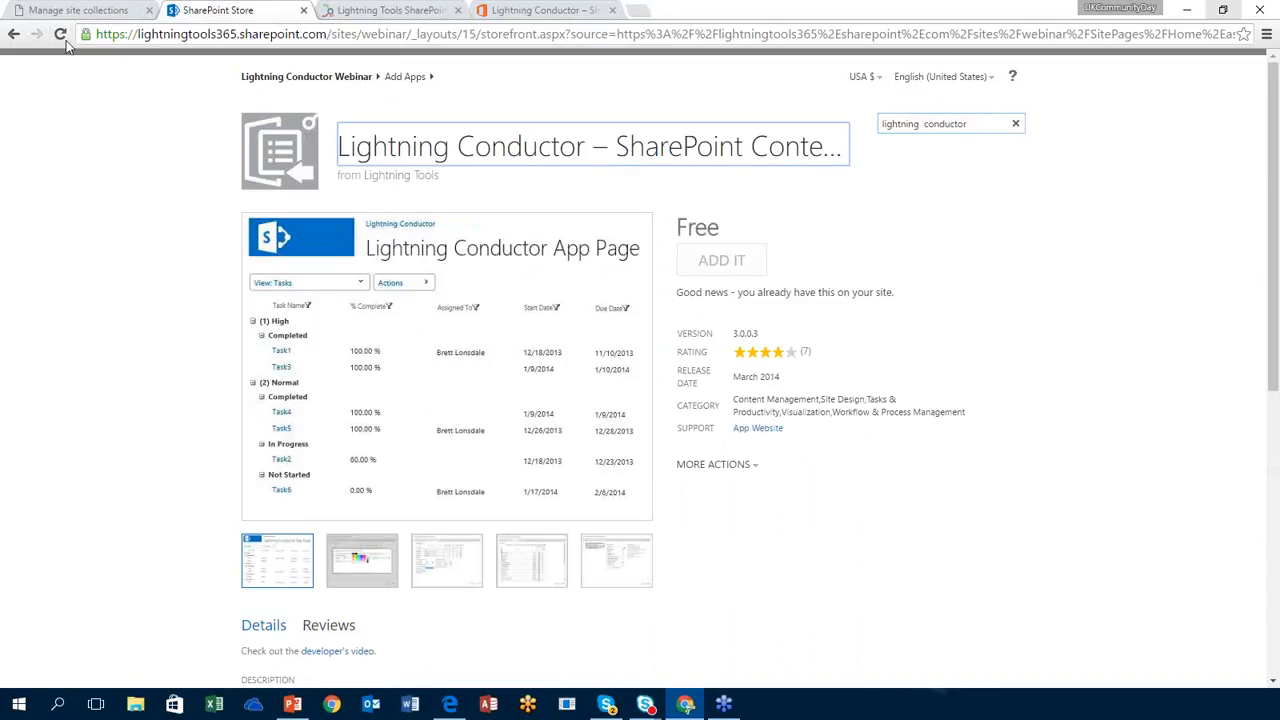
Step: Go back through the search results to the site's Your Apps page
click(15, 35)
click(17, 35)
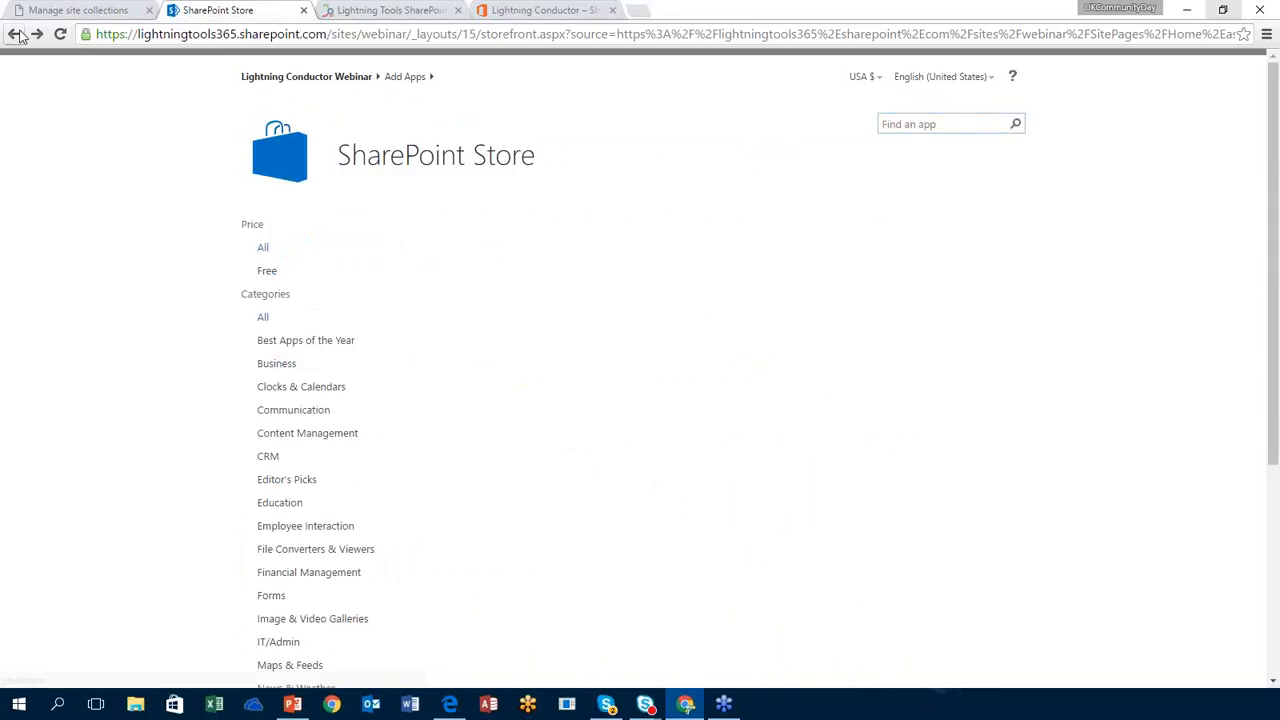
click(15, 35)
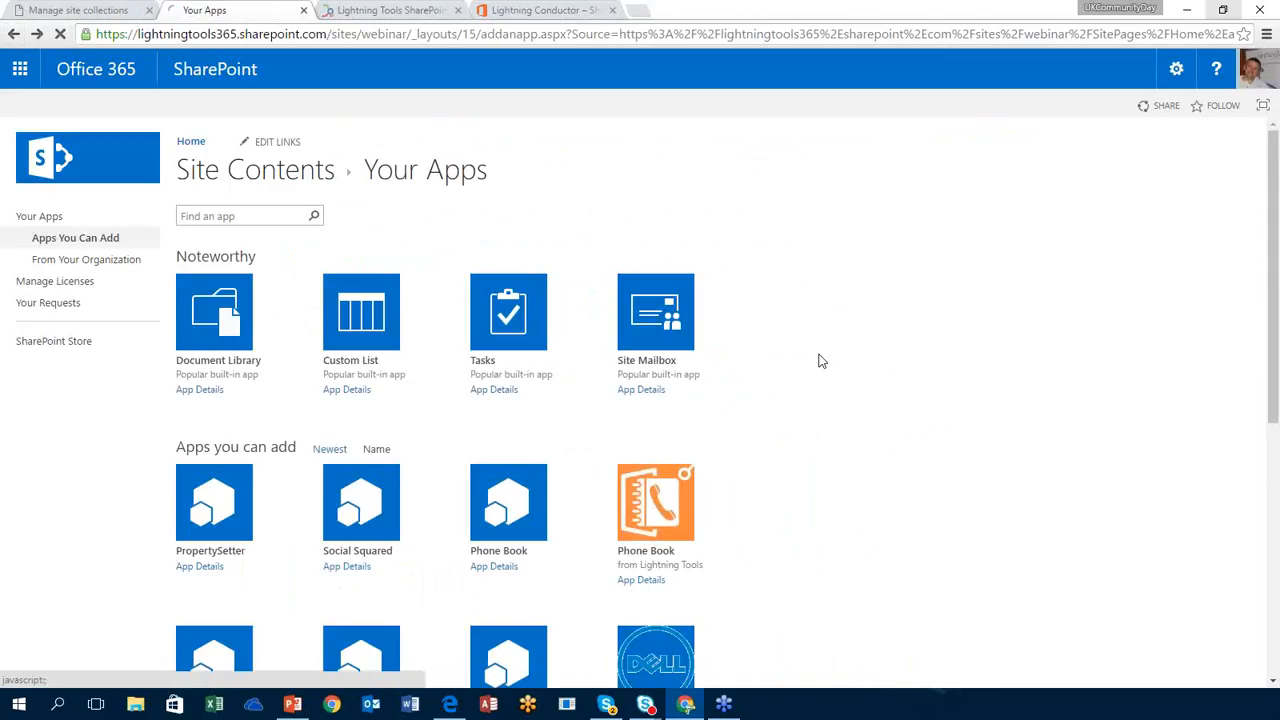
Step: Check the Lightning Conductor content roll up app page, then put the home page in edit mode
click(12, 134)
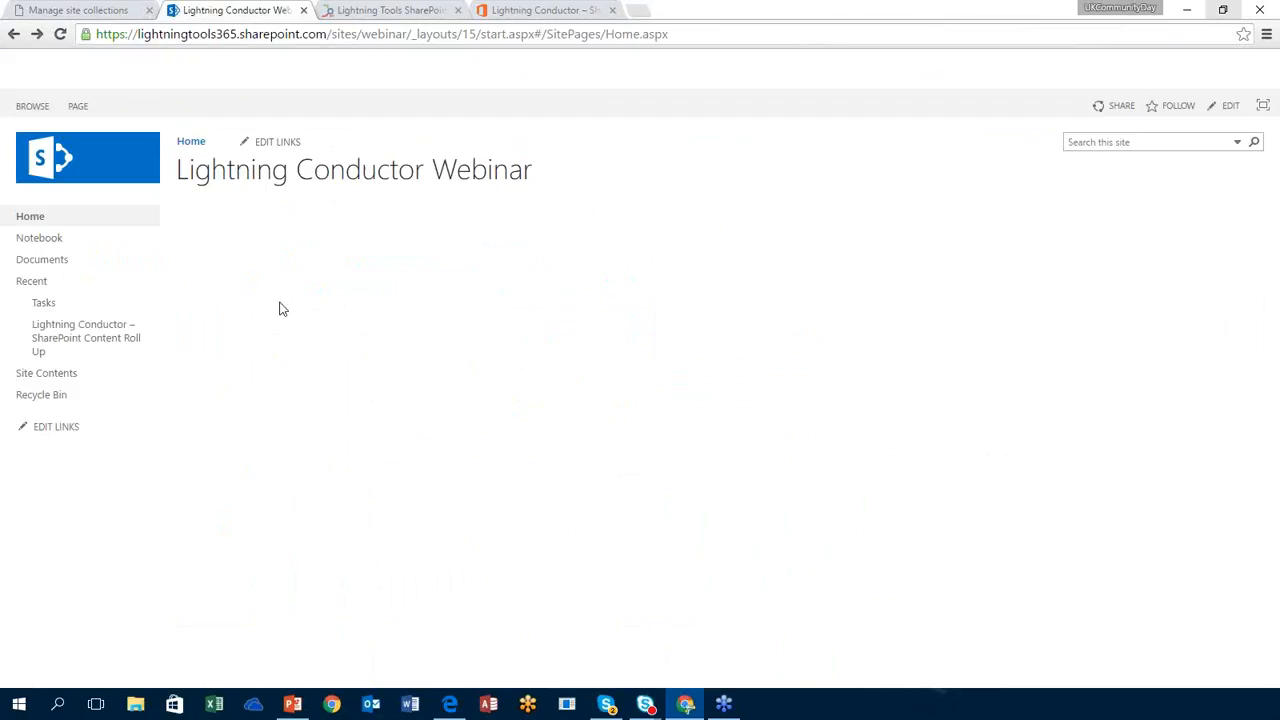
click(64, 344)
click(82, 352)
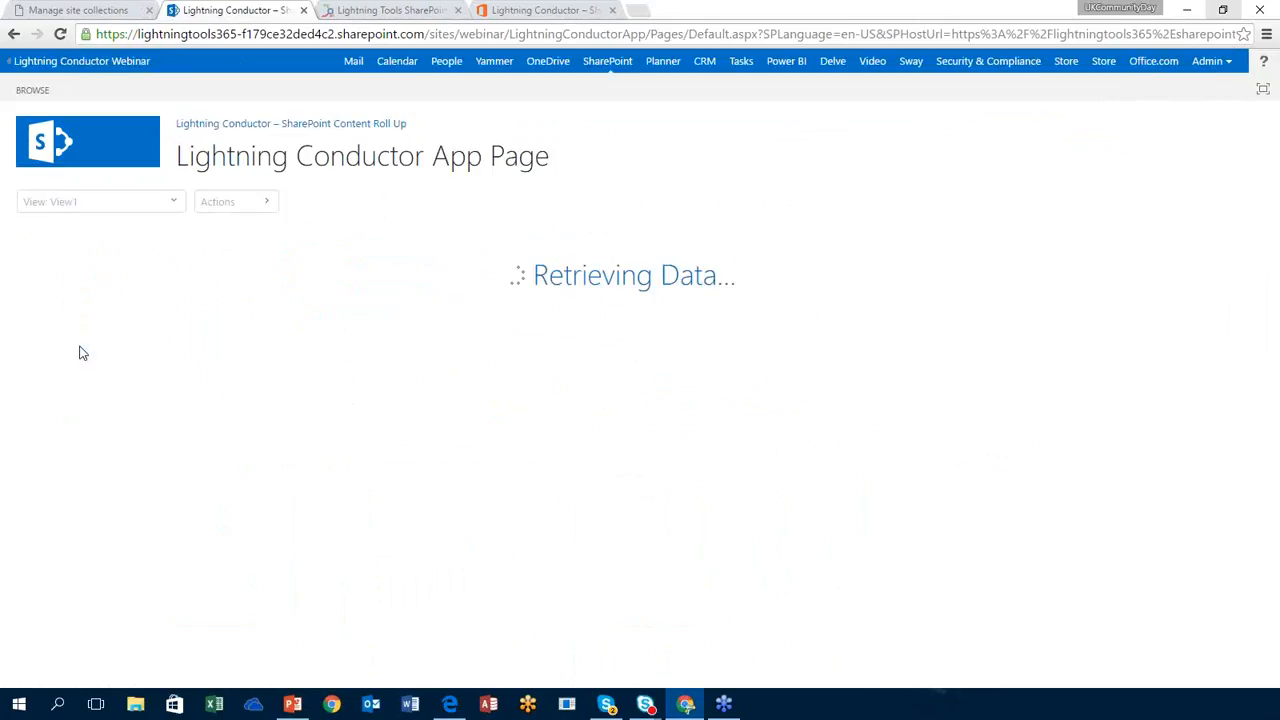
click(15, 35)
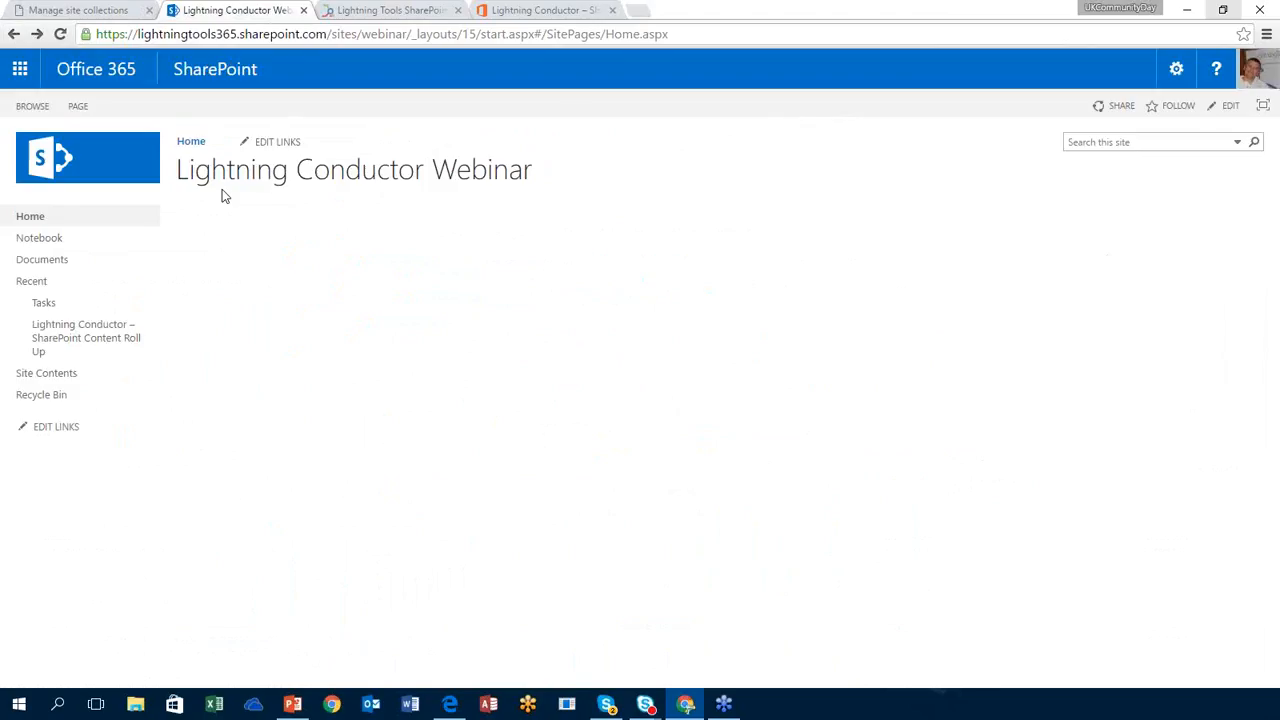
click(78, 108)
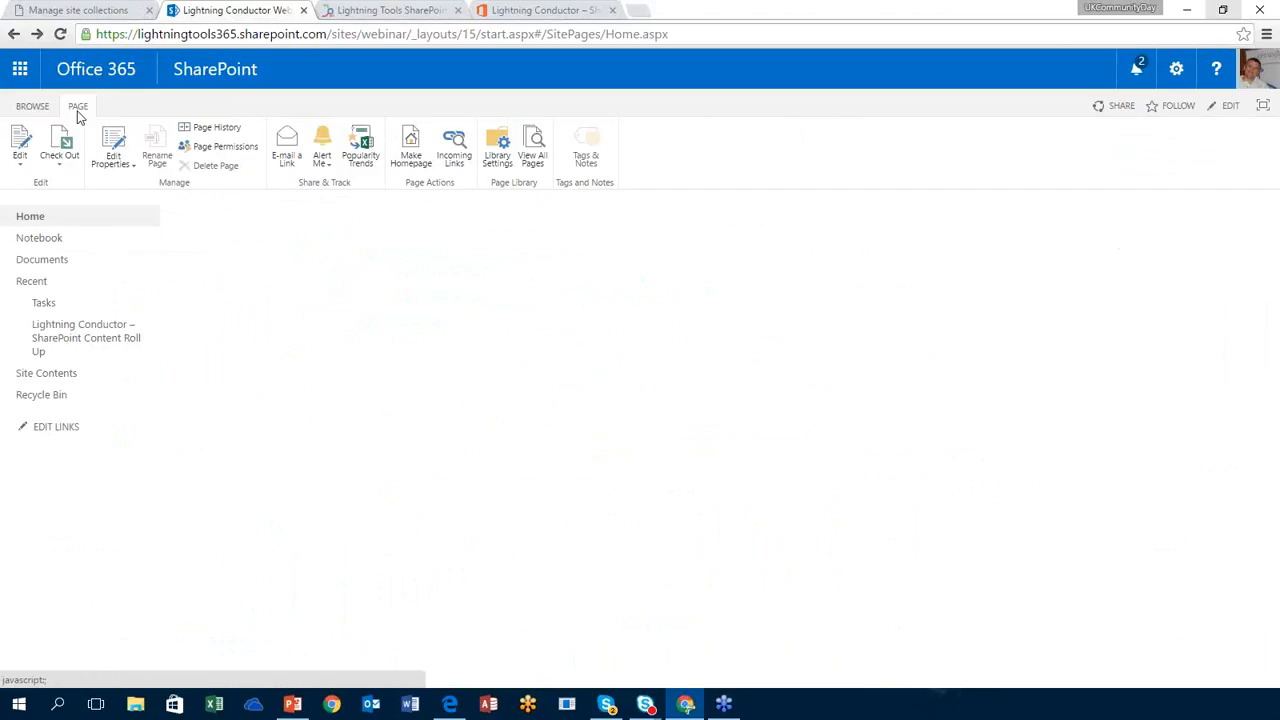
click(18, 146)
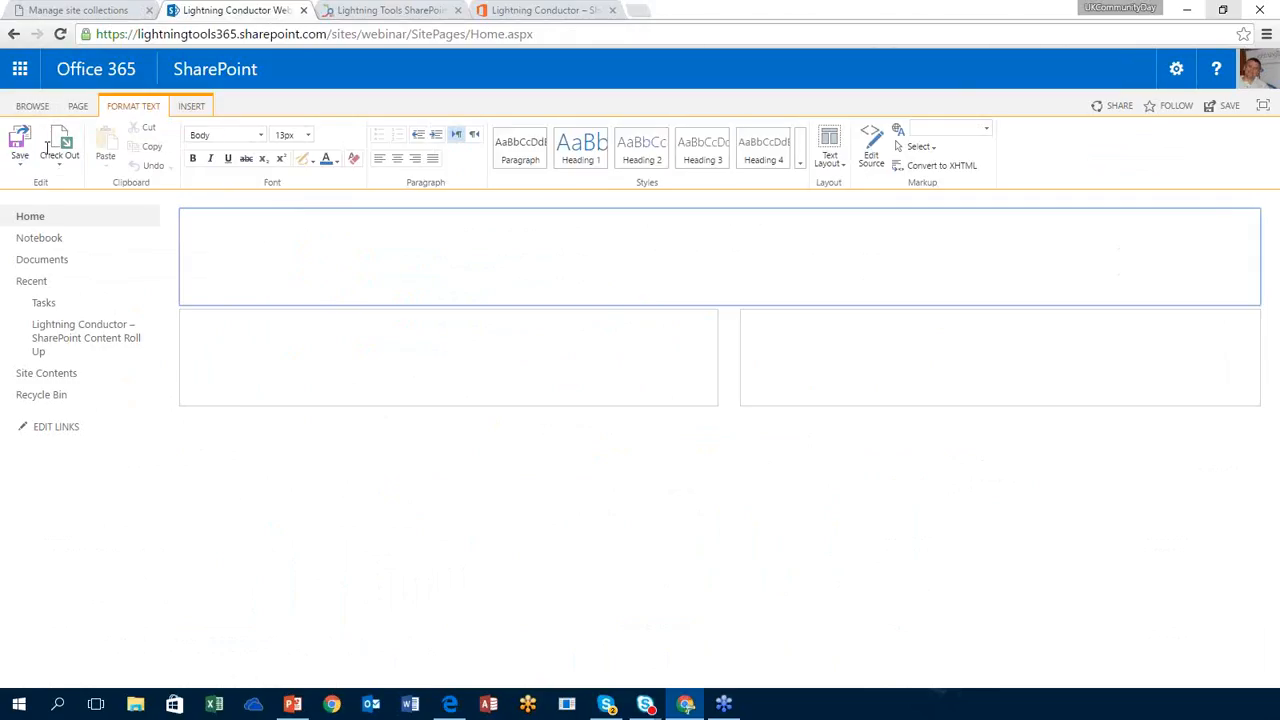
Step: From the top content zone, choose App Part on the INSERT ribbon tab to list the insertable parts
click(320, 232)
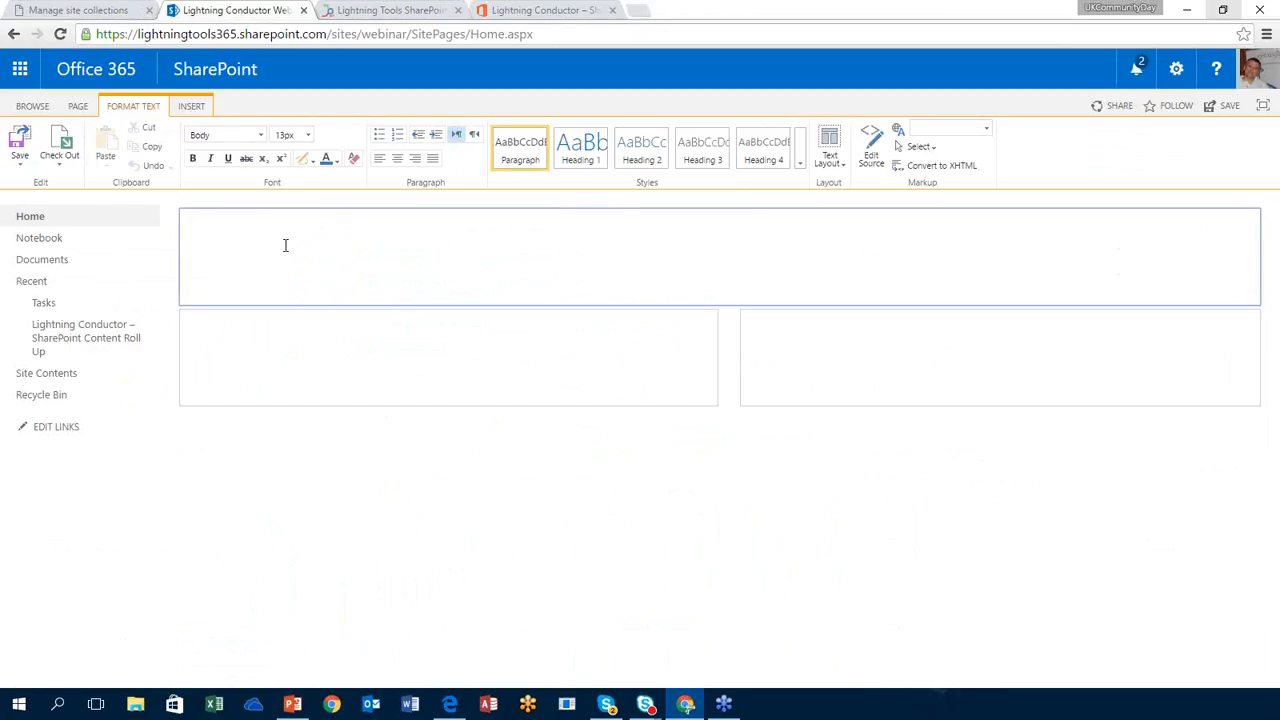
click(199, 109)
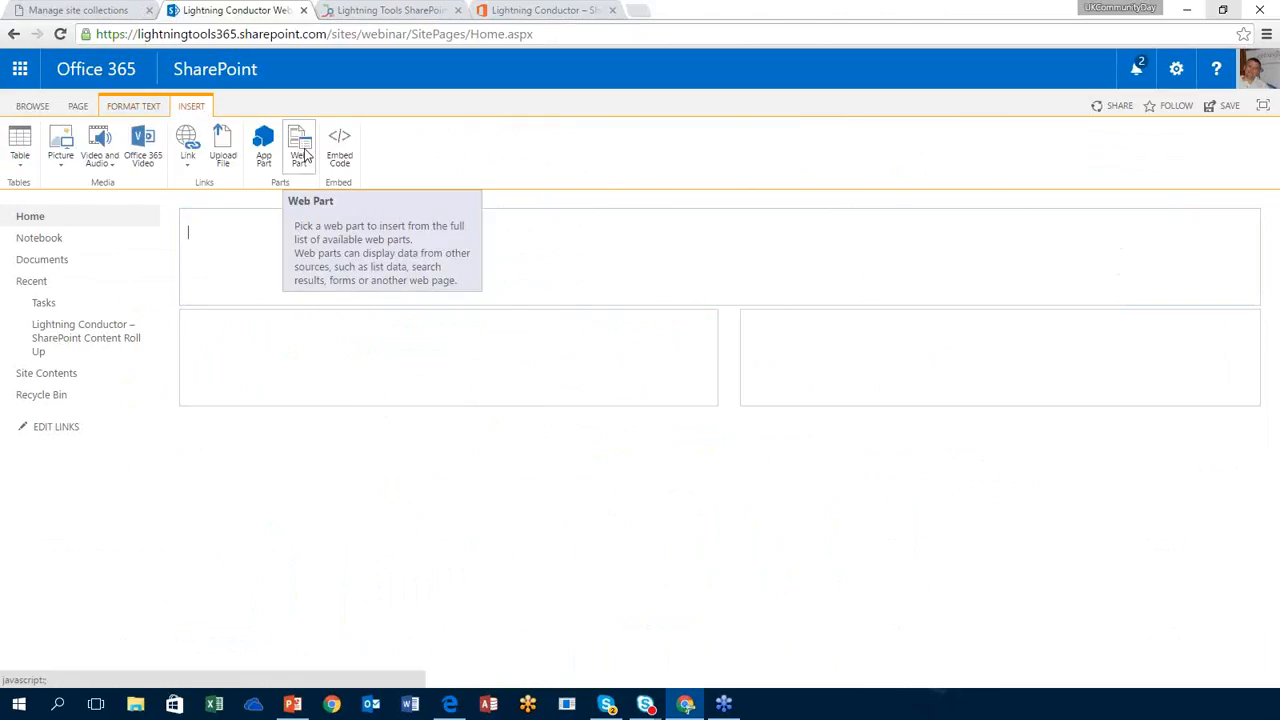
click(266, 150)
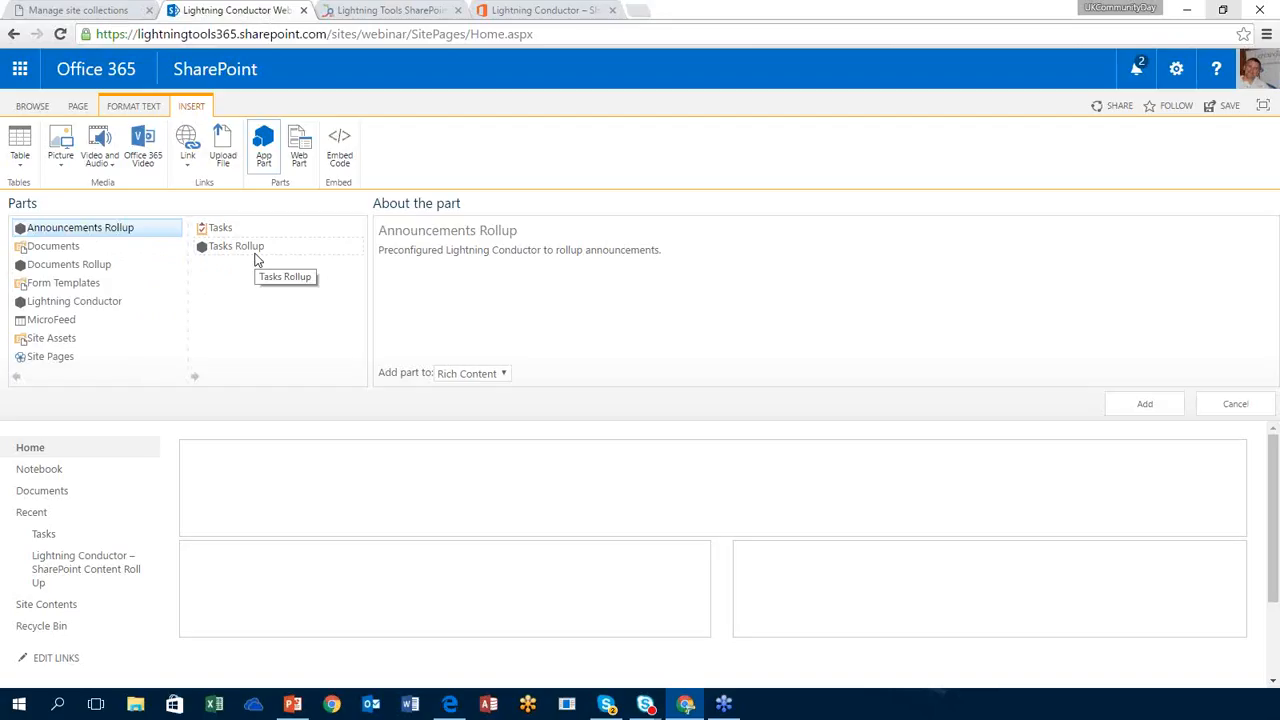
Step: Add the Lightning Conductor part from the Parts list to the top zone
click(113, 305)
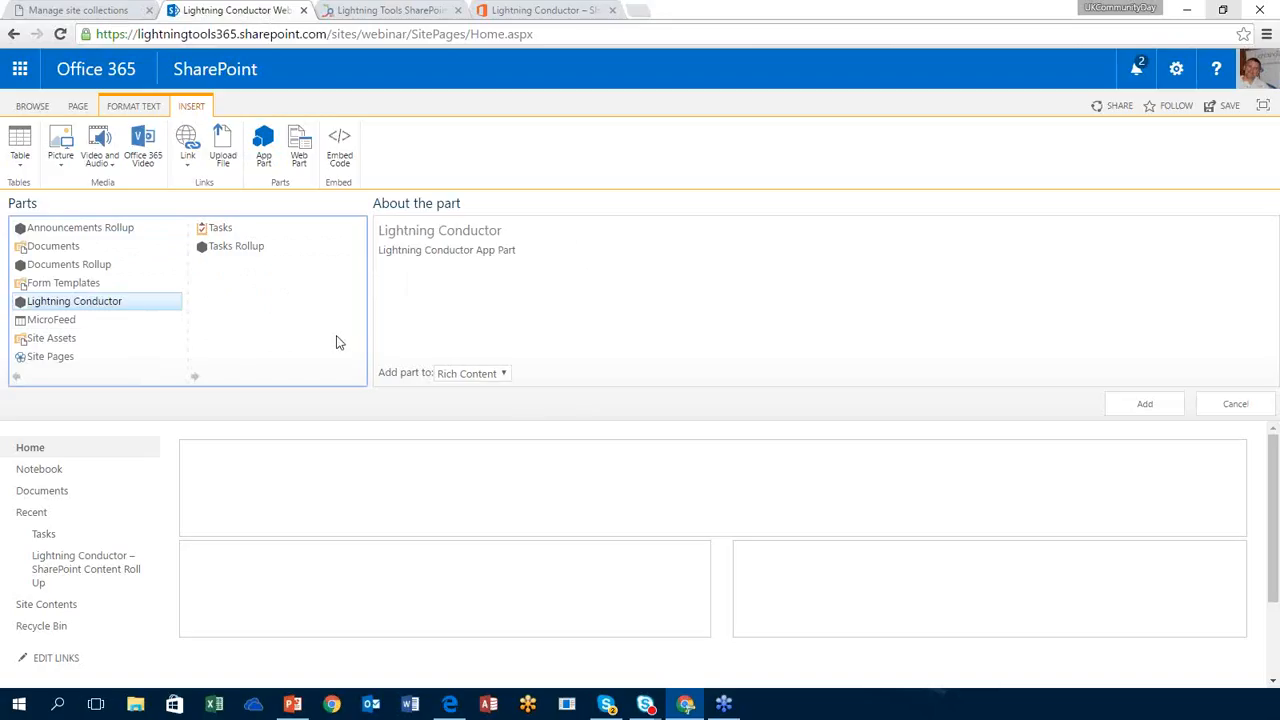
click(1154, 414)
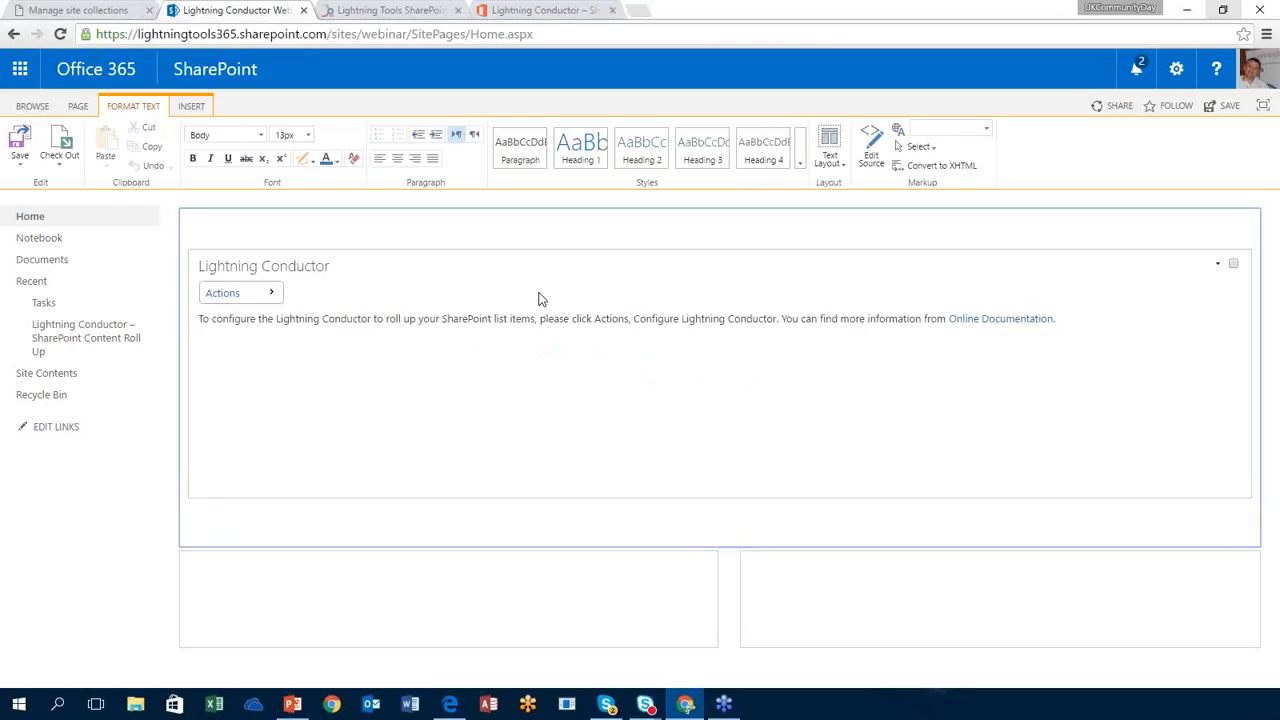
Step: Choose Edit Web Part from the Lightning Conductor part's dropdown to show its tool pane
click(277, 292)
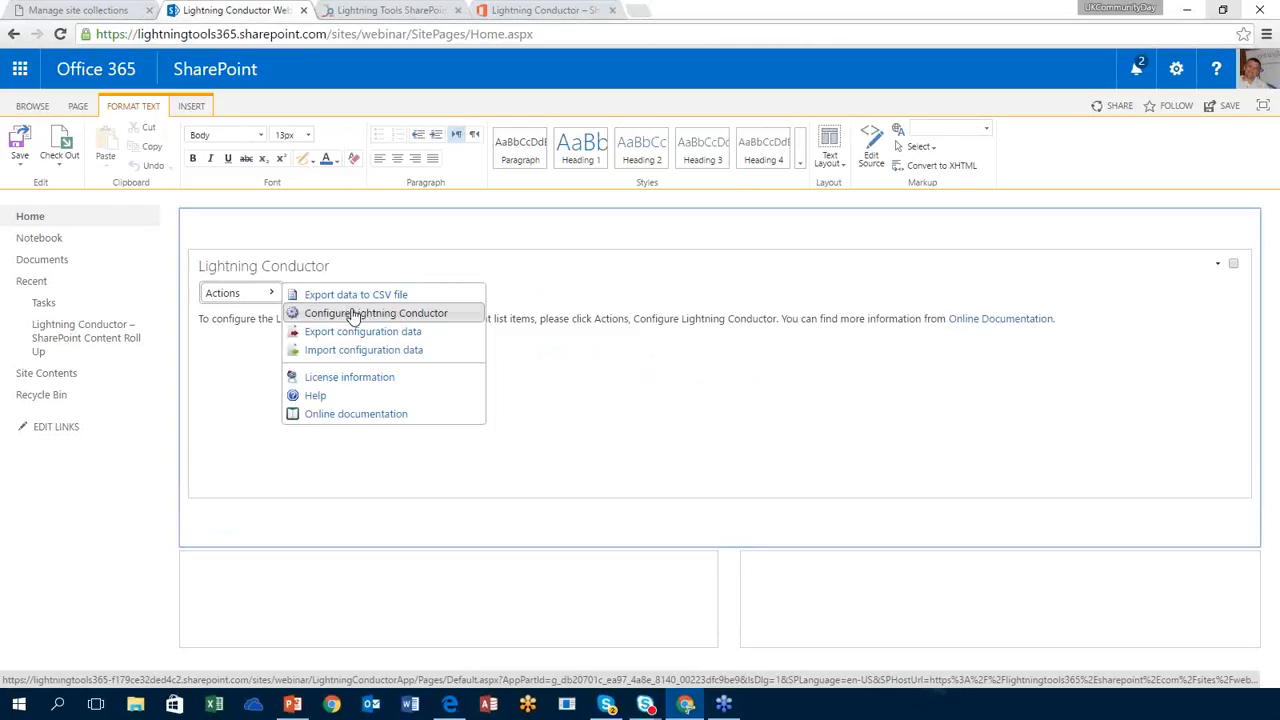
click(1217, 266)
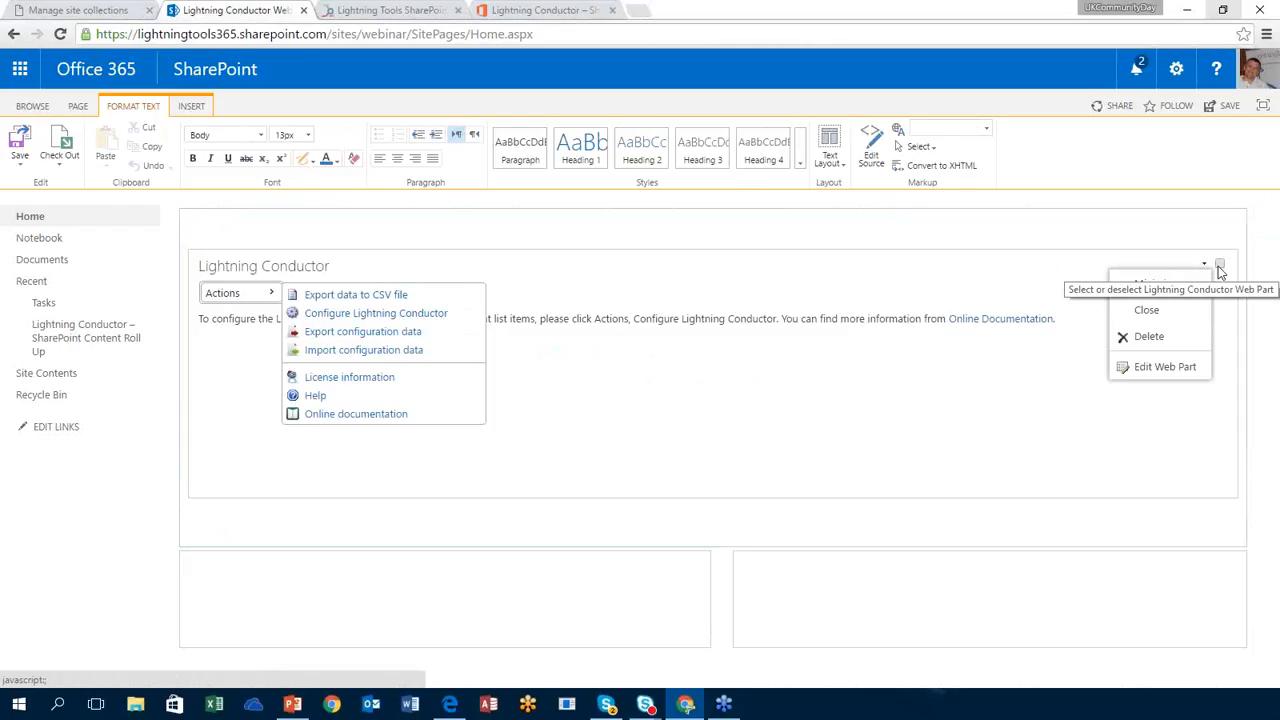
click(1158, 372)
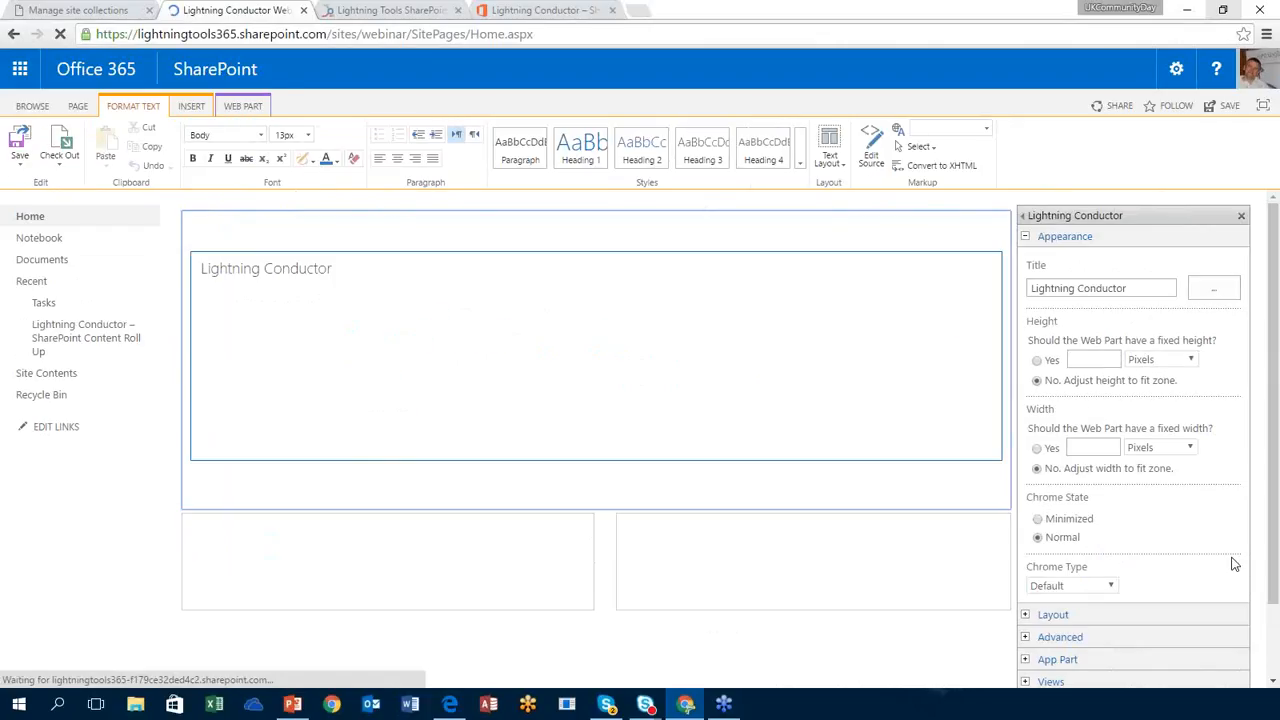
Step: Tick Enable Views under the Views section, then Apply and OK
drag(1273, 565, 1273, 638)
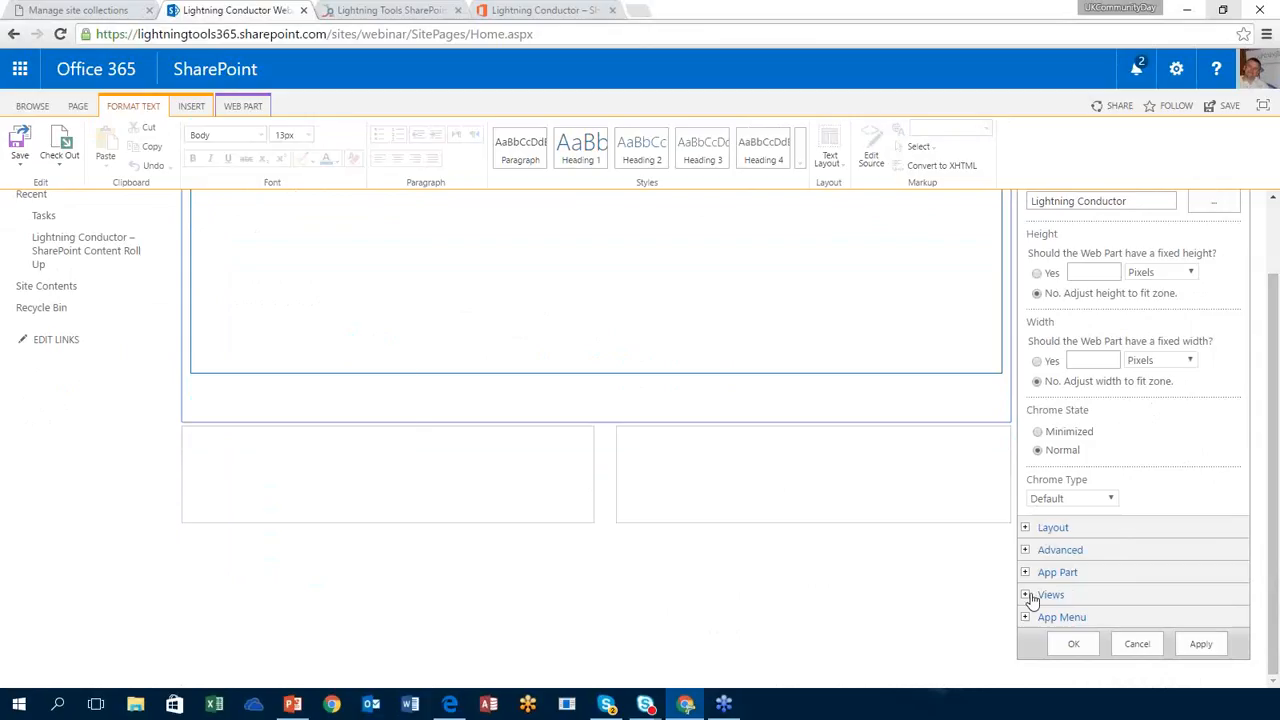
click(1028, 594)
click(1035, 624)
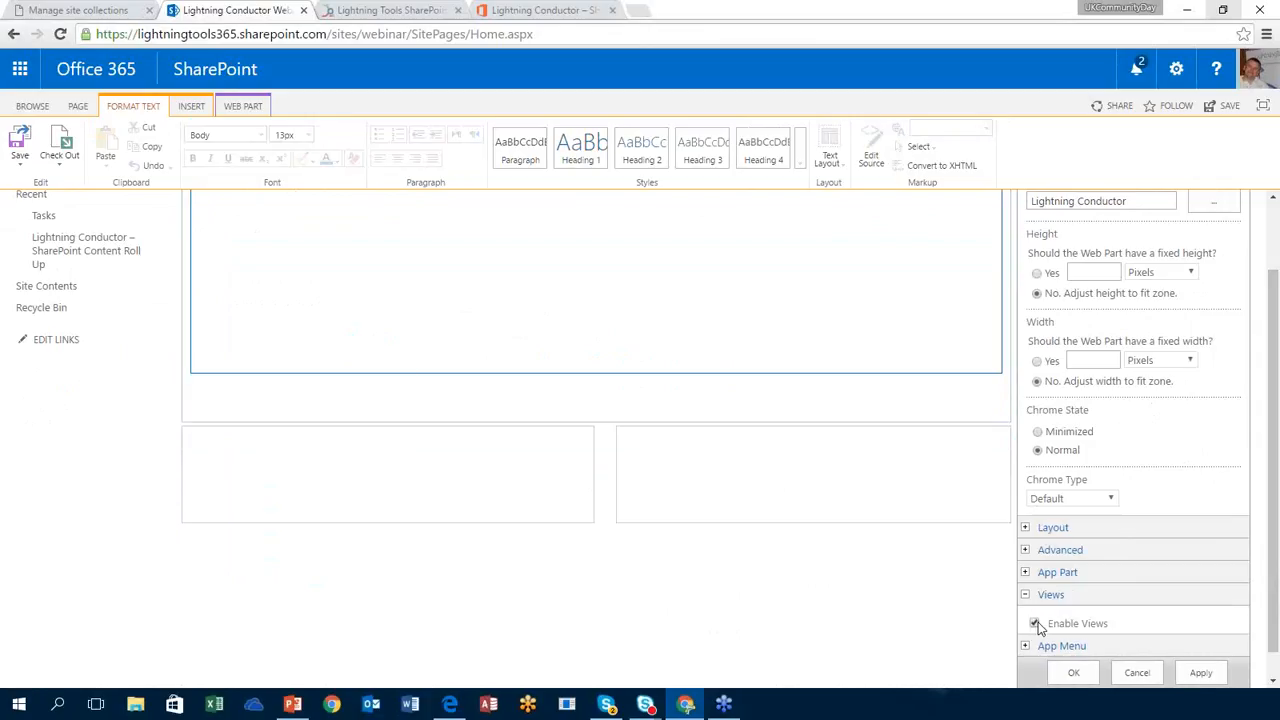
click(1201, 673)
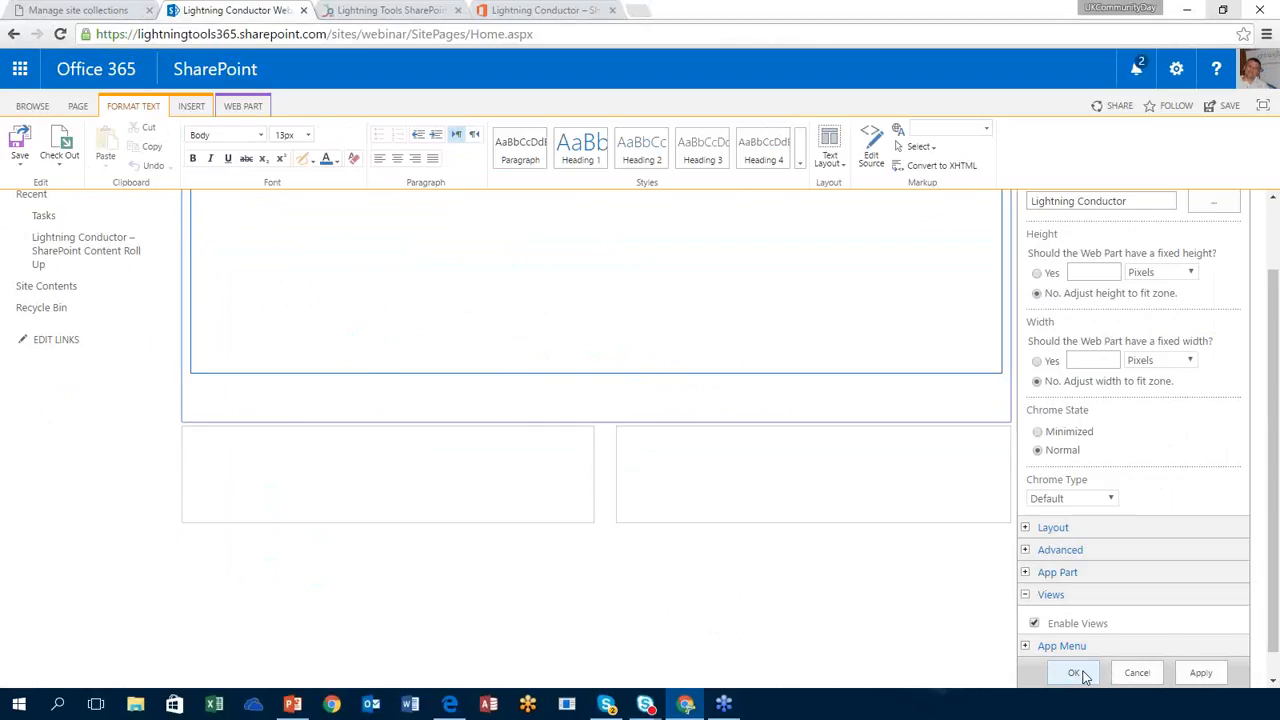
click(1074, 673)
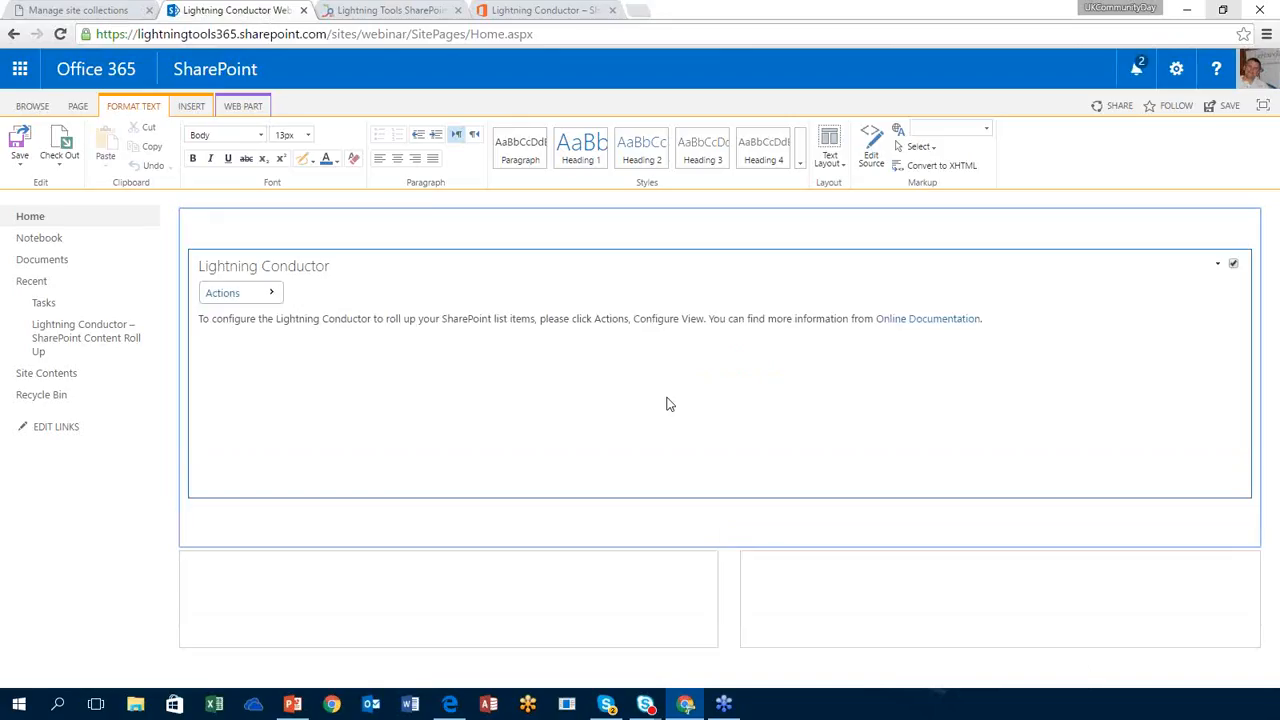
Step: Choose Create view from the Lightning Conductor part's Actions menu
click(267, 296)
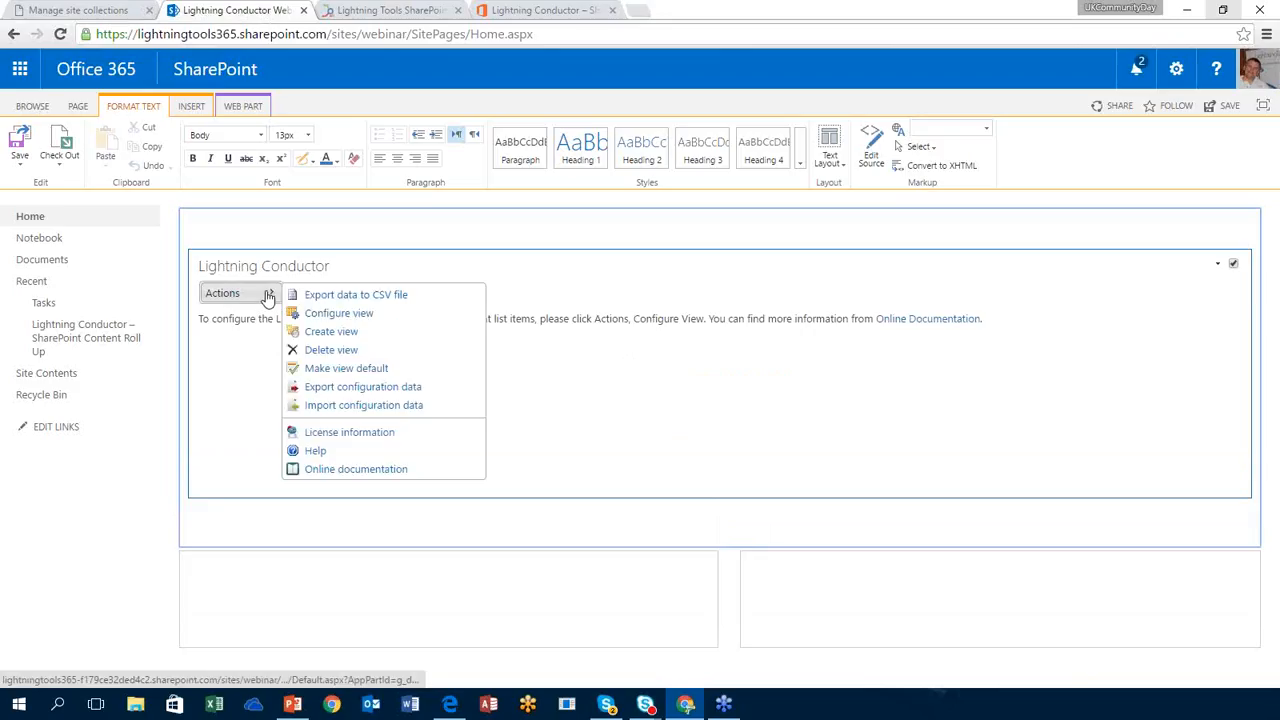
click(348, 333)
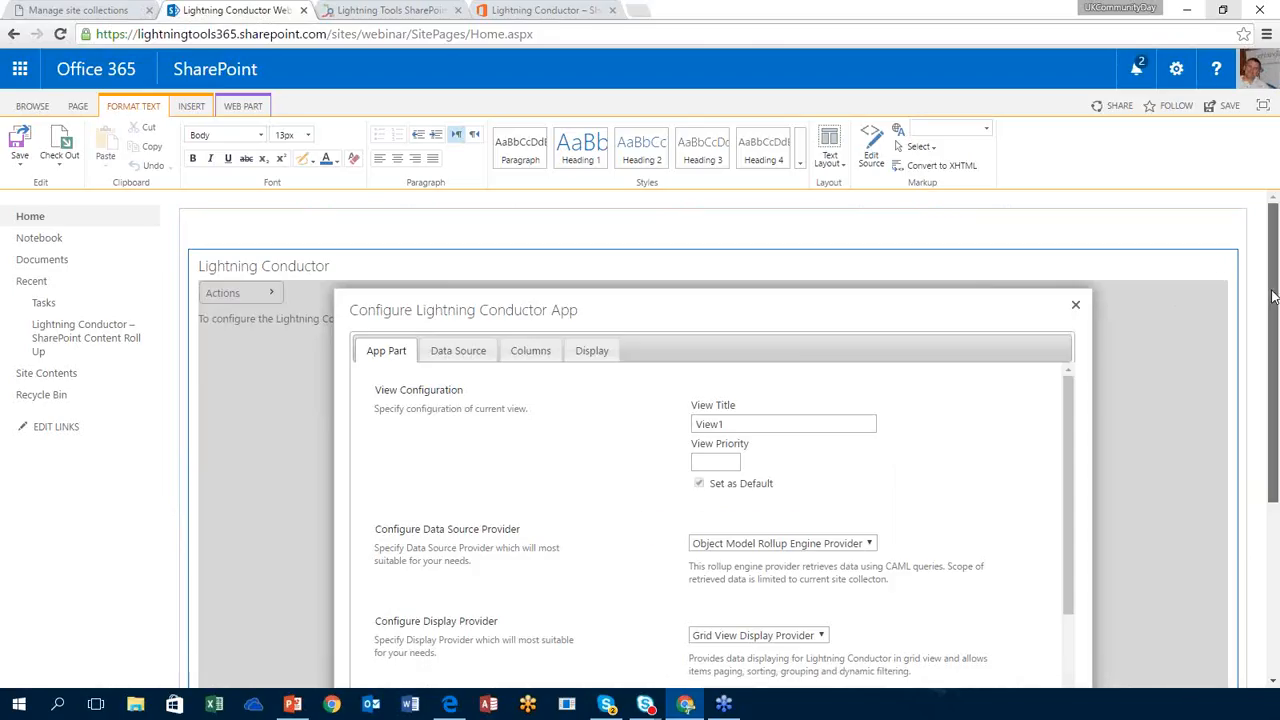
Step: Replace the View1 title with 'Tasks' and open the Data Source Provider dropdown
drag(1273, 297, 1272, 349)
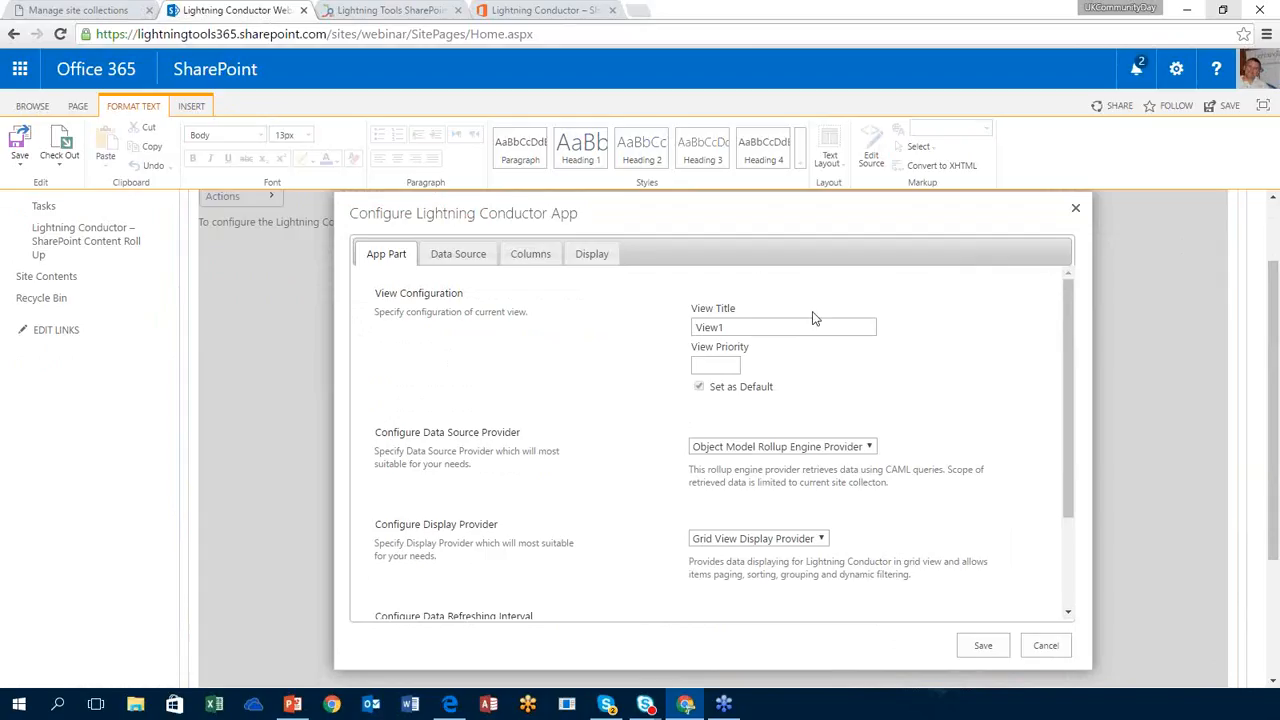
click(757, 327)
double_click(757, 327)
text(Tasks)
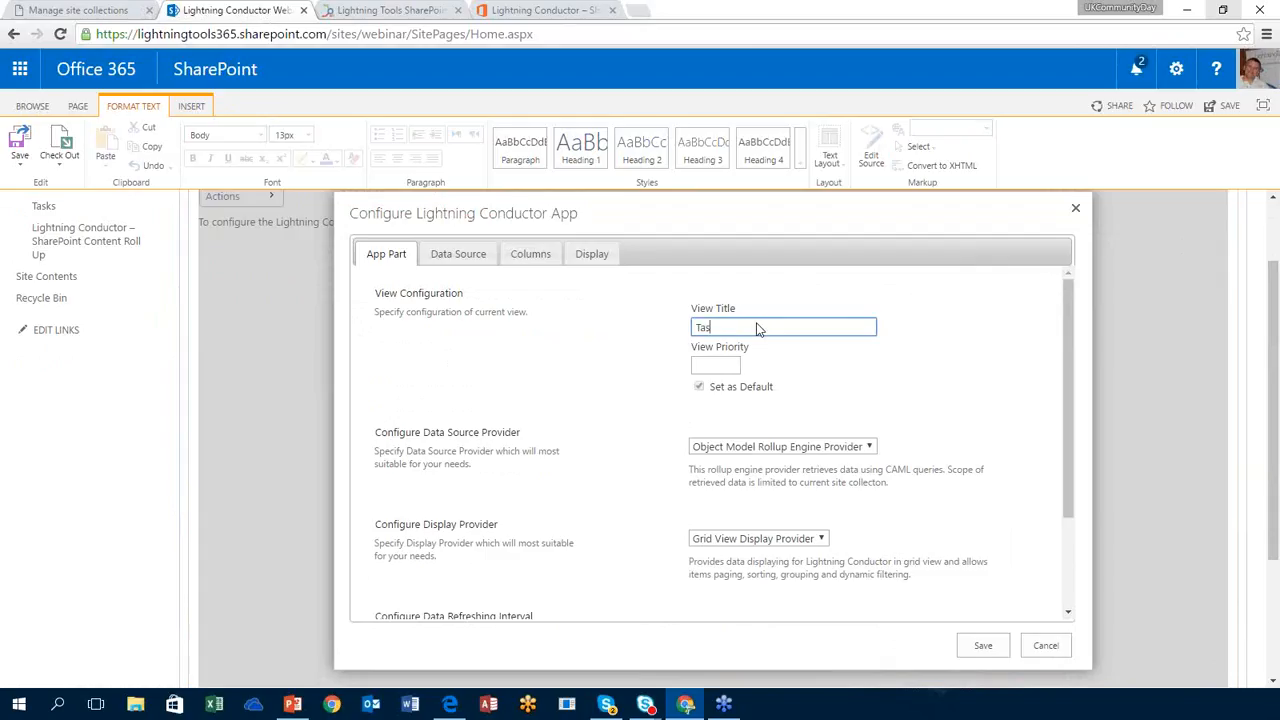
click(825, 368)
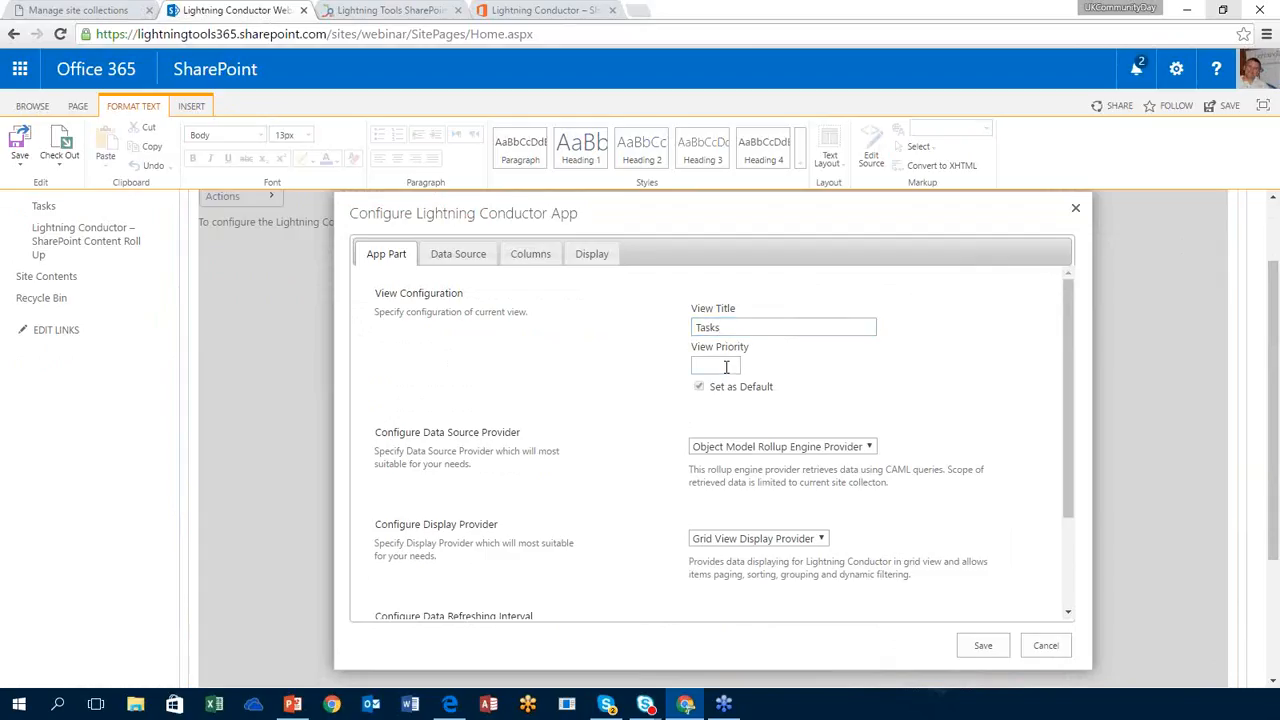
mouse_move(726, 367)
click(816, 448)
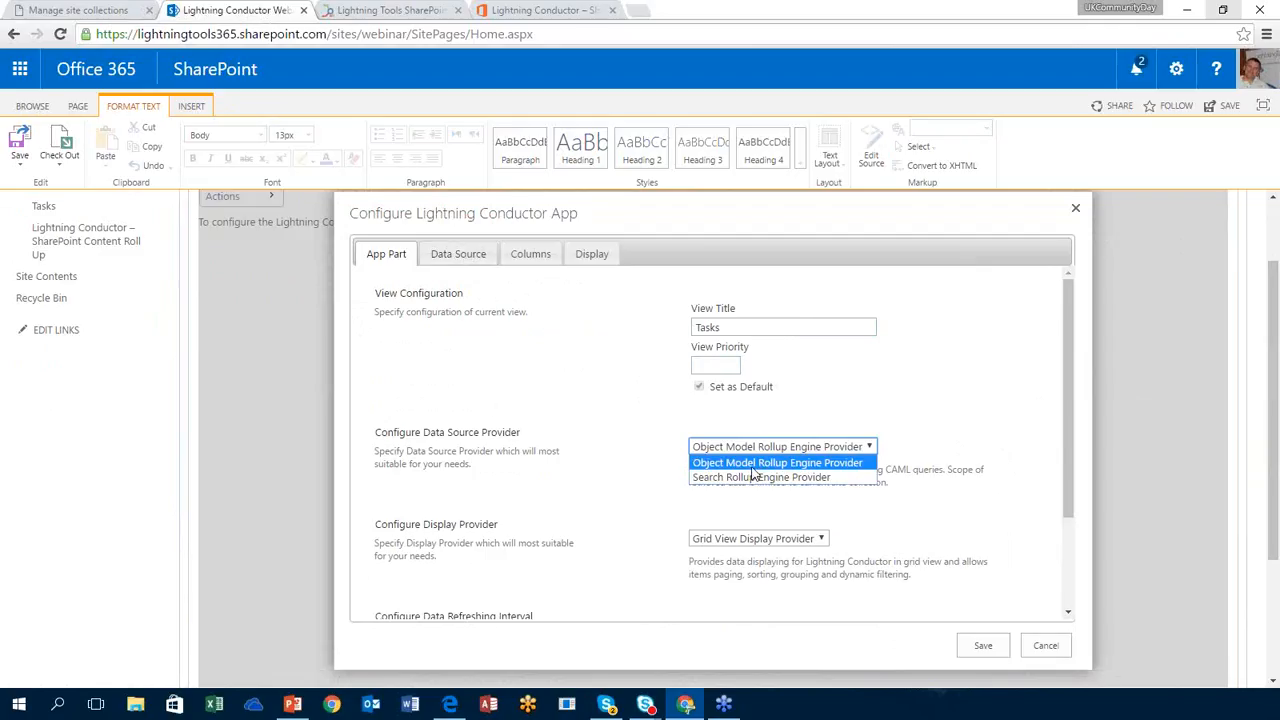
Step: Keep Object Model Rollup Engine Provider and Grid View Display Provider, then go to the Data Source tab
click(771, 464)
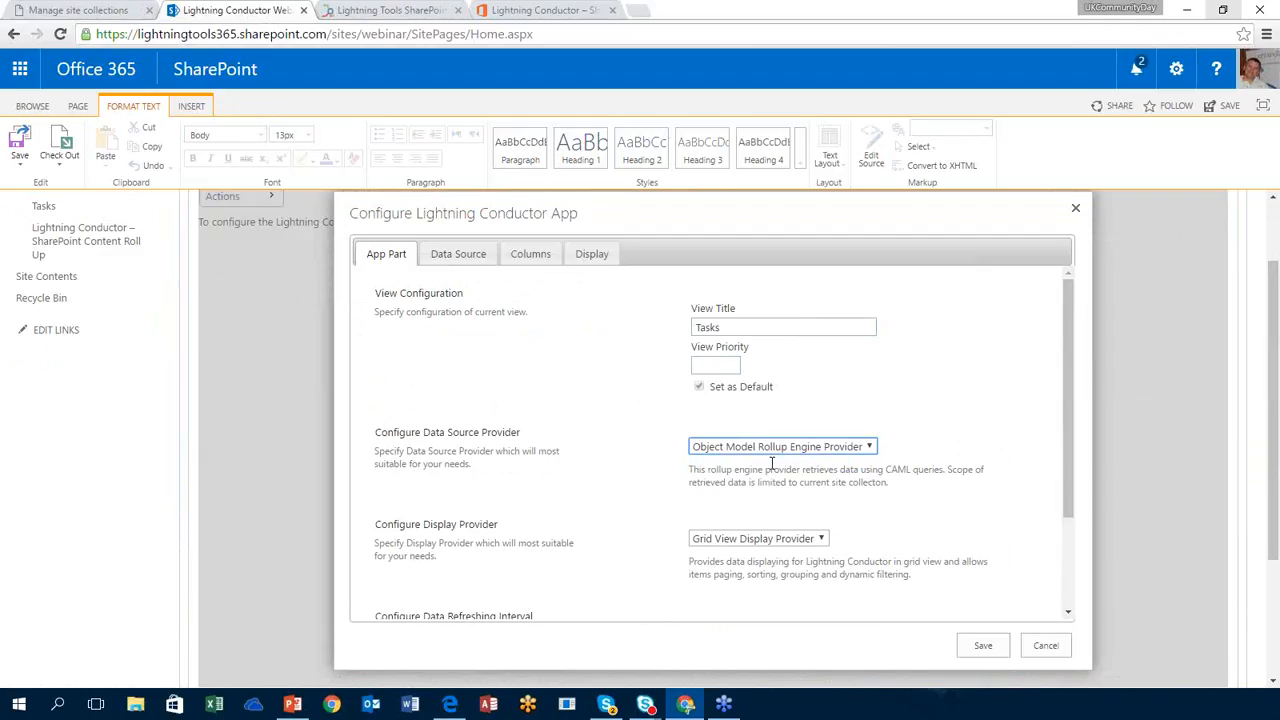
click(810, 539)
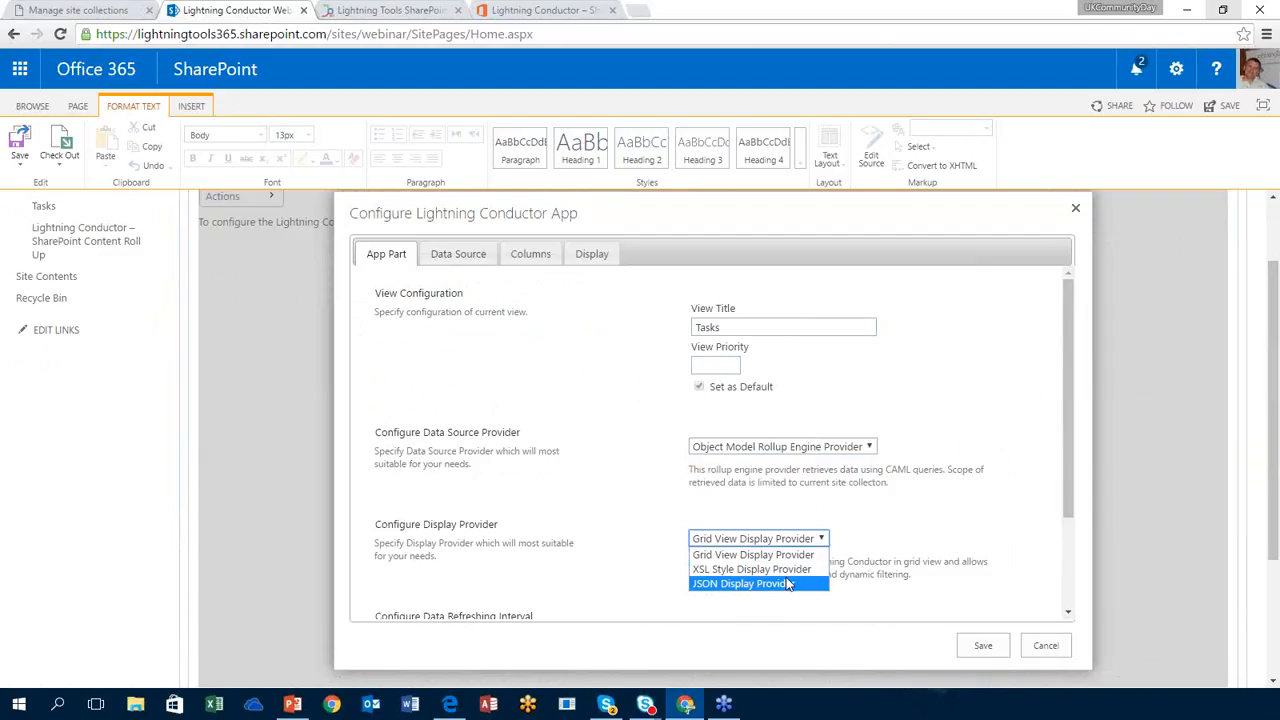
click(928, 510)
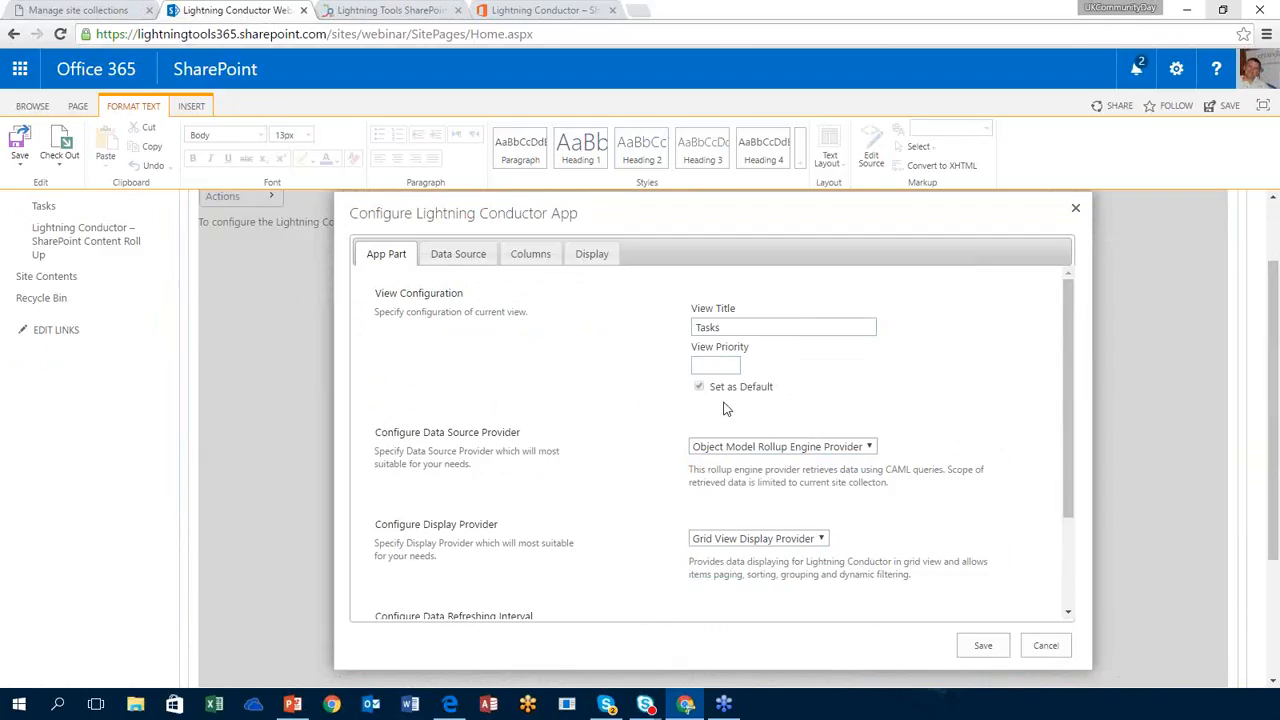
click(499, 280)
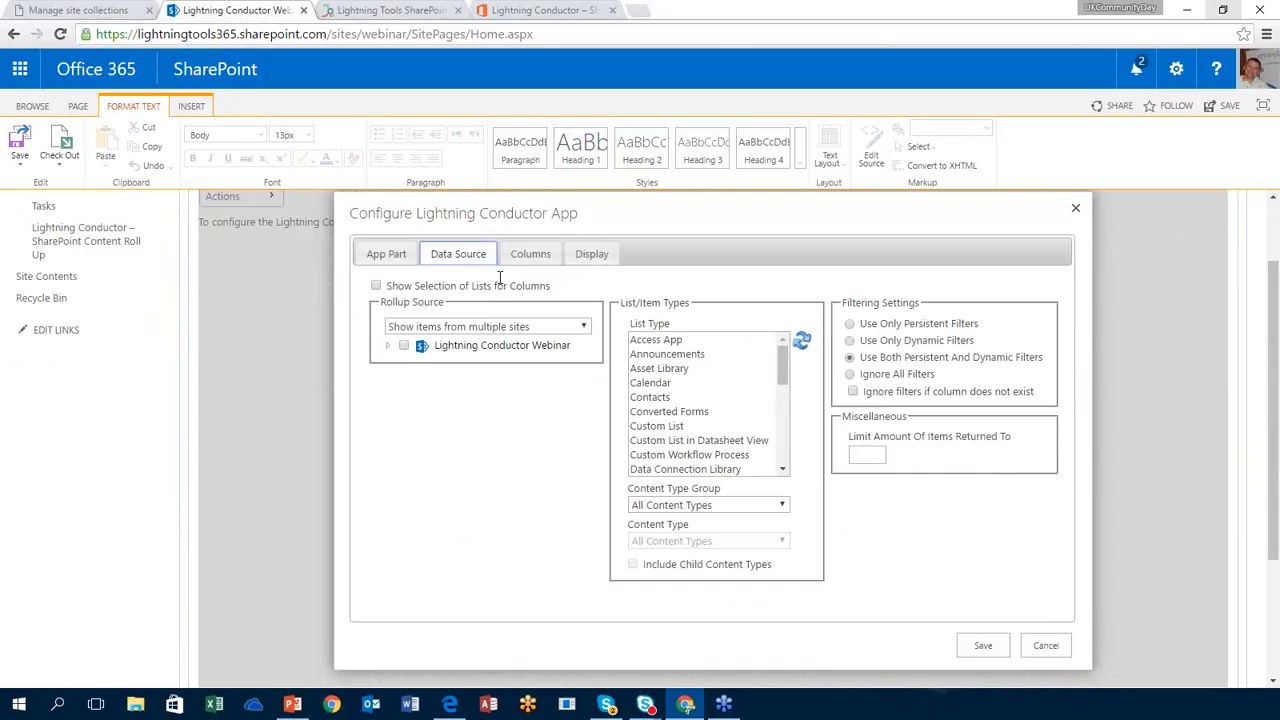
Step: Try the multiple sites and multiple lists rollup sources, then settle on Show items from current site collection
click(548, 330)
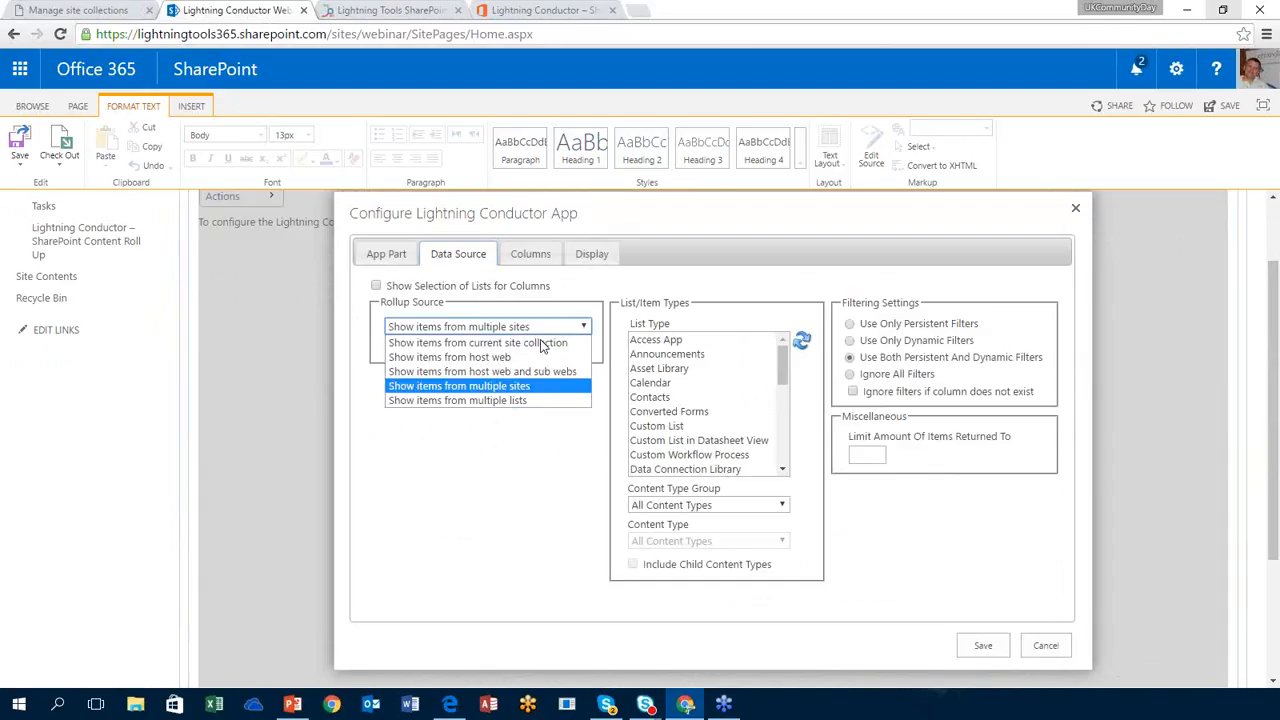
click(540, 392)
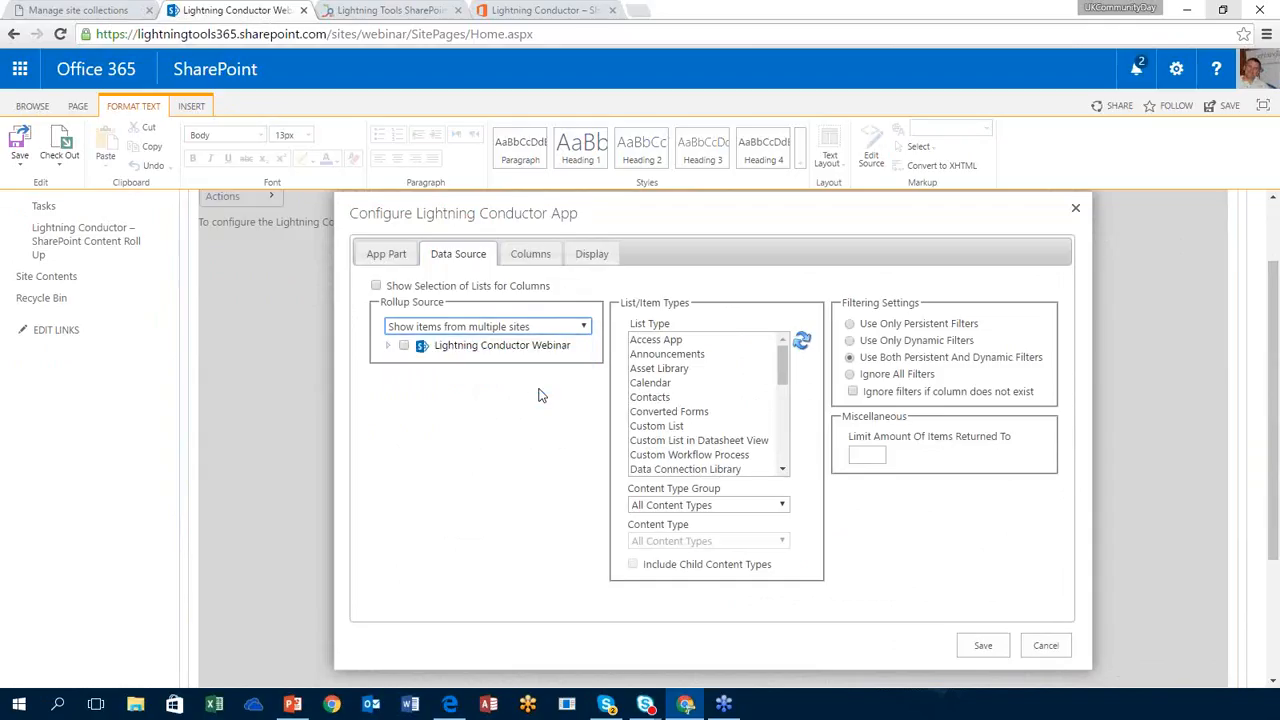
click(390, 346)
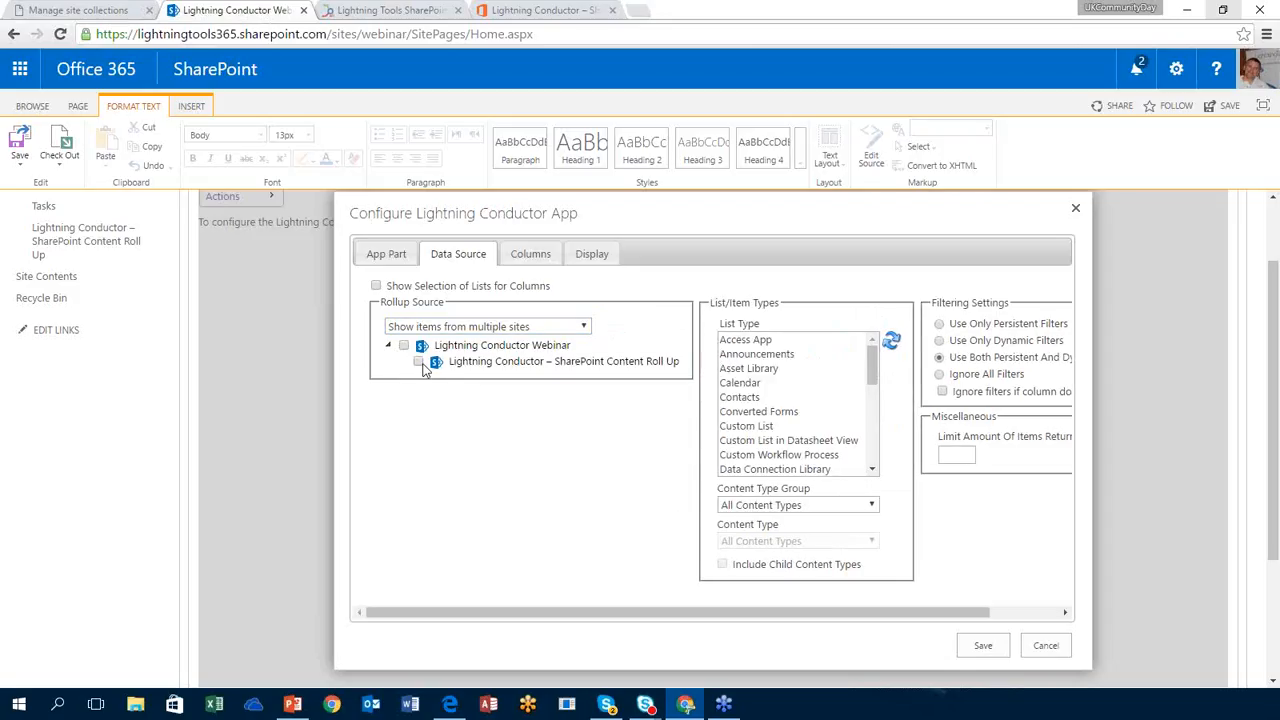
click(463, 328)
click(465, 396)
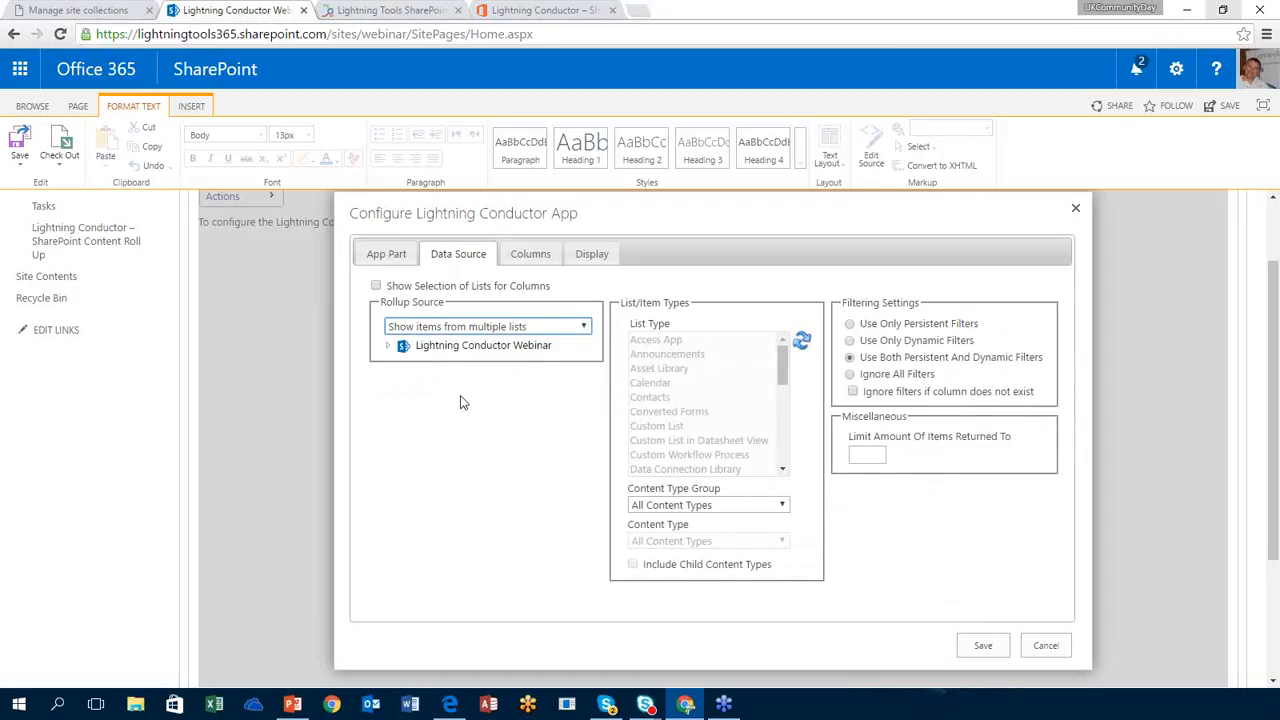
click(389, 347)
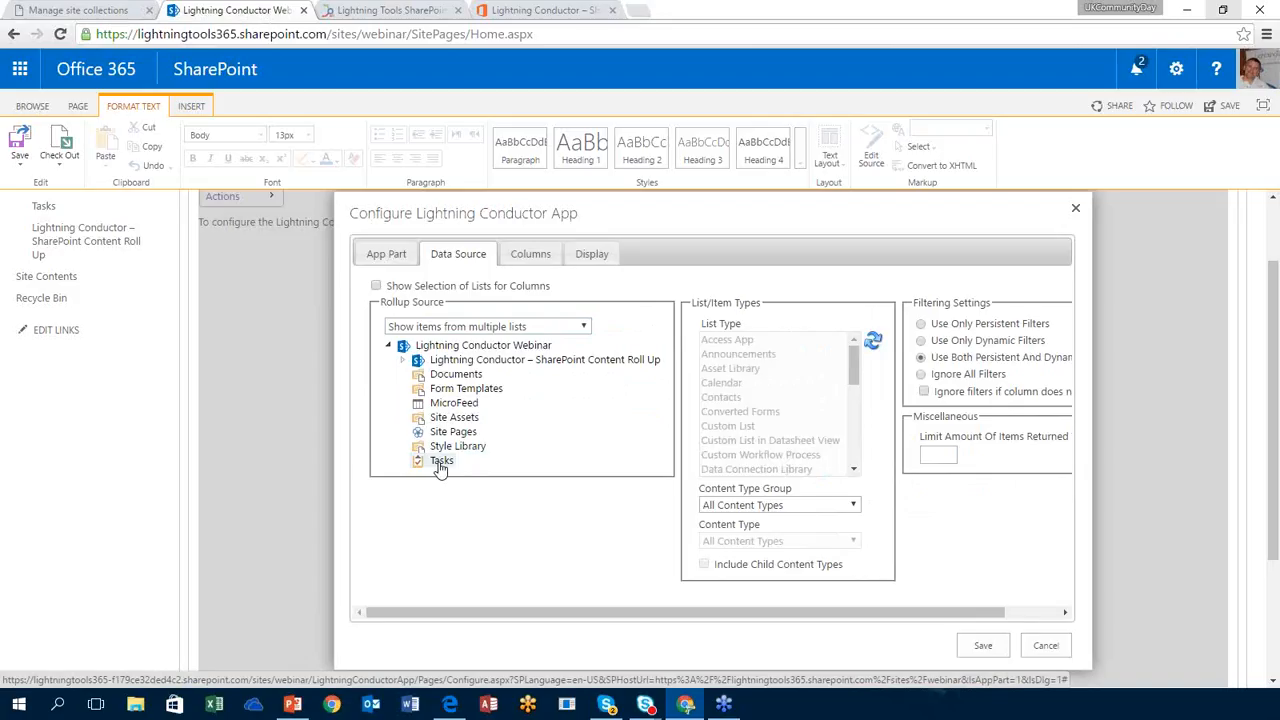
click(553, 328)
click(546, 343)
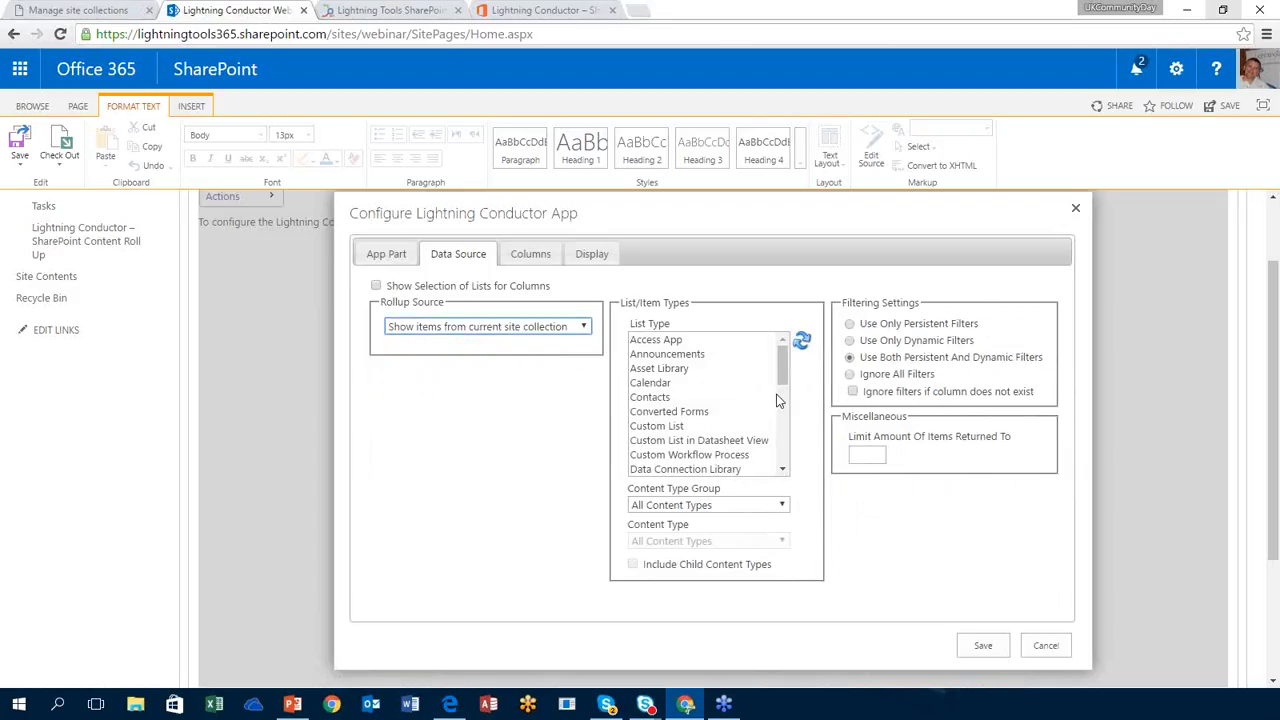
Step: Select Tasks as the rollup list type and show the Content Type Group choices
drag(788, 378, 785, 456)
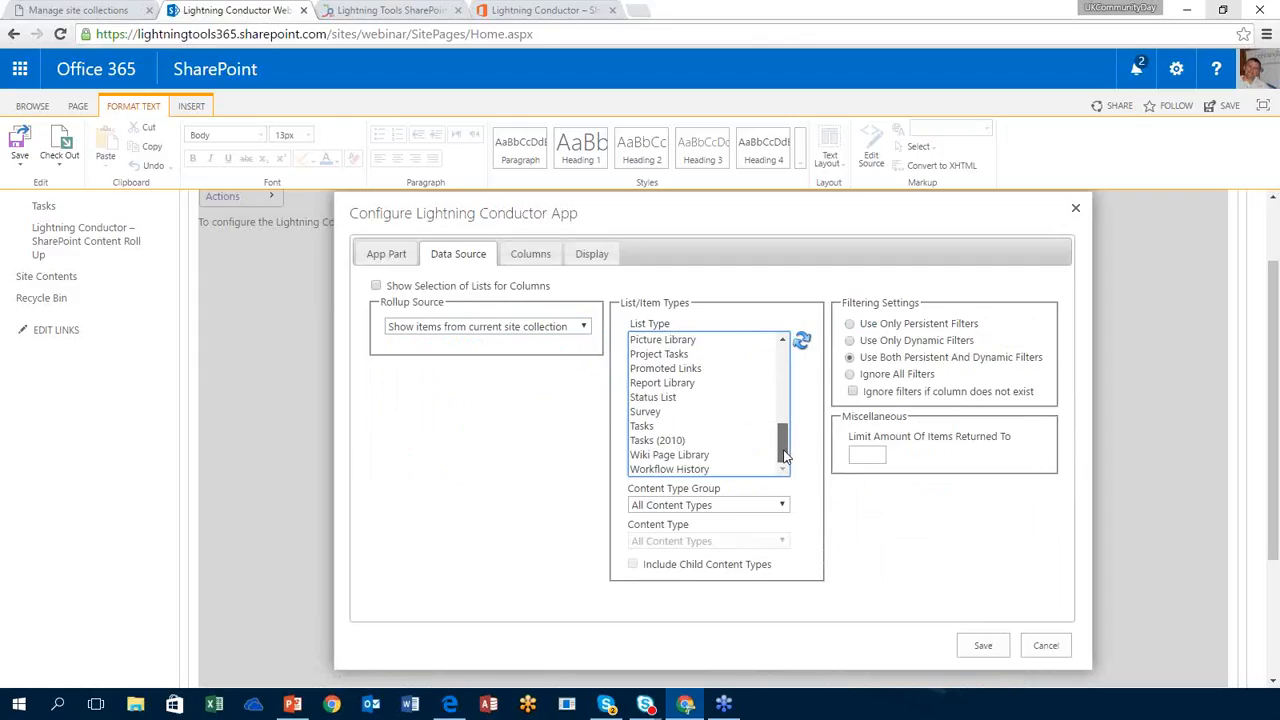
click(646, 428)
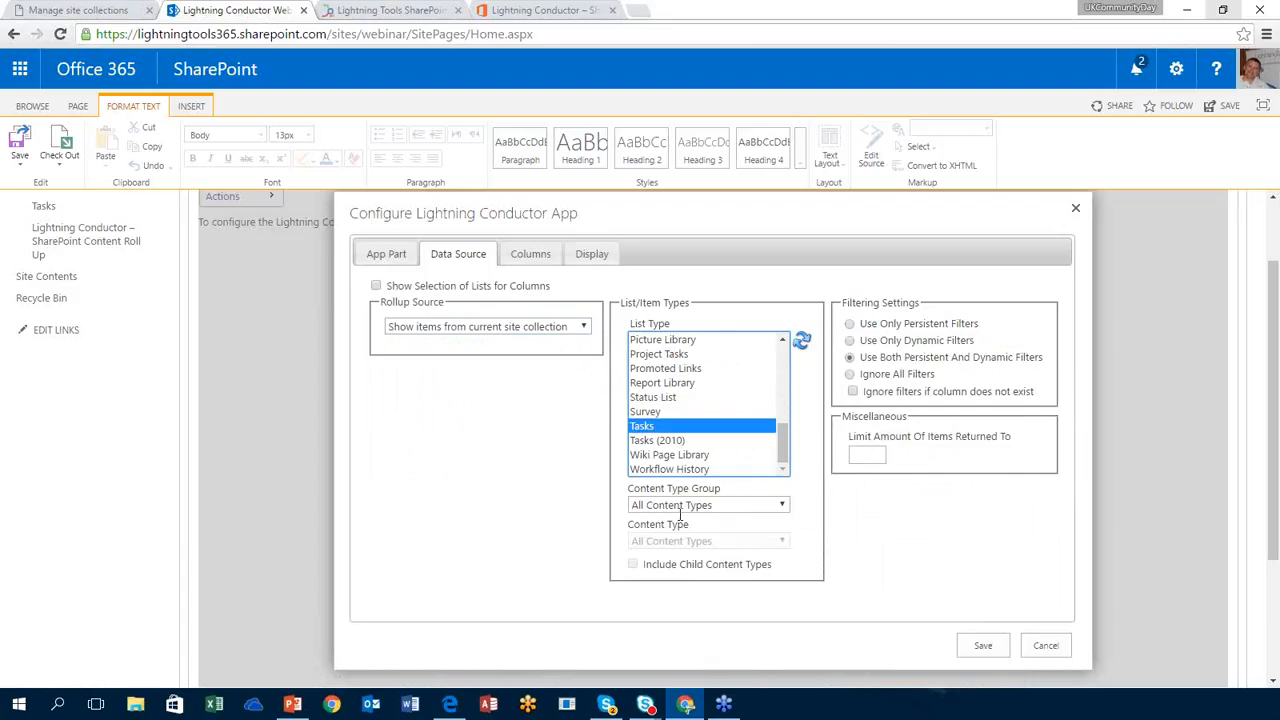
click(733, 506)
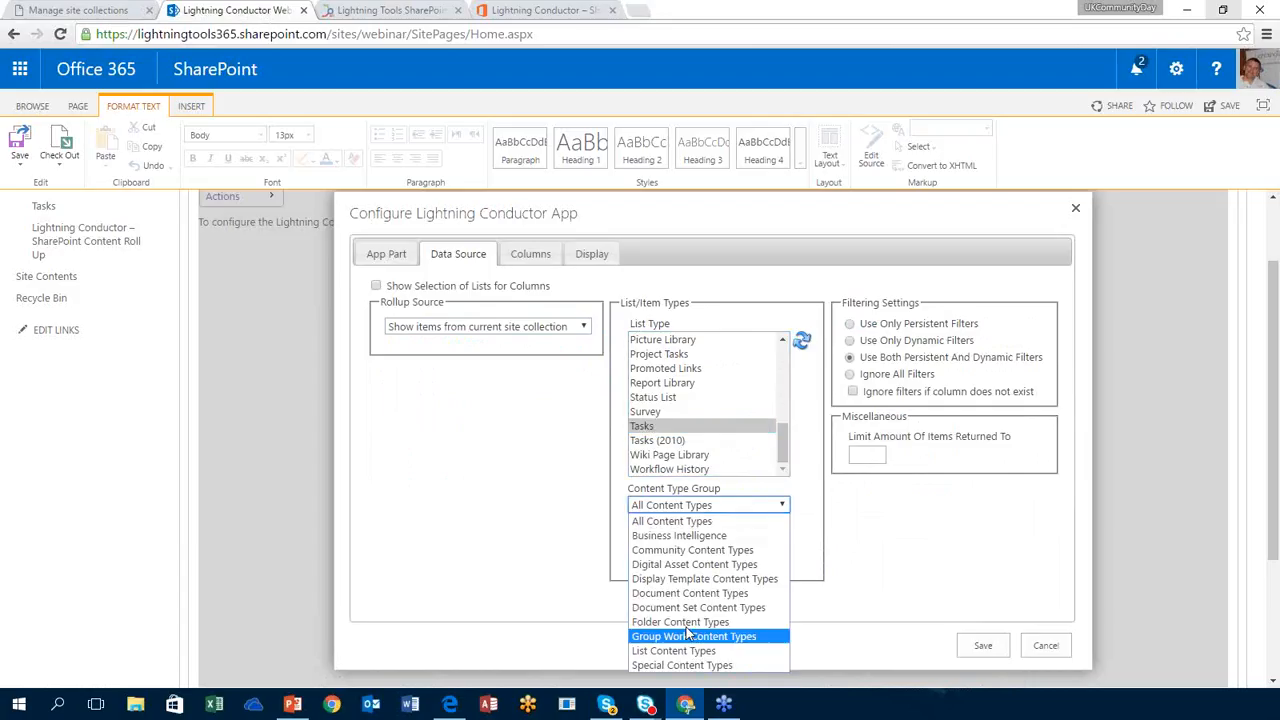
Step: Leave All Content Types selected as the content type group for the Tasks rollup
click(873, 549)
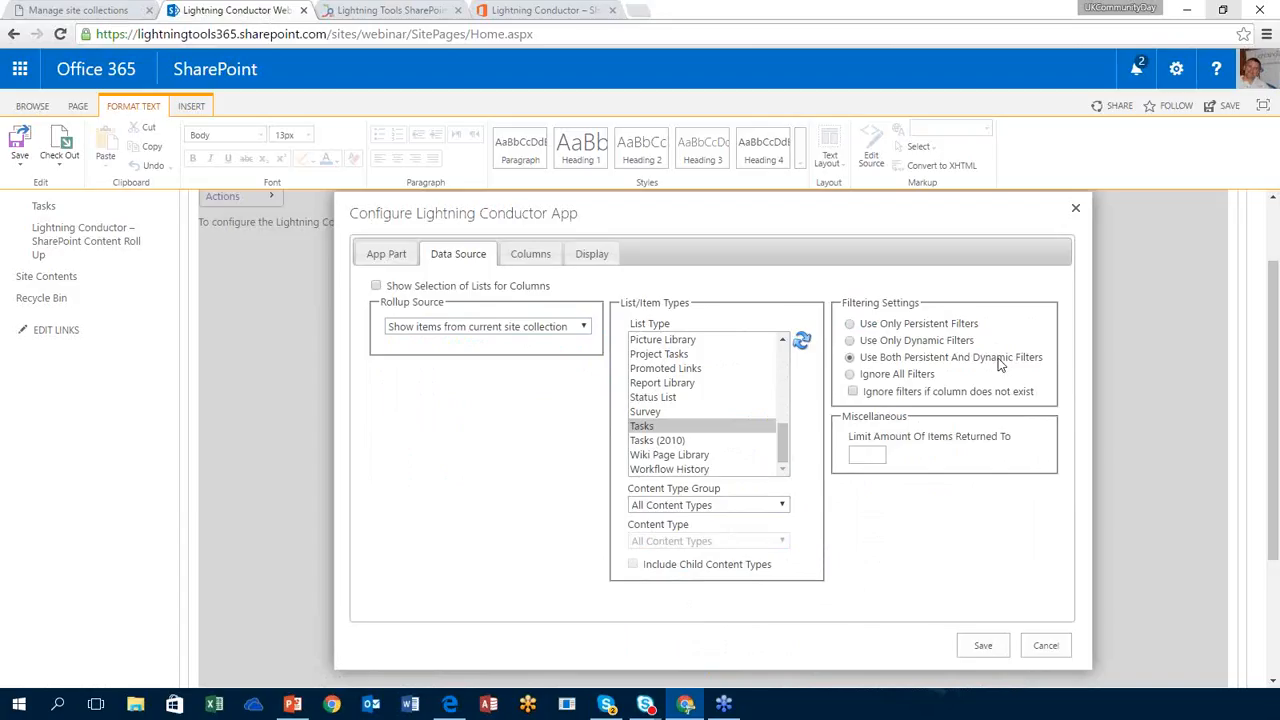
click(867, 459)
click(897, 501)
click(879, 454)
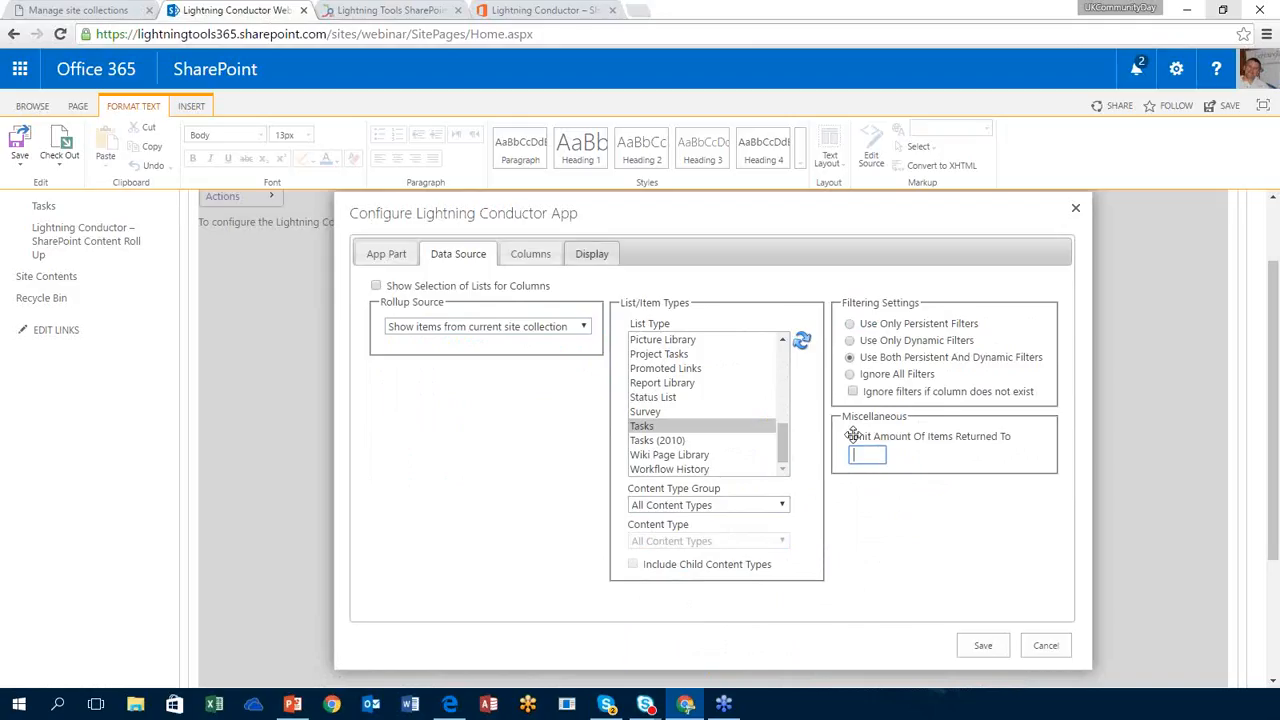
Step: Switch to the Columns settings and include Task Name from the Tasks field list
click(529, 258)
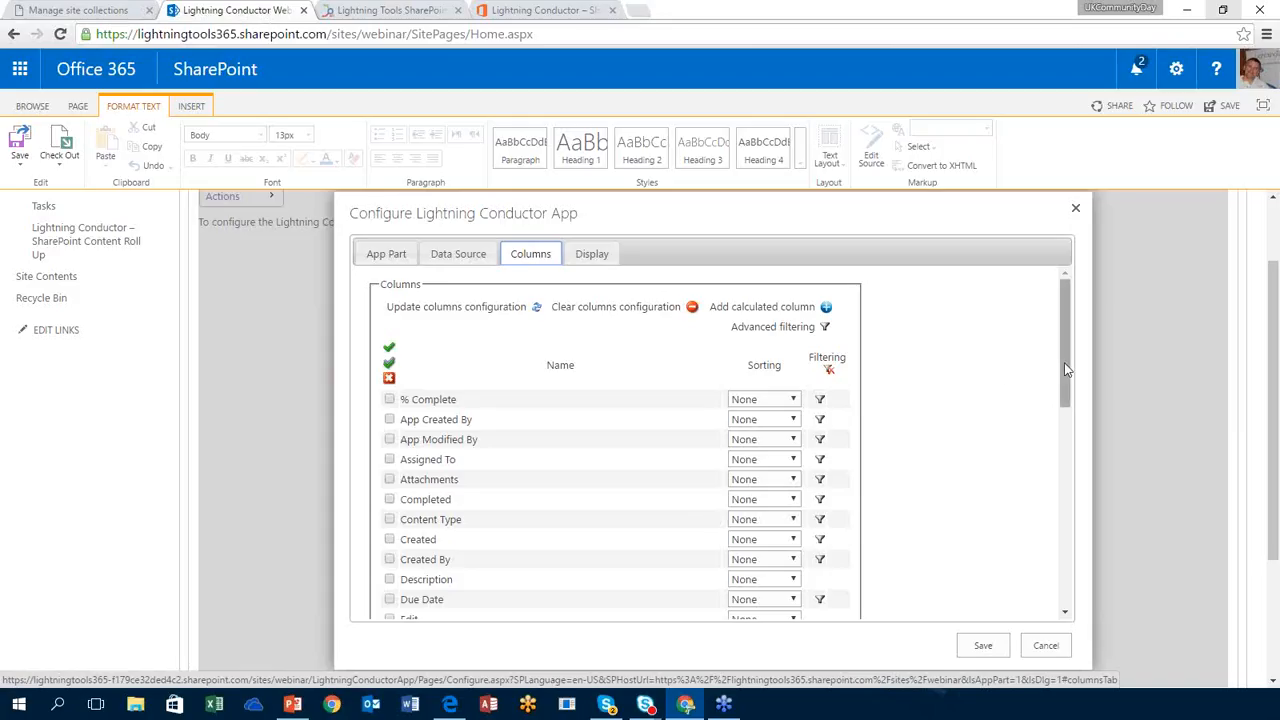
drag(1064, 362, 1060, 565)
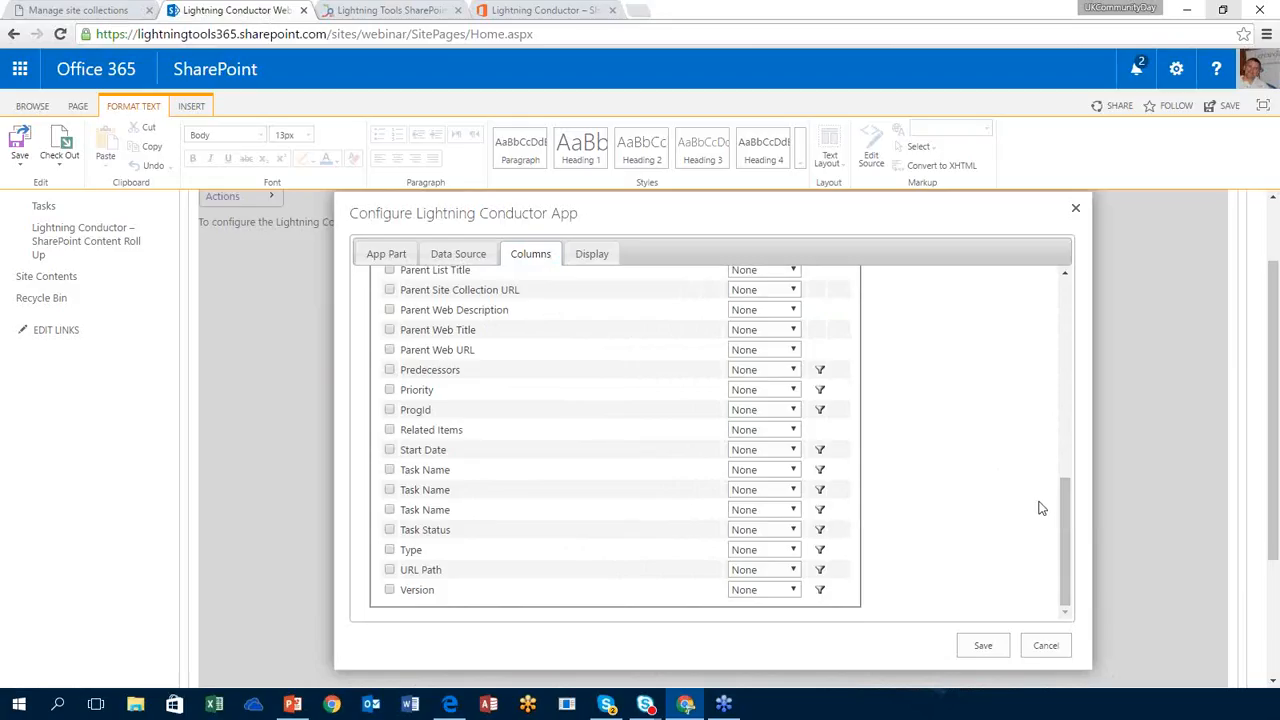
drag(1063, 510, 1067, 505)
drag(1070, 450, 1077, 315)
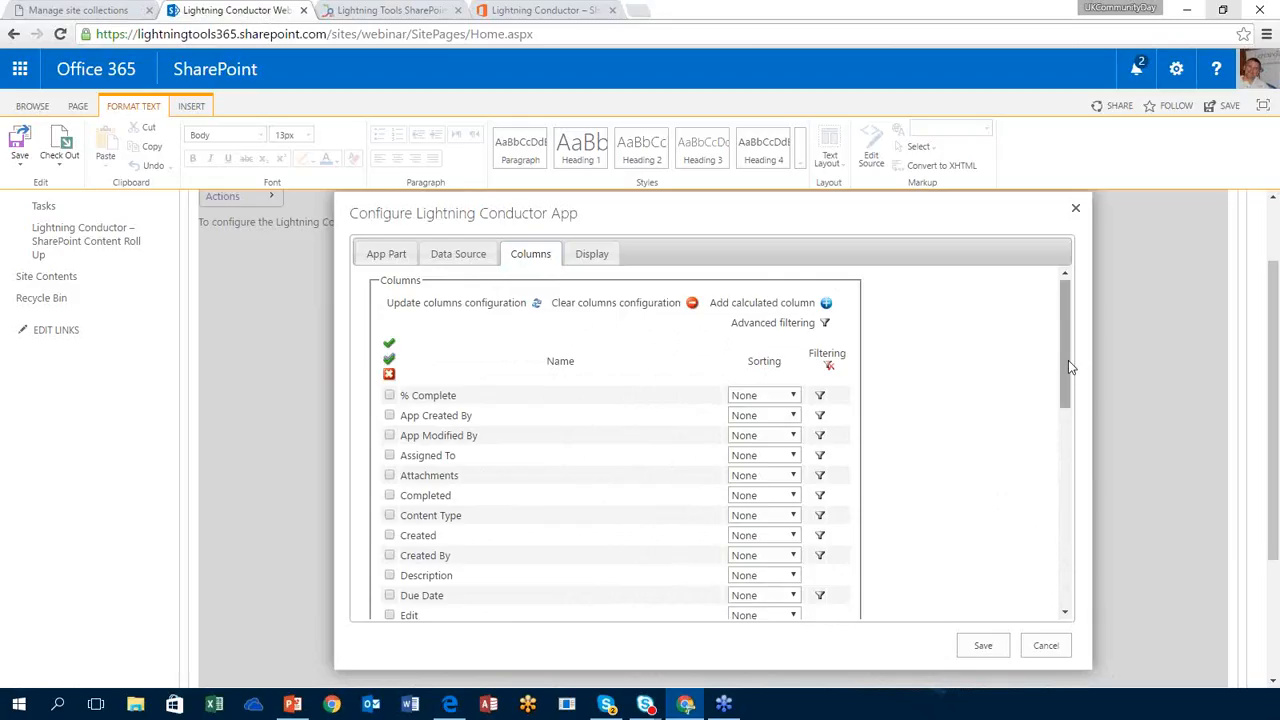
drag(1068, 360, 1045, 537)
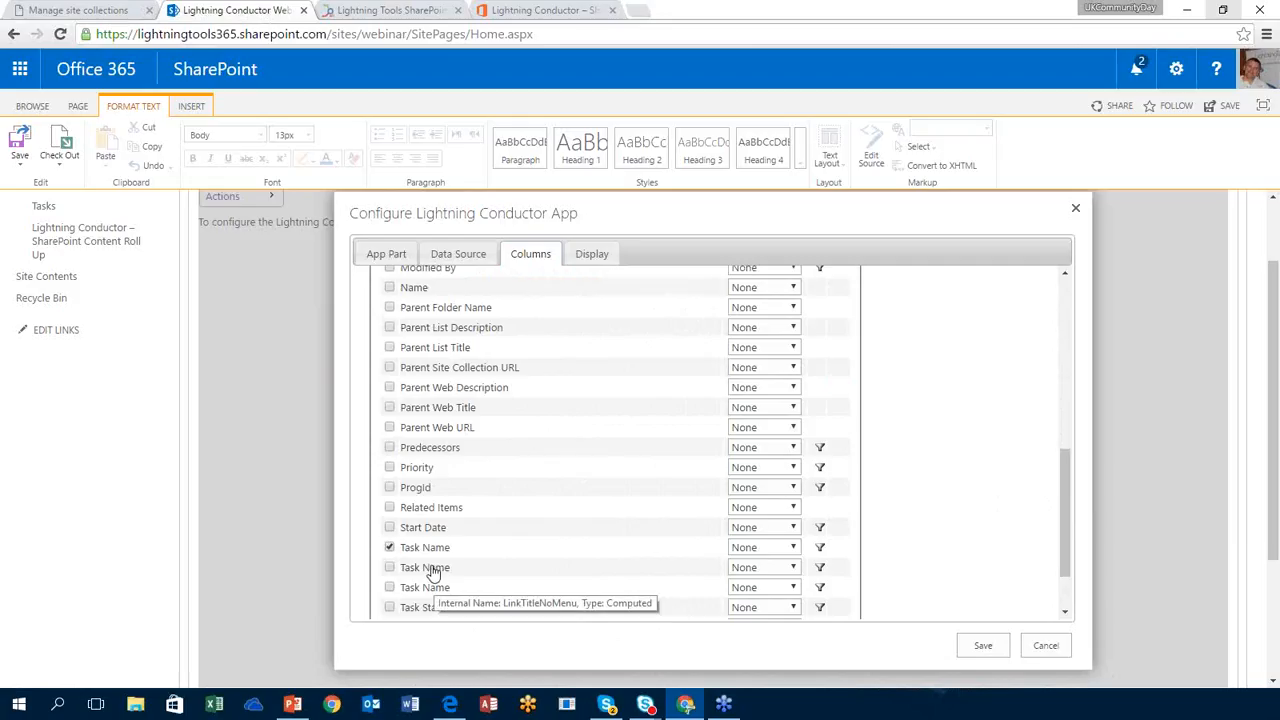
Step: Move Task Name to the top of the column list and add % Complete and Priority
mouse_move(432, 550)
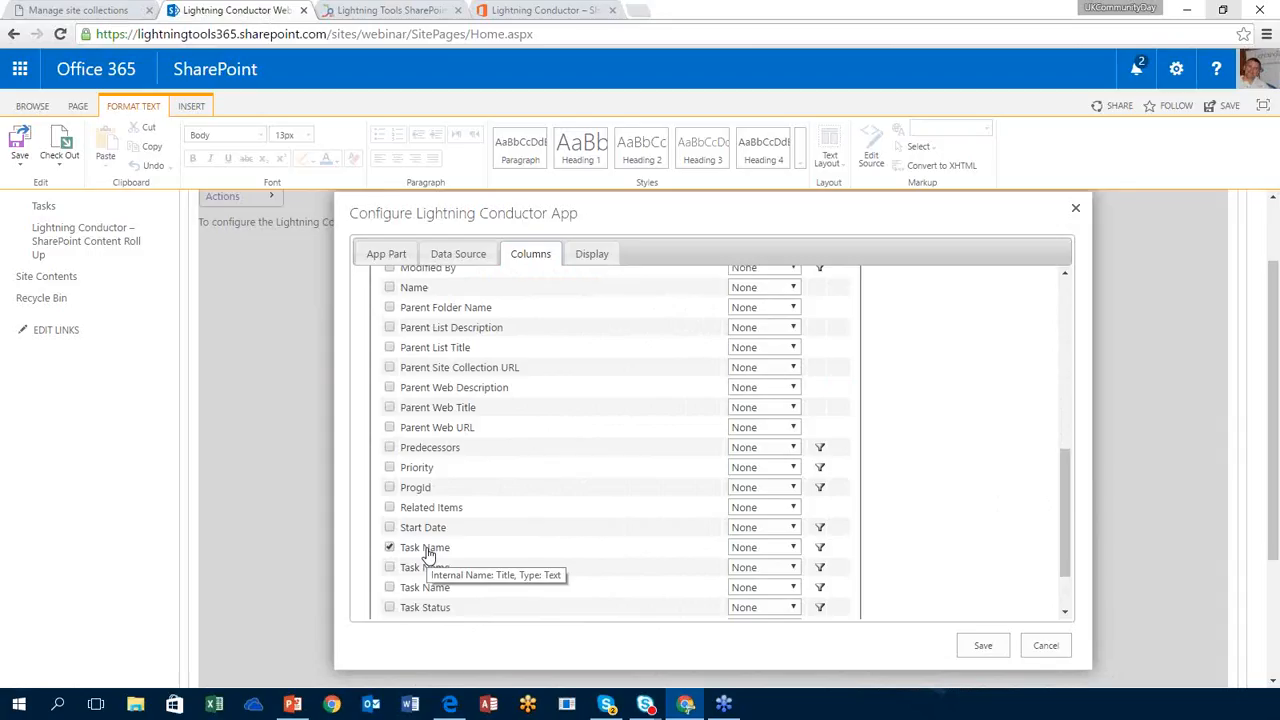
drag(428, 555, 425, 400)
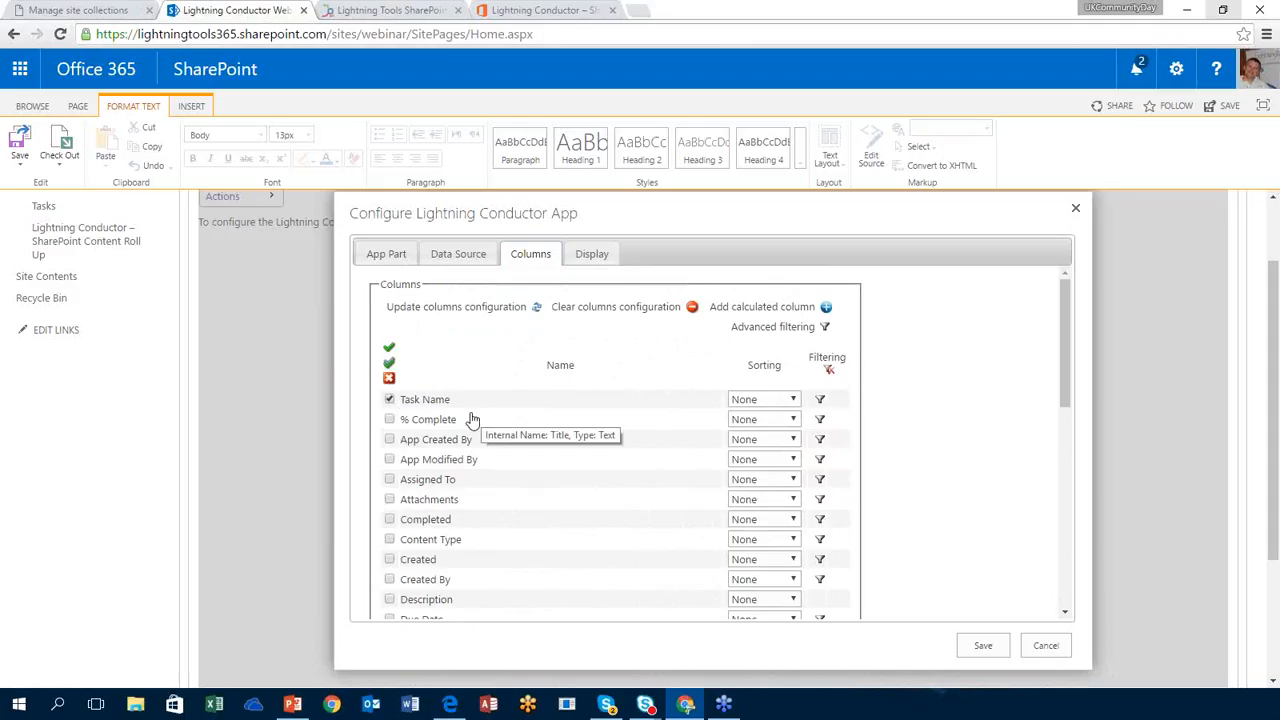
click(390, 421)
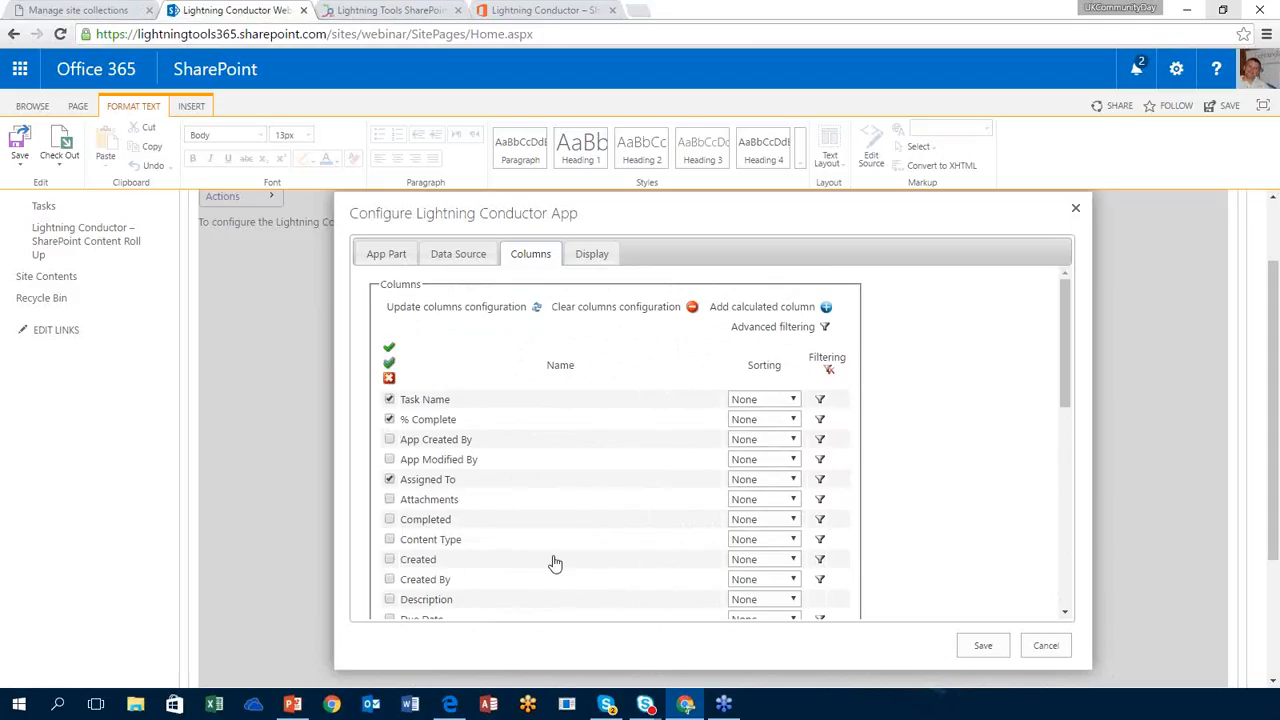
drag(1068, 360, 1069, 404)
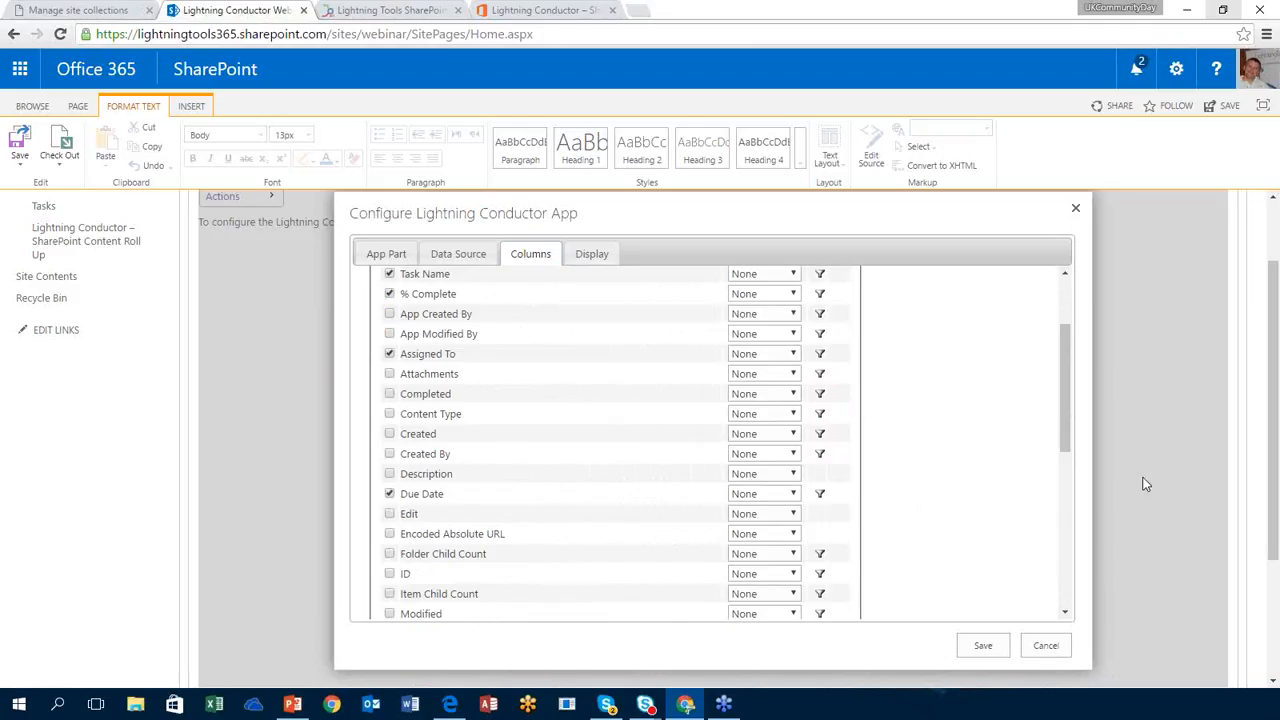
drag(1066, 429, 1052, 558)
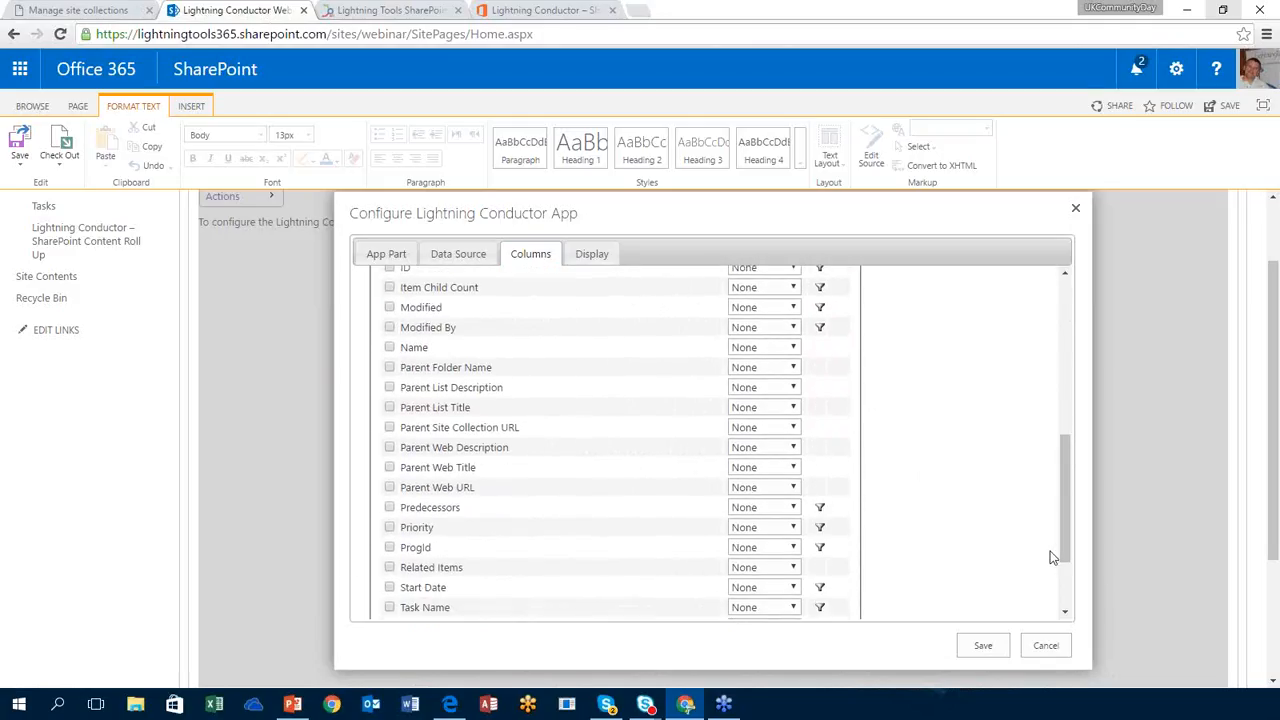
click(389, 527)
drag(1061, 532, 1095, 407)
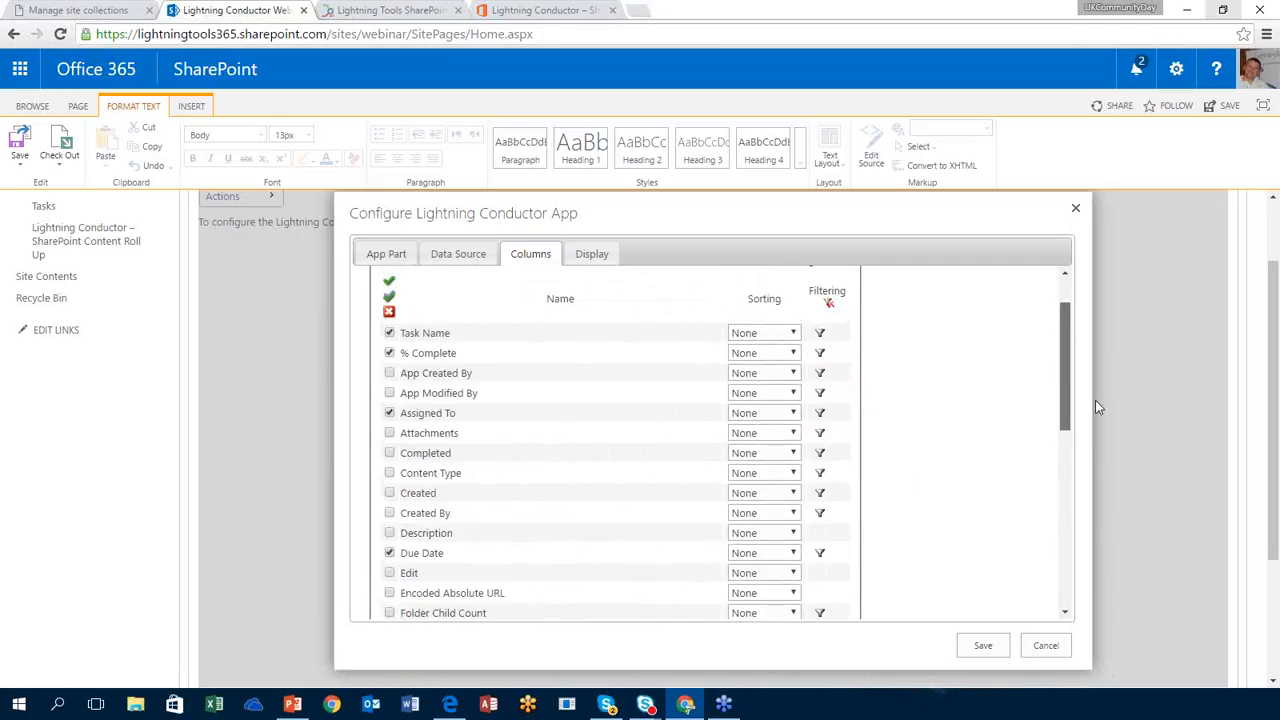
Step: Sort tasks ascending by Task Name and Assigned To, with Assigned To as first sort key
click(790, 336)
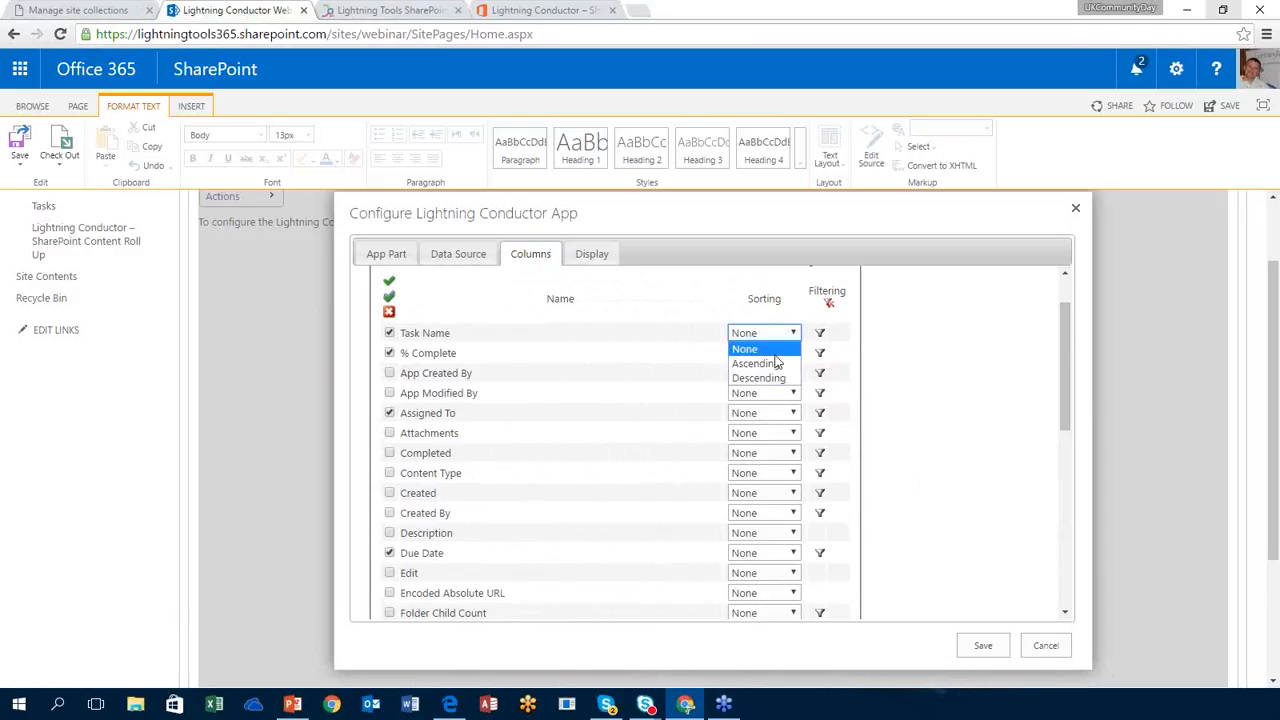
click(772, 364)
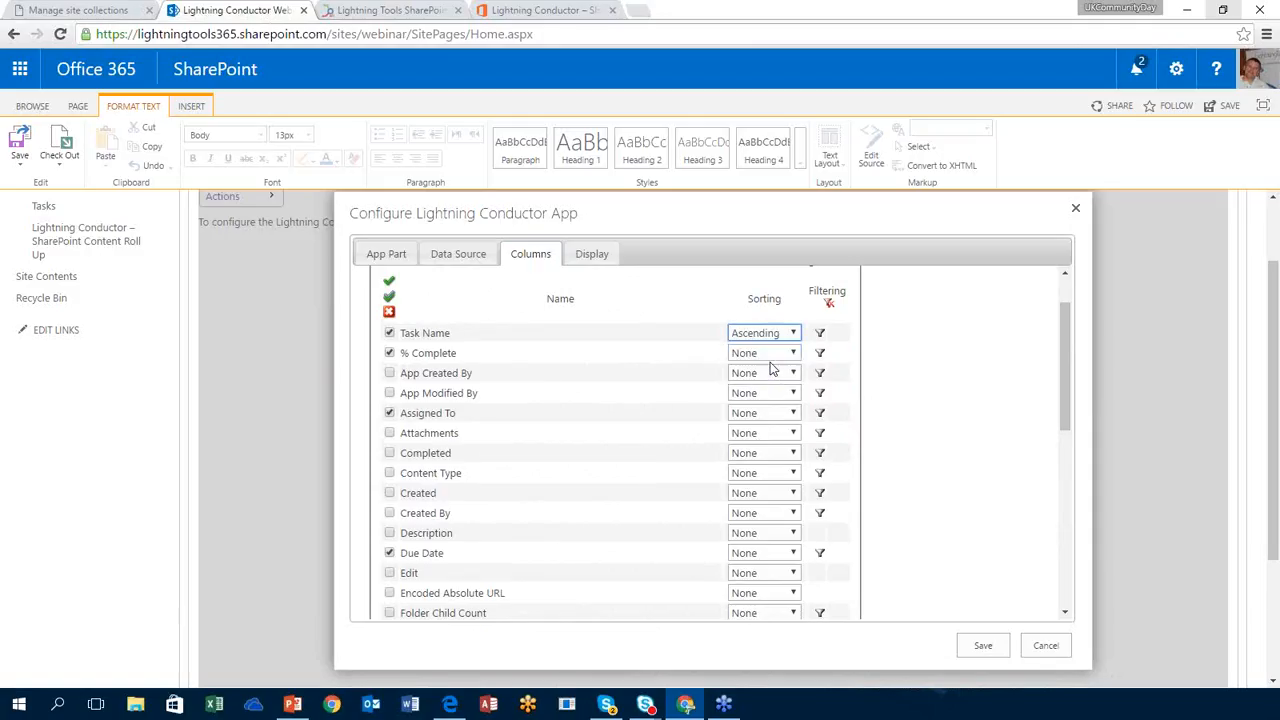
click(778, 416)
click(772, 444)
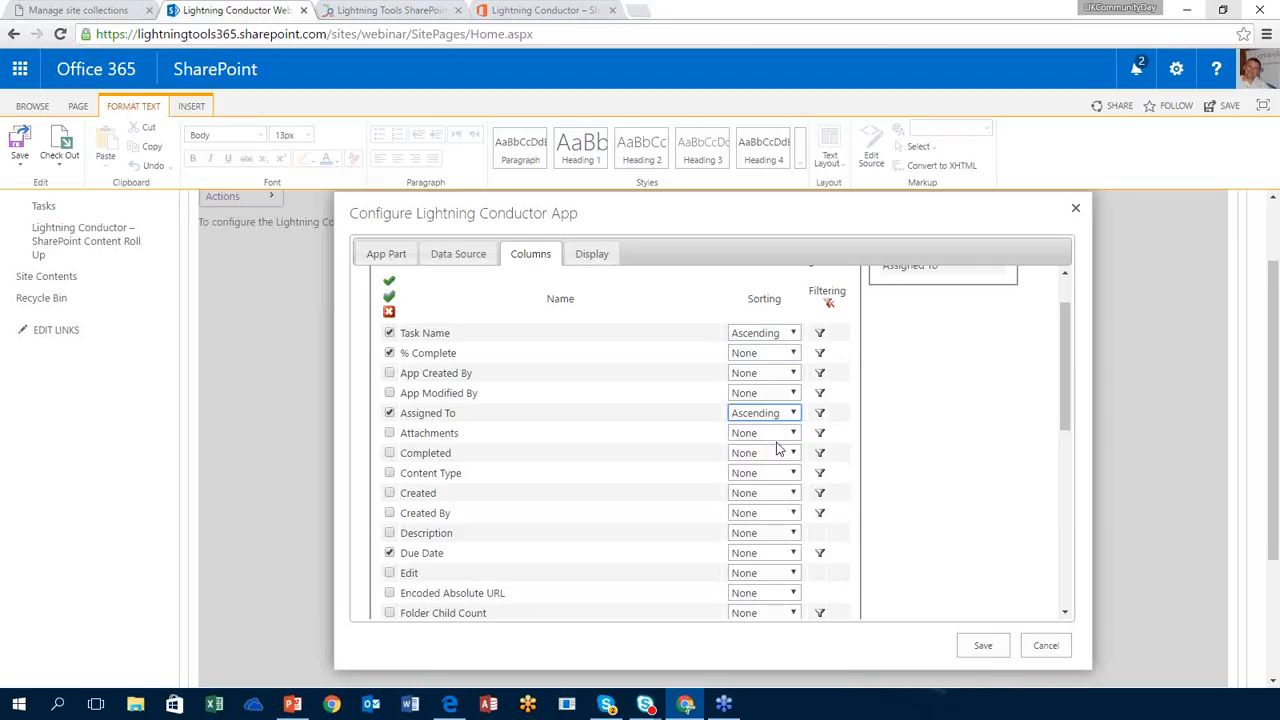
drag(1068, 363, 1070, 330)
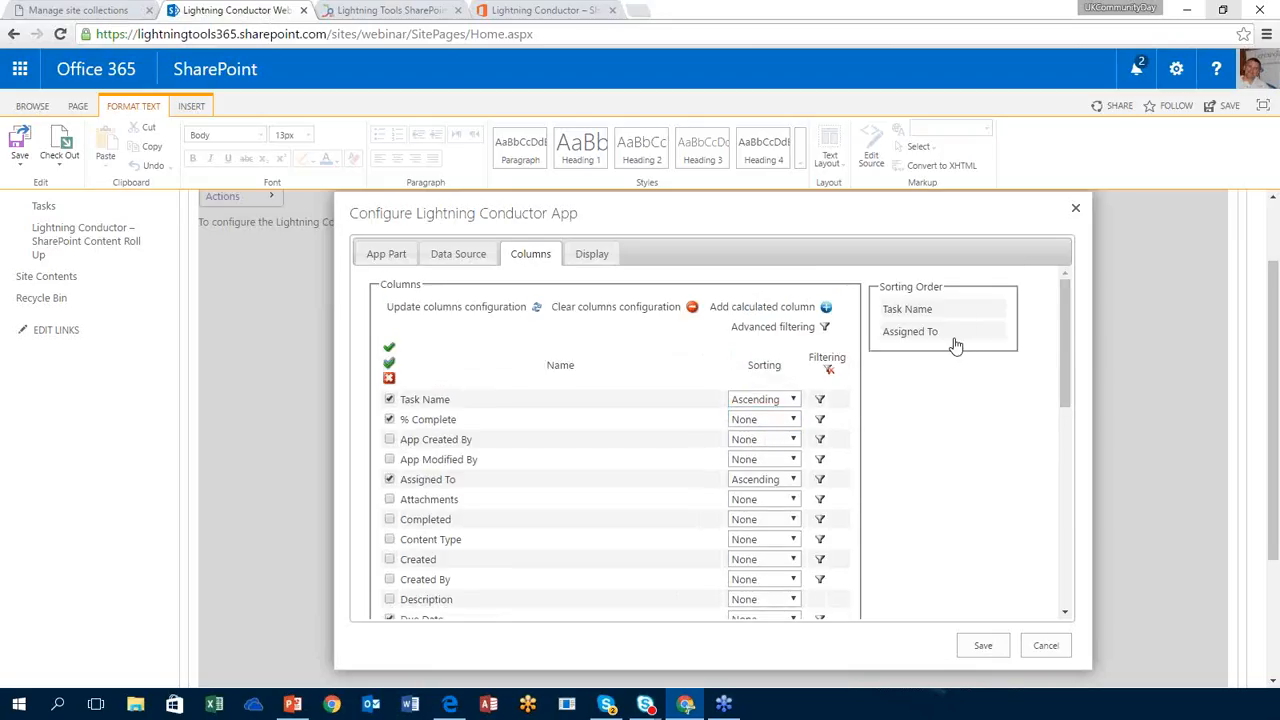
drag(958, 345, 946, 307)
Step: Set Assigned To and Task Name sorting to None, then open the Assigned To filter settings
click(778, 483)
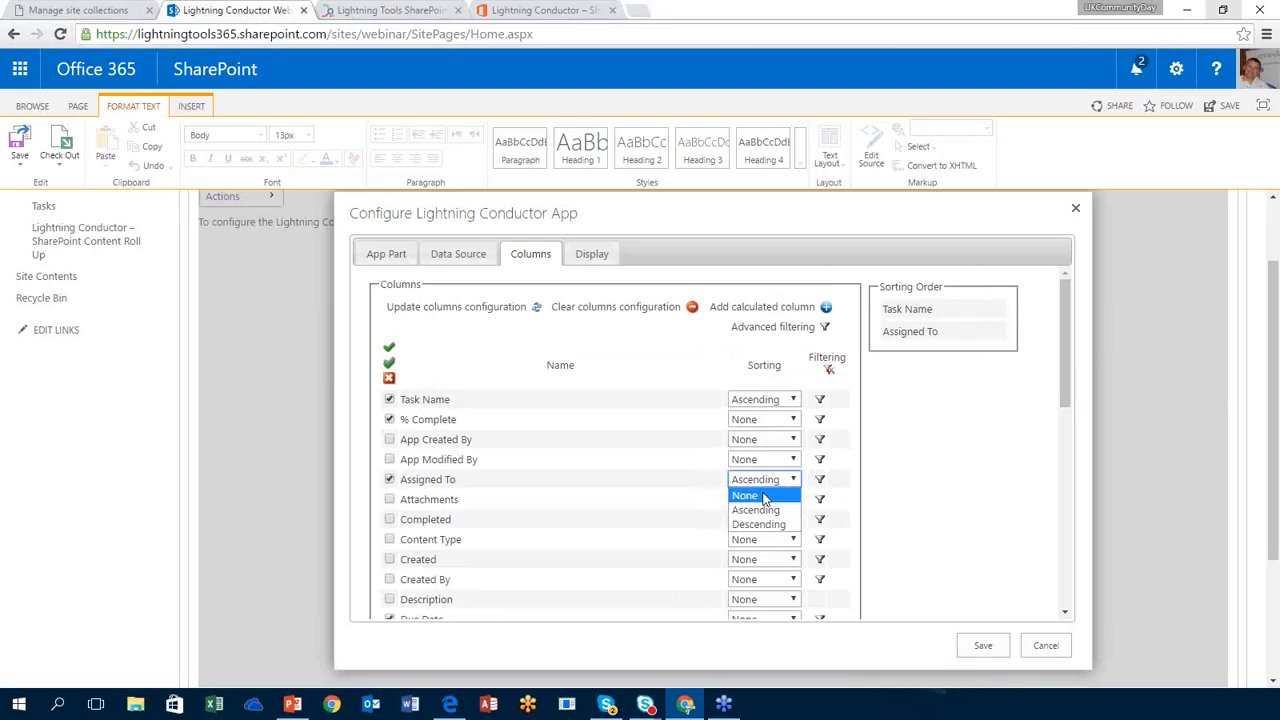
click(765, 495)
drag(1071, 352, 1062, 437)
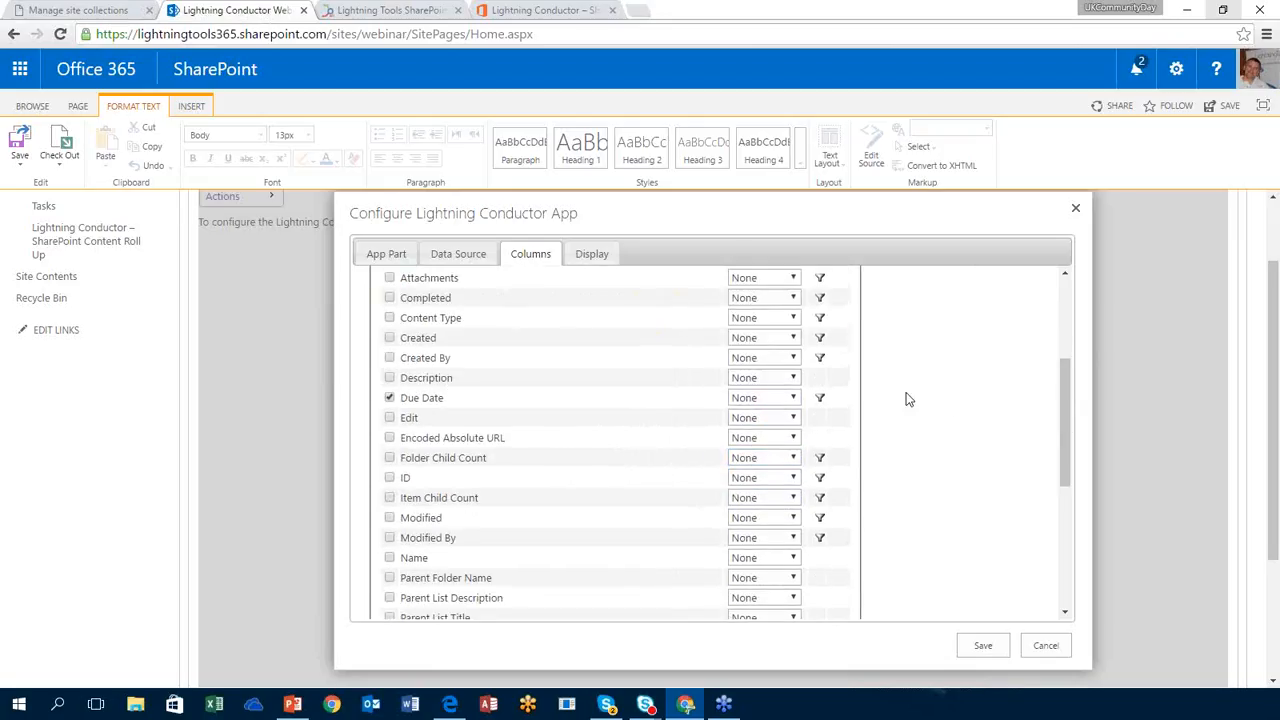
drag(1066, 386, 1067, 298)
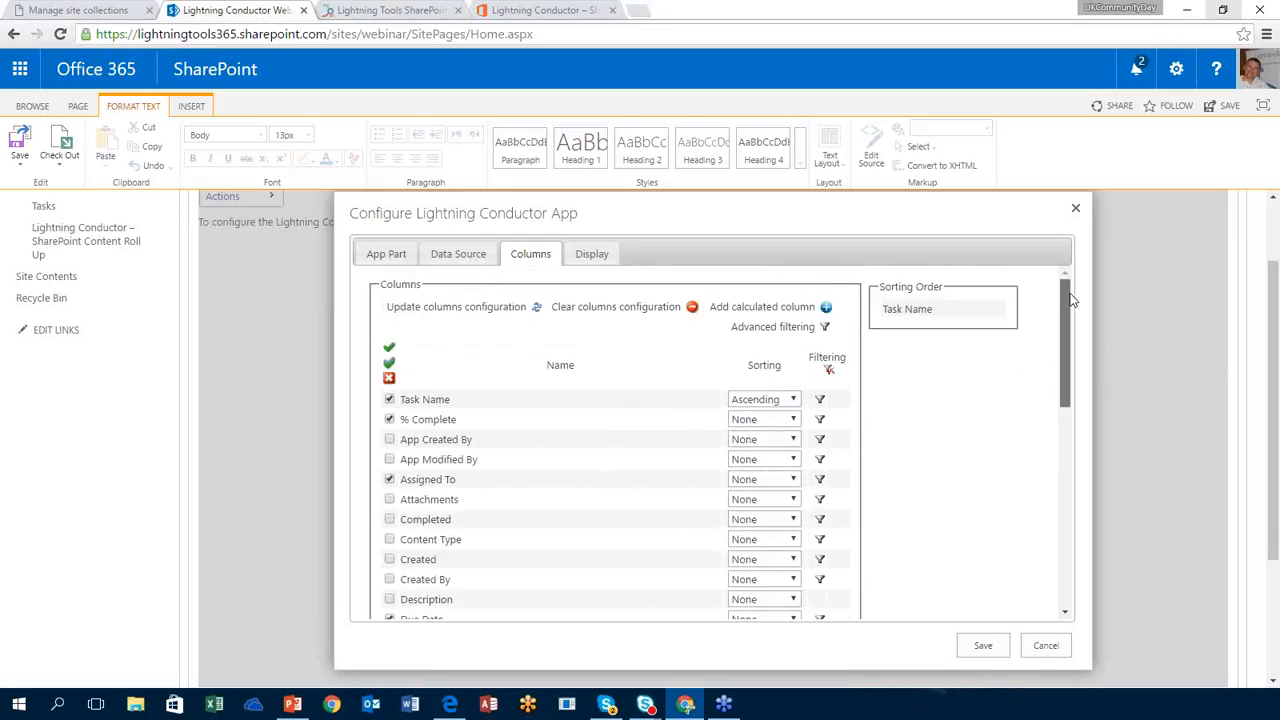
click(793, 399)
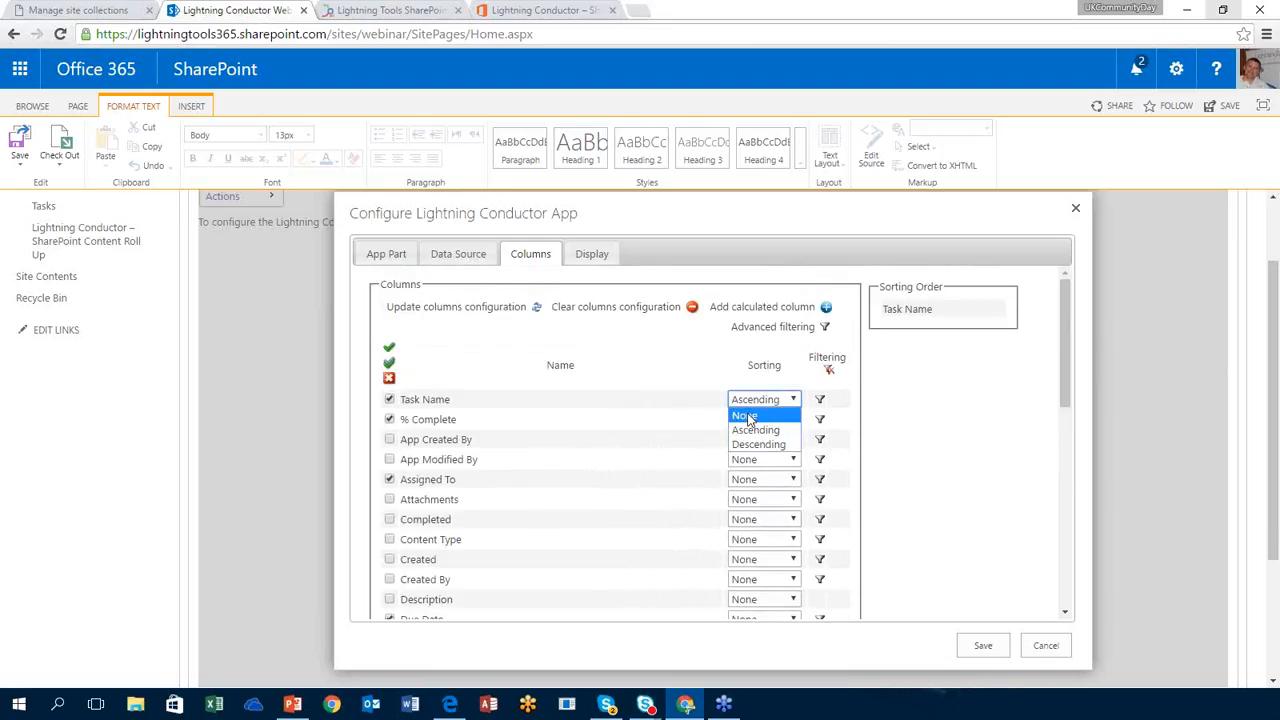
click(750, 418)
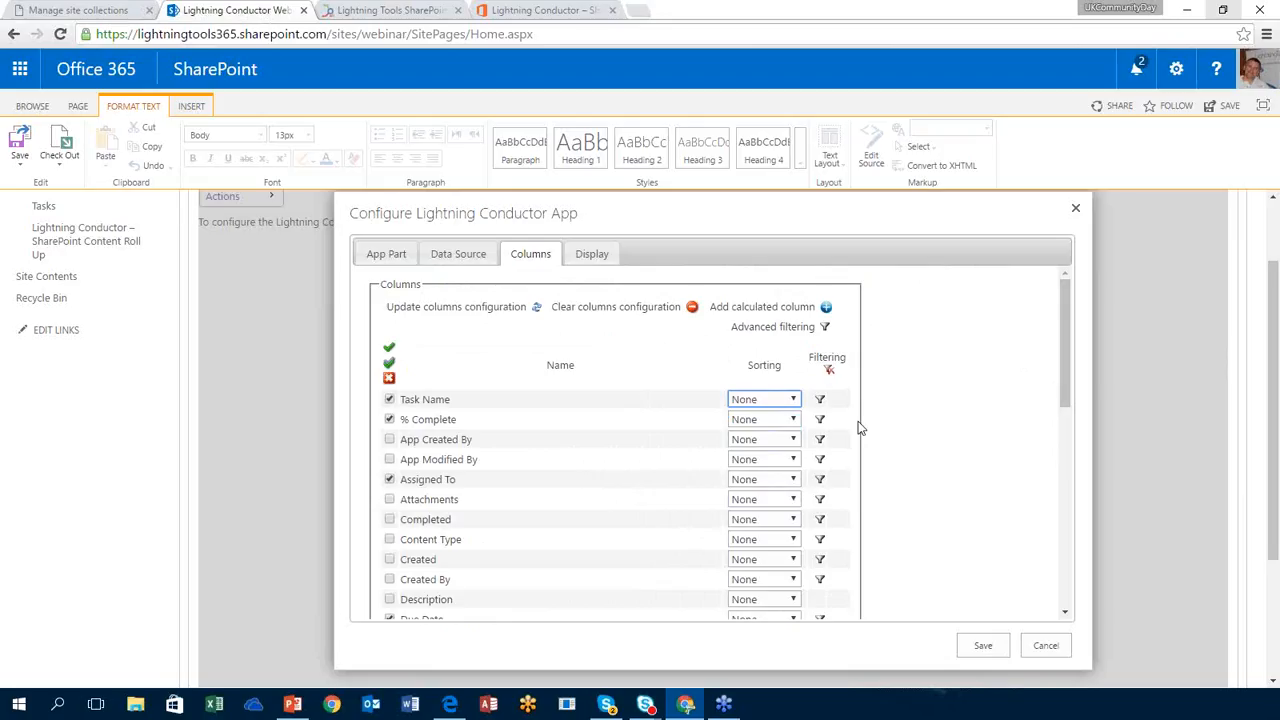
click(820, 482)
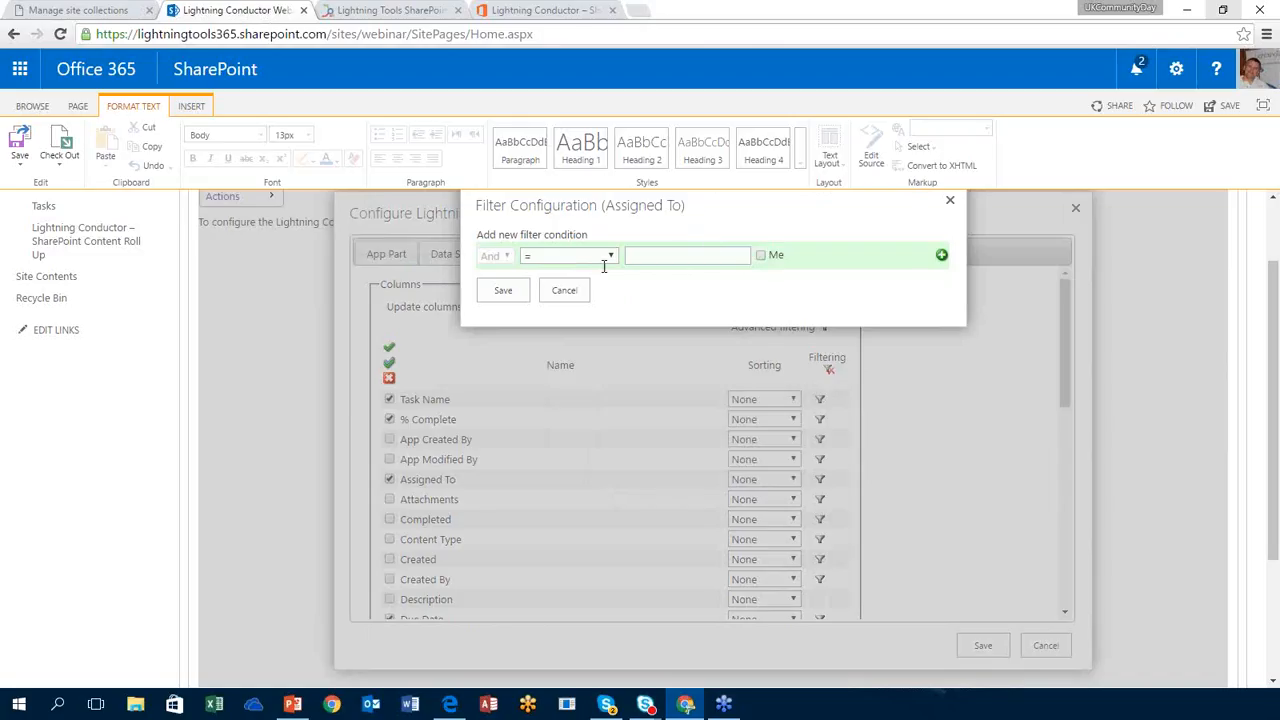
Step: Review the Assigned To, Created By and Due Date filters unchanged, then open Advanced filtering
click(951, 203)
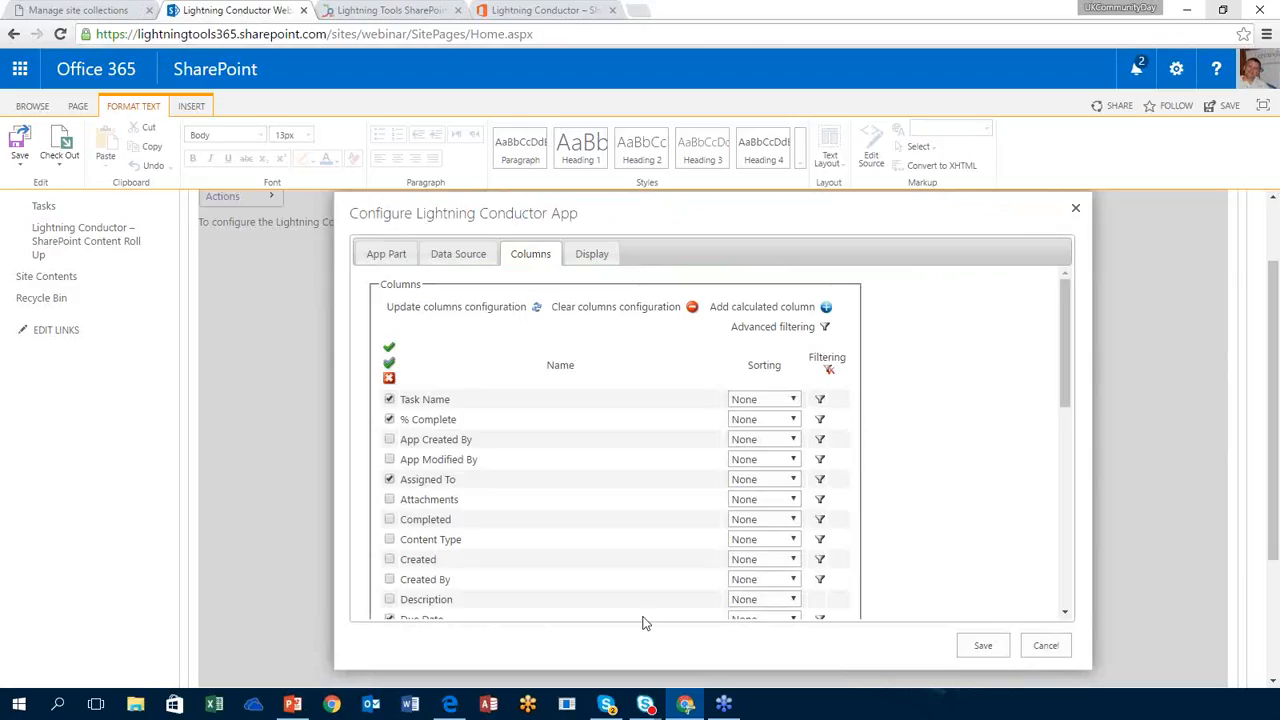
click(819, 584)
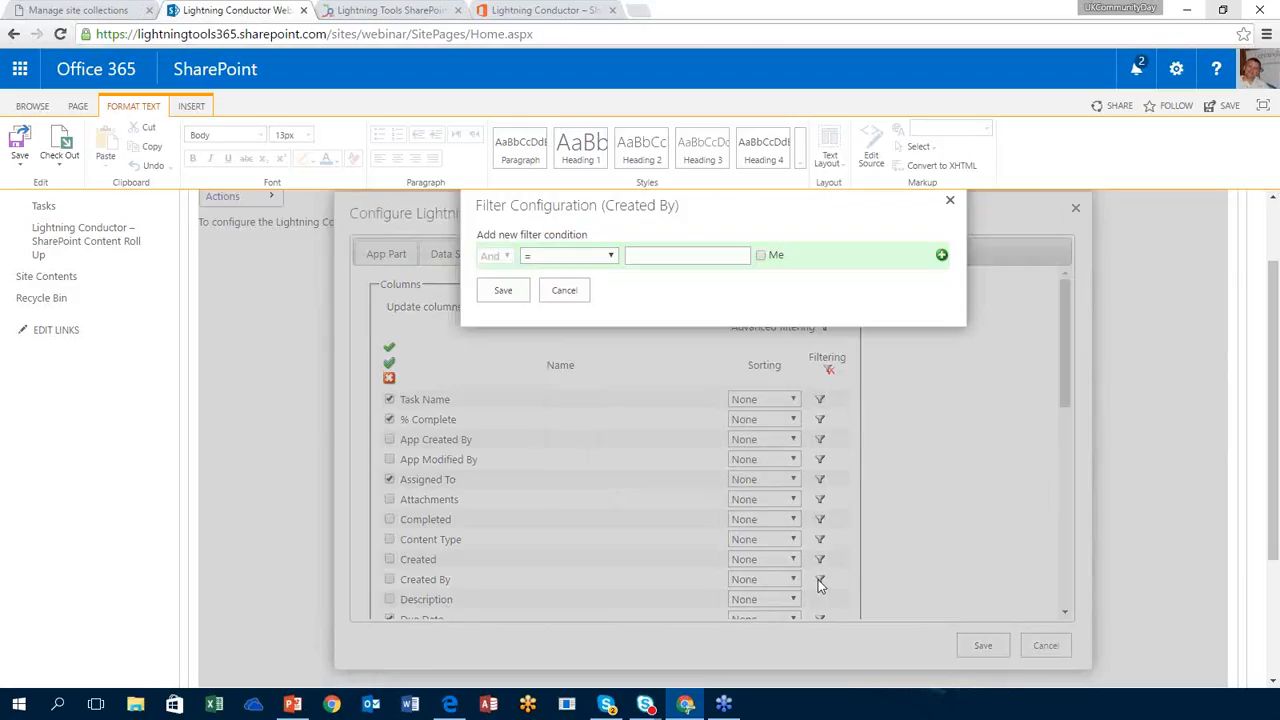
click(950, 200)
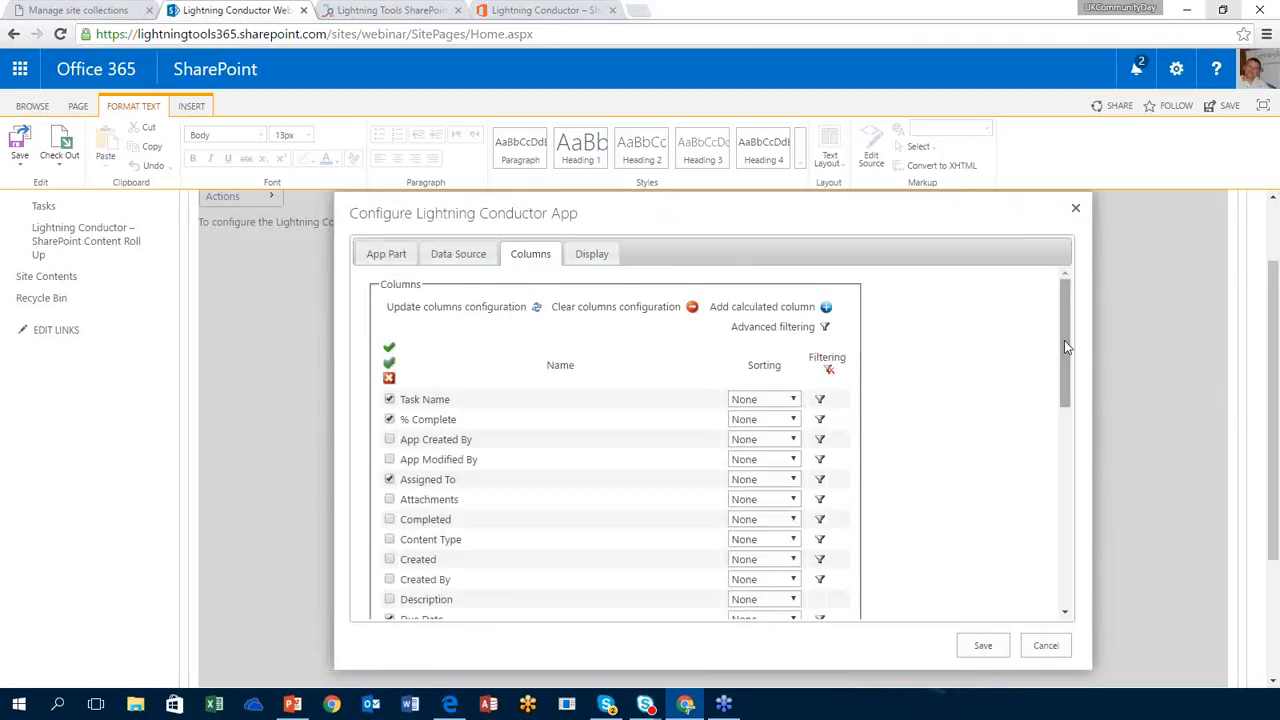
drag(1064, 340, 1061, 408)
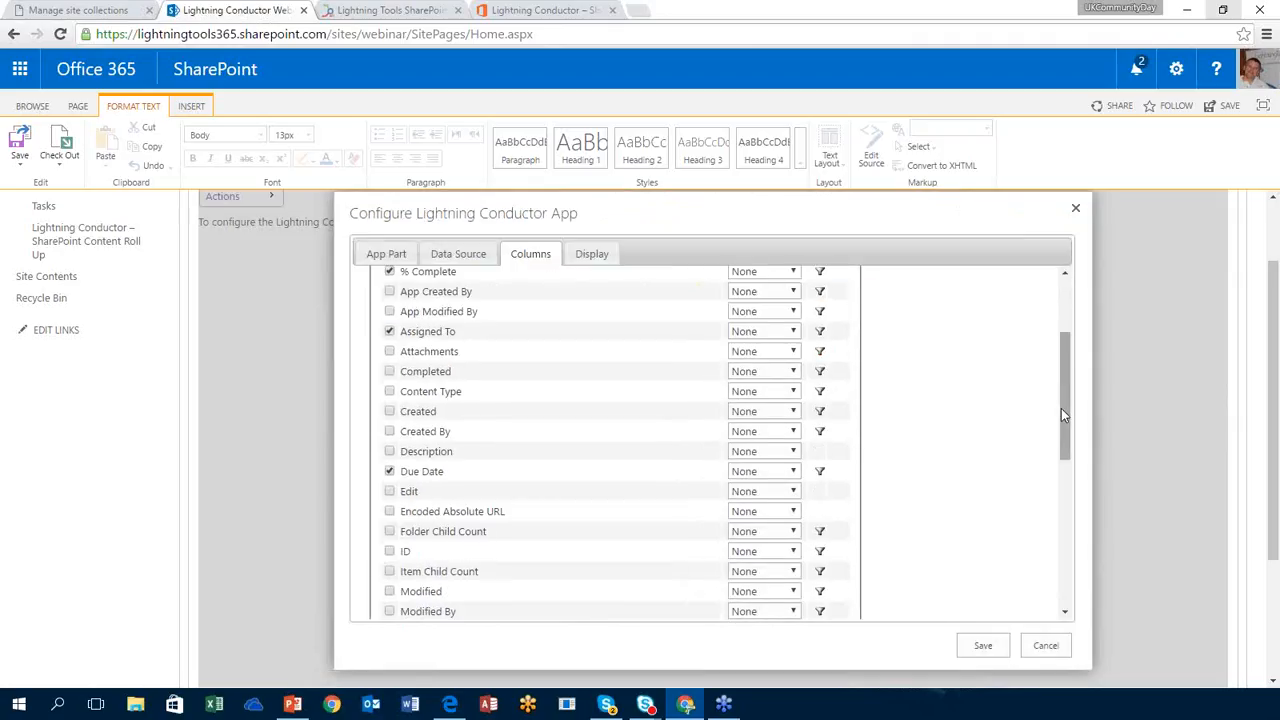
click(821, 473)
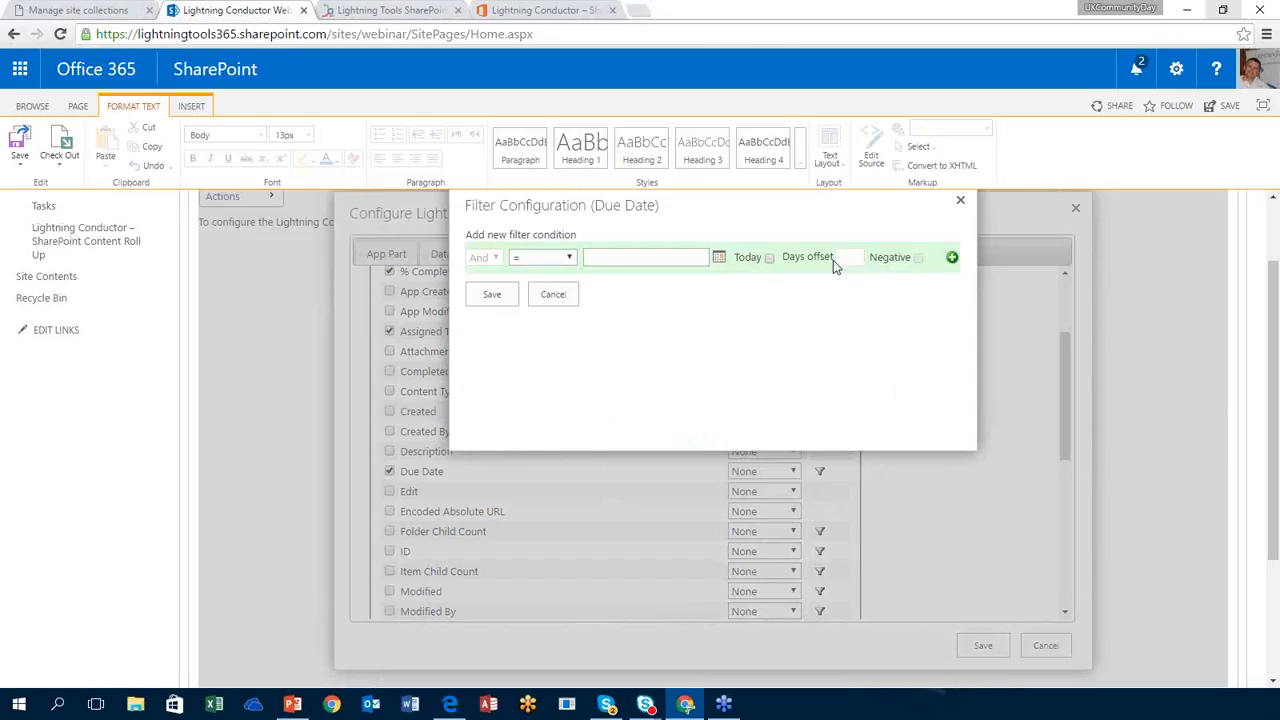
click(961, 201)
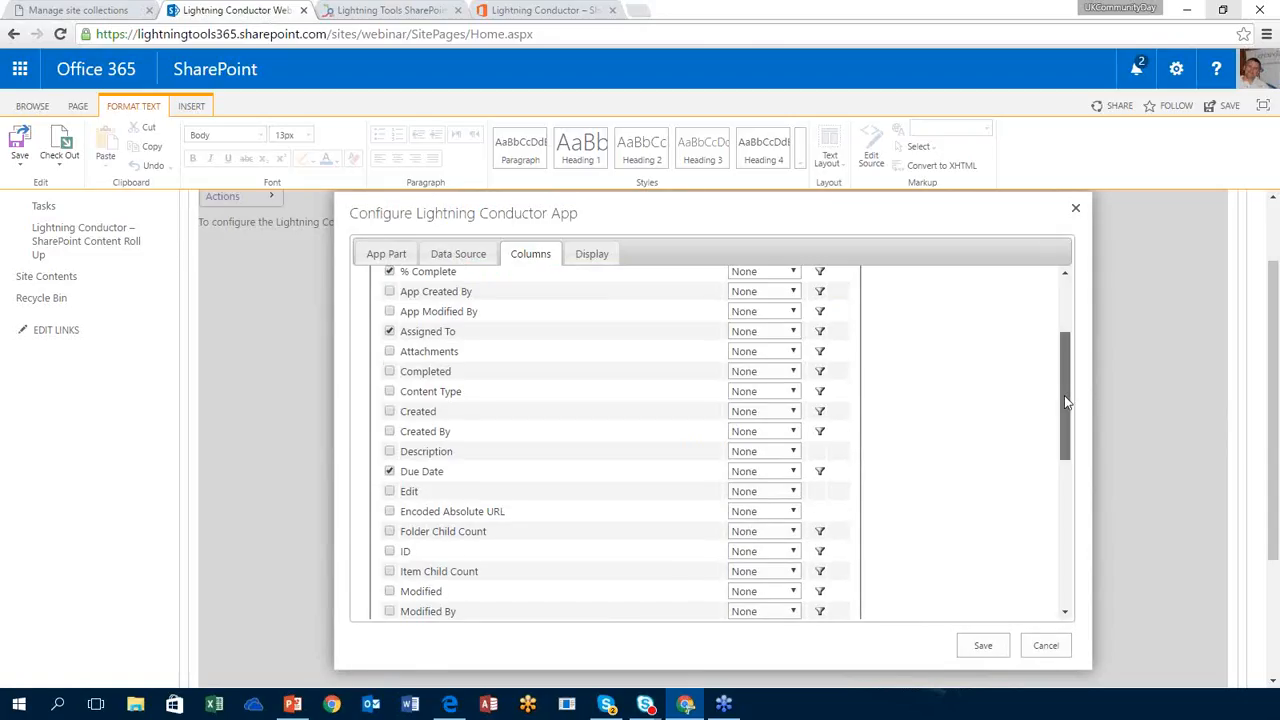
drag(1064, 395, 1071, 334)
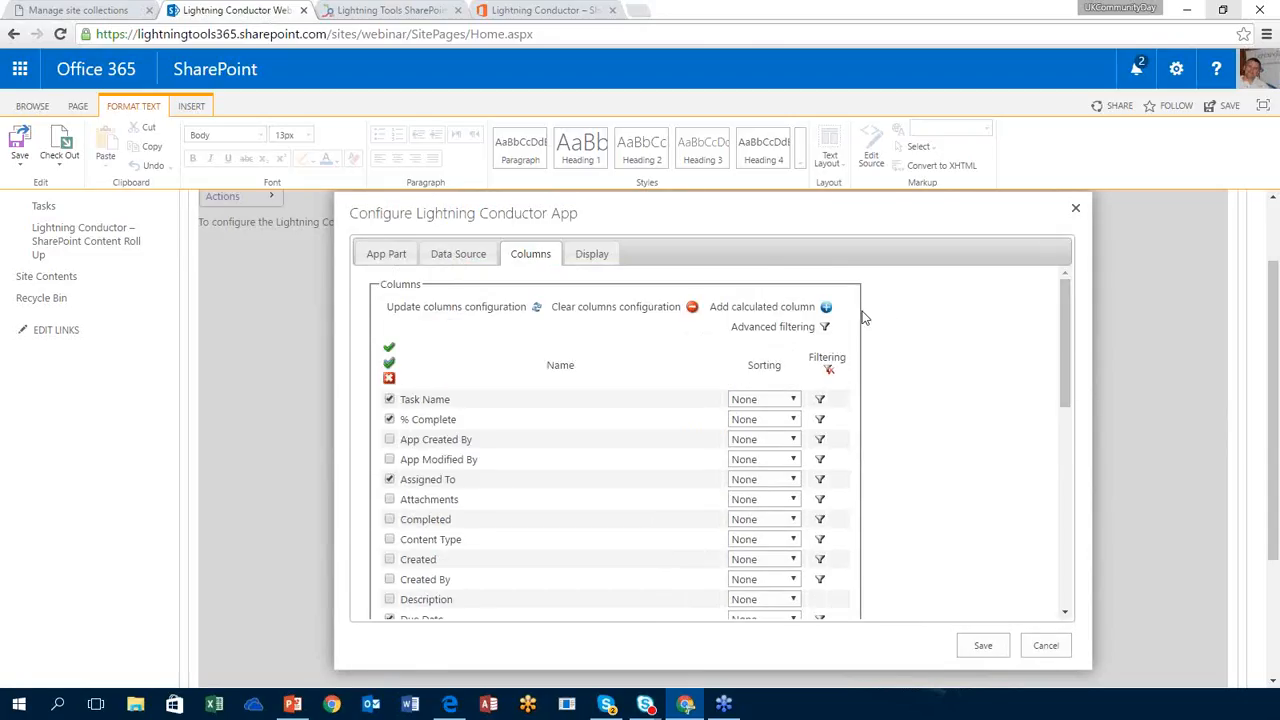
click(825, 328)
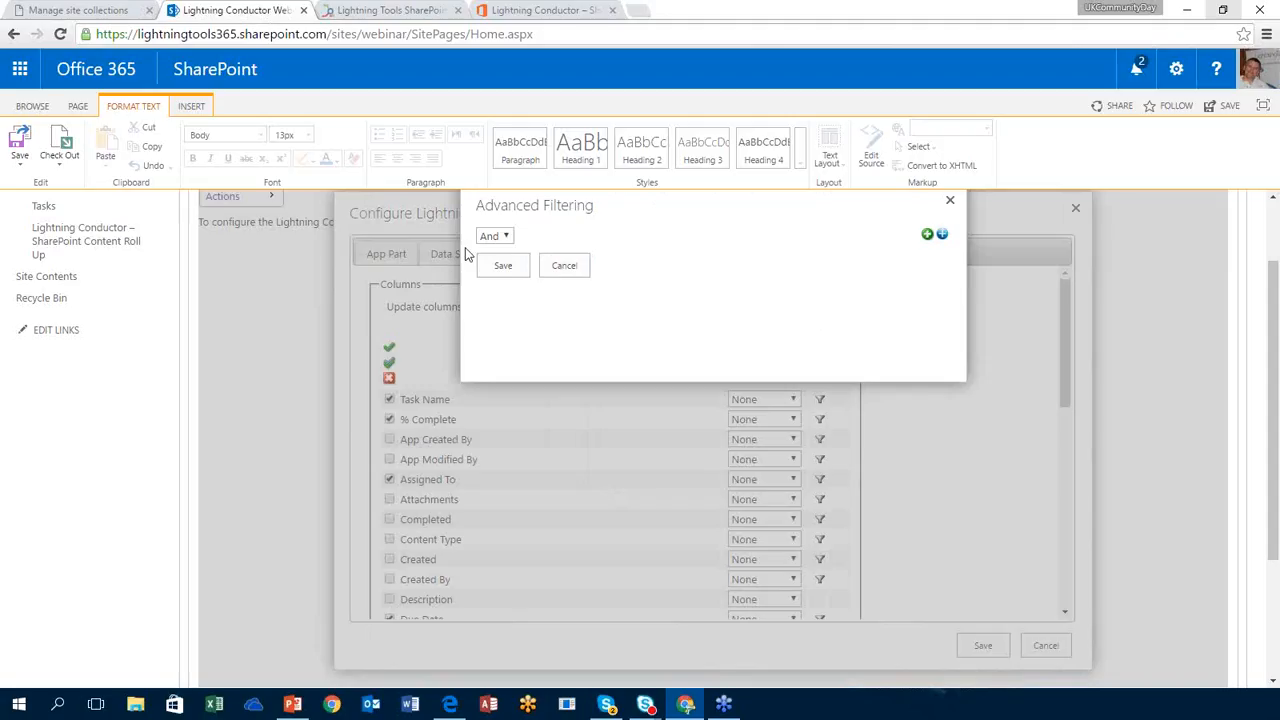
click(495, 236)
click(495, 267)
click(942, 236)
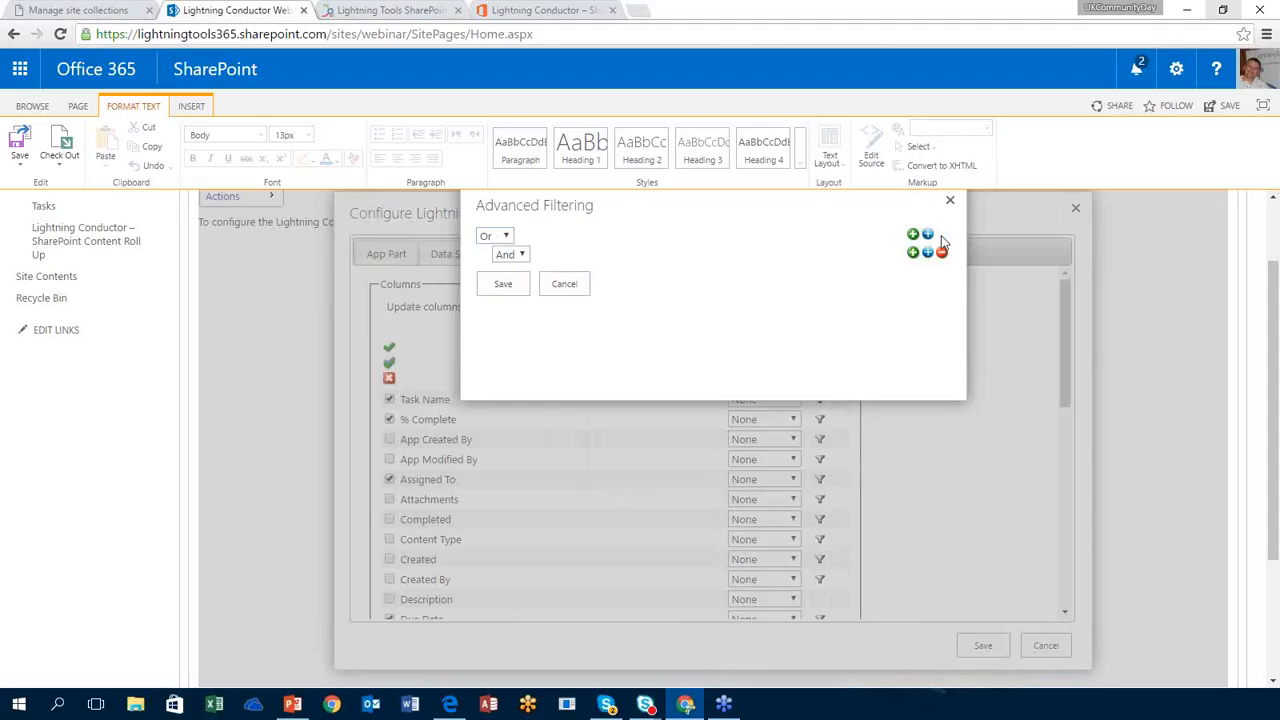
click(943, 252)
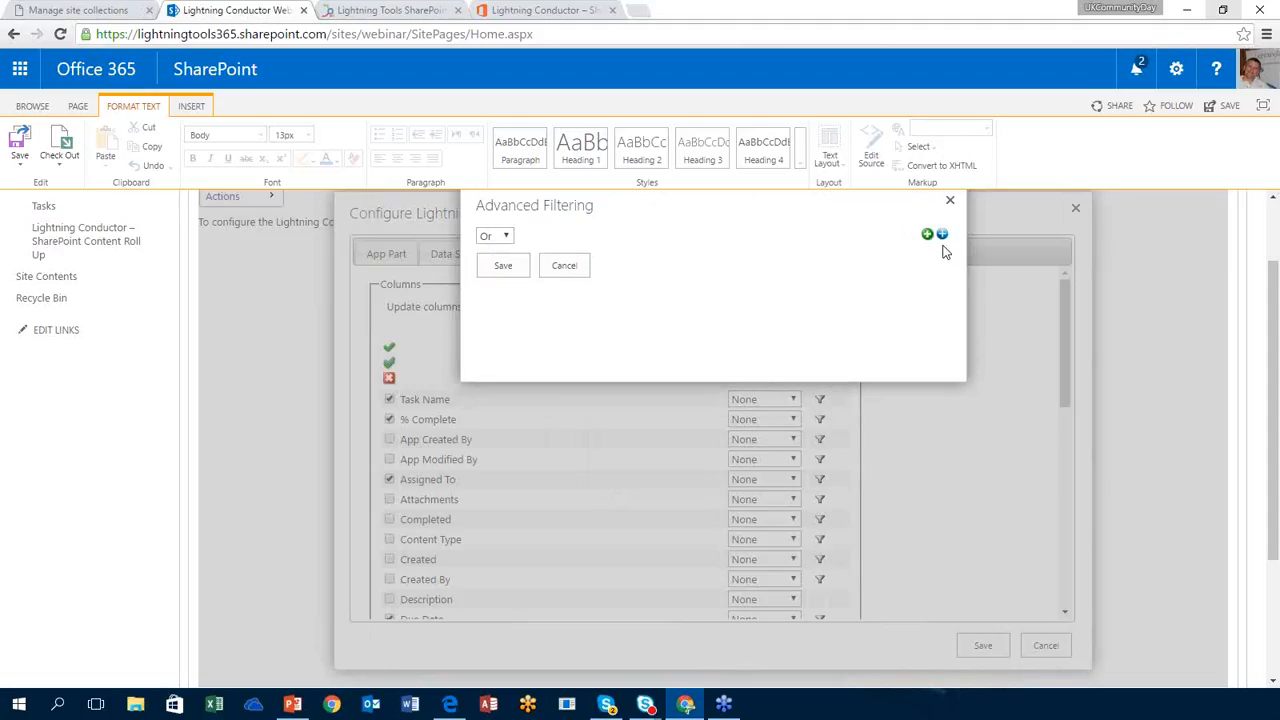
click(928, 234)
click(928, 234)
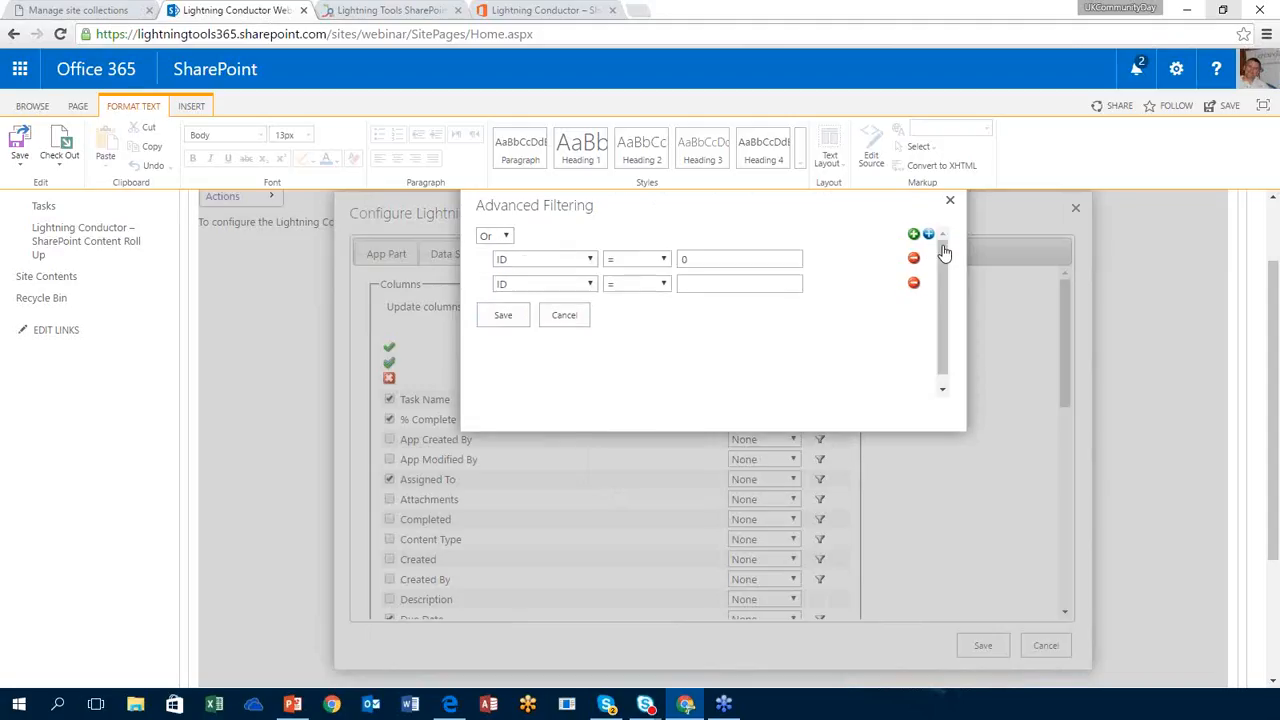
click(550, 262)
scroll(590, 430, down, 2)
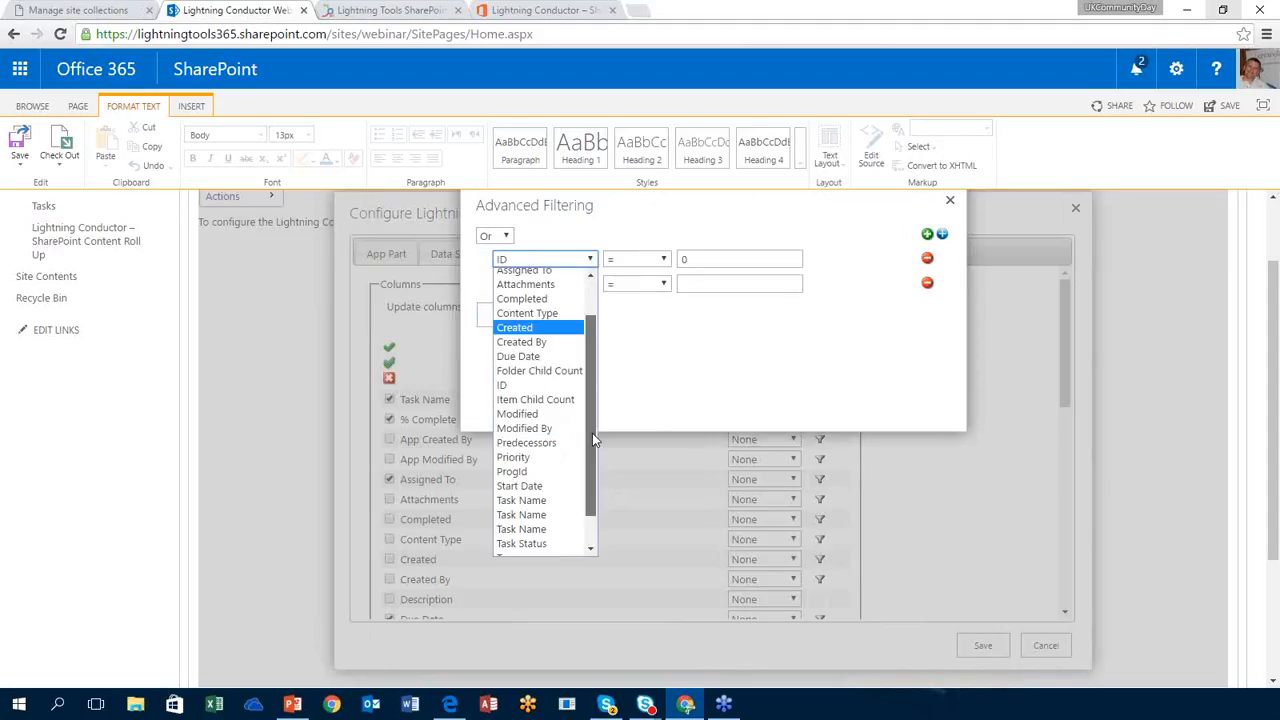
click(555, 418)
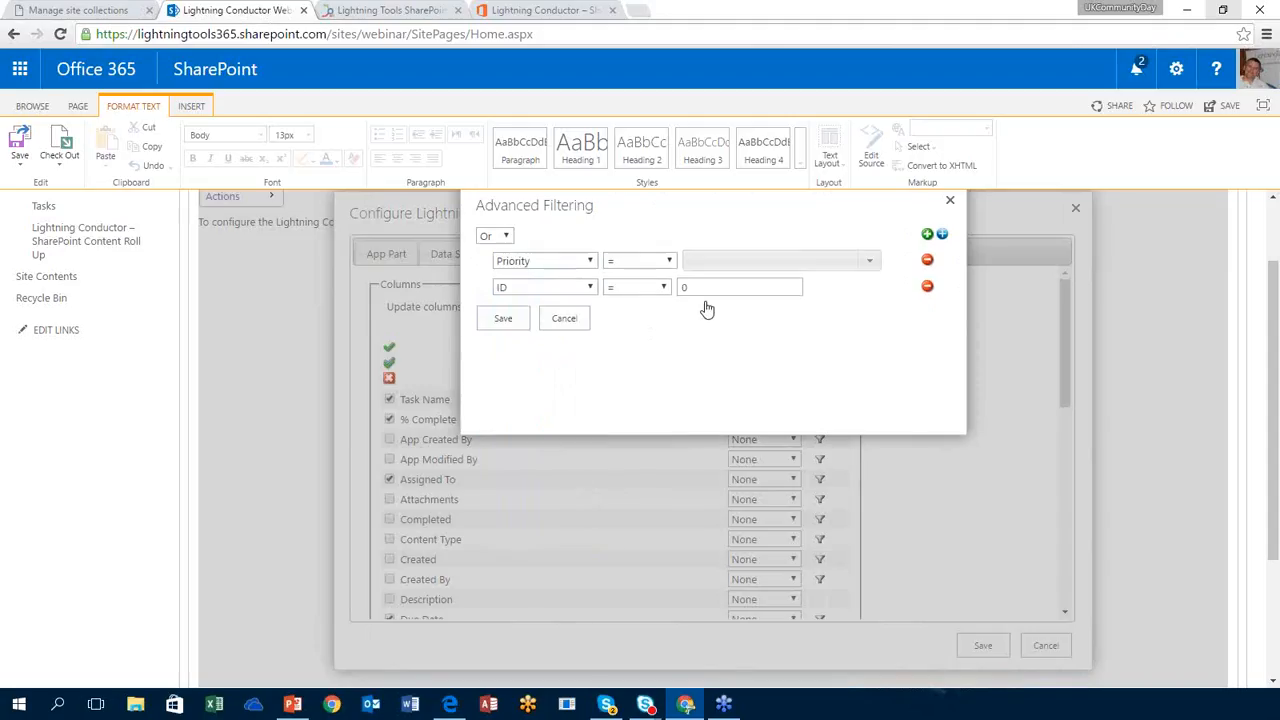
click(869, 260)
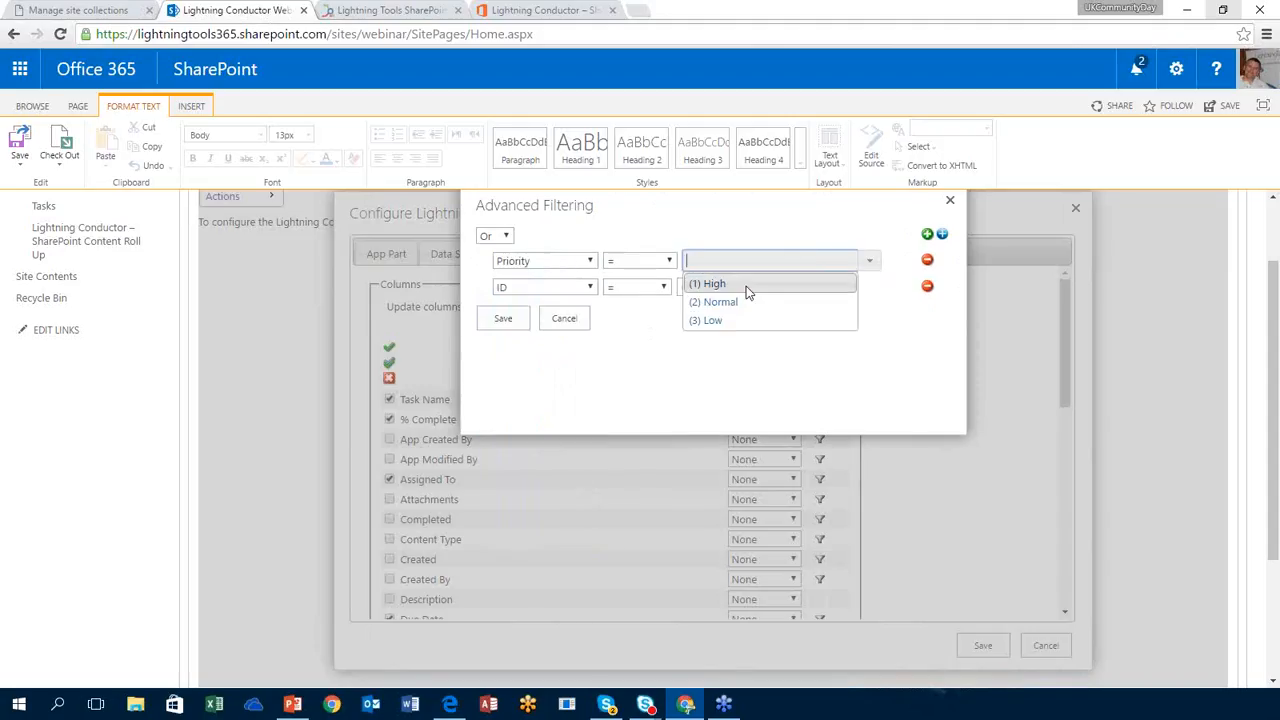
click(746, 285)
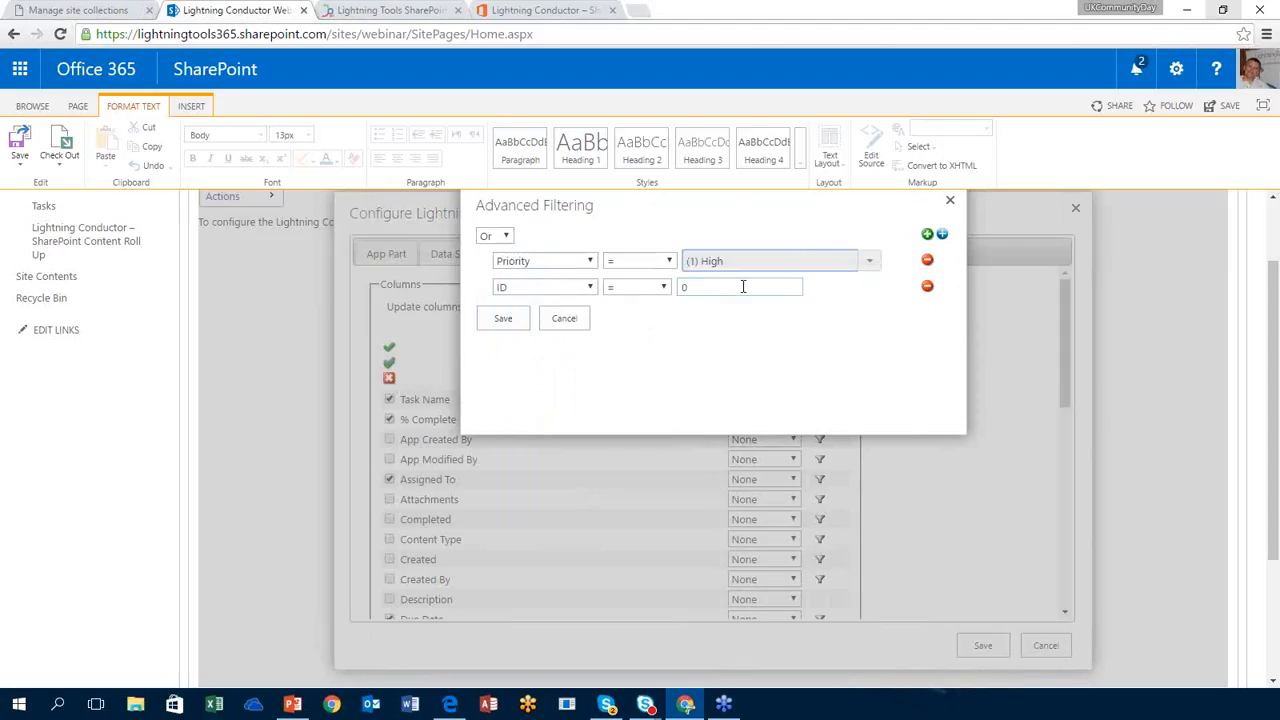
click(528, 288)
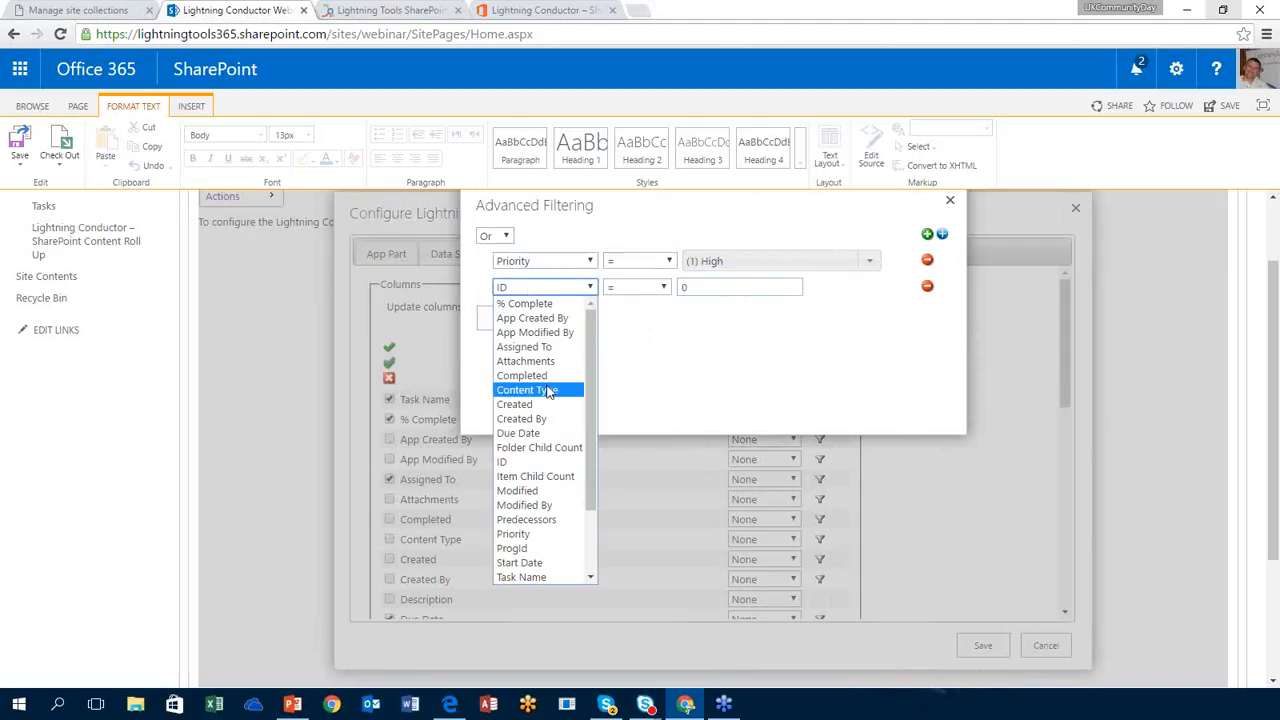
drag(593, 459, 580, 538)
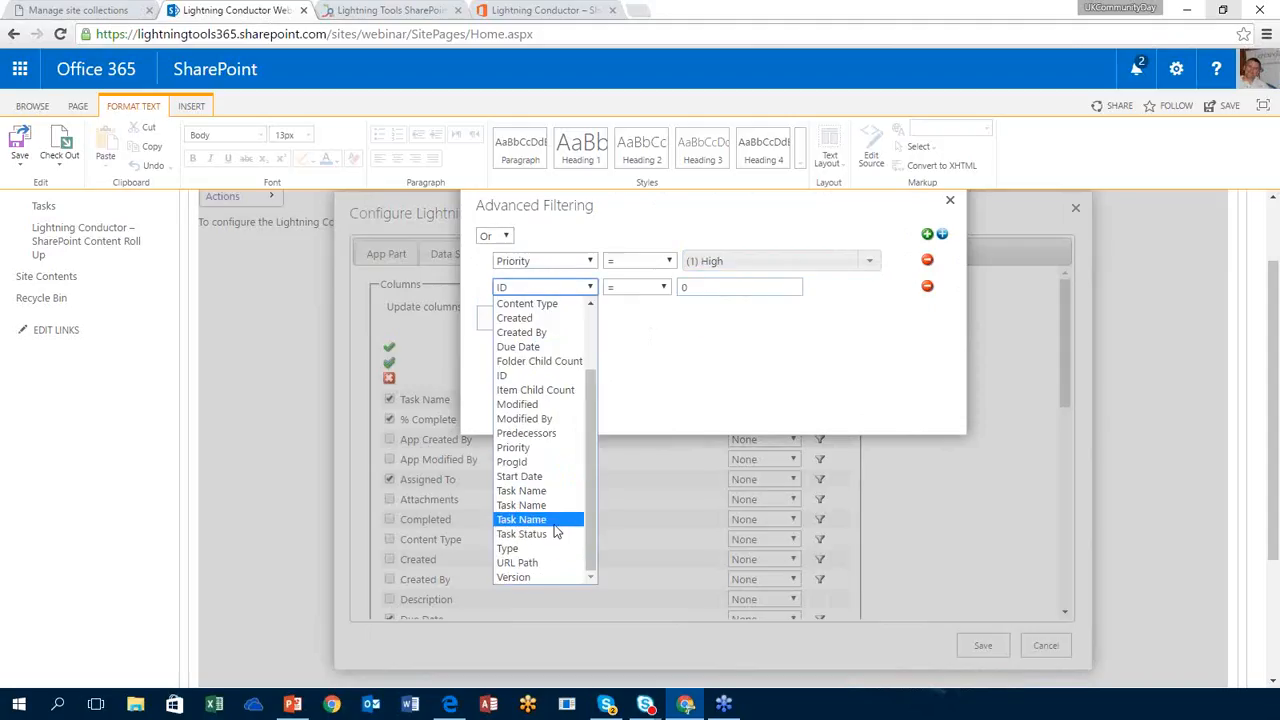
click(557, 351)
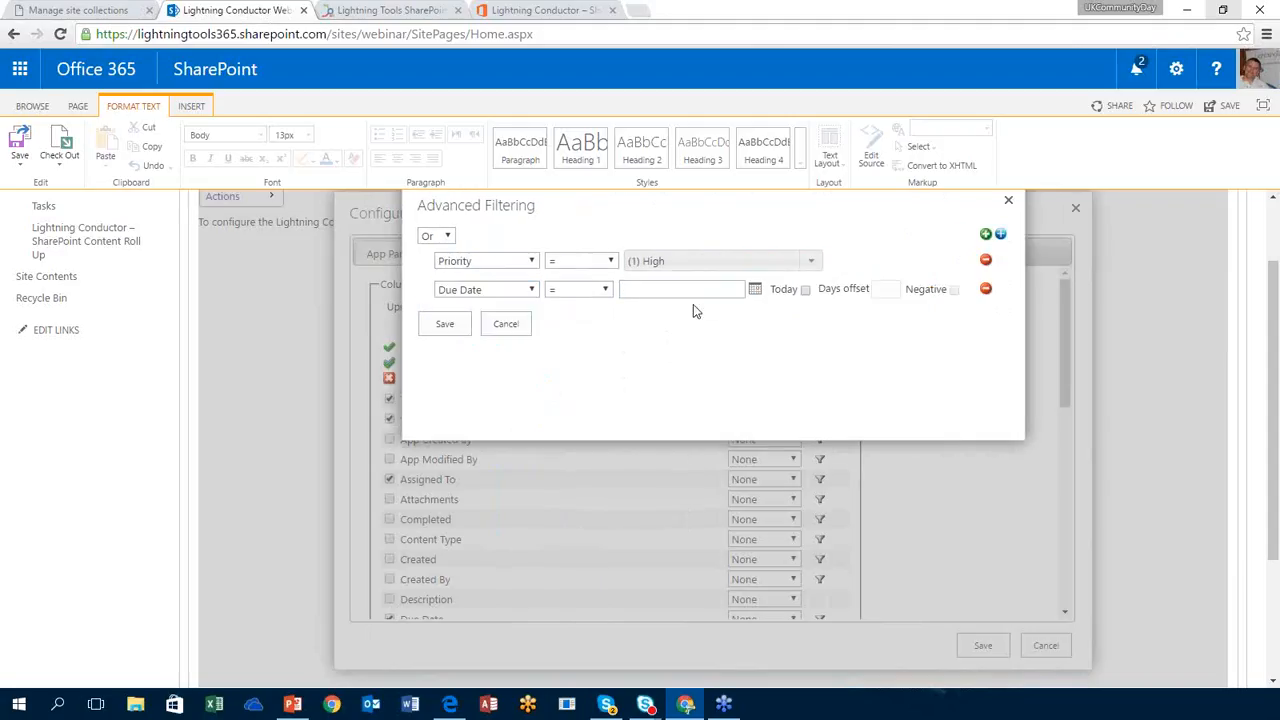
click(805, 291)
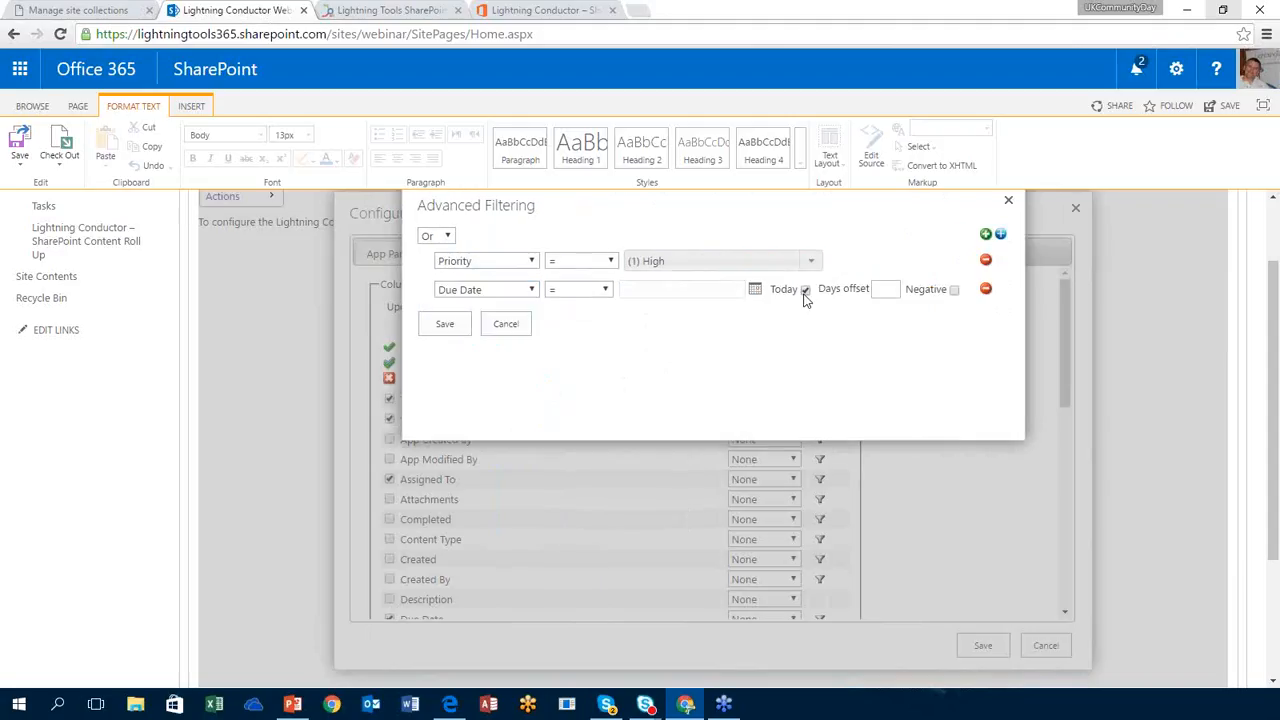
click(877, 297)
text(7)
click(953, 291)
click(509, 328)
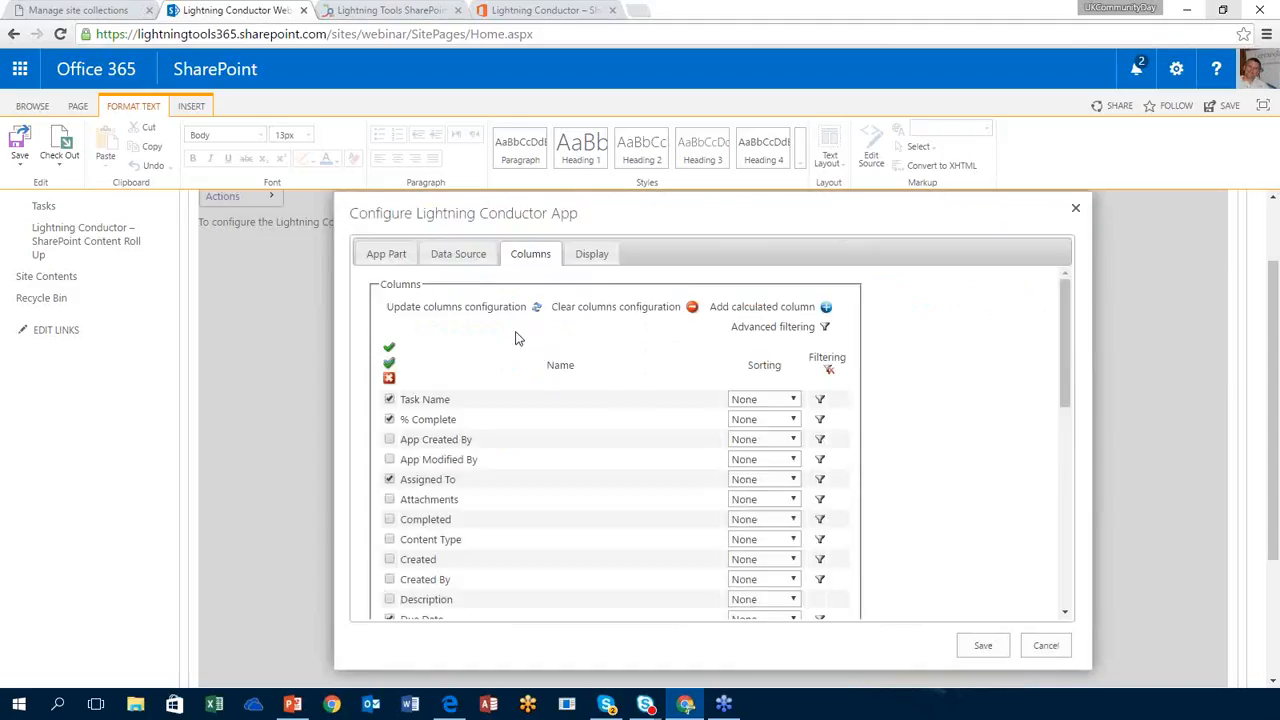
Step: On Display, show % Complete as a percentage, show the header row, and leave Assigned To unformatted
click(591, 258)
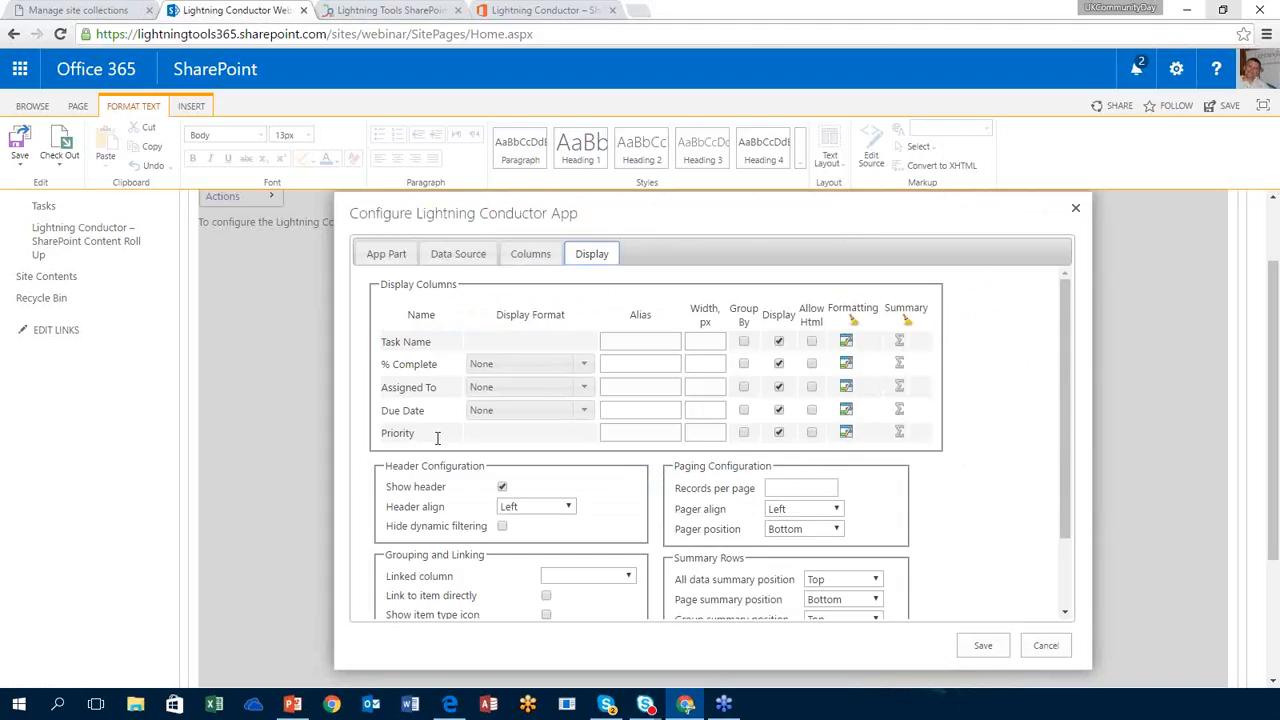
click(581, 365)
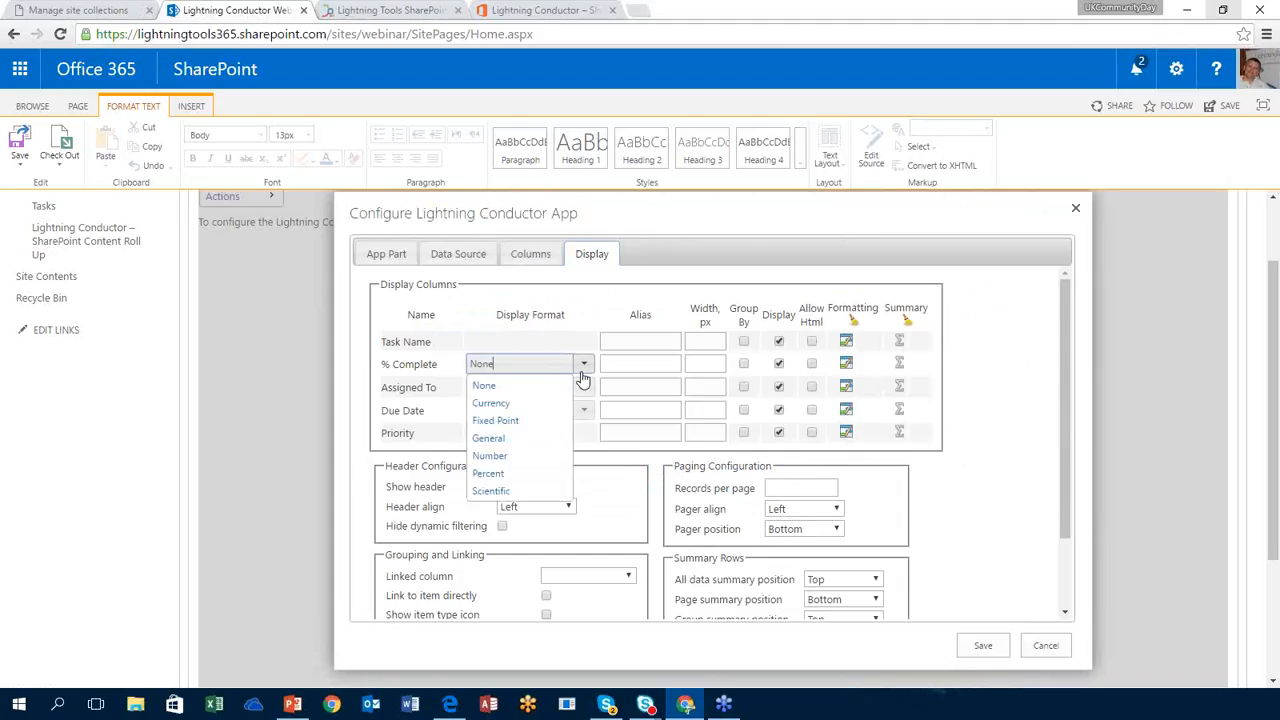
click(495, 474)
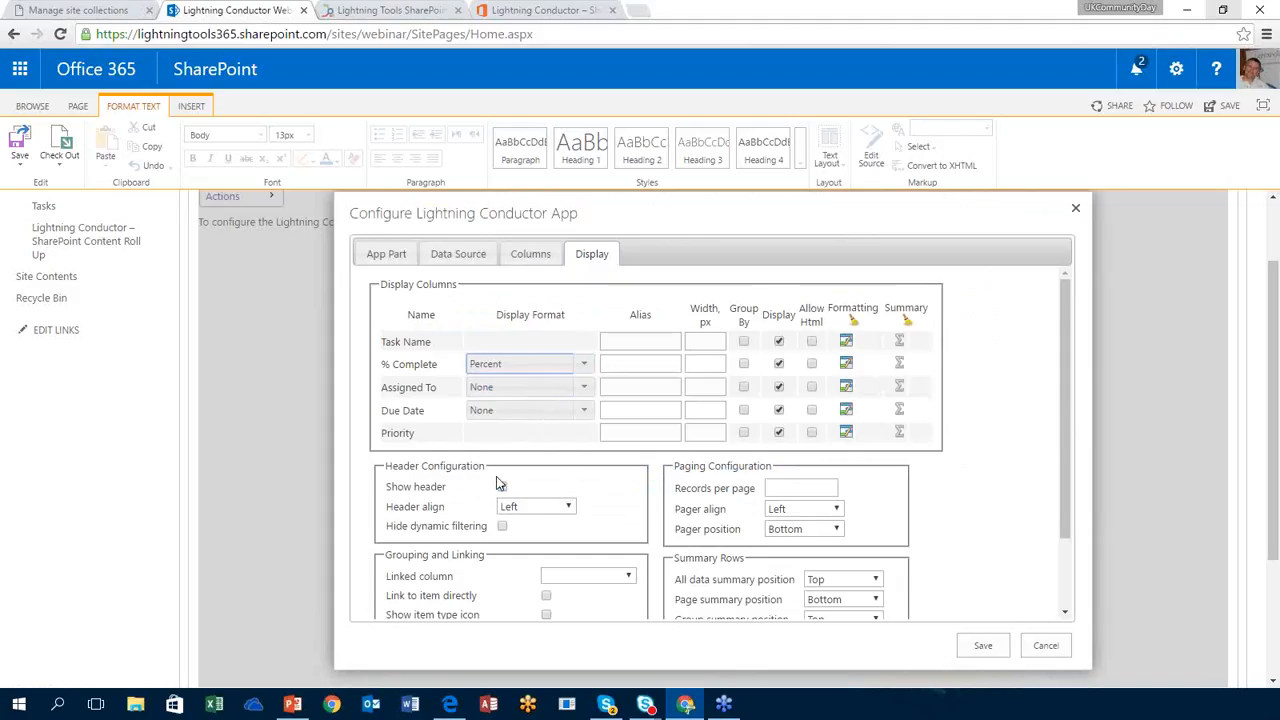
click(501, 486)
click(589, 393)
click(549, 408)
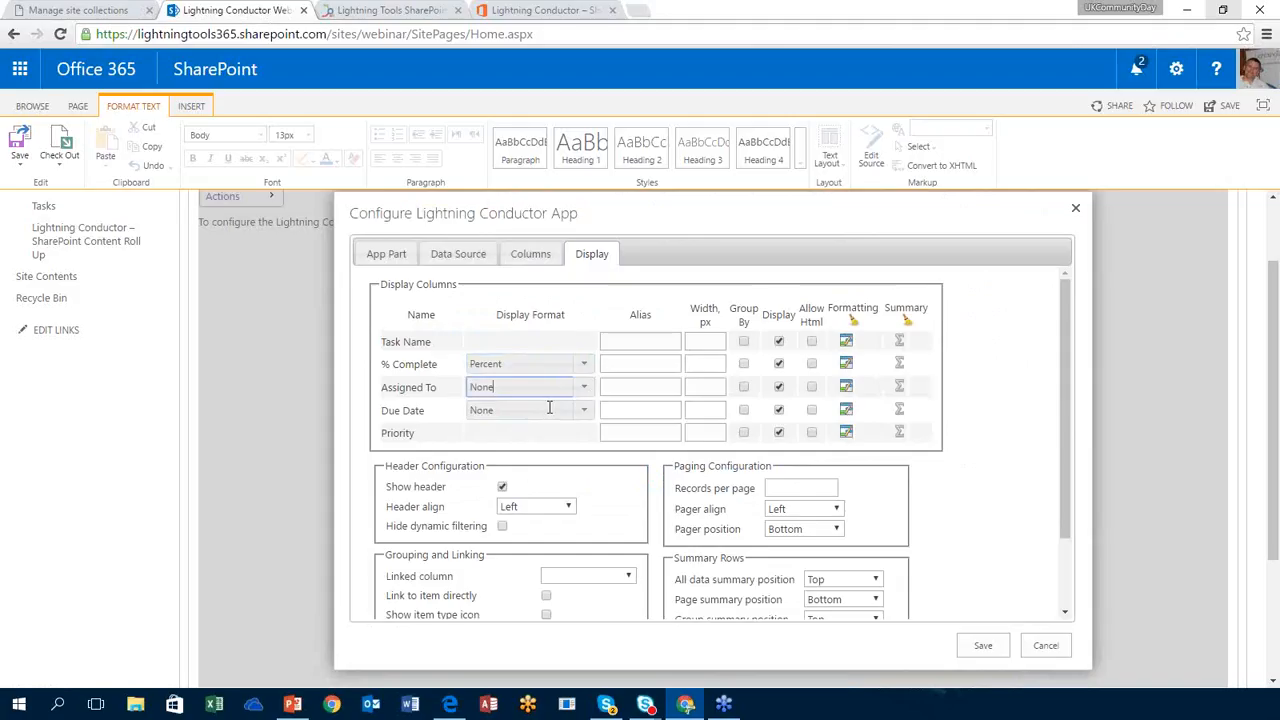
Step: Set Due Date's display format to Short Date after briefly trying a dd-mm-yyyy pattern
click(584, 412)
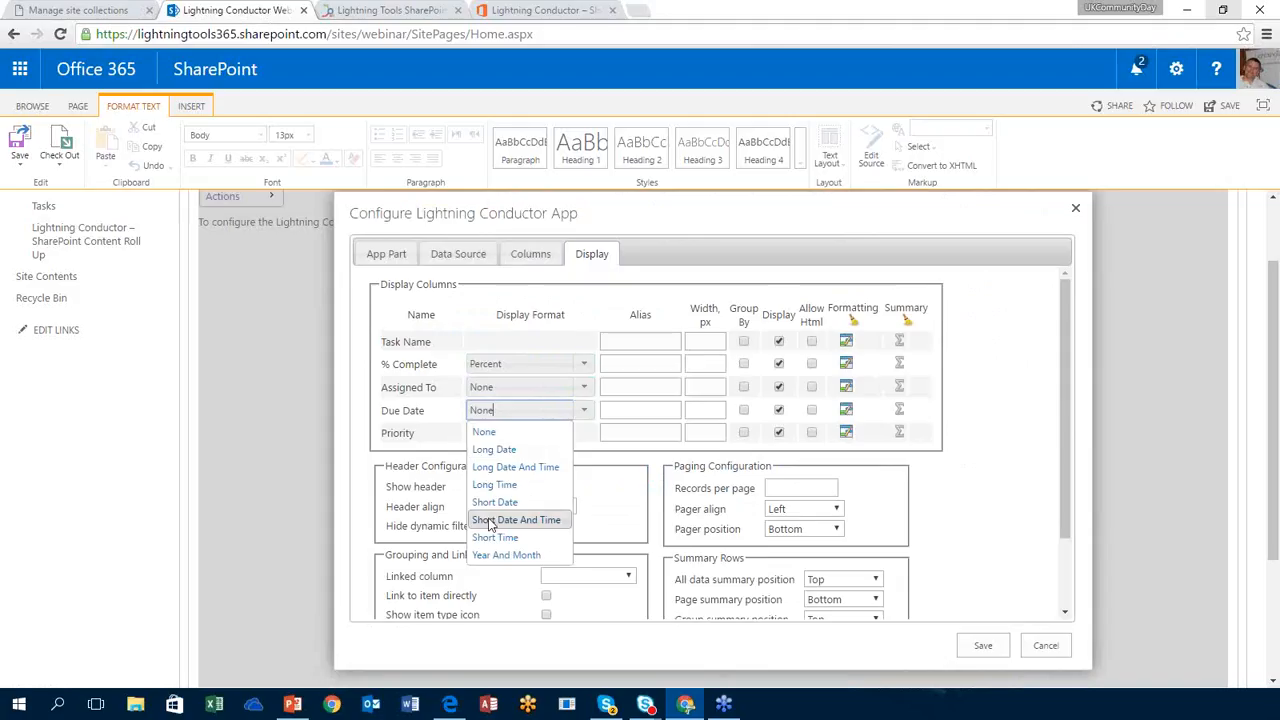
click(528, 503)
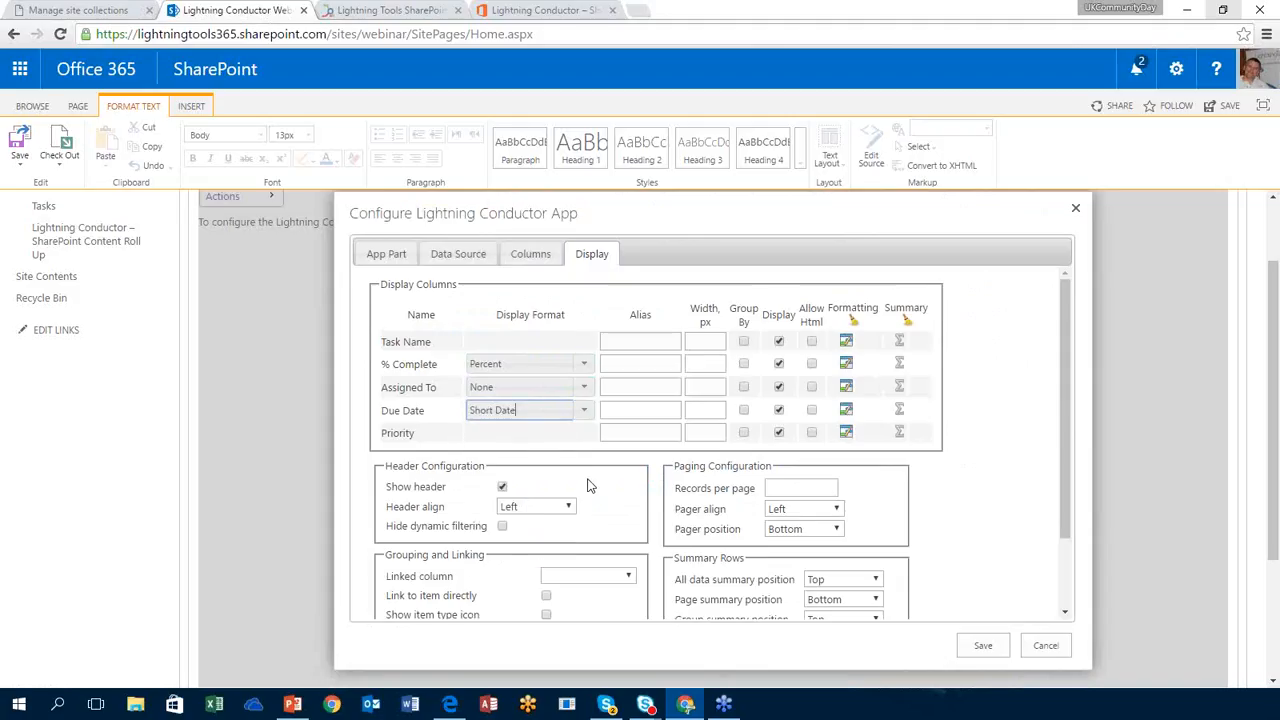
key(BackSpace)
key(BackSpace)
key(BackSpace)
key(BackSpace)
key(BackSpace)
key(BackSpace)
key(BackSpace)
key(BackSpace)
key(BackSpace)
key(BackSpace)
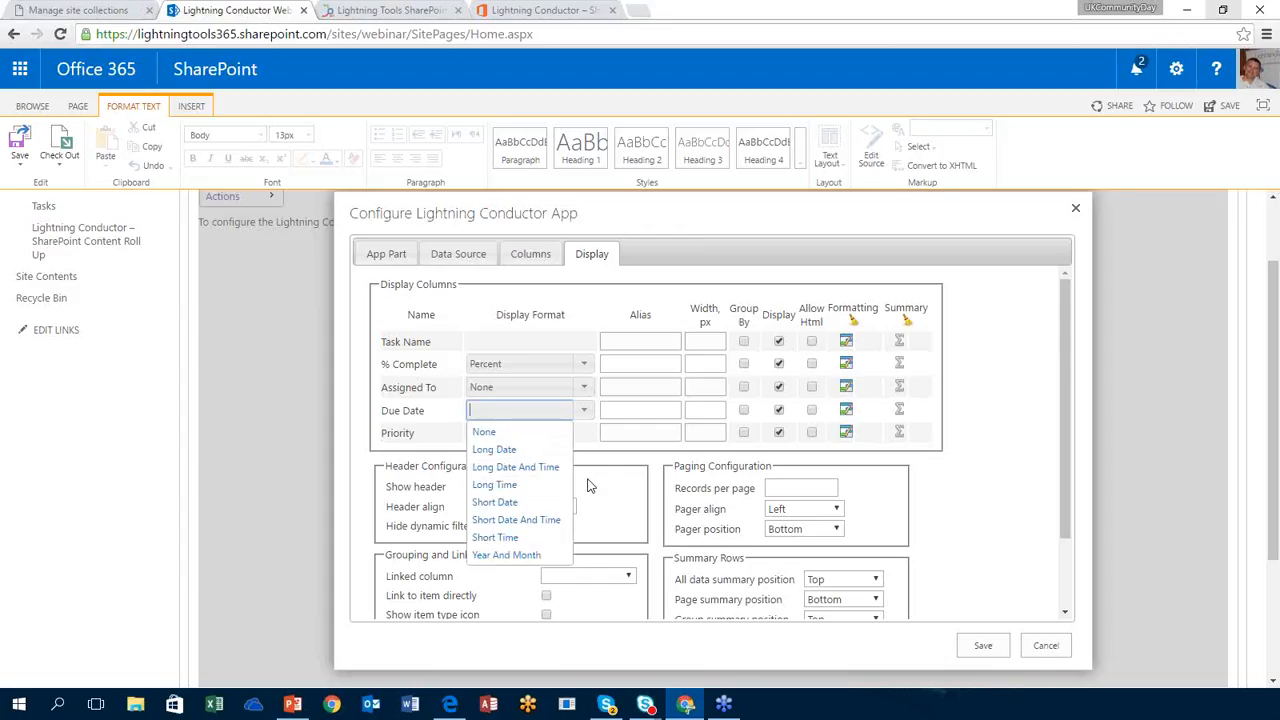
text(dd-mm-)
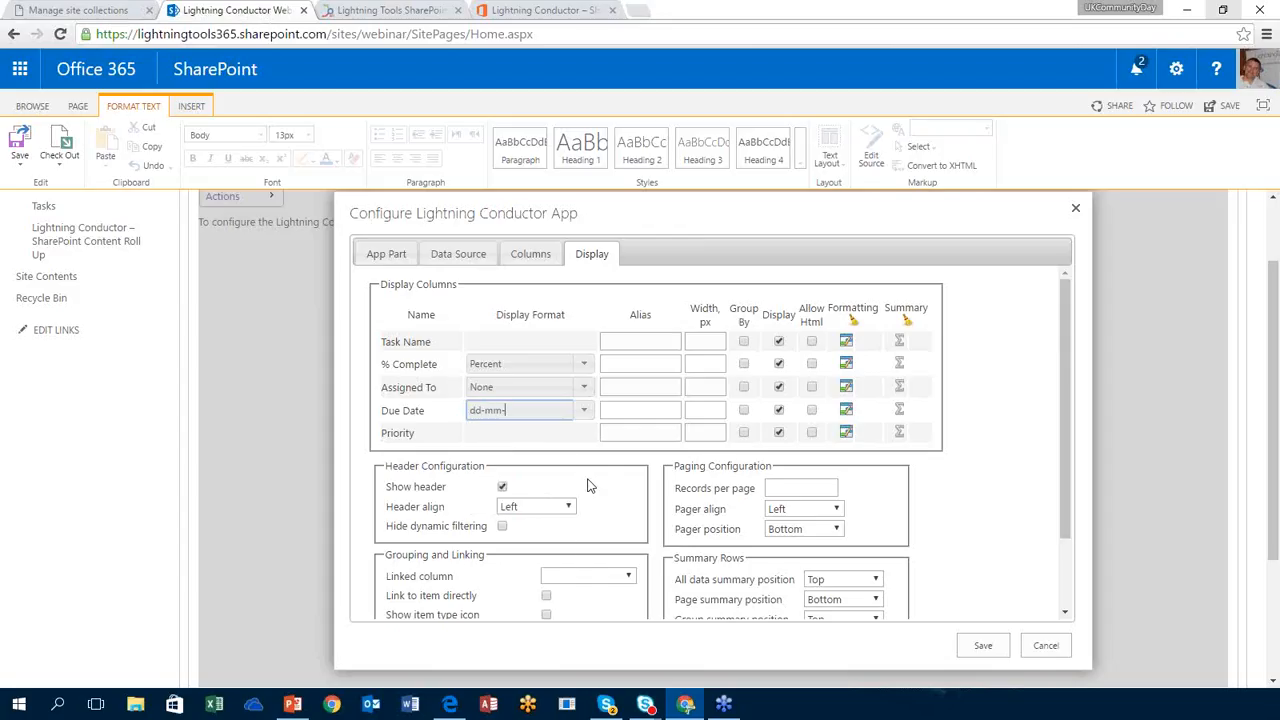
text(yyyy)
key(BackSpace)
key(BackSpace)
key(BackSpace)
key(BackSpace)
key(BackSpace)
key(BackSpace)
key(BackSpace)
key(BackSpace)
key(BackSpace)
key(BackSpace)
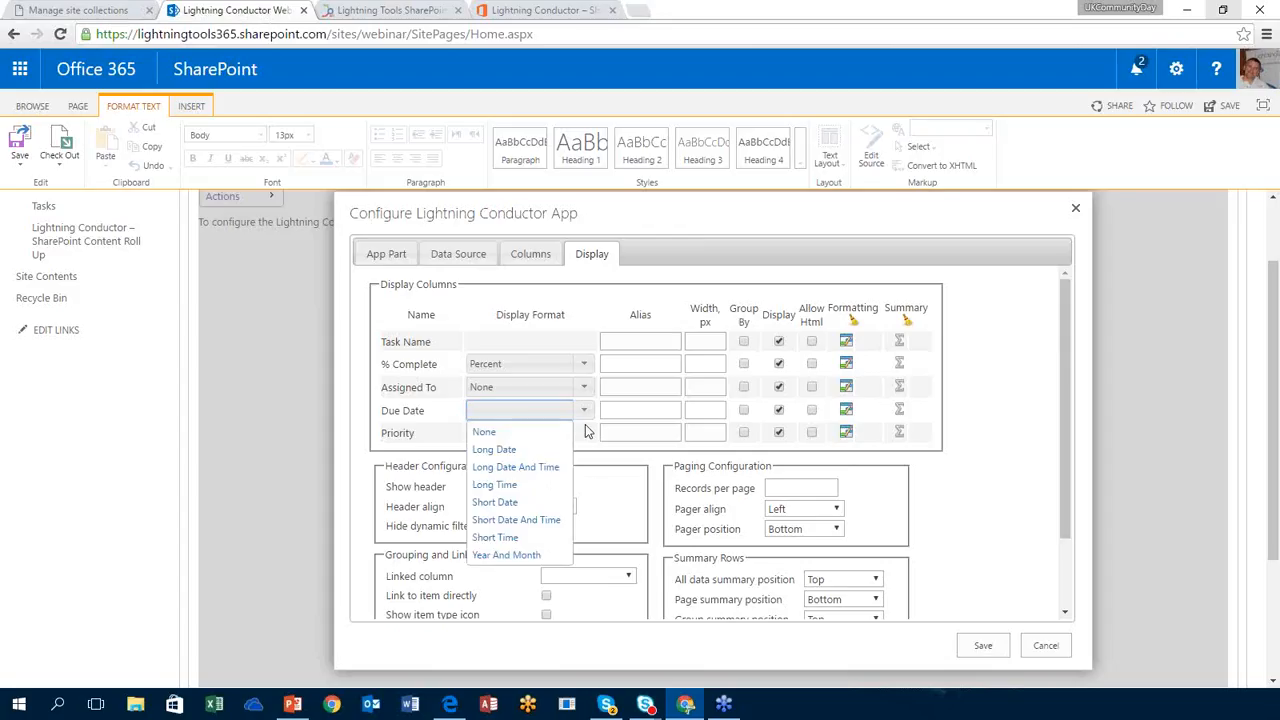
click(527, 504)
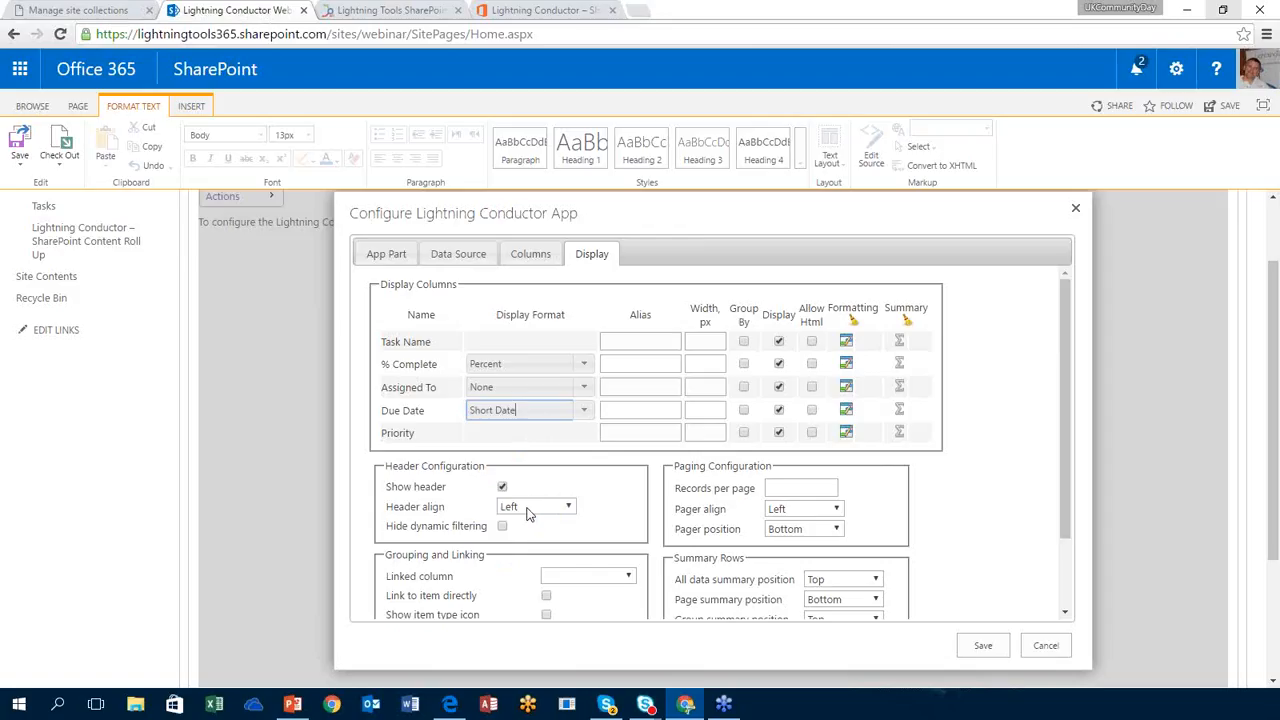
click(1003, 404)
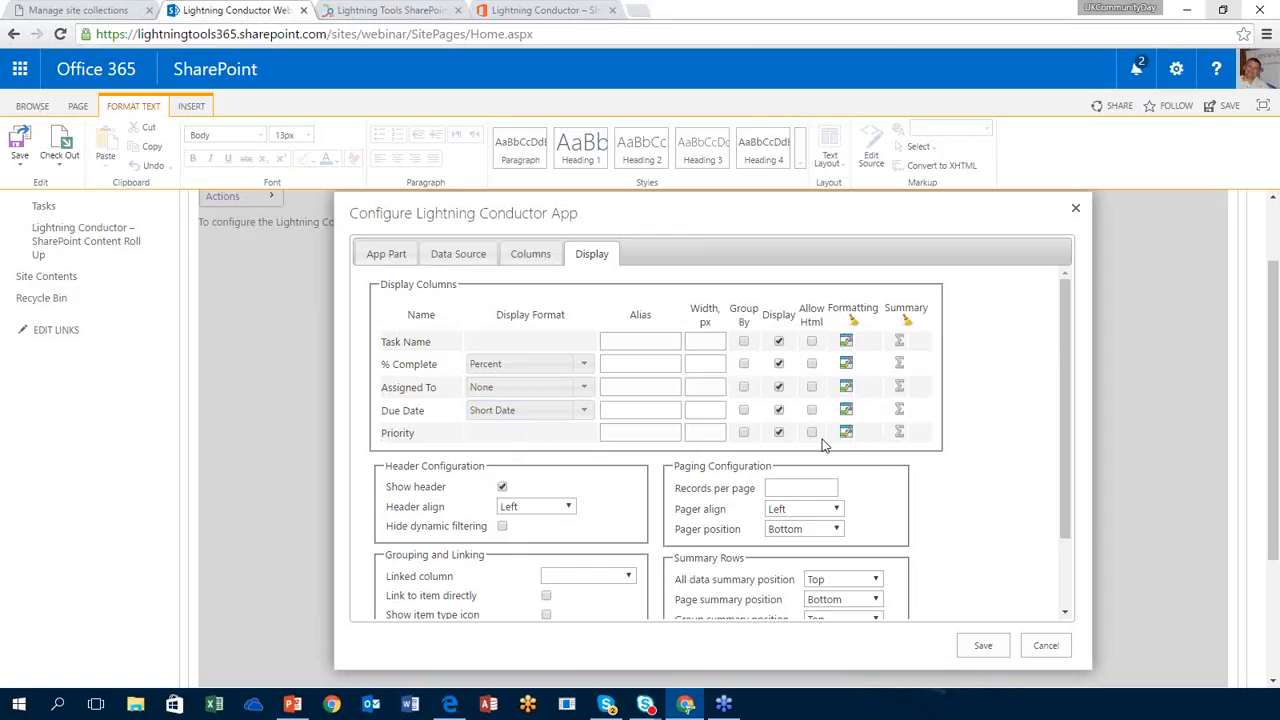
Step: Group the Tasks view by Priority and untick Priority's Display checkbox
click(743, 433)
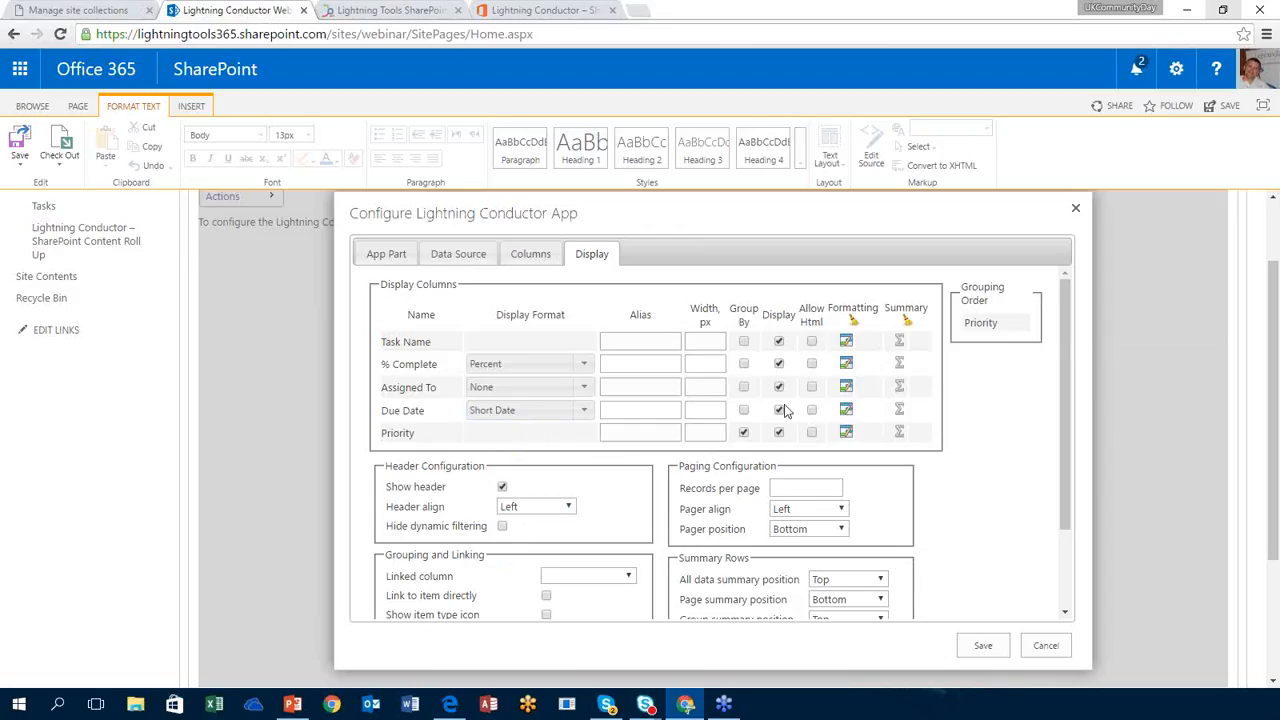
click(780, 433)
Step: Add the Completed column on the Columns tab and open its conditional formatting on Display
click(532, 258)
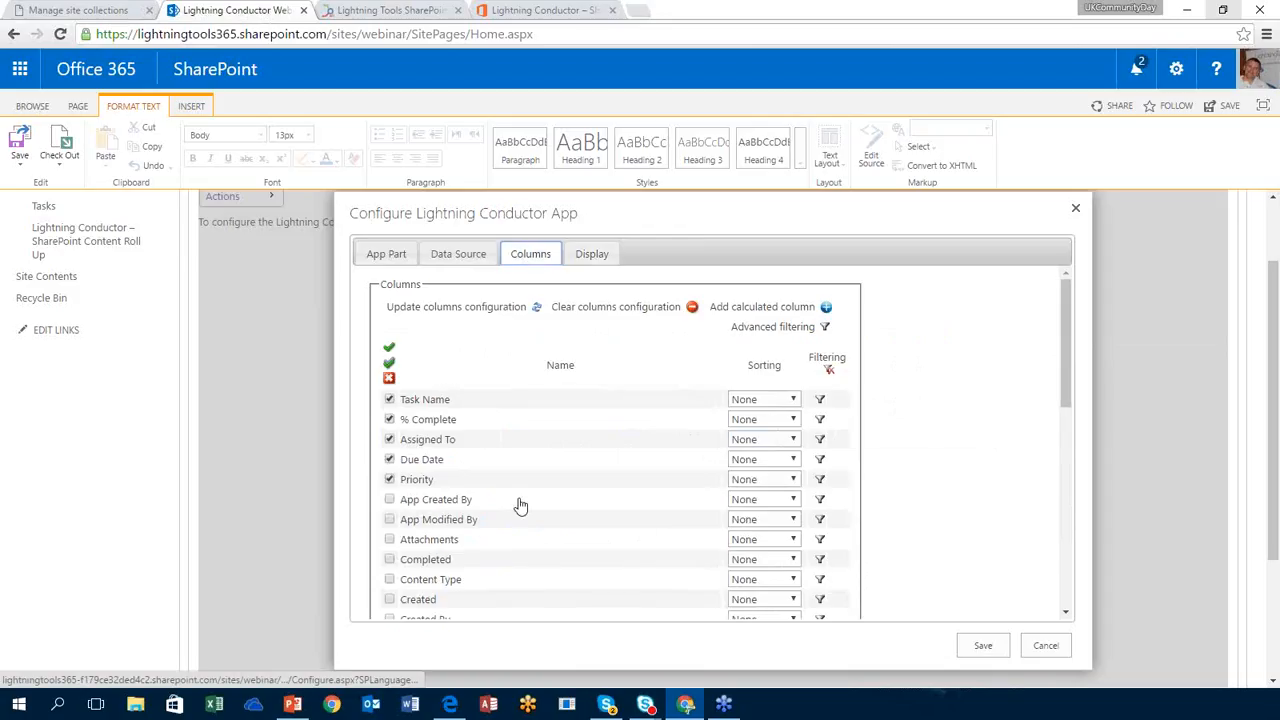
scroll(546, 509, down, 1)
scroll(546, 509, down, 2)
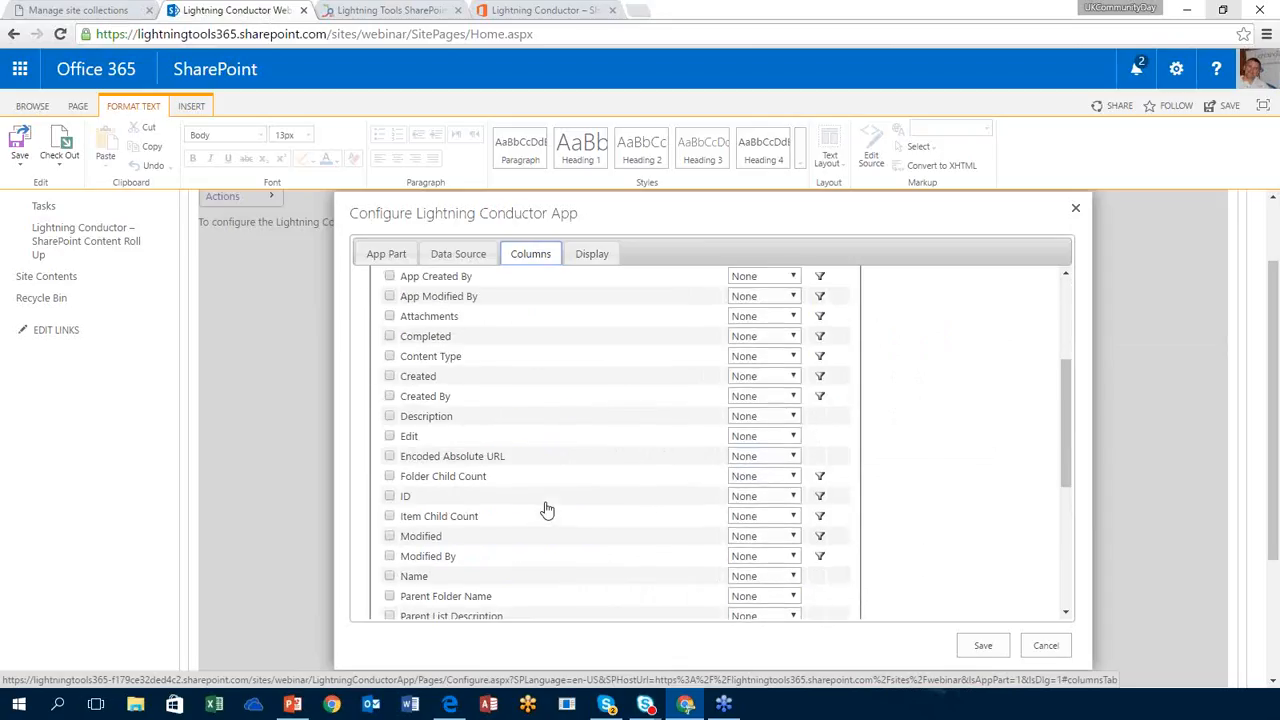
click(390, 337)
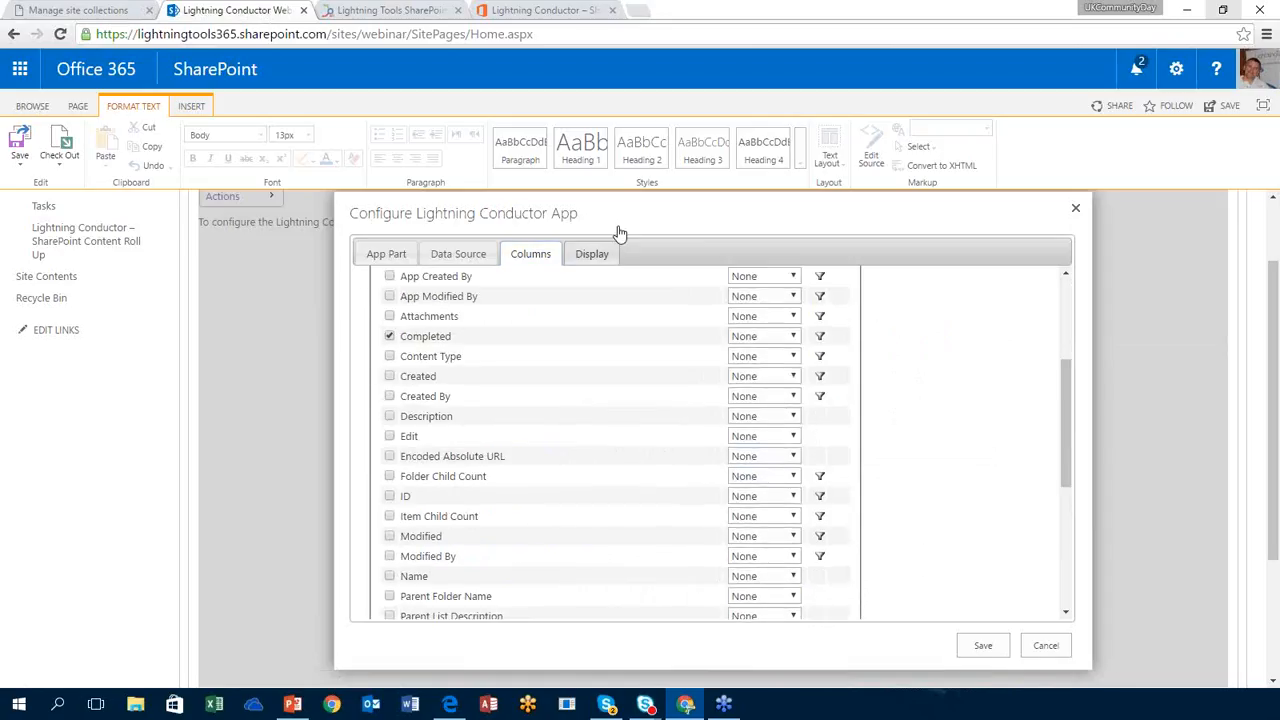
click(600, 254)
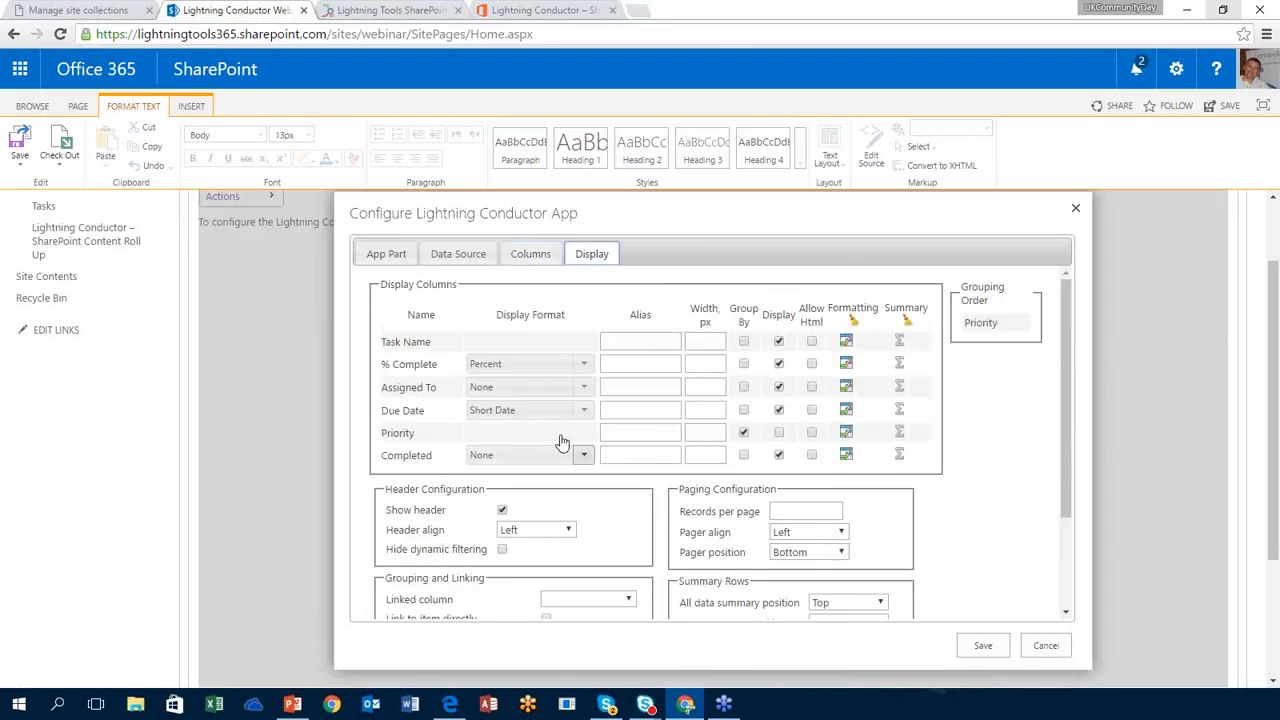
click(842, 458)
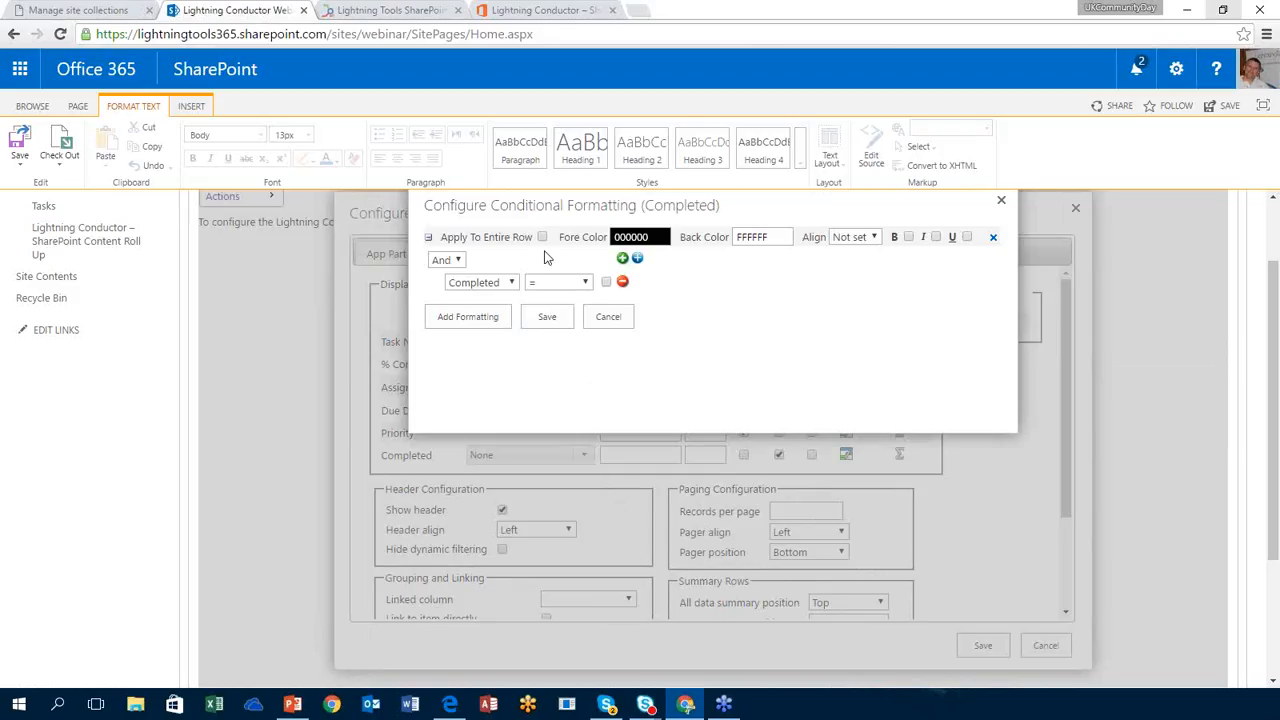
Step: Highlight entire rows of completed tasks with back colour C7C7FF and save the rule
click(541, 237)
click(767, 240)
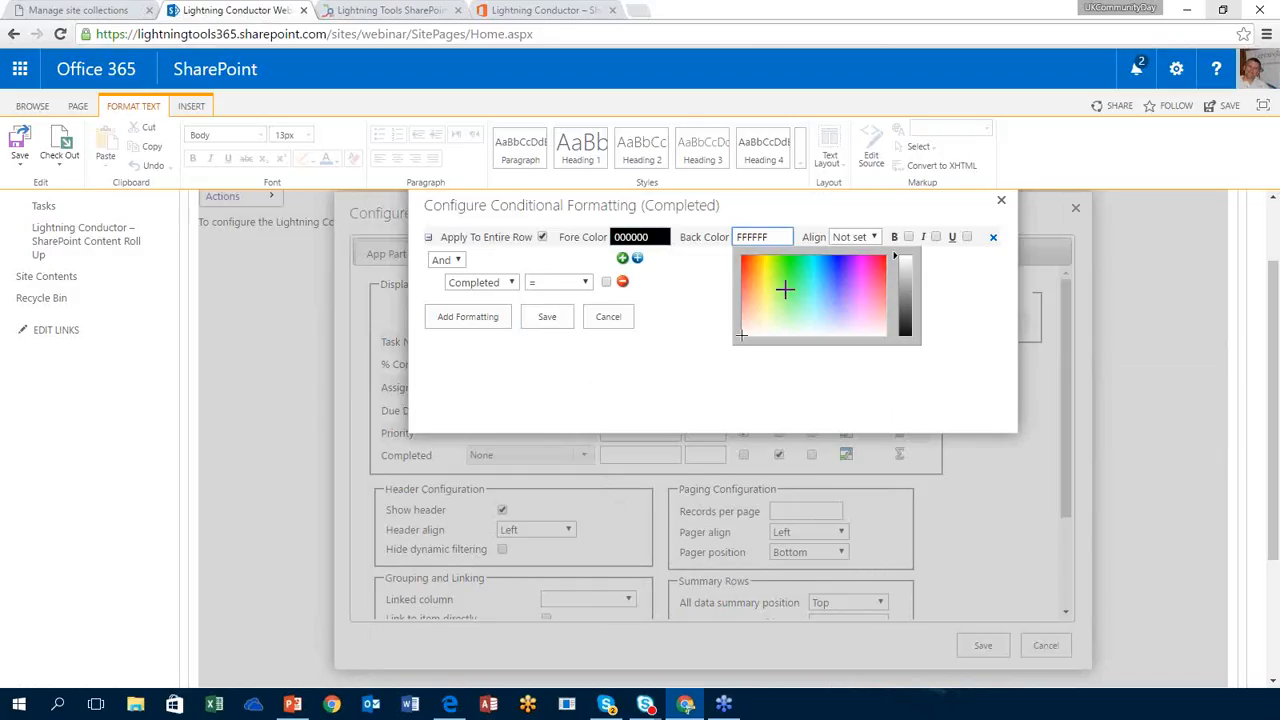
click(838, 320)
click(689, 341)
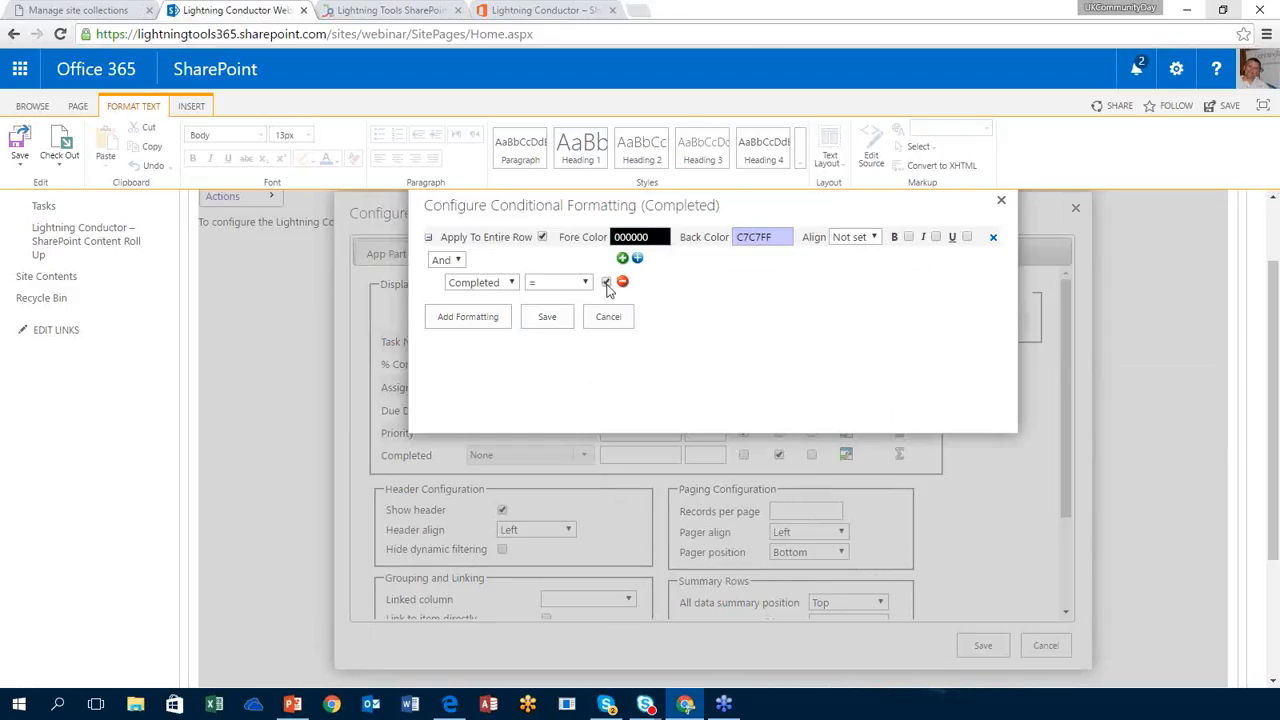
click(548, 316)
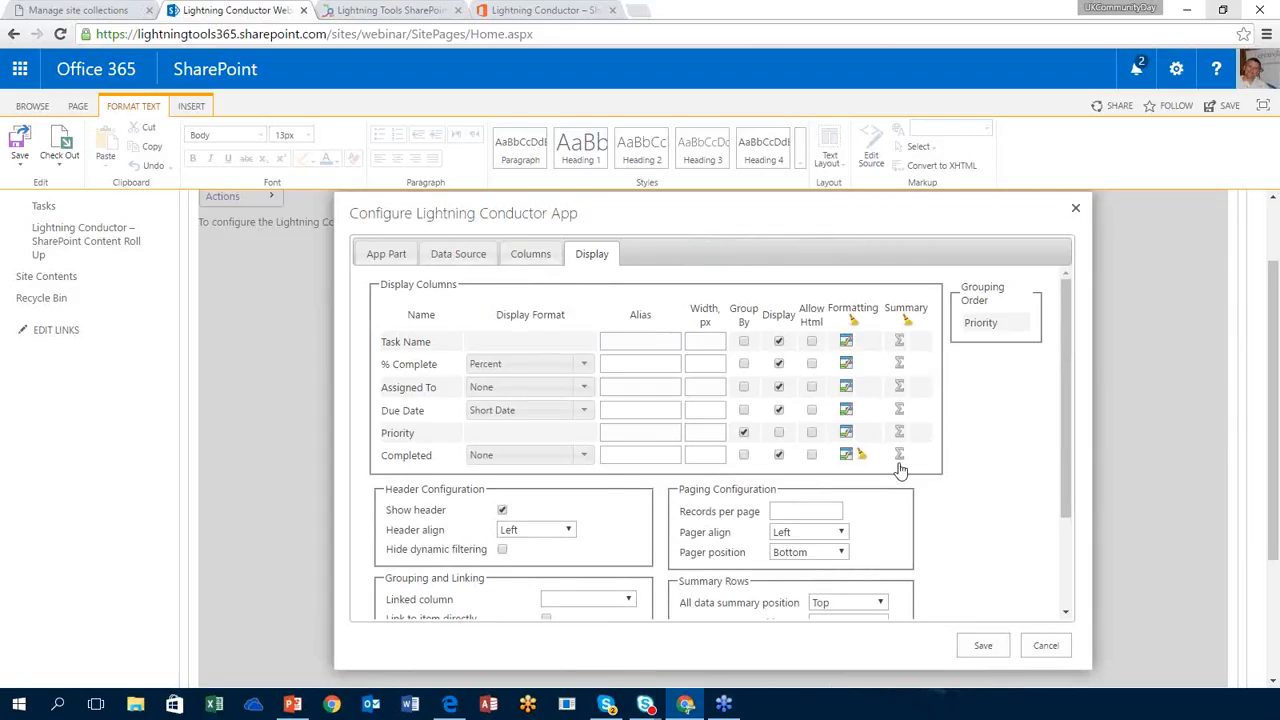
click(899, 409)
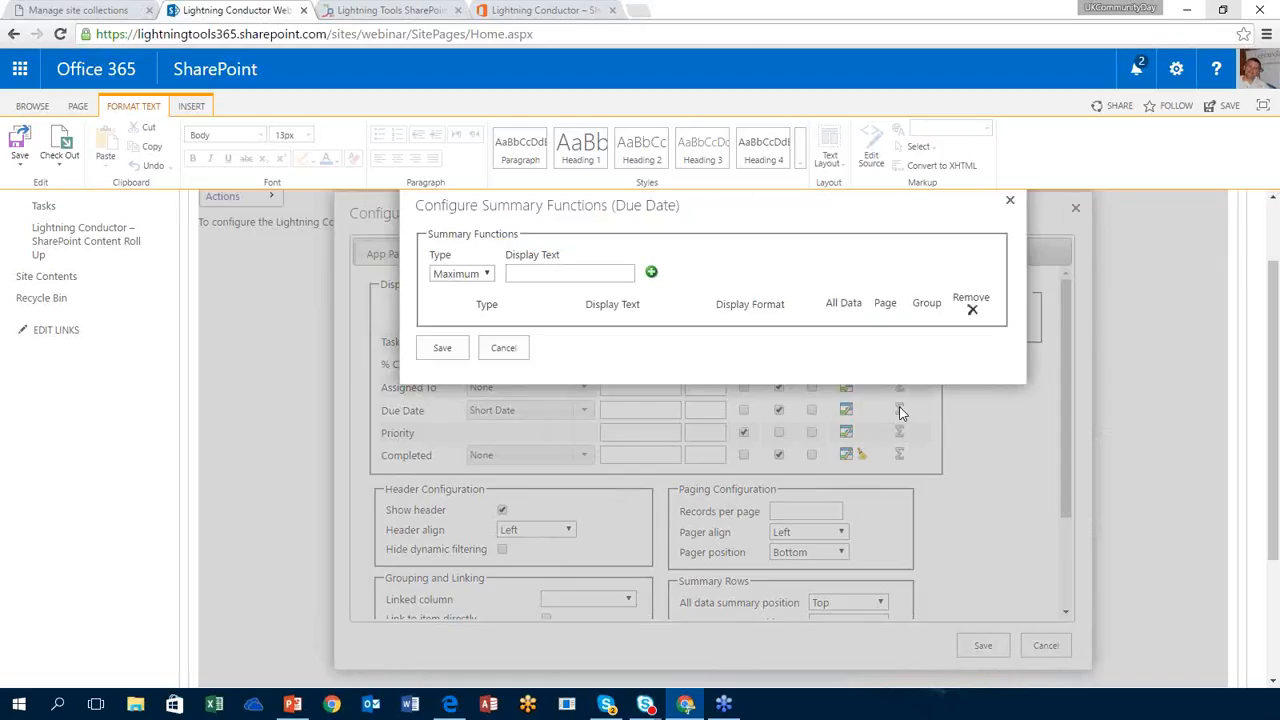
click(460, 274)
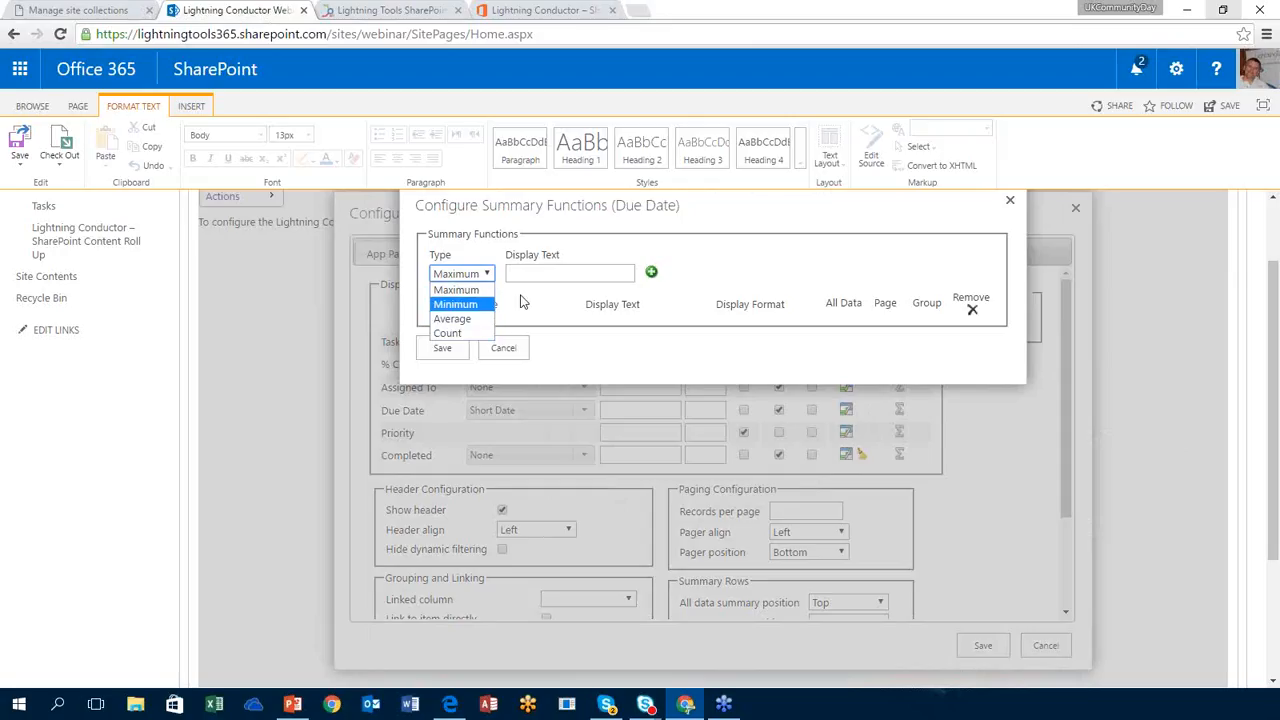
click(561, 271)
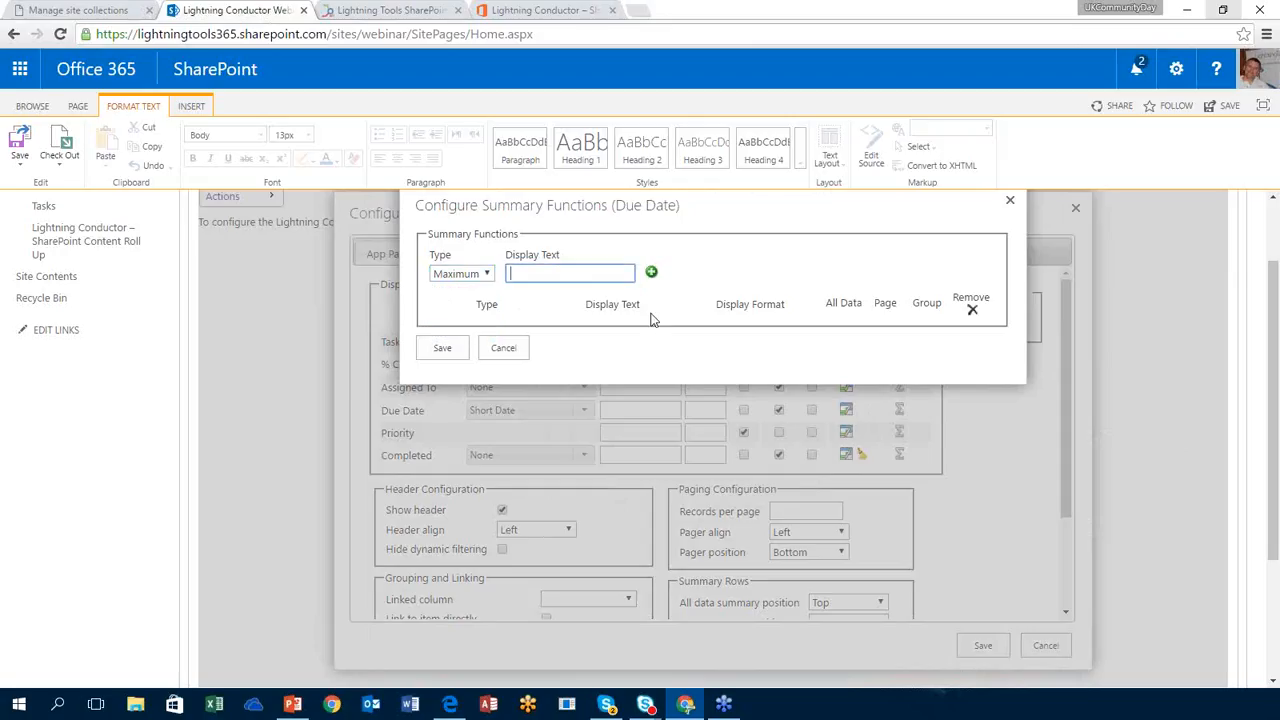
click(503, 350)
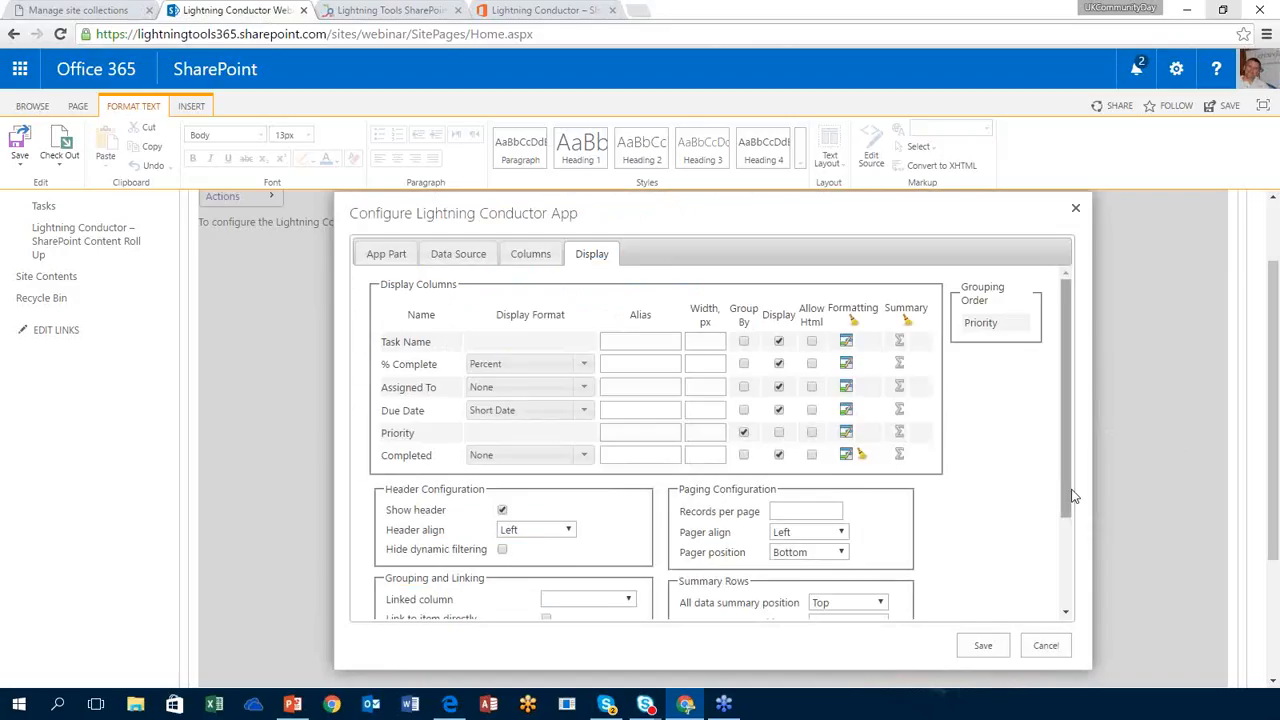
Step: Make Task Name the linked column, keep groups expanded, and show 50 records per page
drag(1071, 500, 1064, 577)
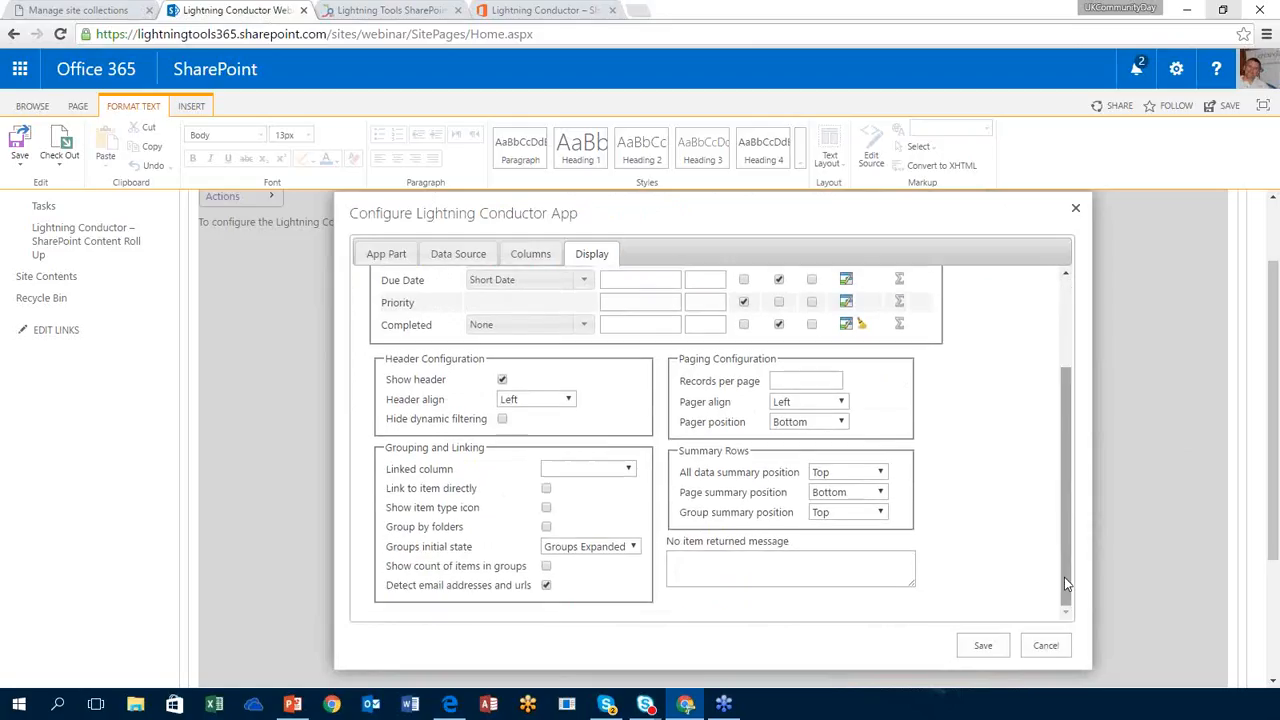
click(613, 474)
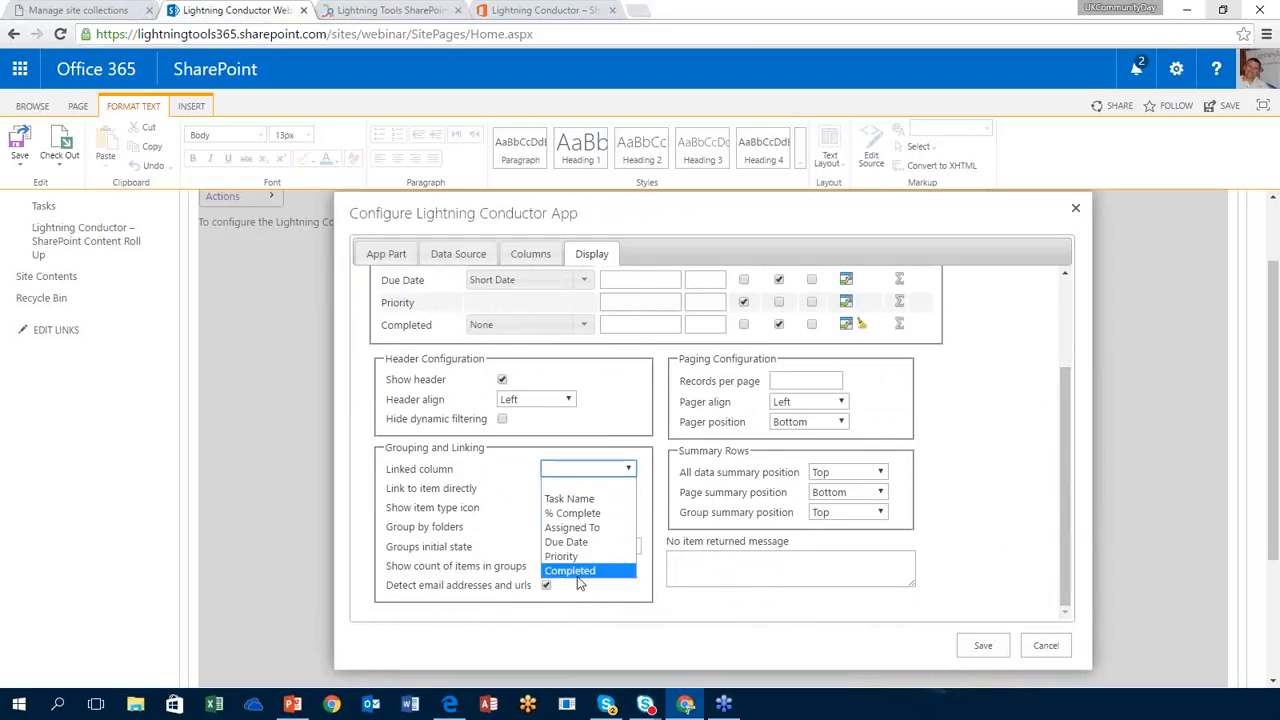
click(590, 499)
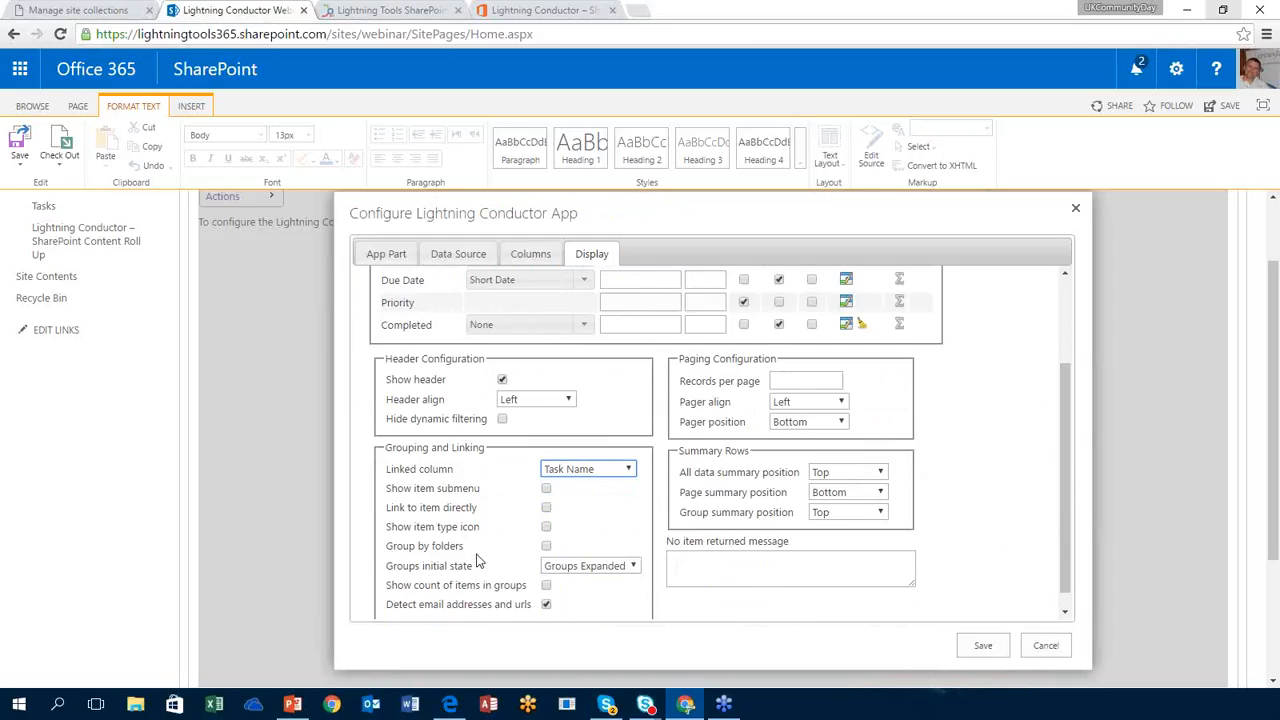
click(603, 575)
click(603, 575)
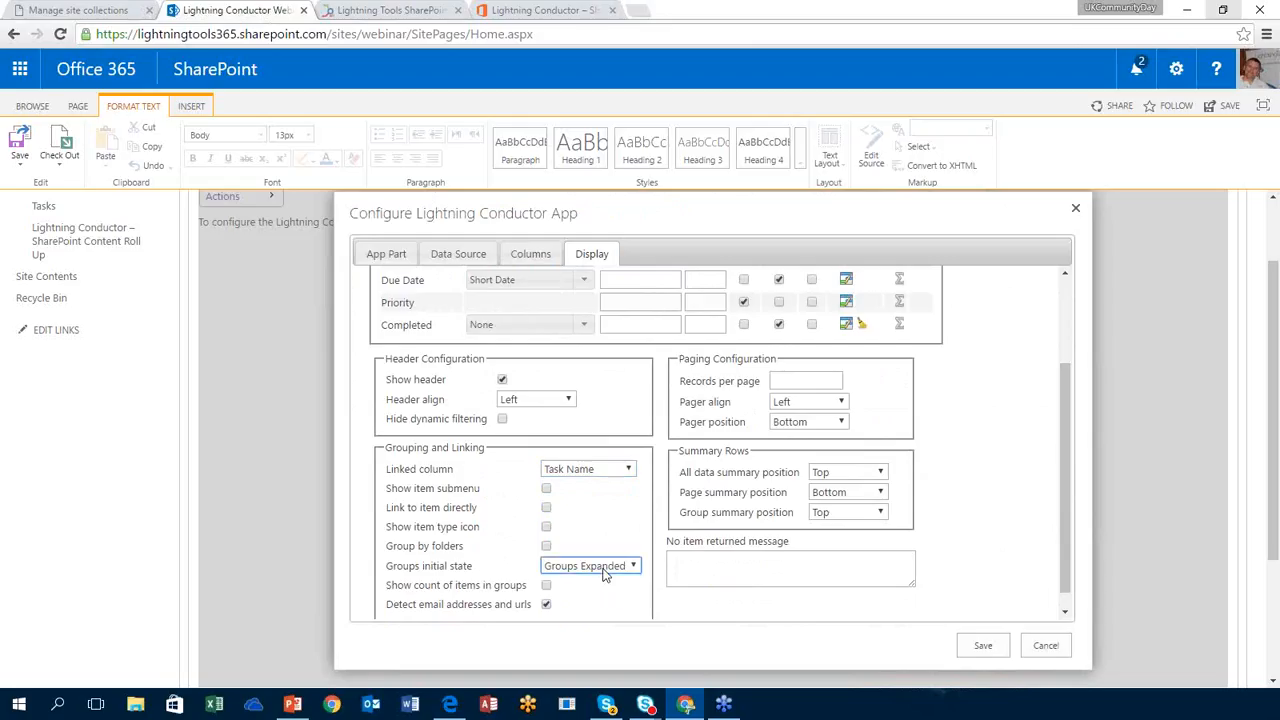
click(823, 381)
text(50)
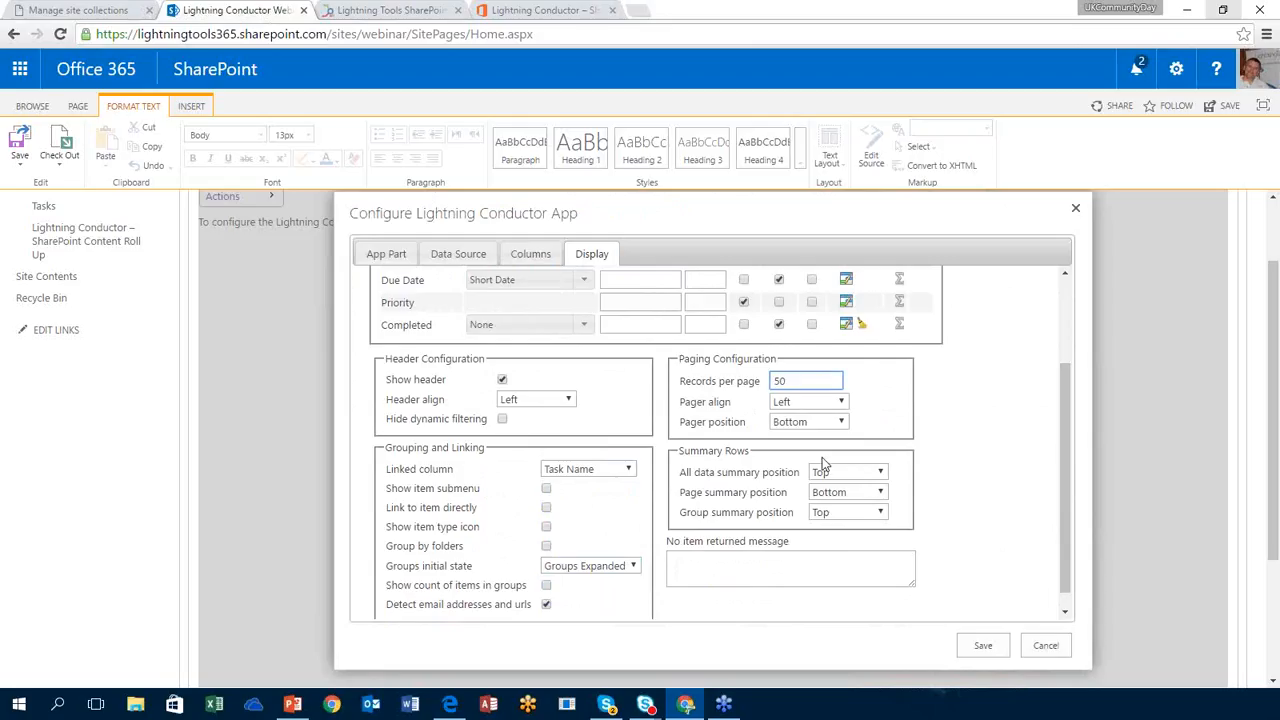
click(909, 453)
click(779, 569)
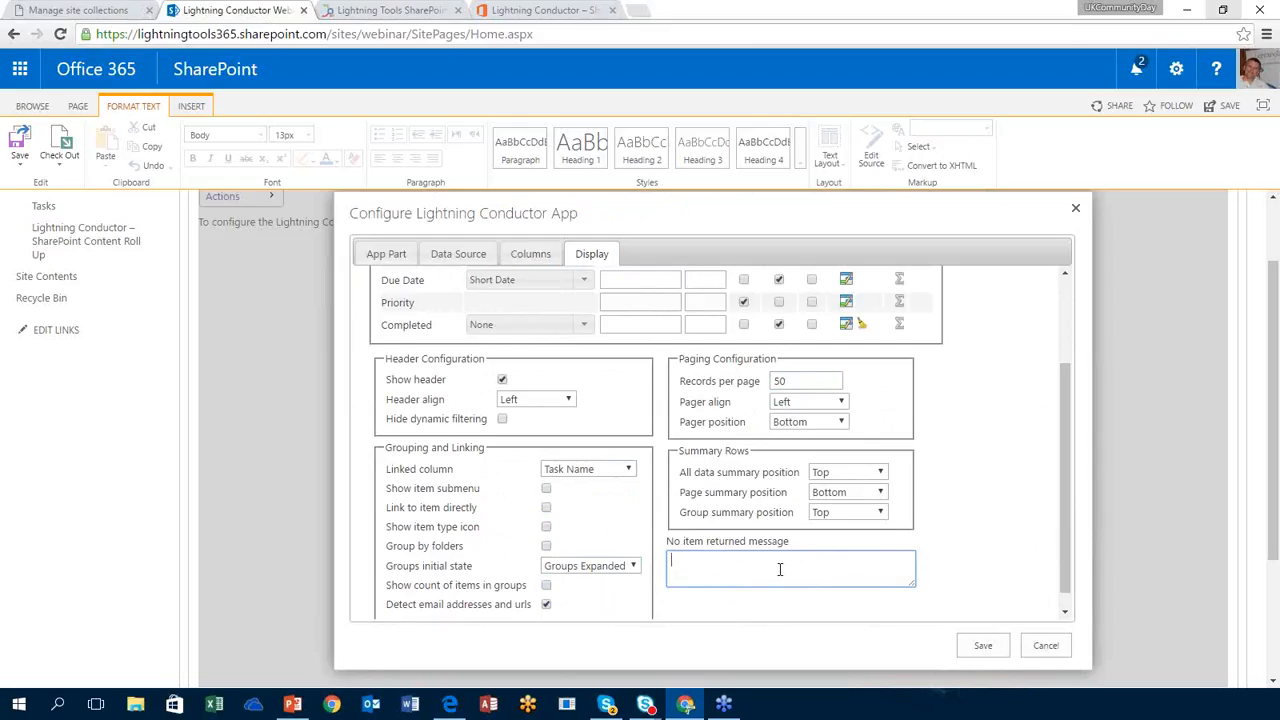
Step: Save the Lightning Conductor configuration and then the edited page
click(984, 644)
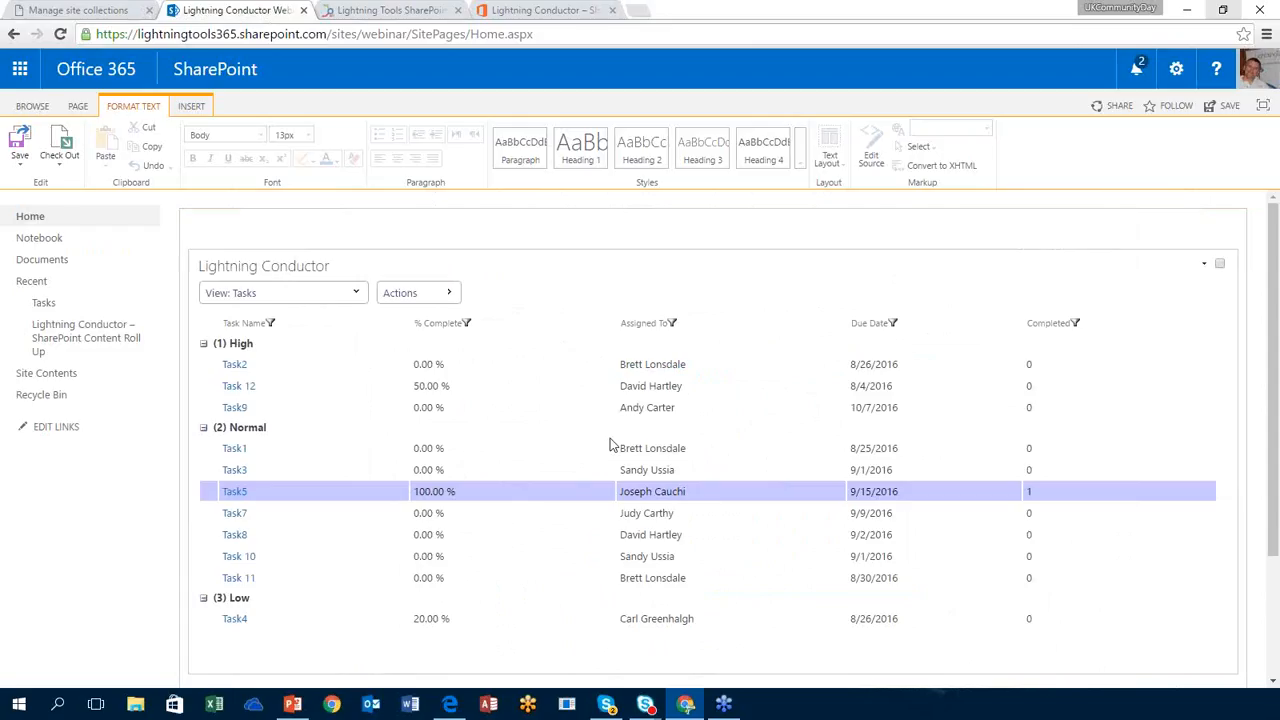
click(22, 141)
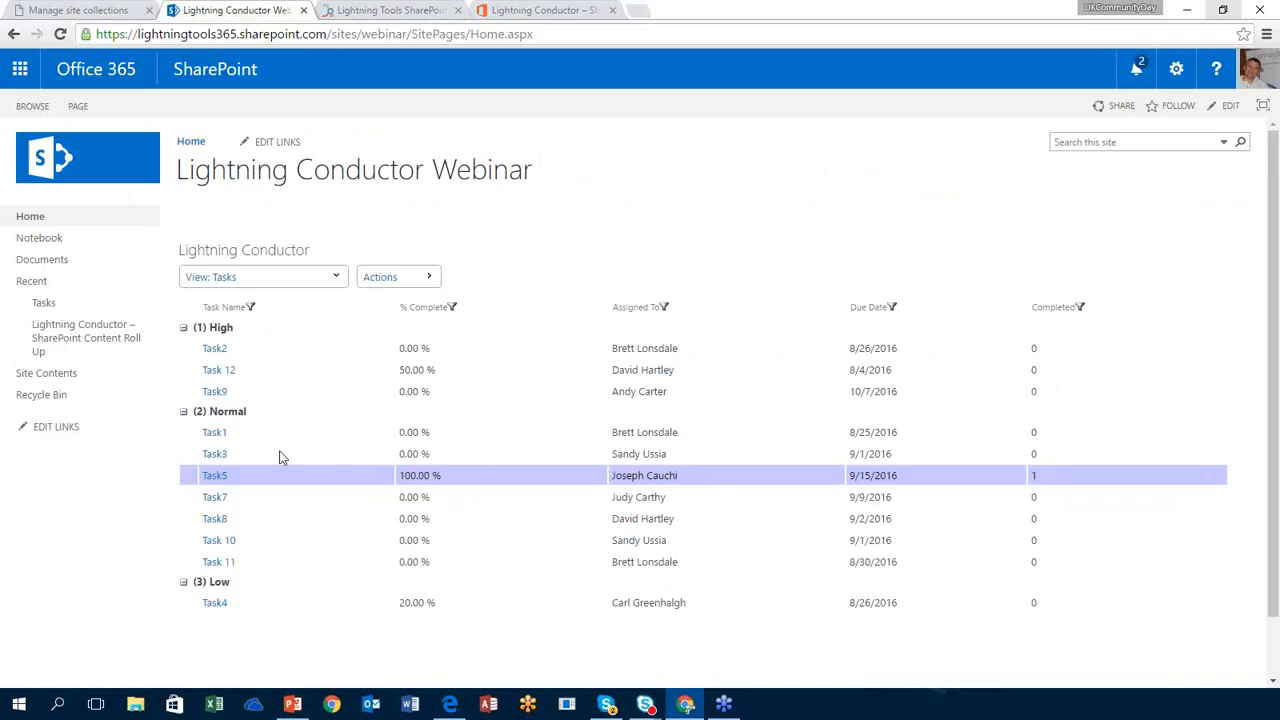
Step: Open the Task5 item, then close its details tab and return to the home page
click(214, 477)
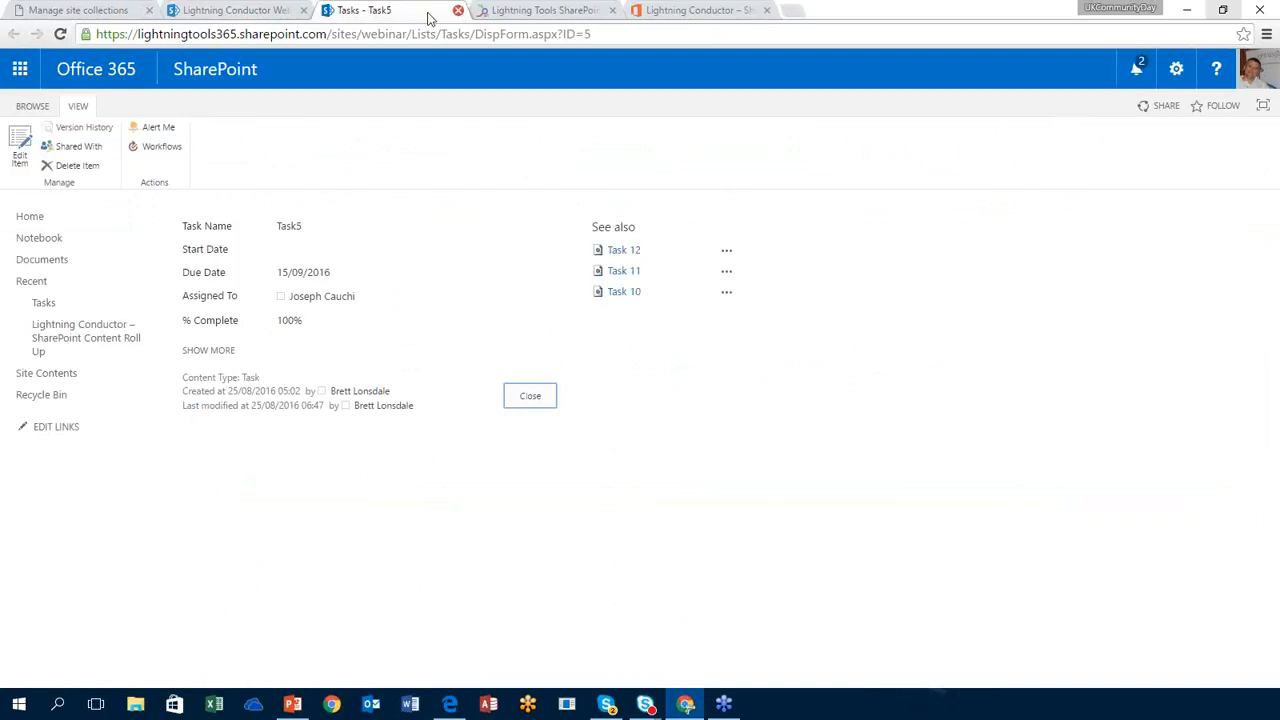
click(218, 12)
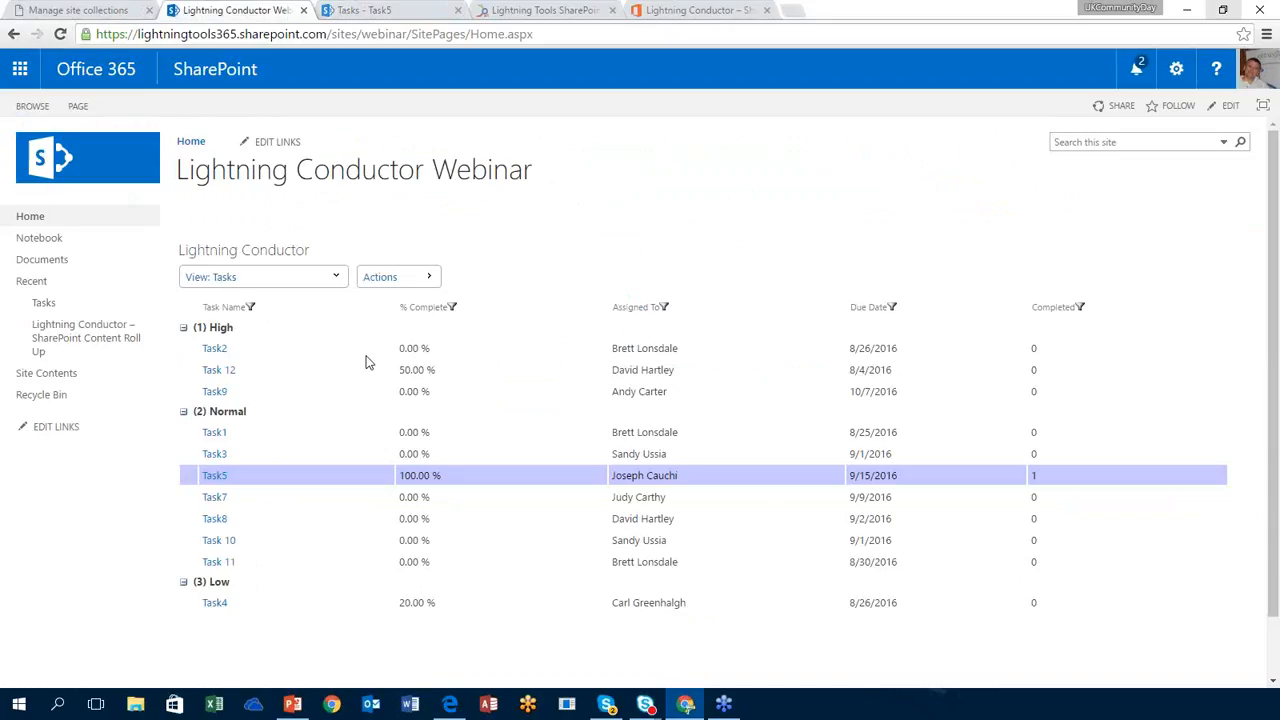
click(457, 10)
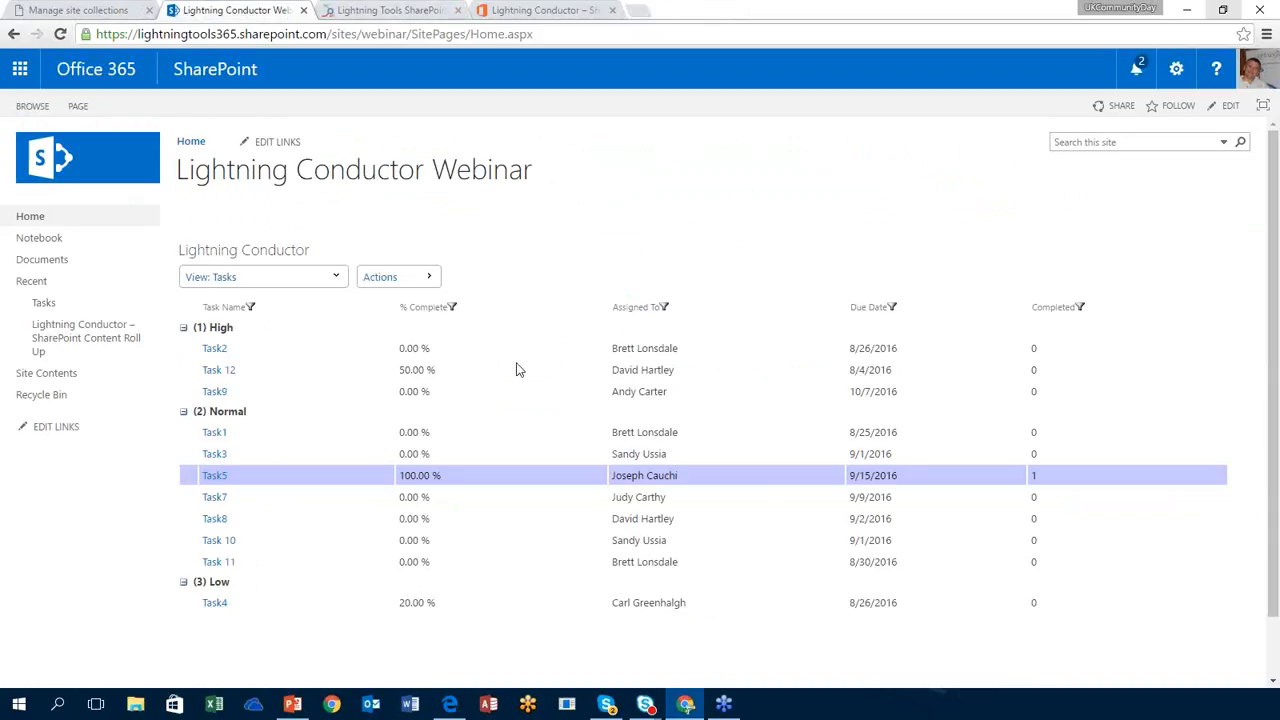
Step: Sort the grouped tasks by Assigned To, descending, and bring up the web part's actions
click(638, 310)
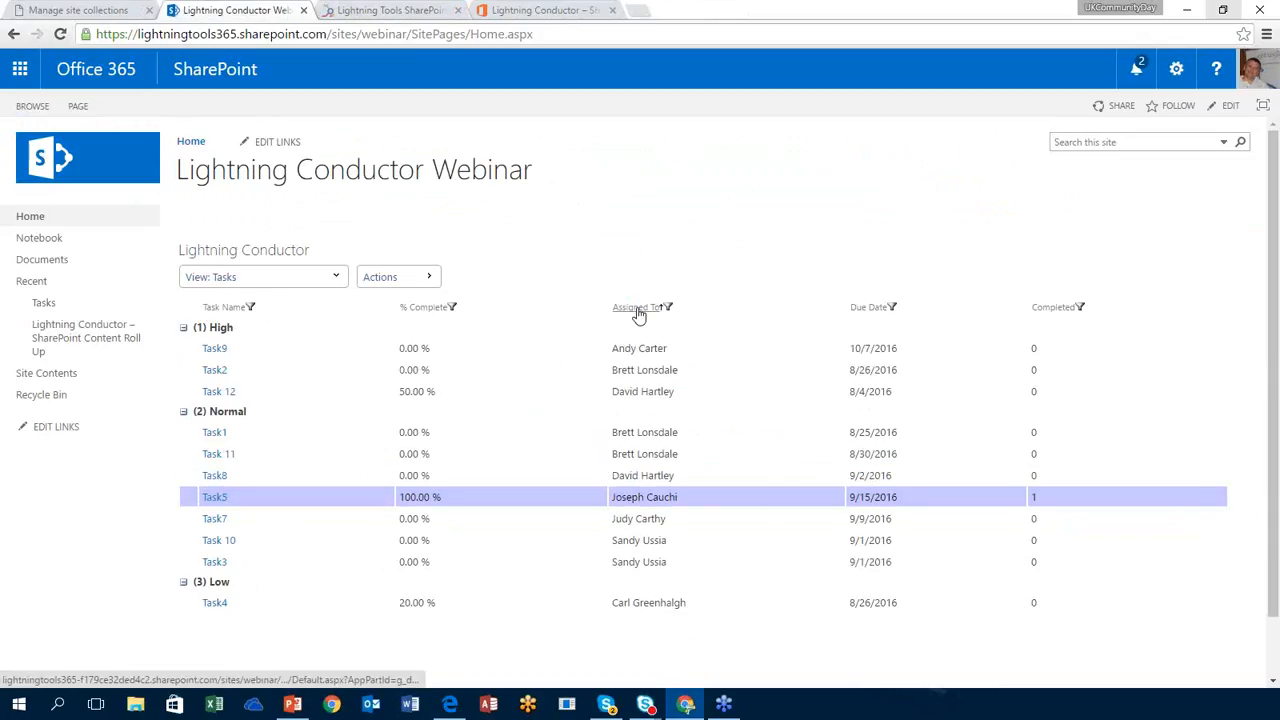
click(637, 307)
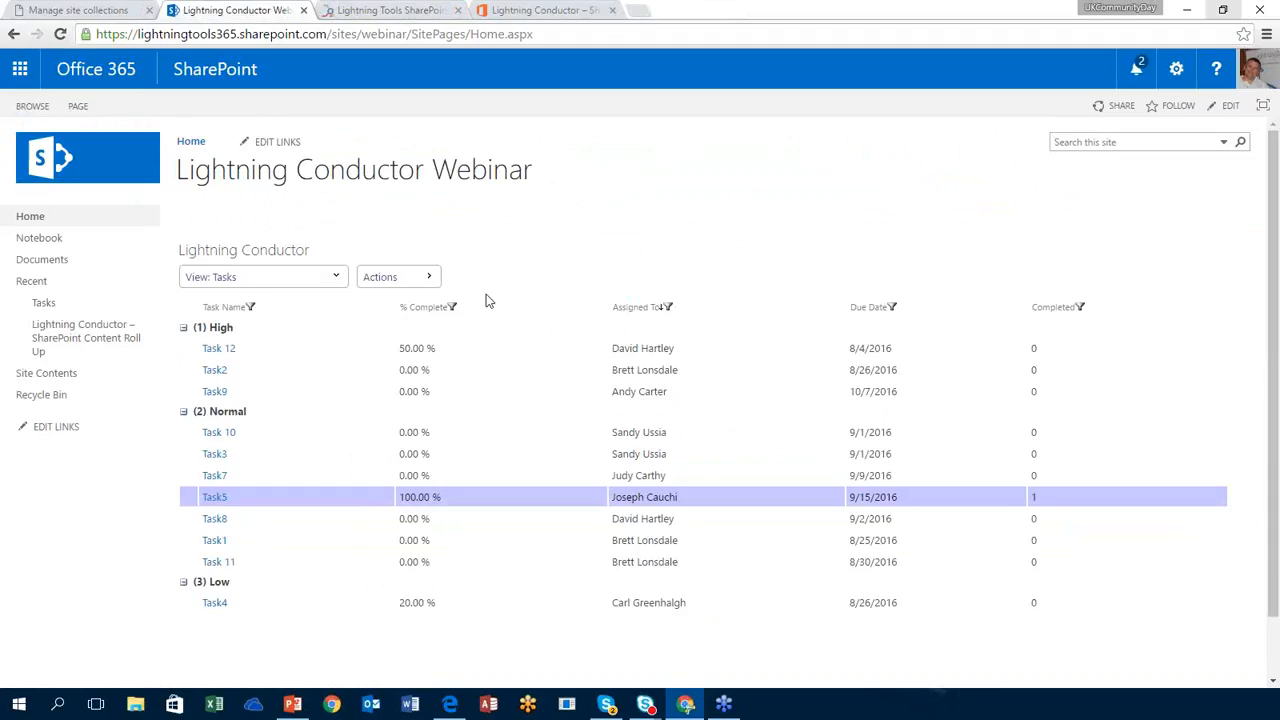
click(255, 281)
click(426, 279)
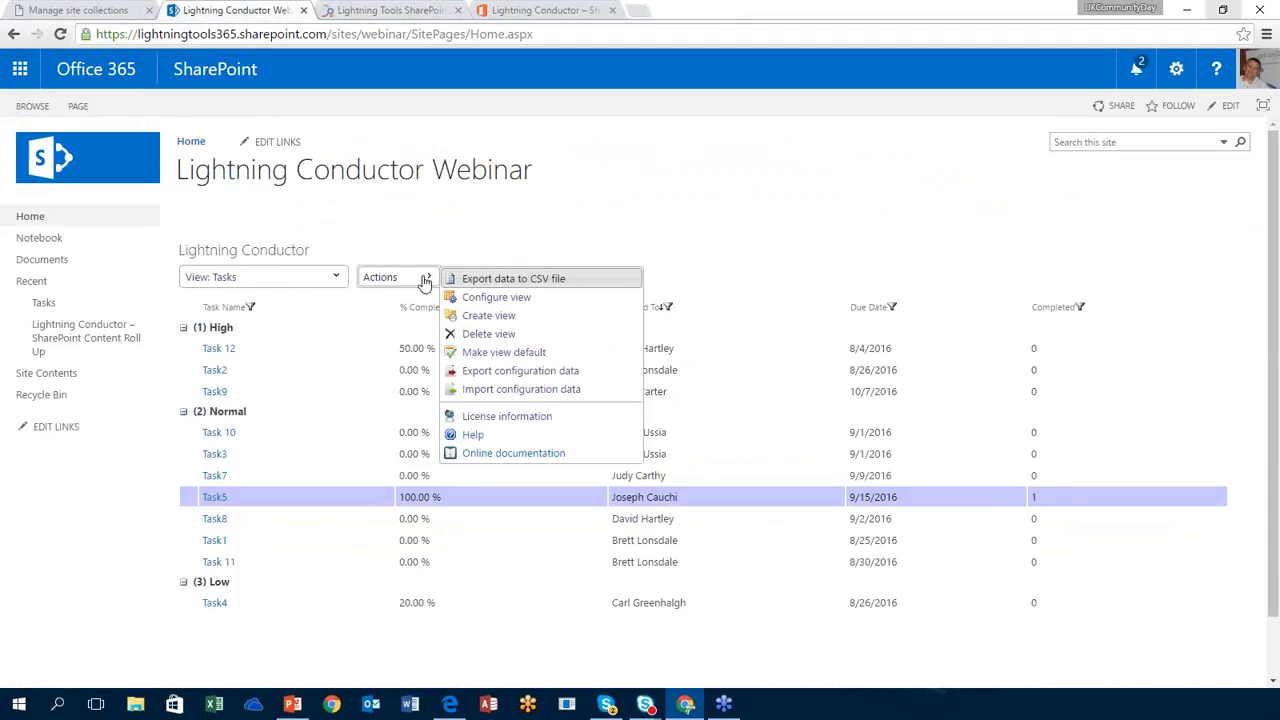
Step: Create a new Lightning Conductor view titled 'Documents'
click(503, 317)
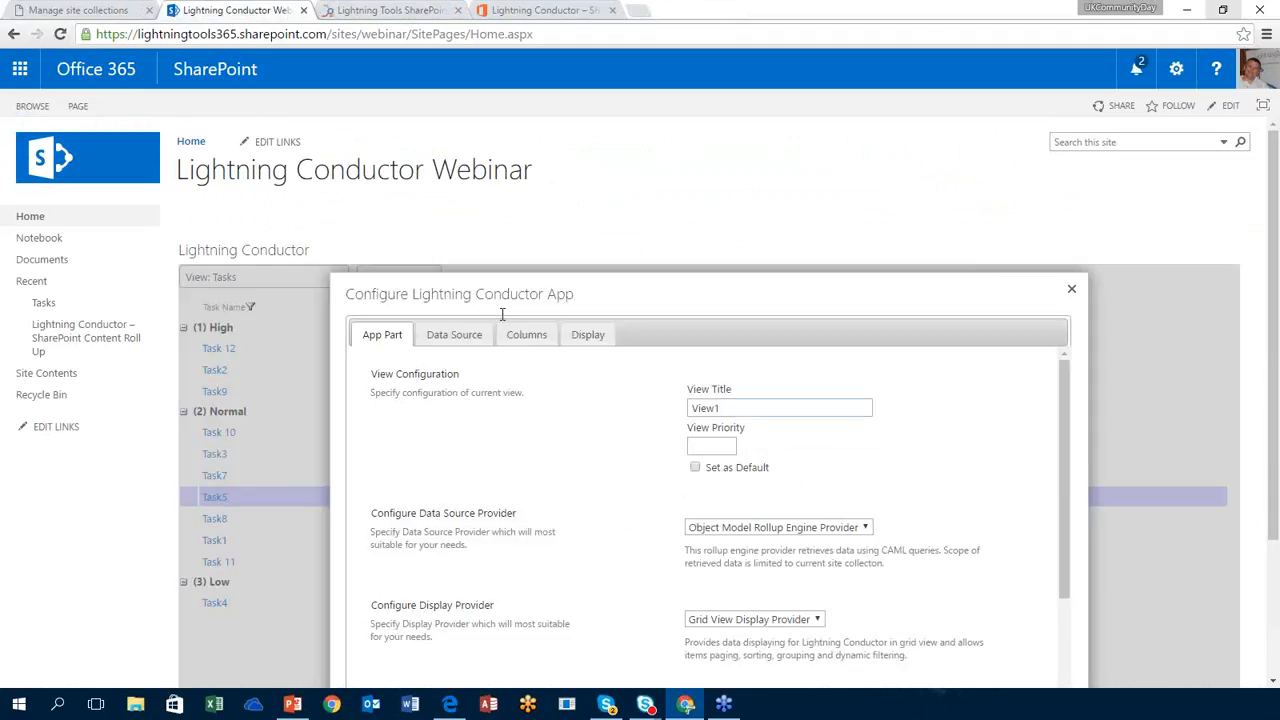
click(829, 410)
key(ctrl+a)
text(Docum)
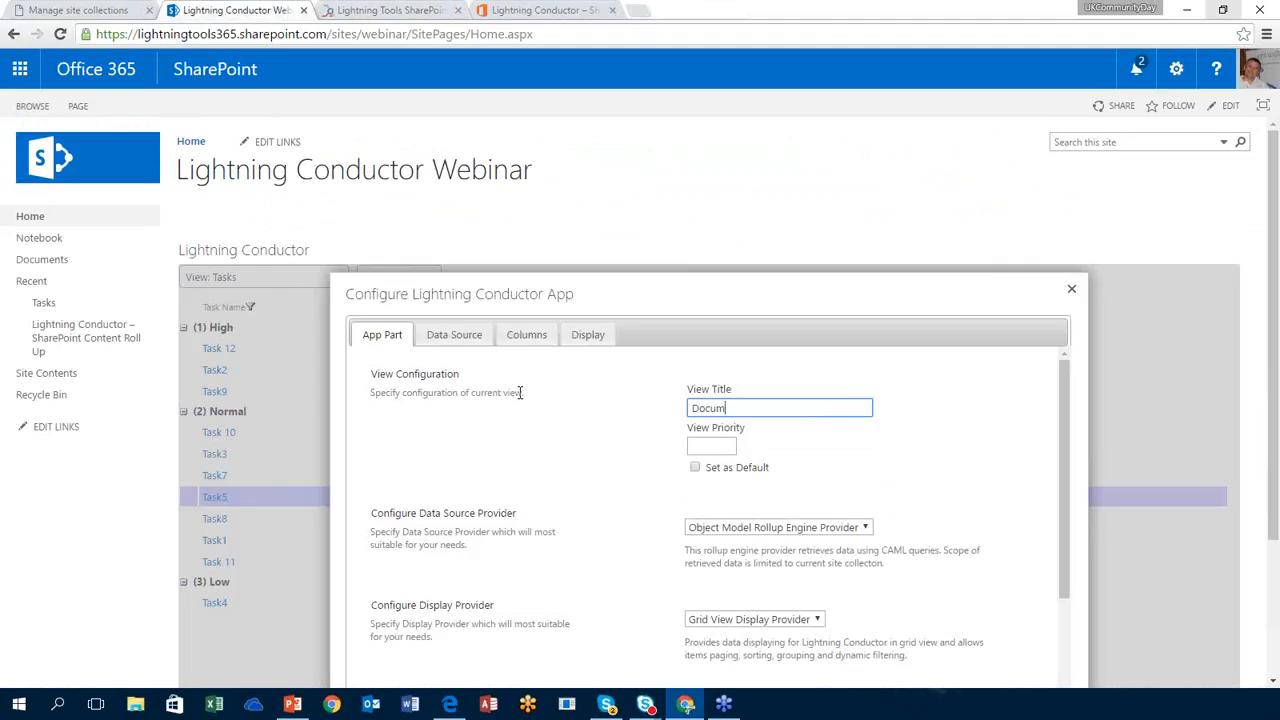
text(ents)
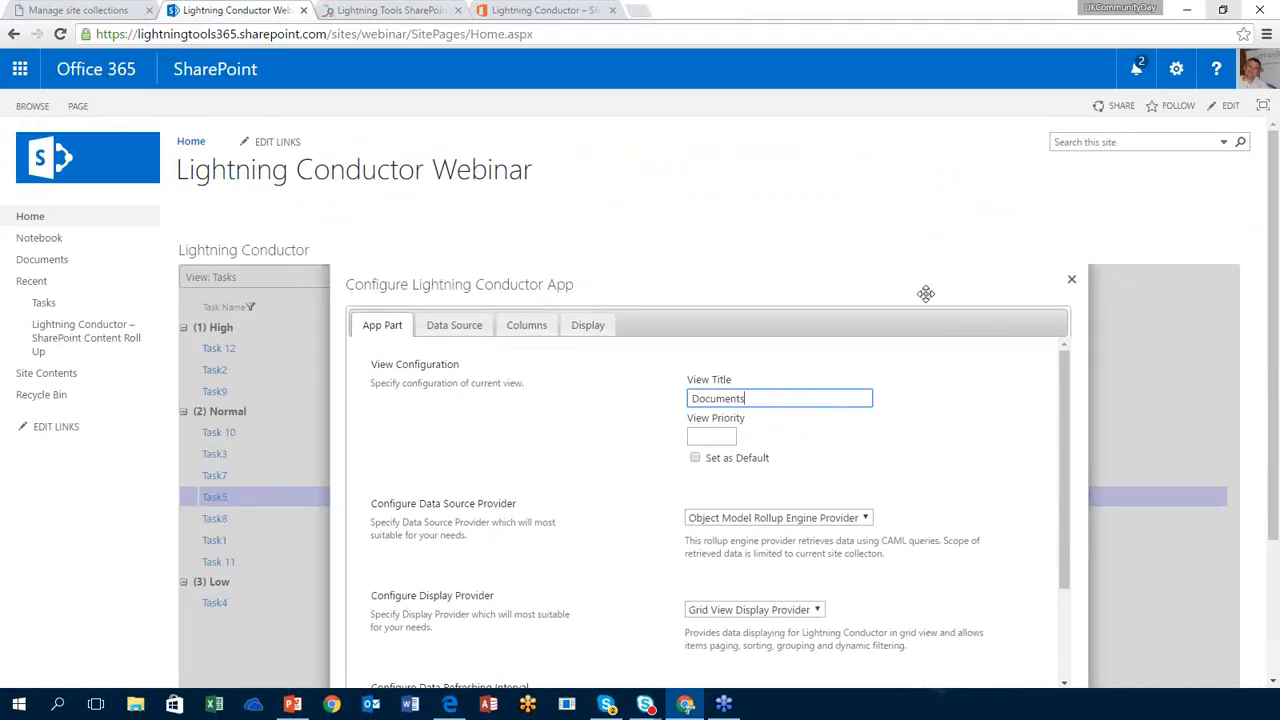
Step: Switch the view's provider to Search Rollup Engine Provider and go to its Data Source settings
scroll(1262, 370, down, 2)
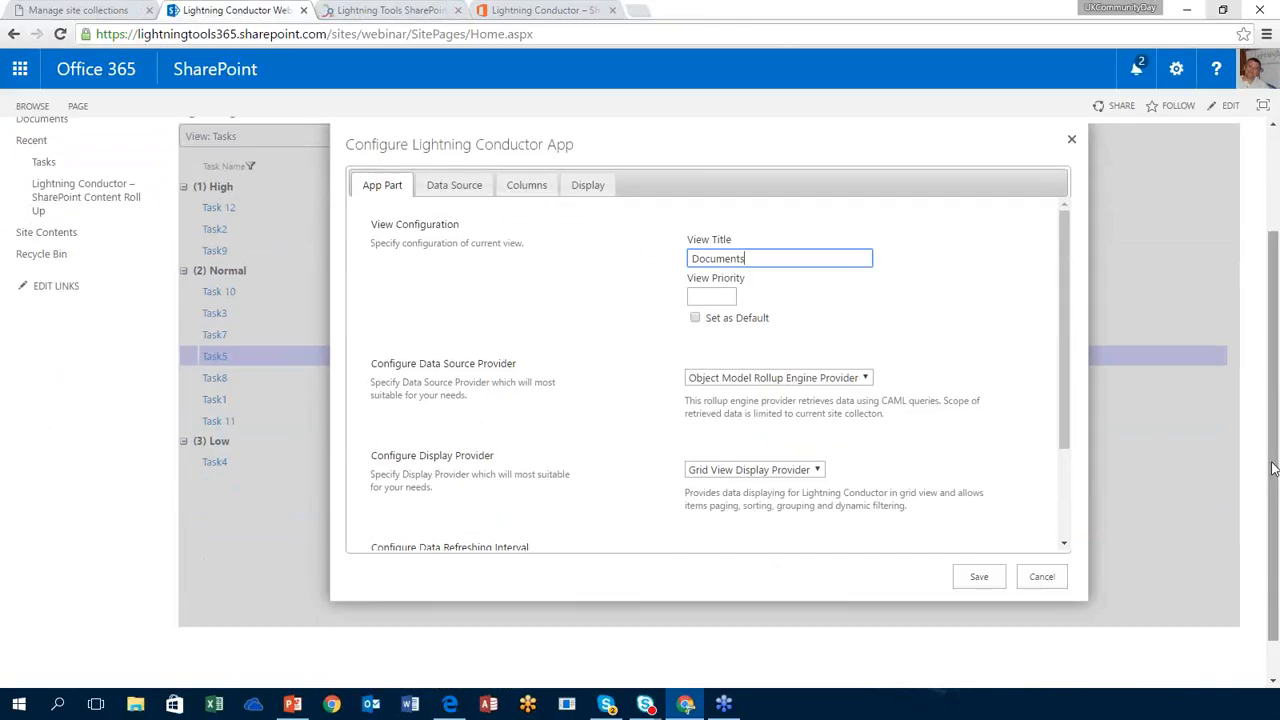
click(780, 380)
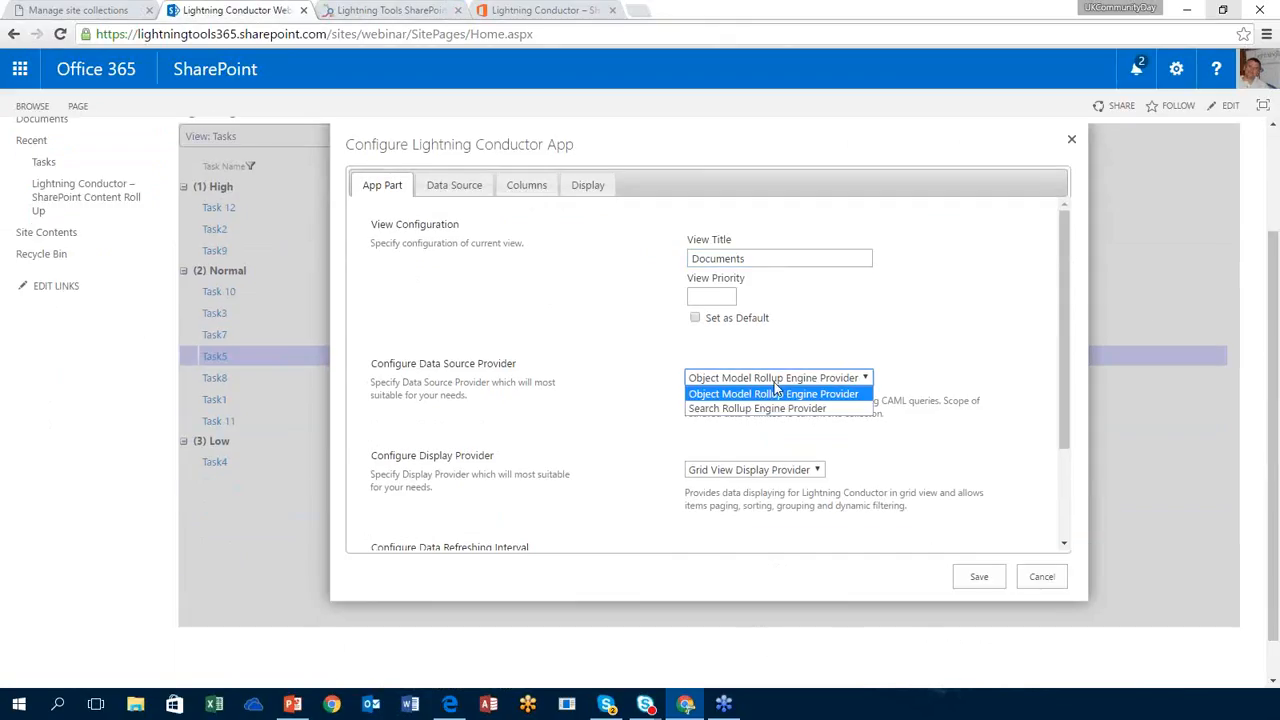
click(766, 402)
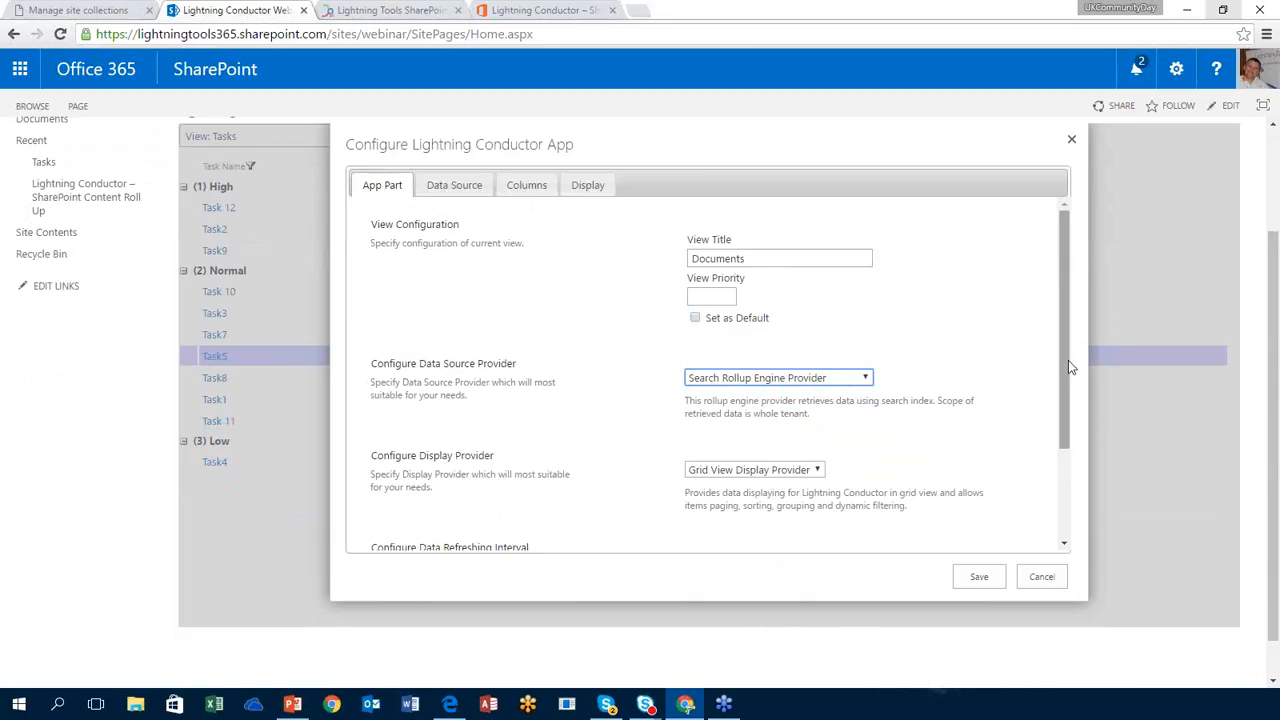
drag(1068, 360, 1064, 456)
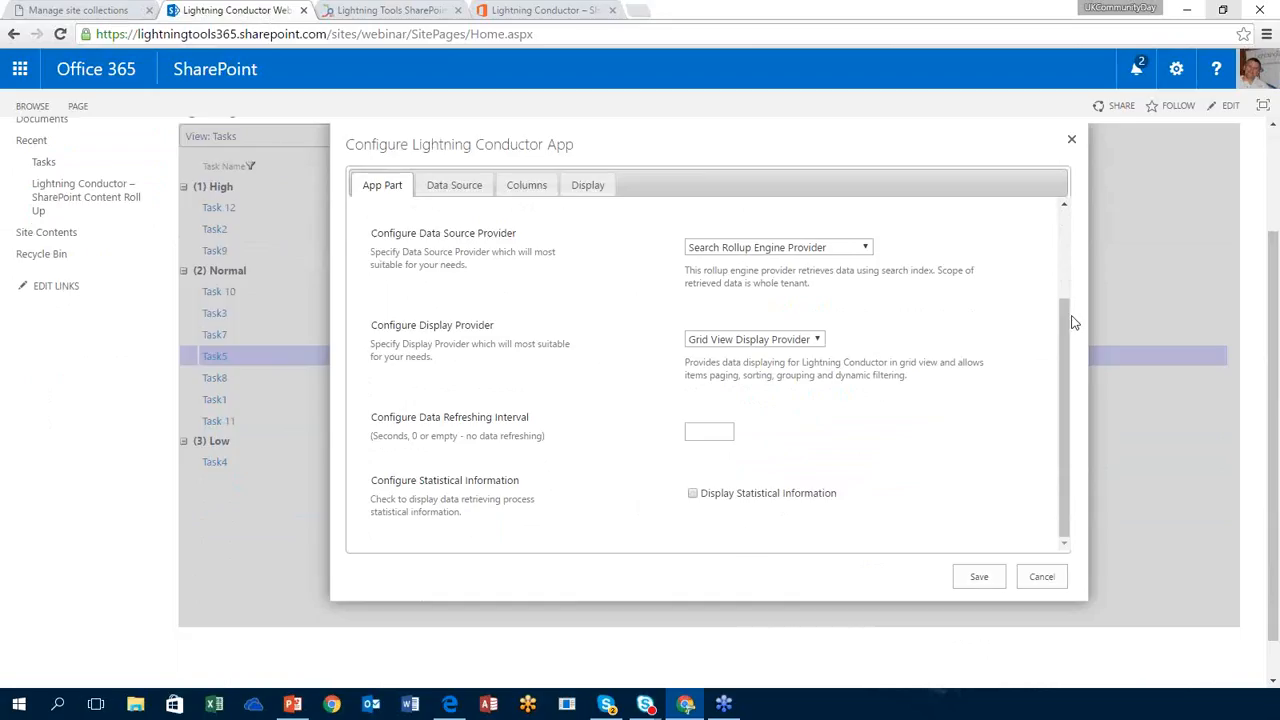
drag(1068, 314, 957, 197)
click(466, 186)
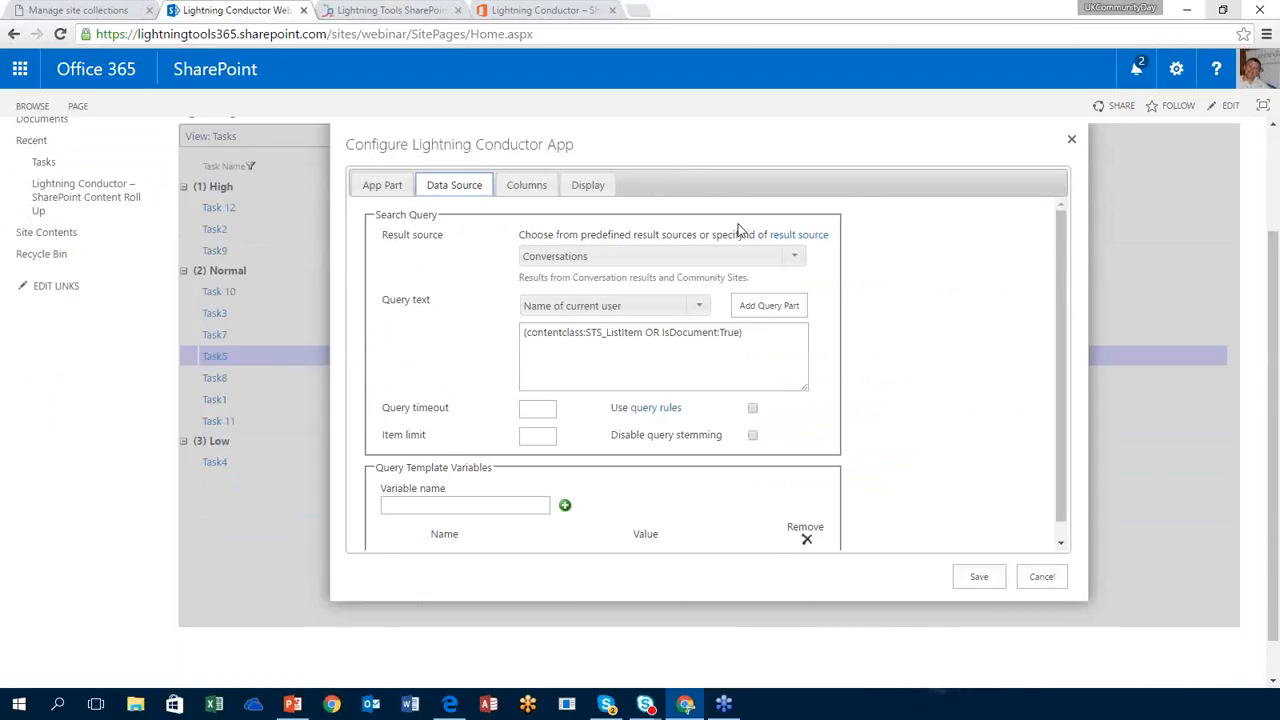
Step: Try 'Items matching a content type' as the result source, then cancel the content type picker
click(796, 256)
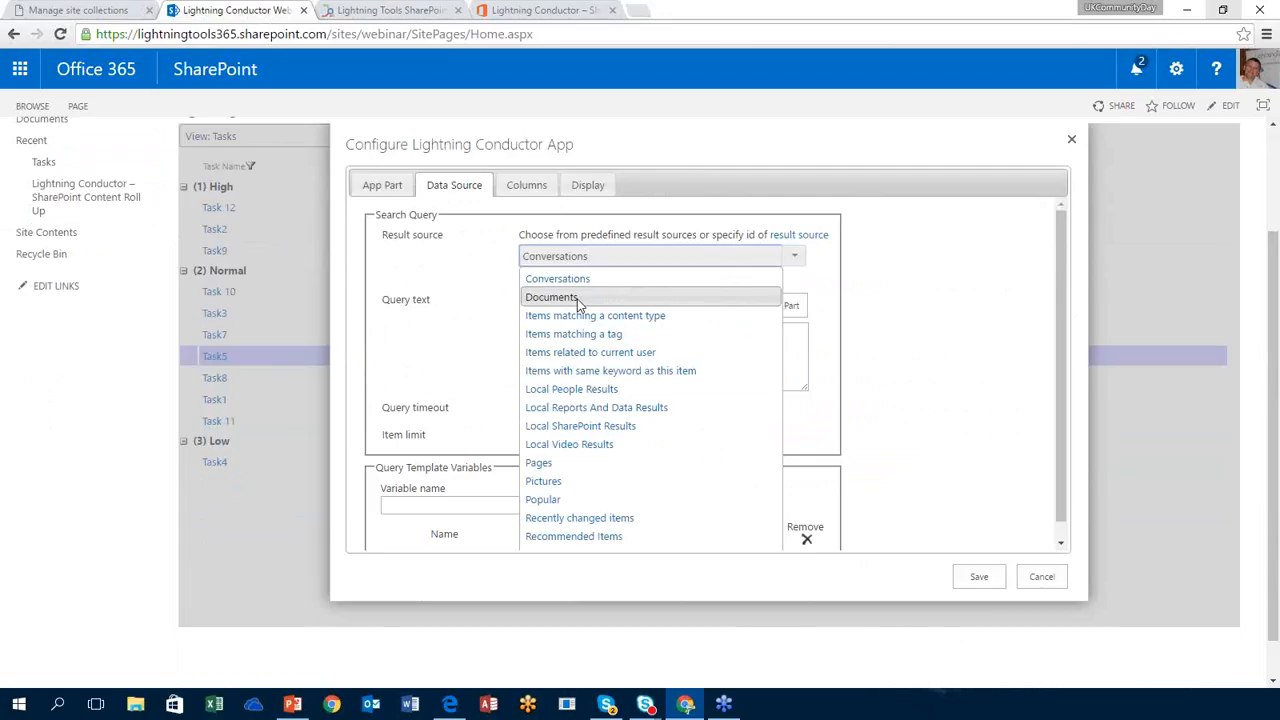
click(646, 316)
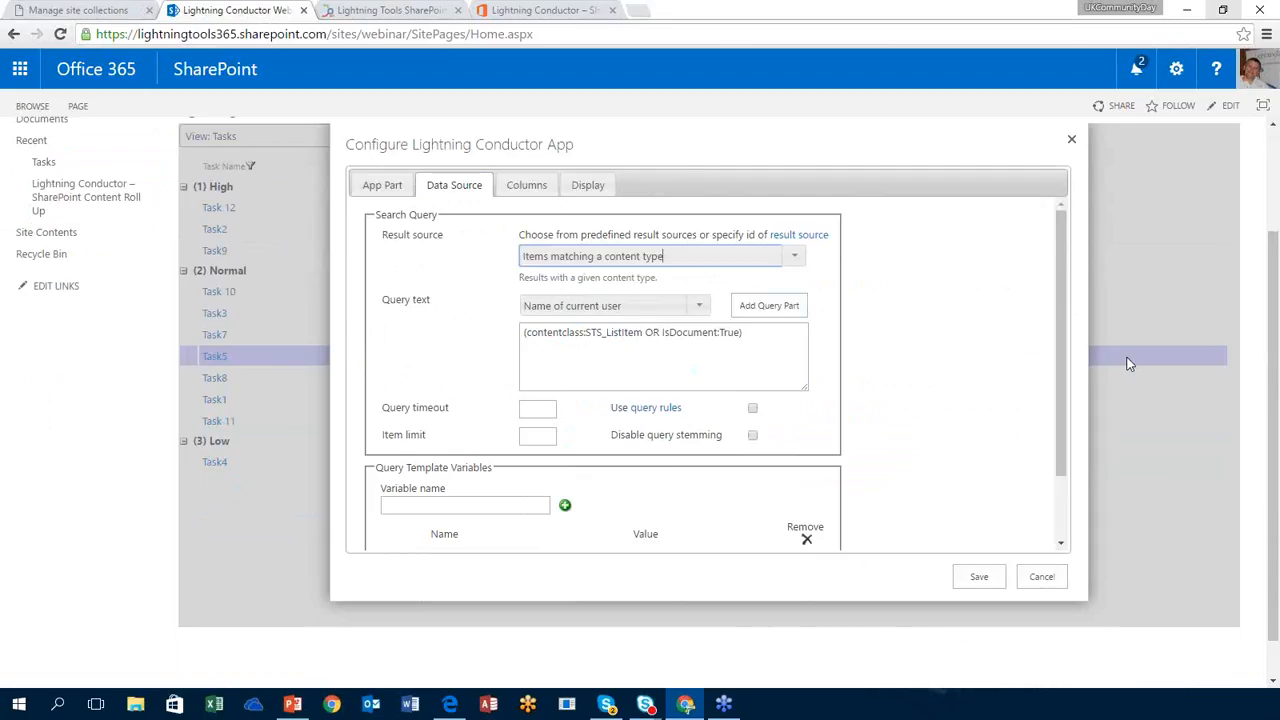
drag(1063, 371, 1049, 443)
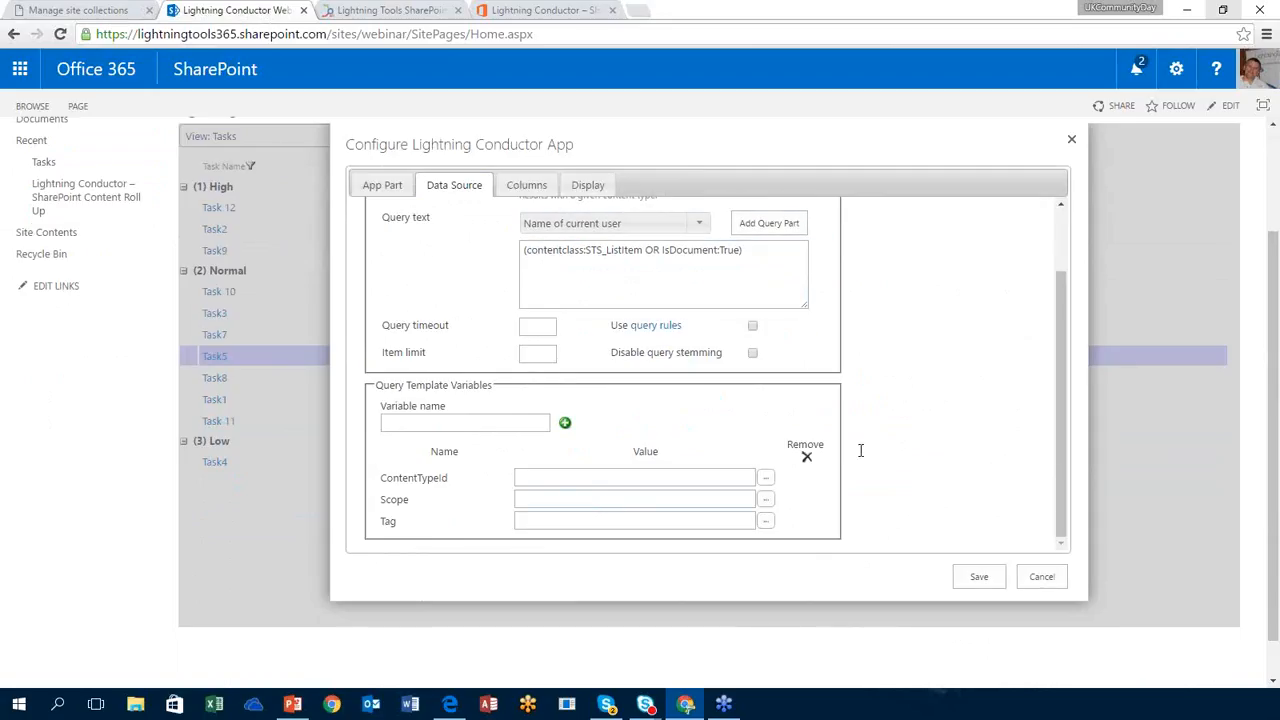
click(766, 477)
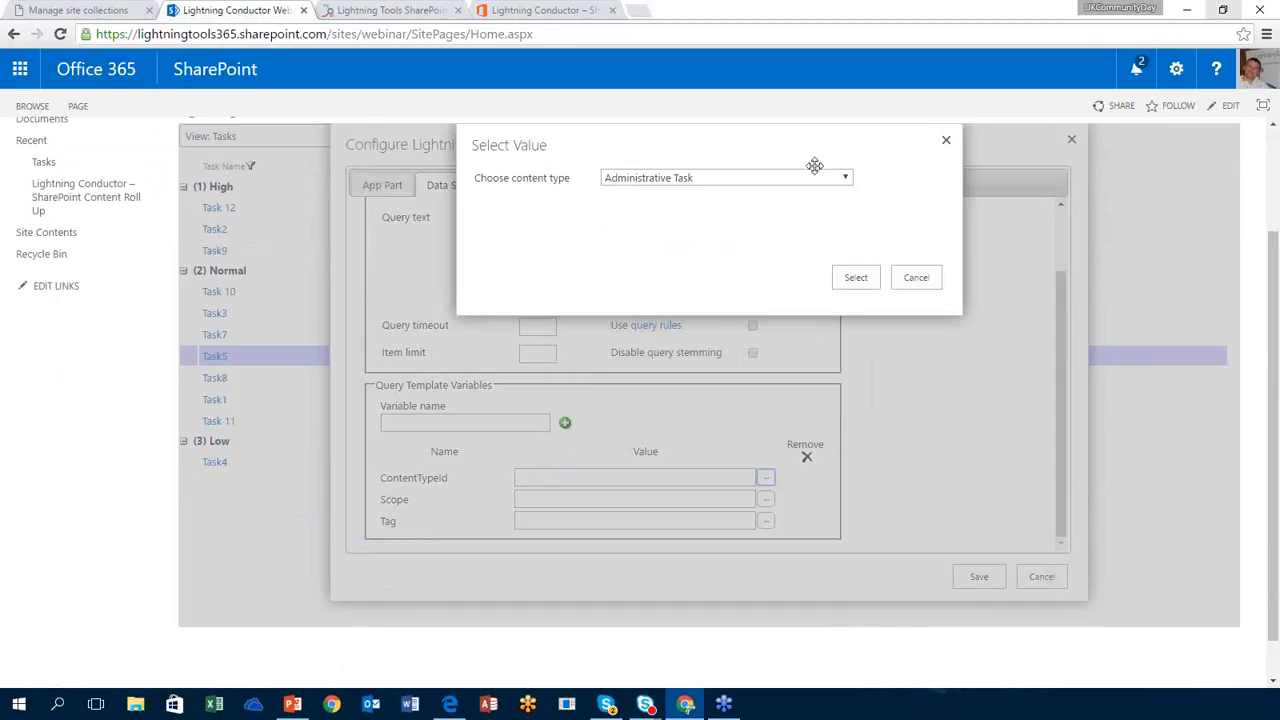
click(814, 178)
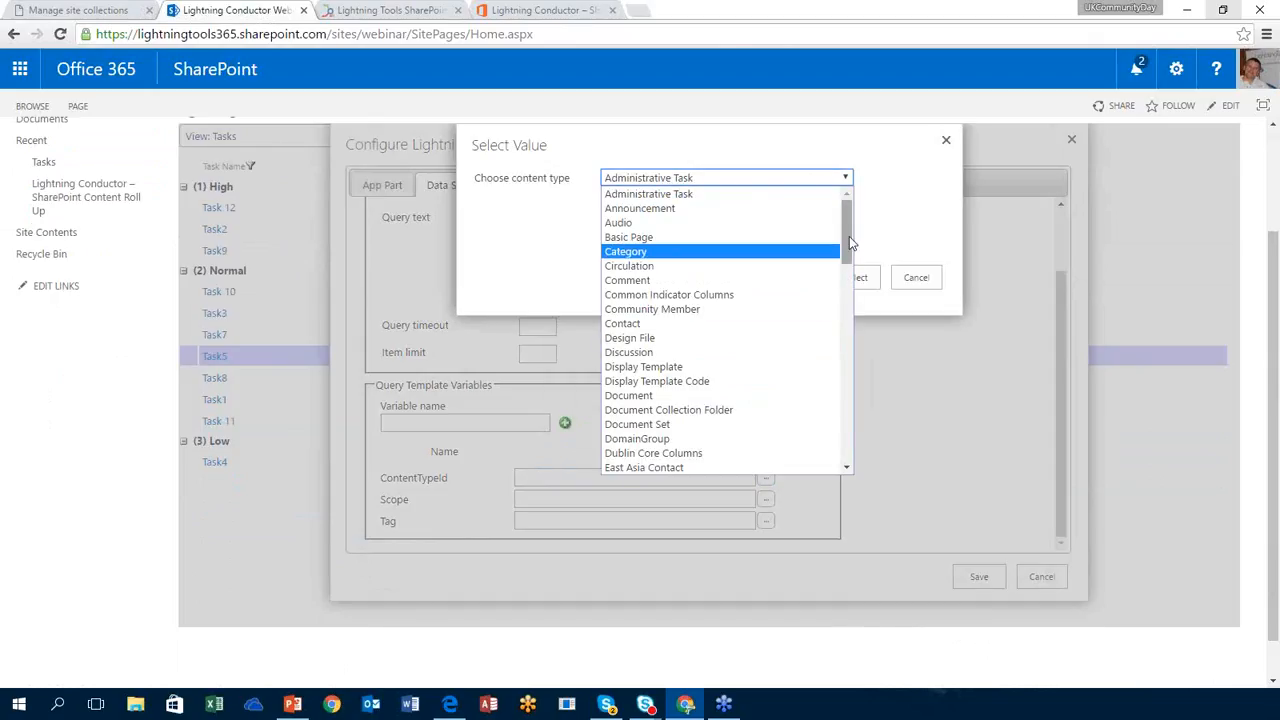
drag(850, 243, 835, 421)
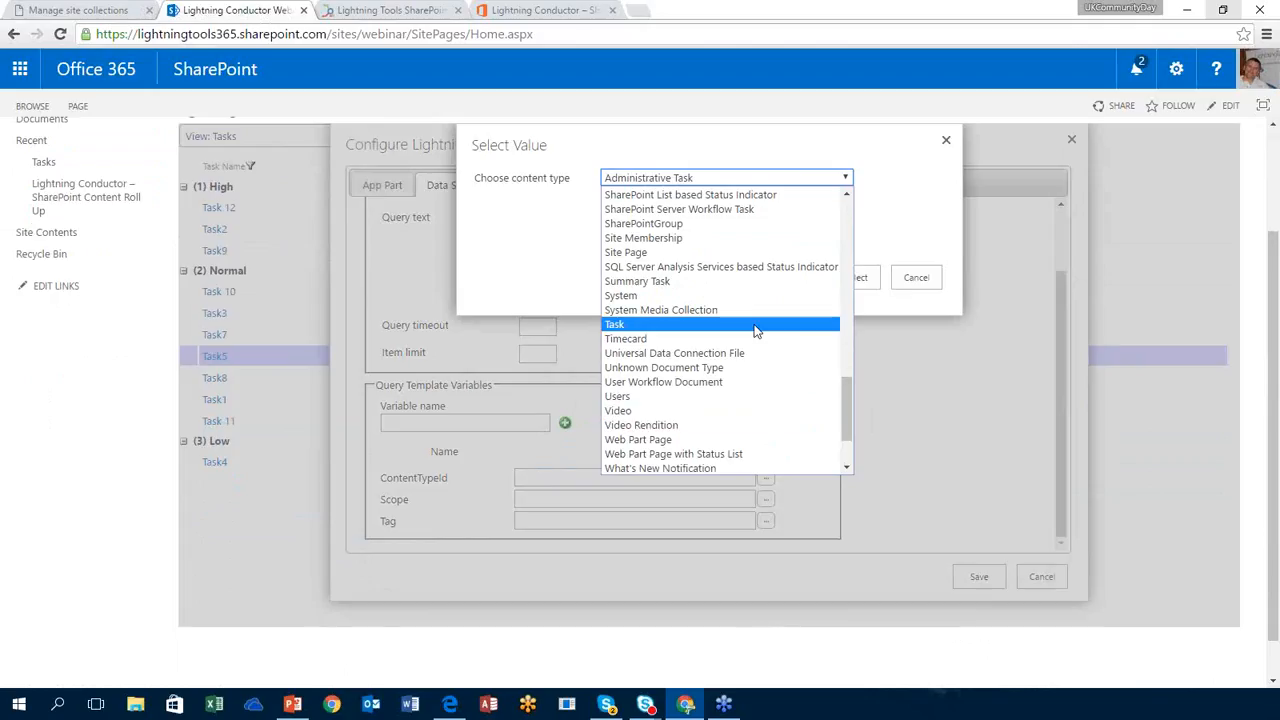
click(891, 191)
click(926, 280)
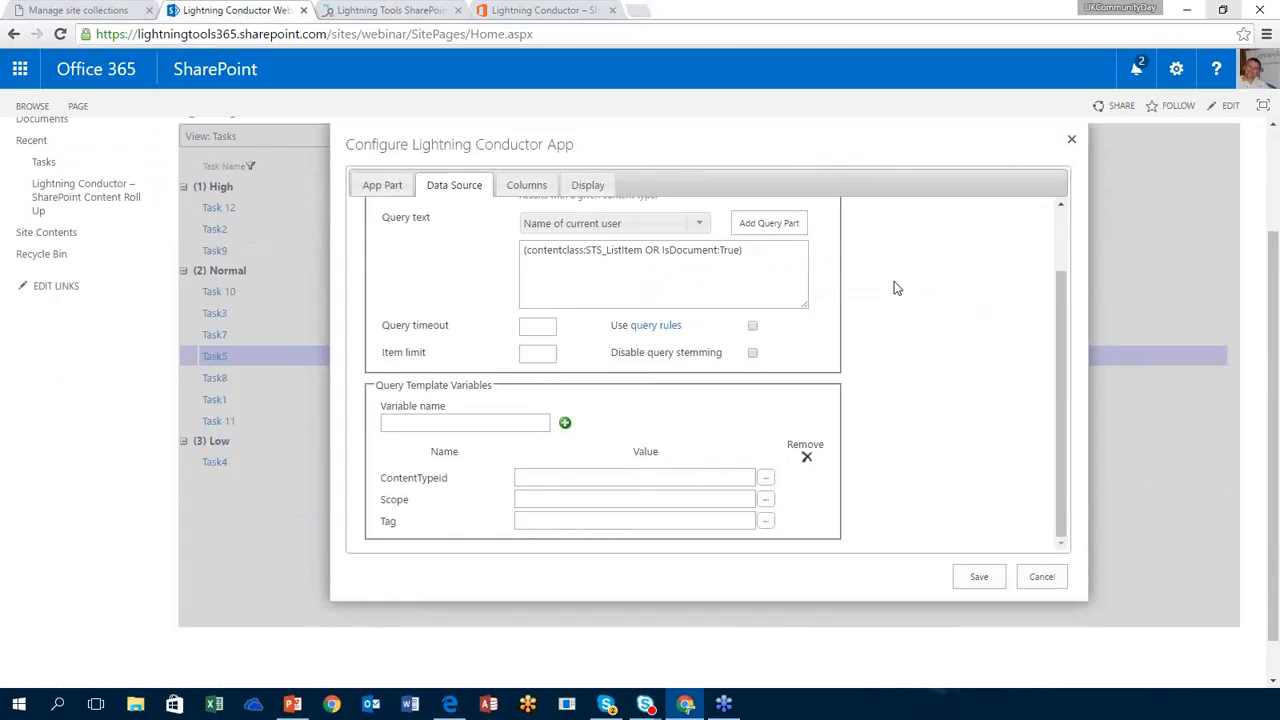
click(1057, 229)
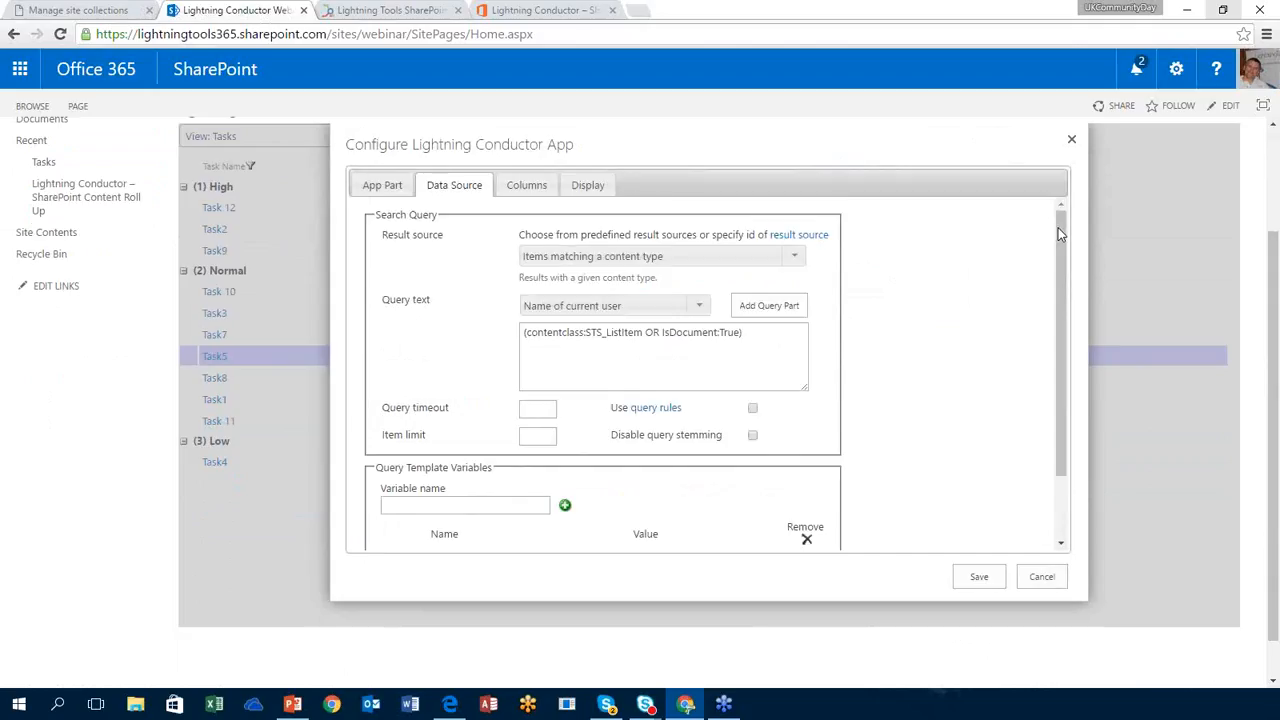
Step: Set the result source to Documents, then move on to the column settings
click(795, 256)
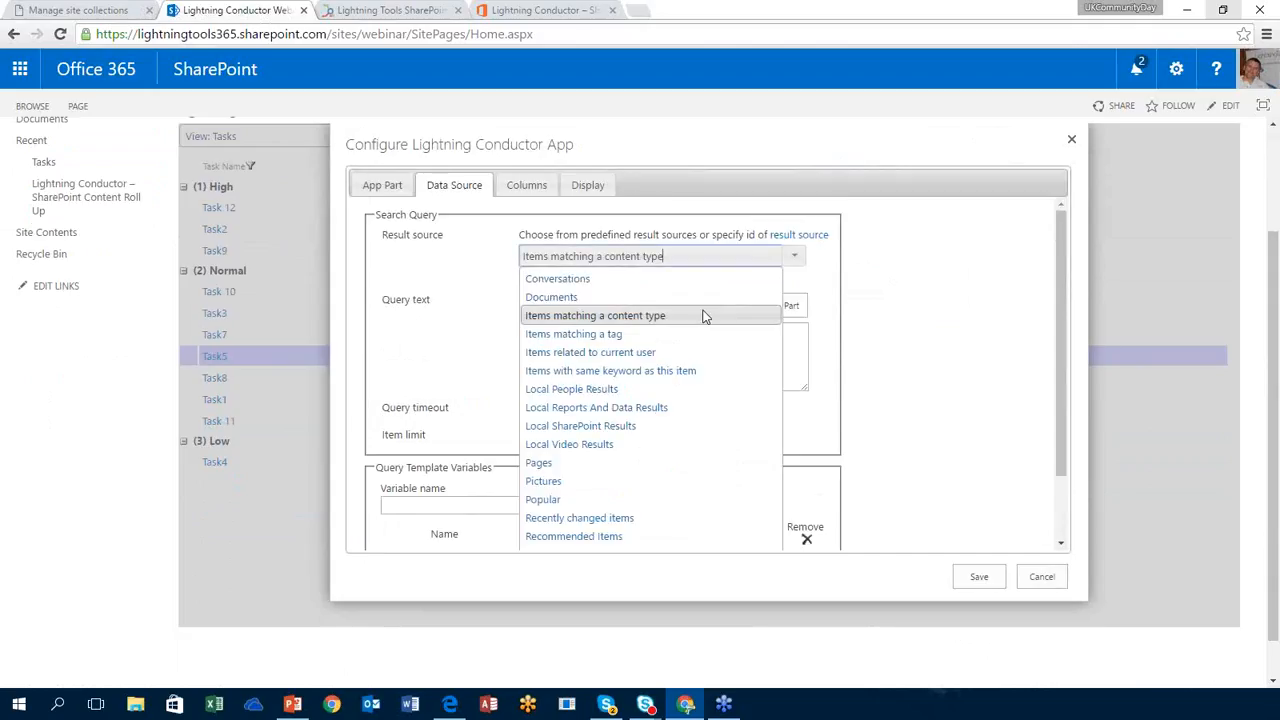
click(657, 297)
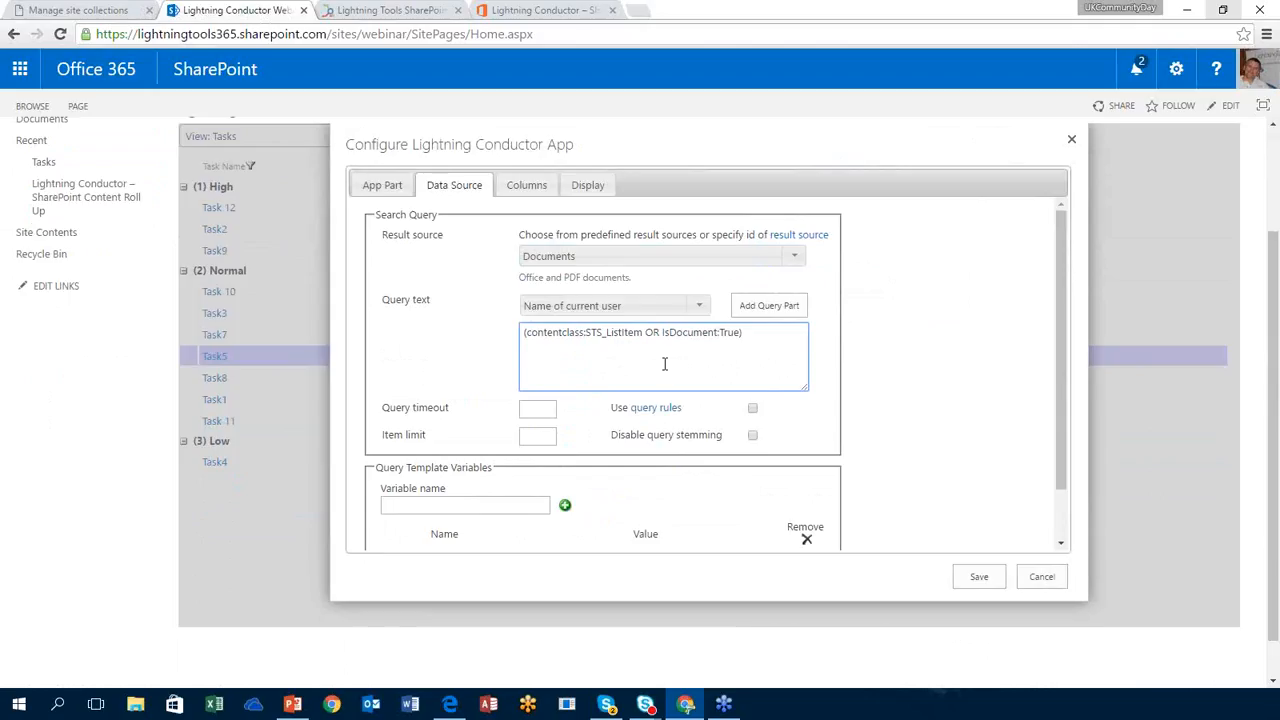
click(697, 305)
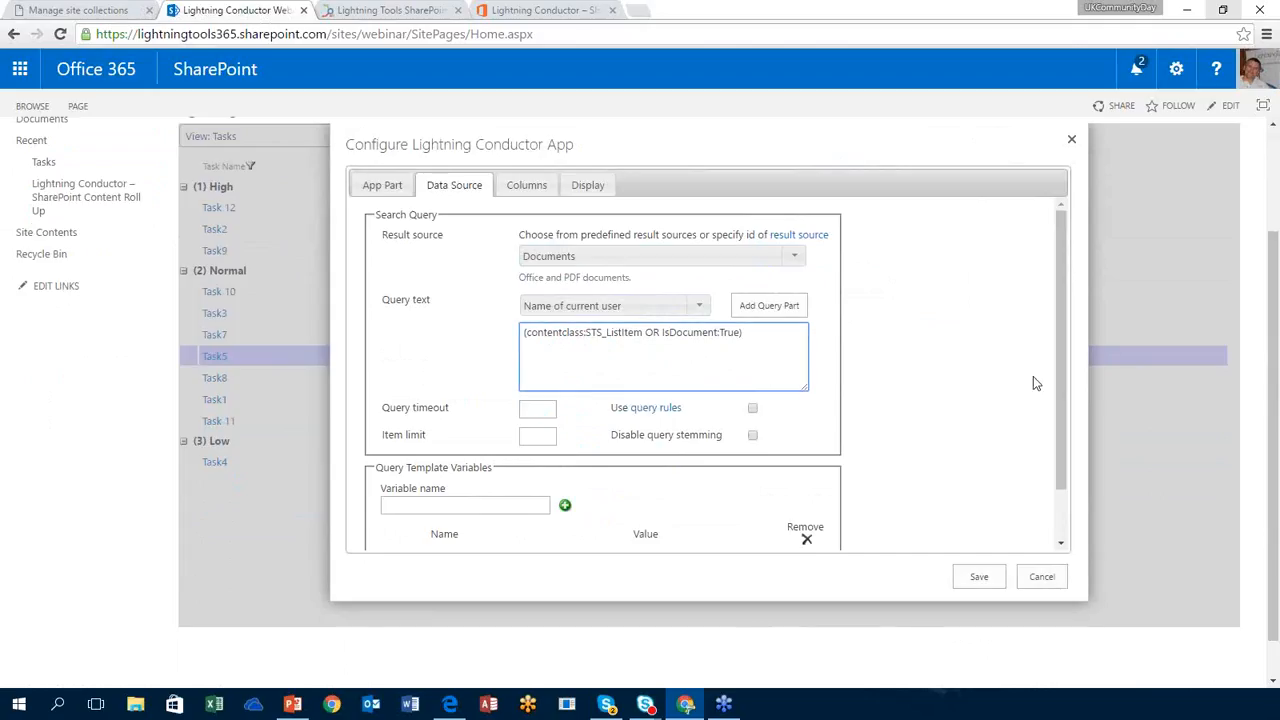
drag(1061, 418, 1058, 466)
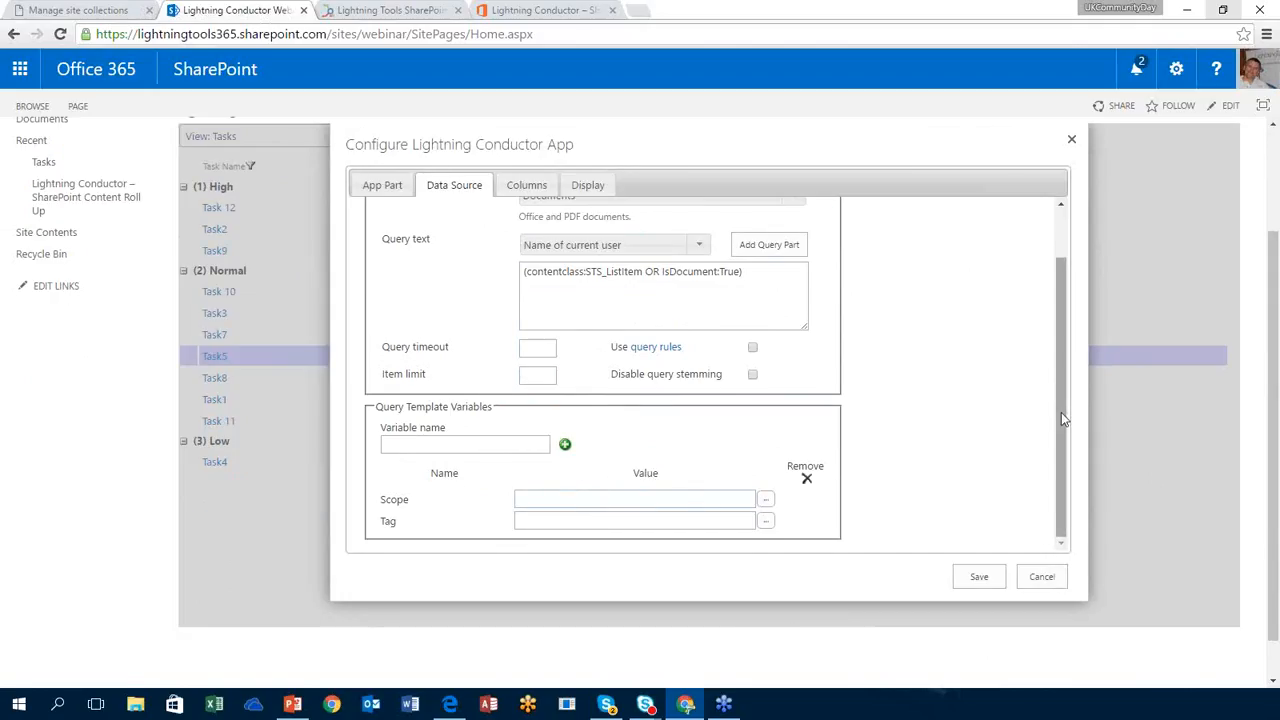
drag(1061, 412, 1054, 360)
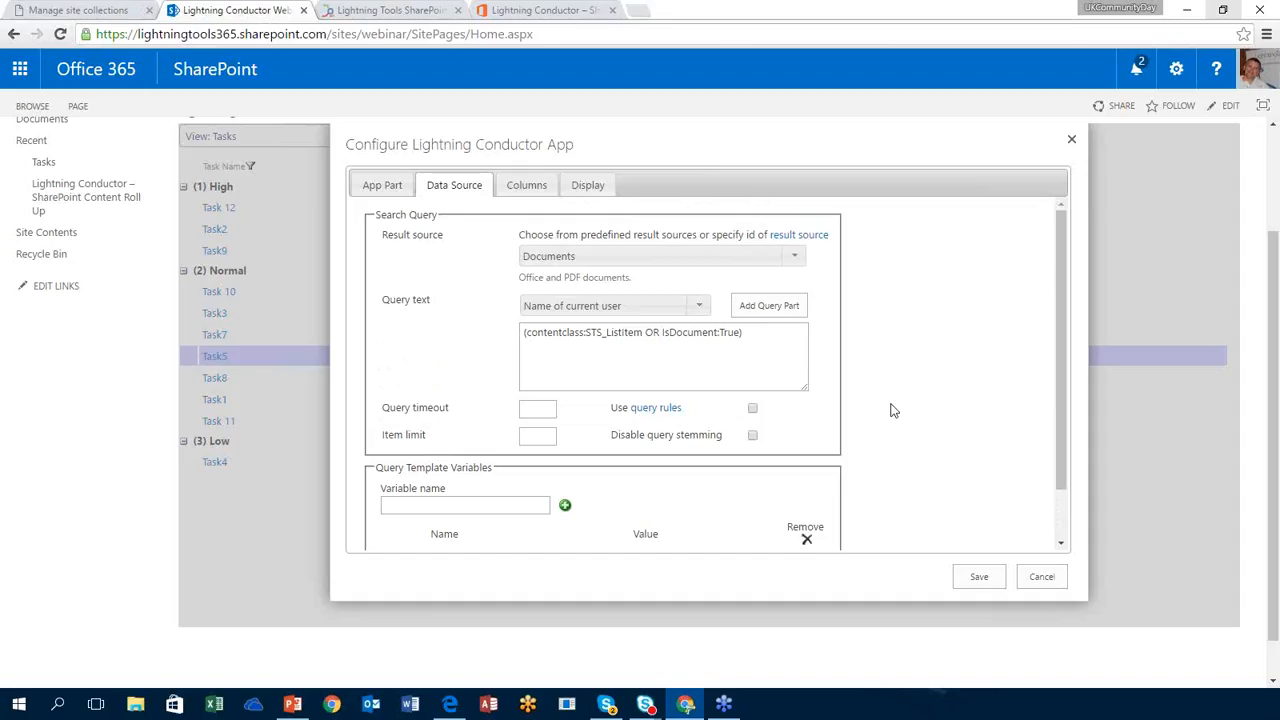
click(531, 186)
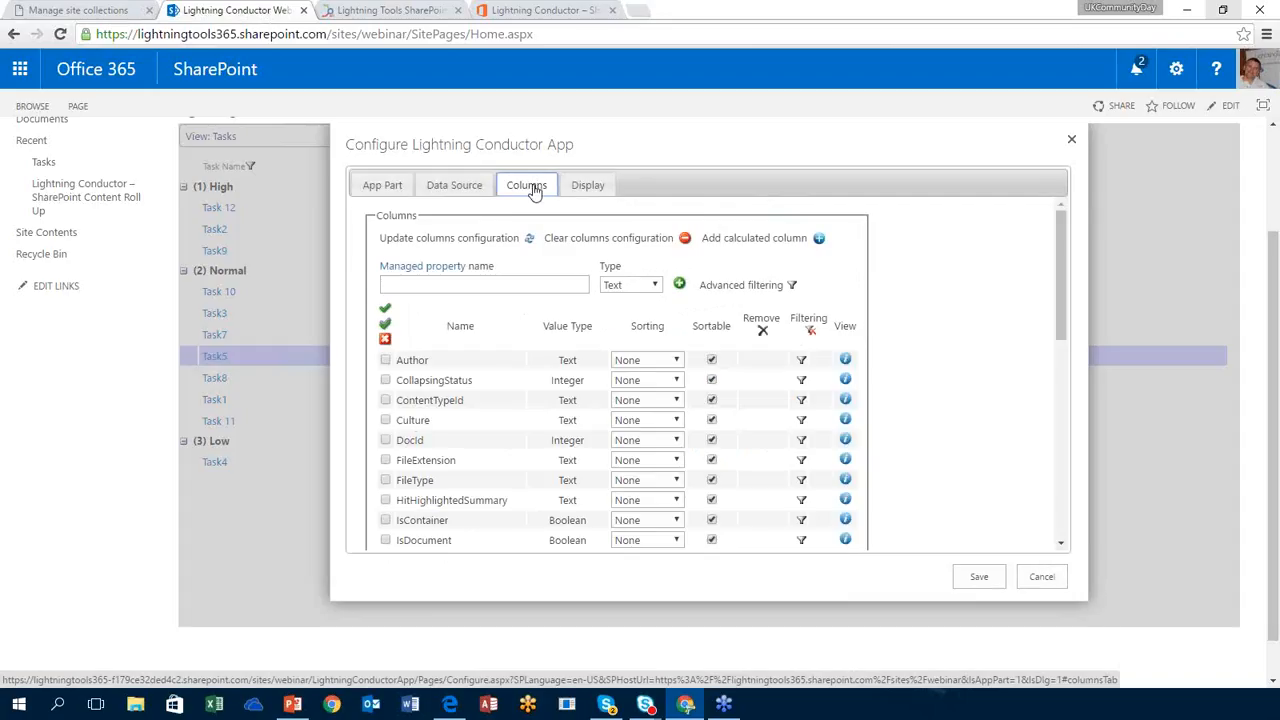
Step: Tick the Author, Size and Title search-property columns
click(388, 368)
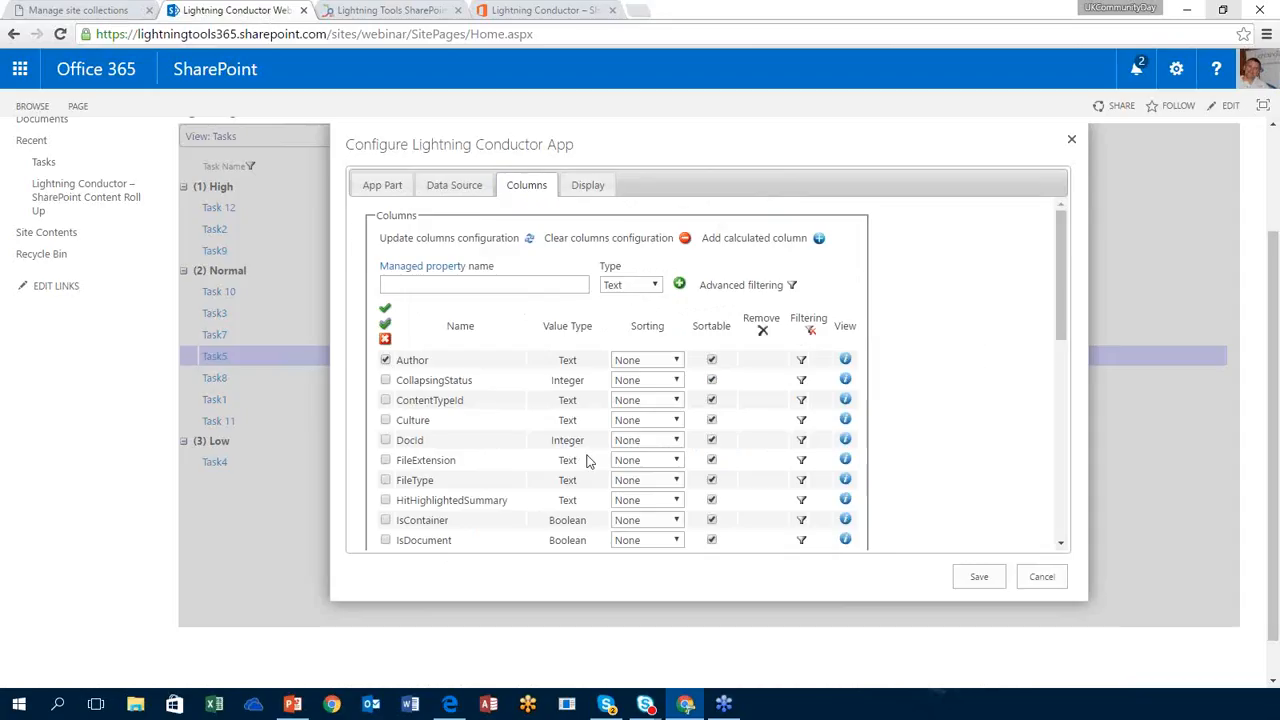
drag(1059, 321, 1049, 479)
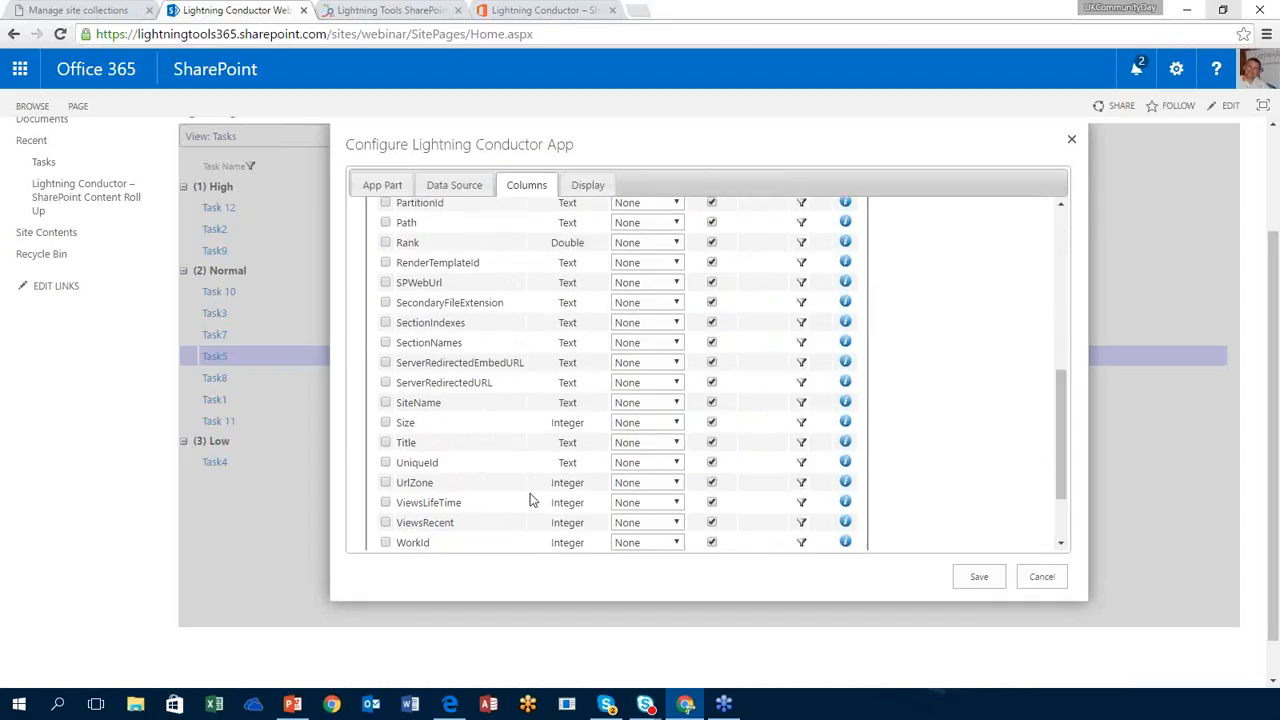
click(386, 424)
click(386, 444)
drag(1063, 430, 1061, 480)
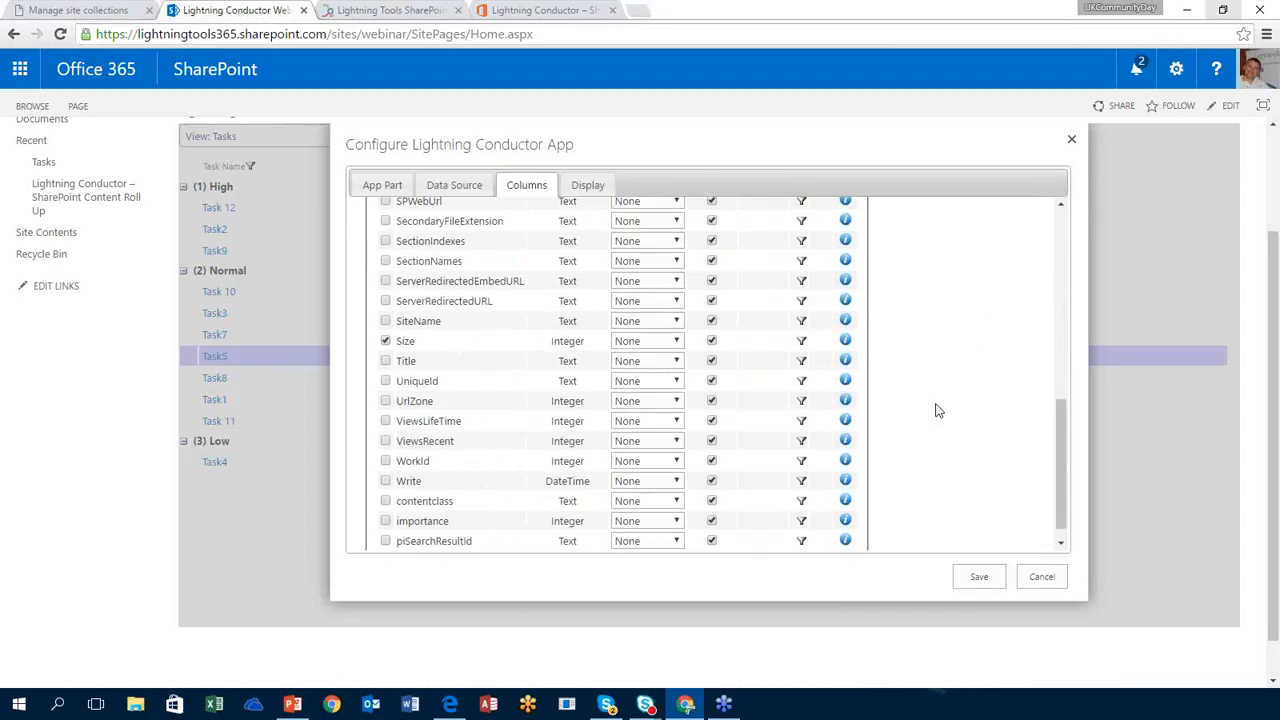
Step: Move Title to the top of the column list, leaving its sorting at None
click(386, 363)
mouse_move(410, 368)
mouse_down()
mouse_move(410, 215)
mouse_move(397, 270)
mouse_move(397, 491)
mouse_move(414, 229)
mouse_move(415, 420)
mouse_move(414, 366)
mouse_up()
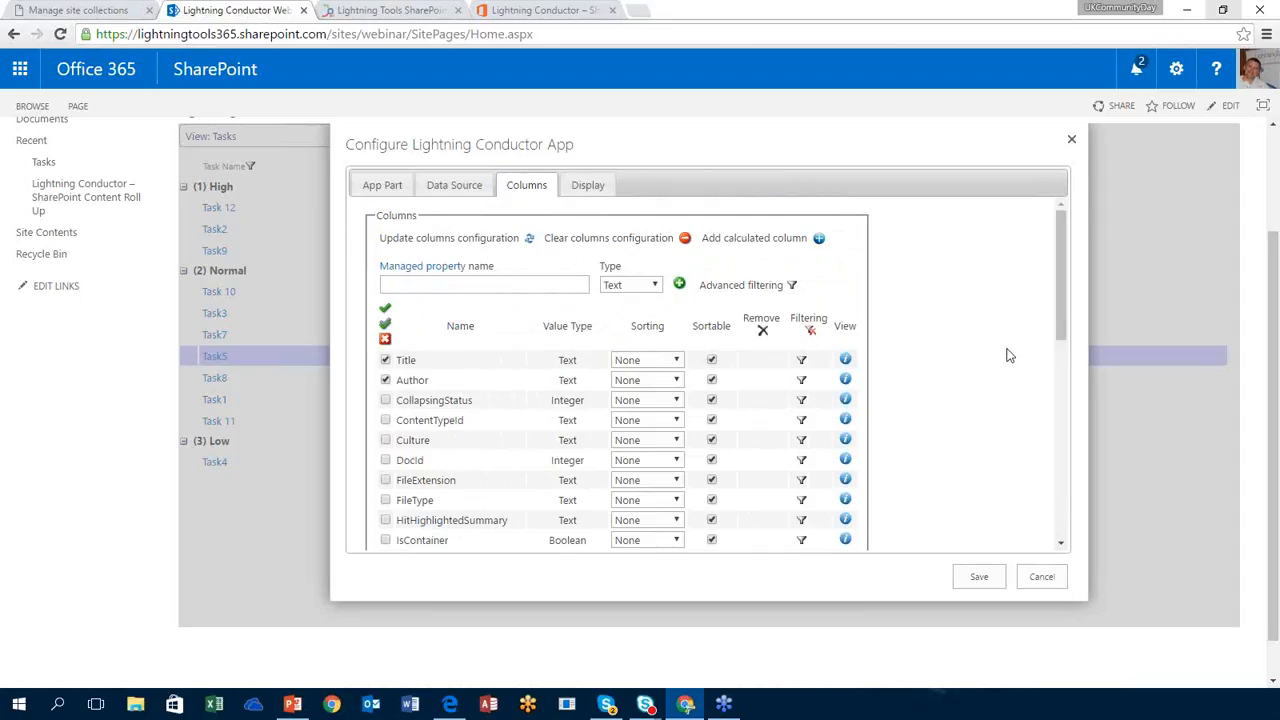
drag(1066, 349, 1069, 390)
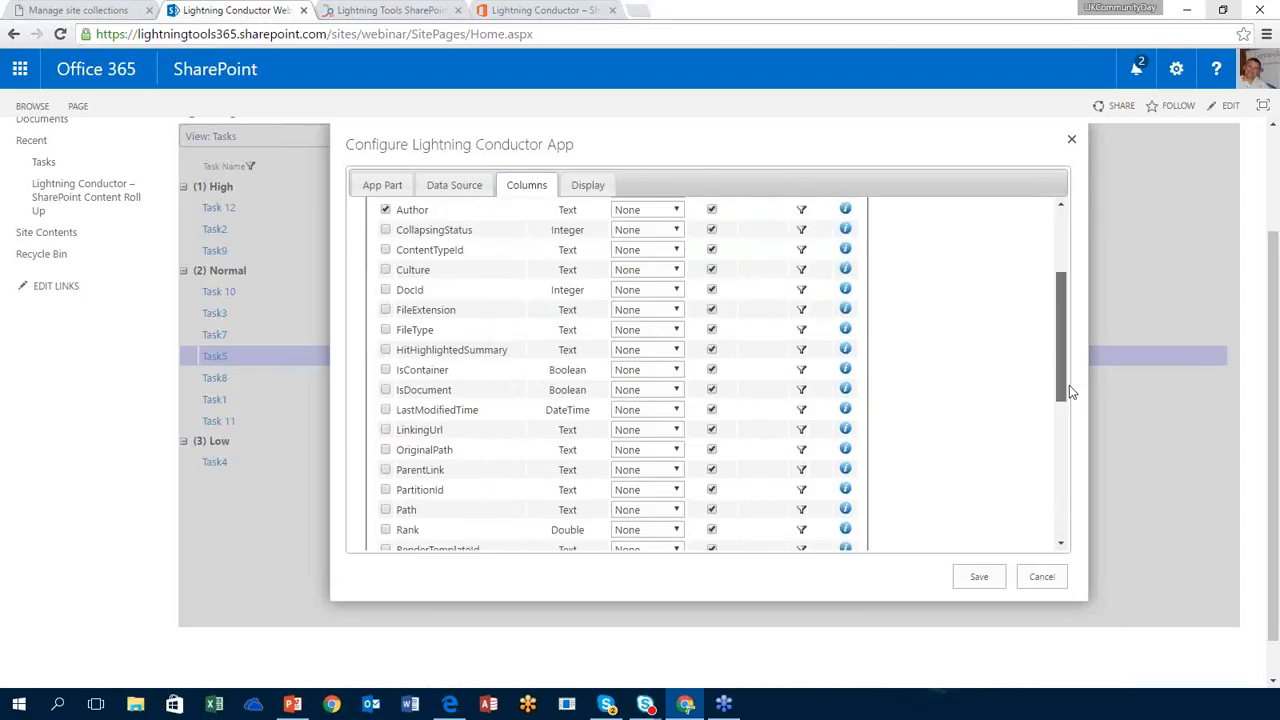
scroll(1069, 373, up, 3)
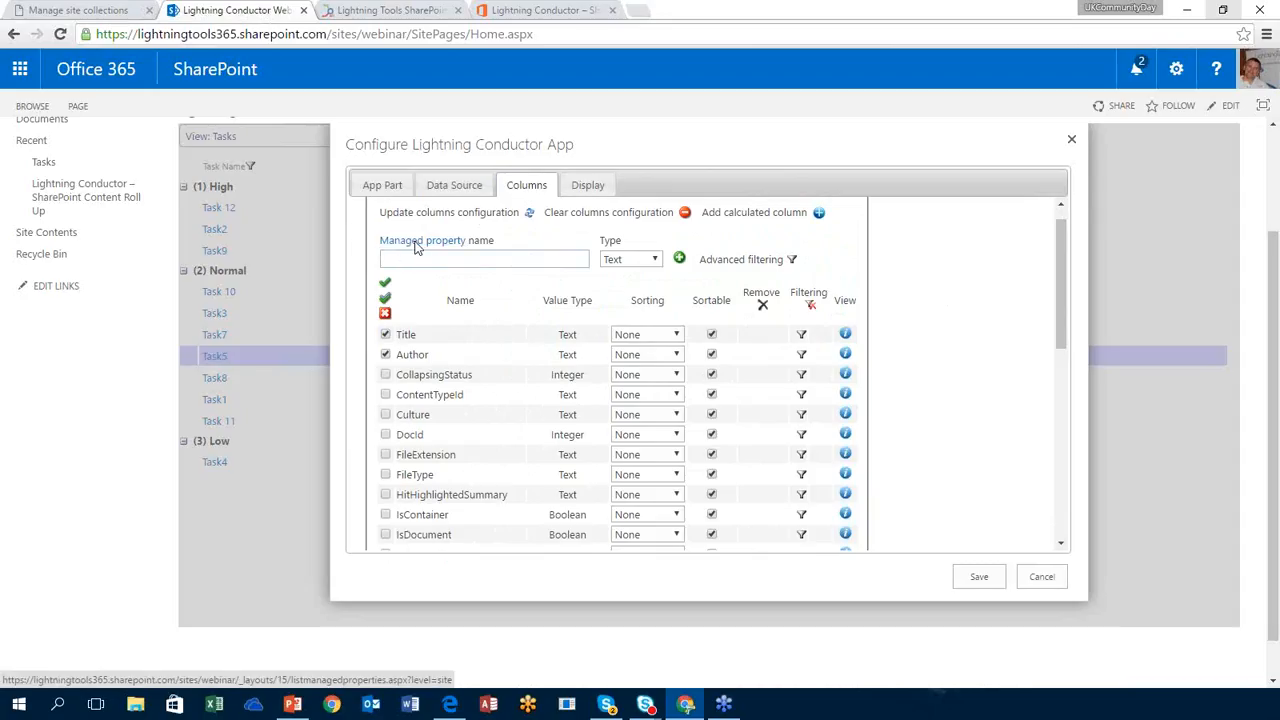
click(677, 337)
click(677, 337)
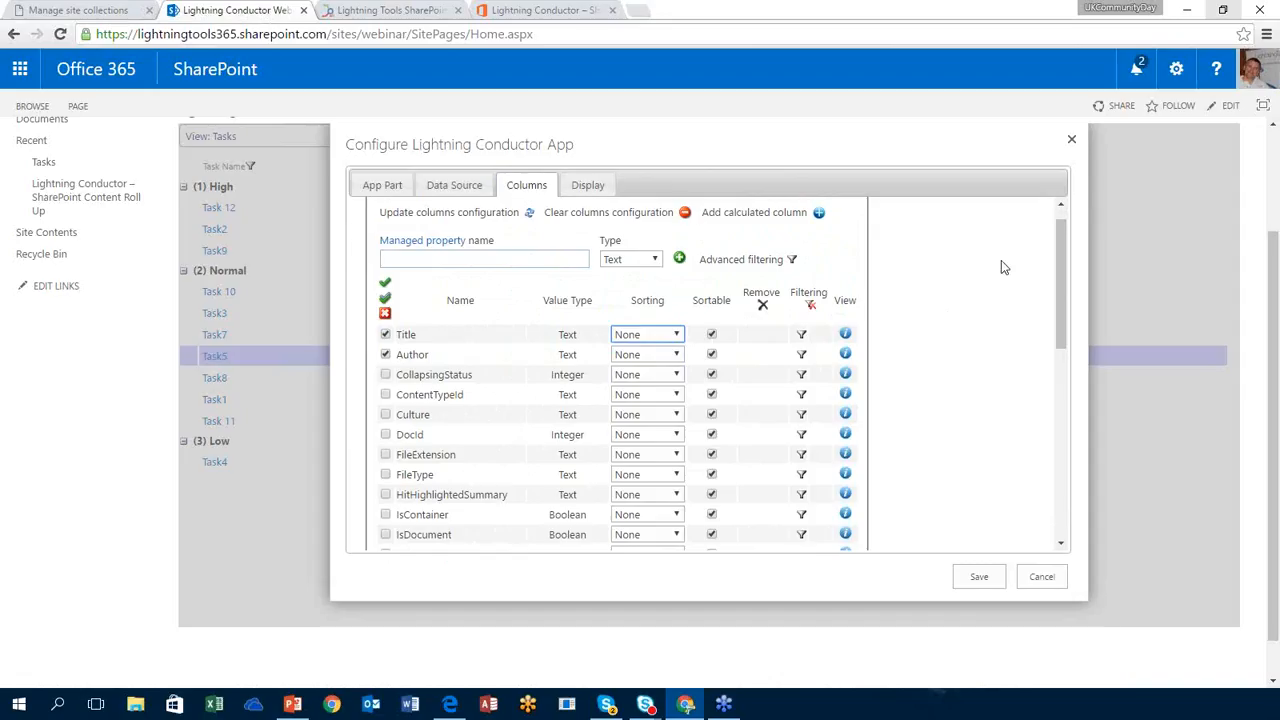
scroll(1057, 235, up, 1)
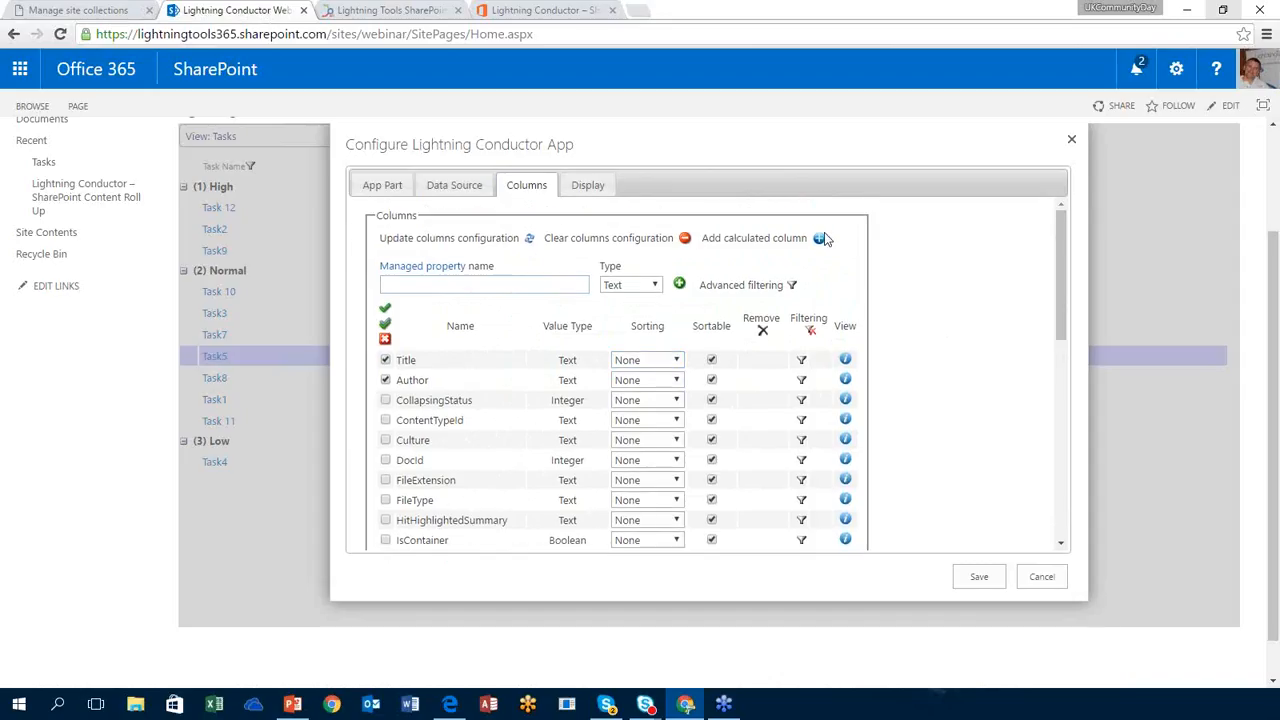
Step: Format Title as No Extension, Author as Hyperlink and Size in KB, and show item type icons
click(589, 188)
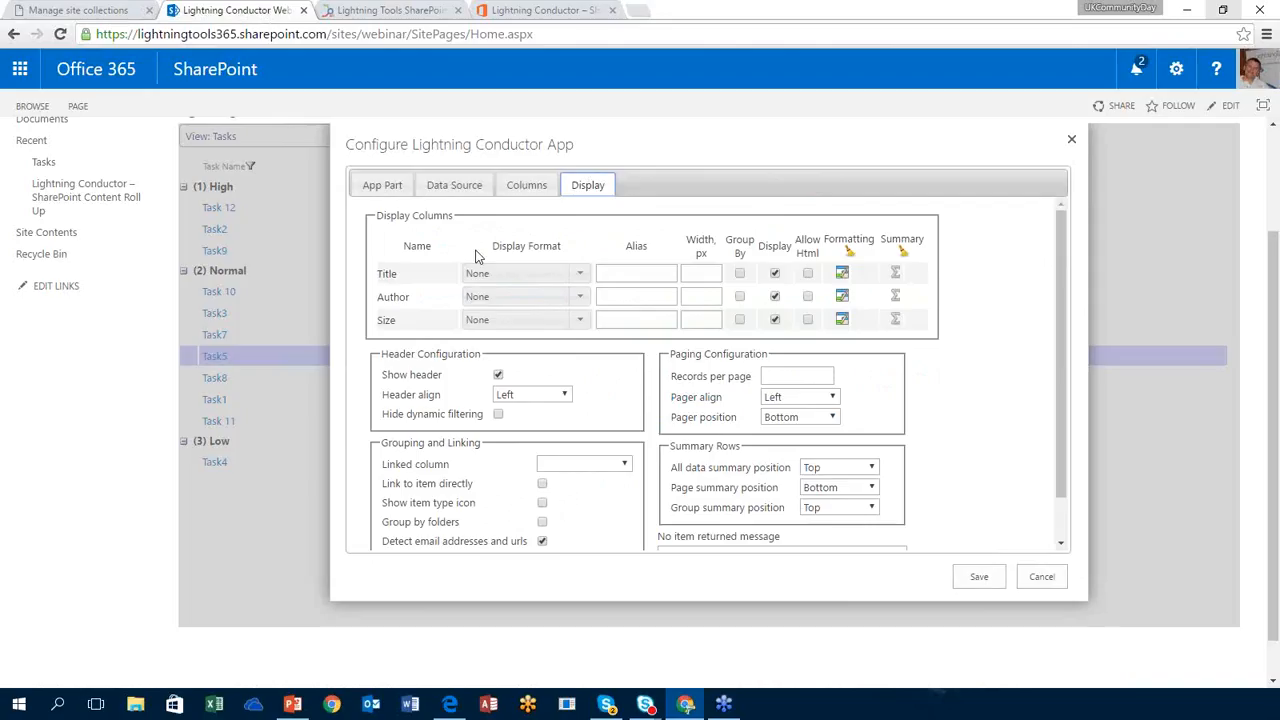
click(579, 276)
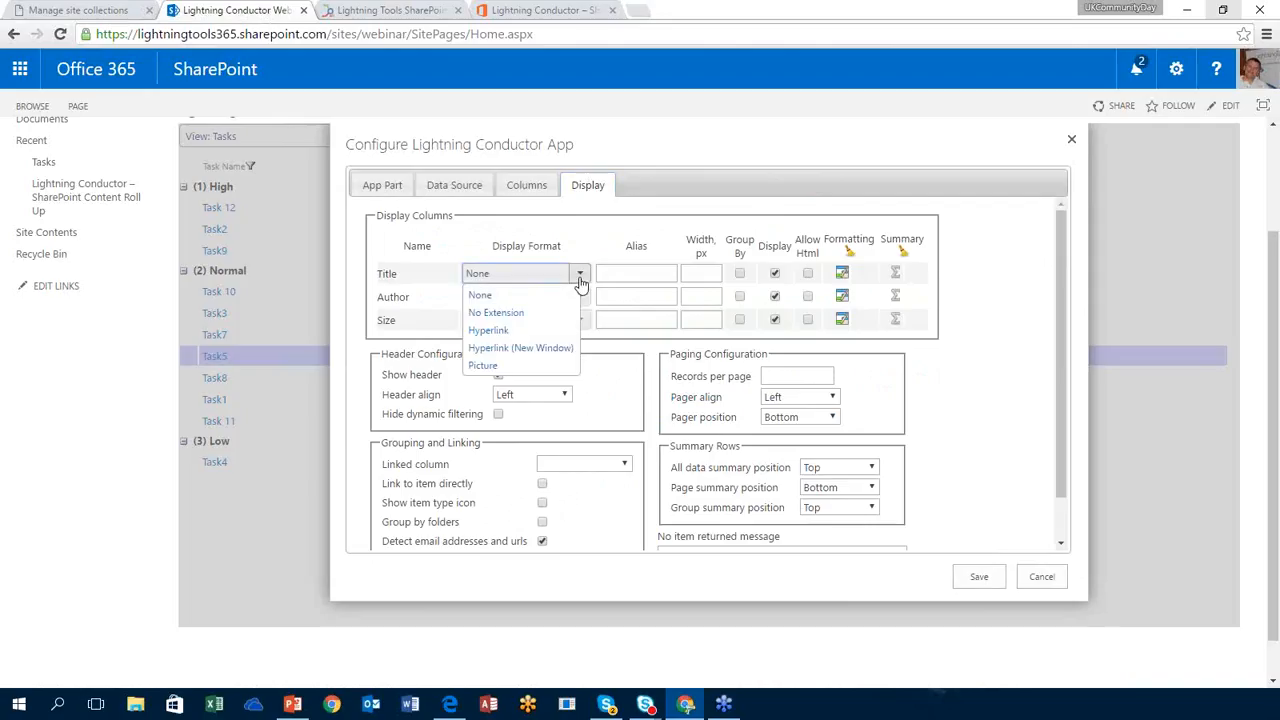
click(520, 313)
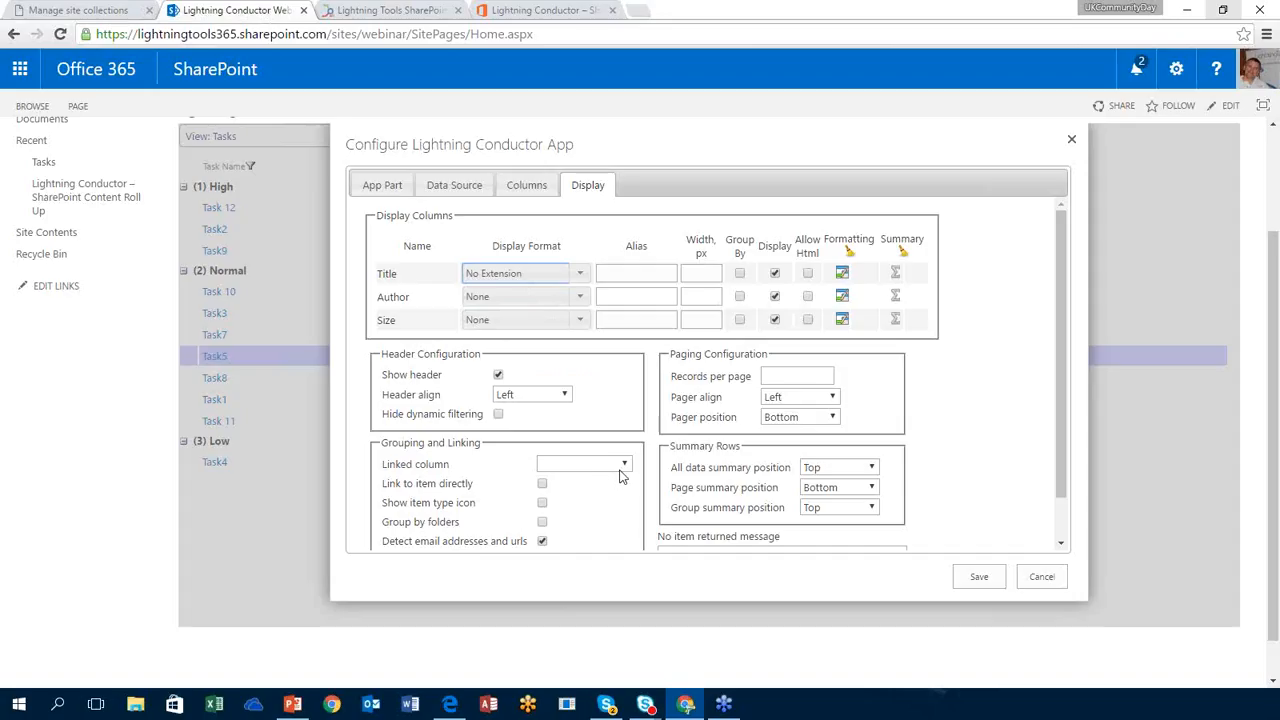
click(543, 503)
click(580, 299)
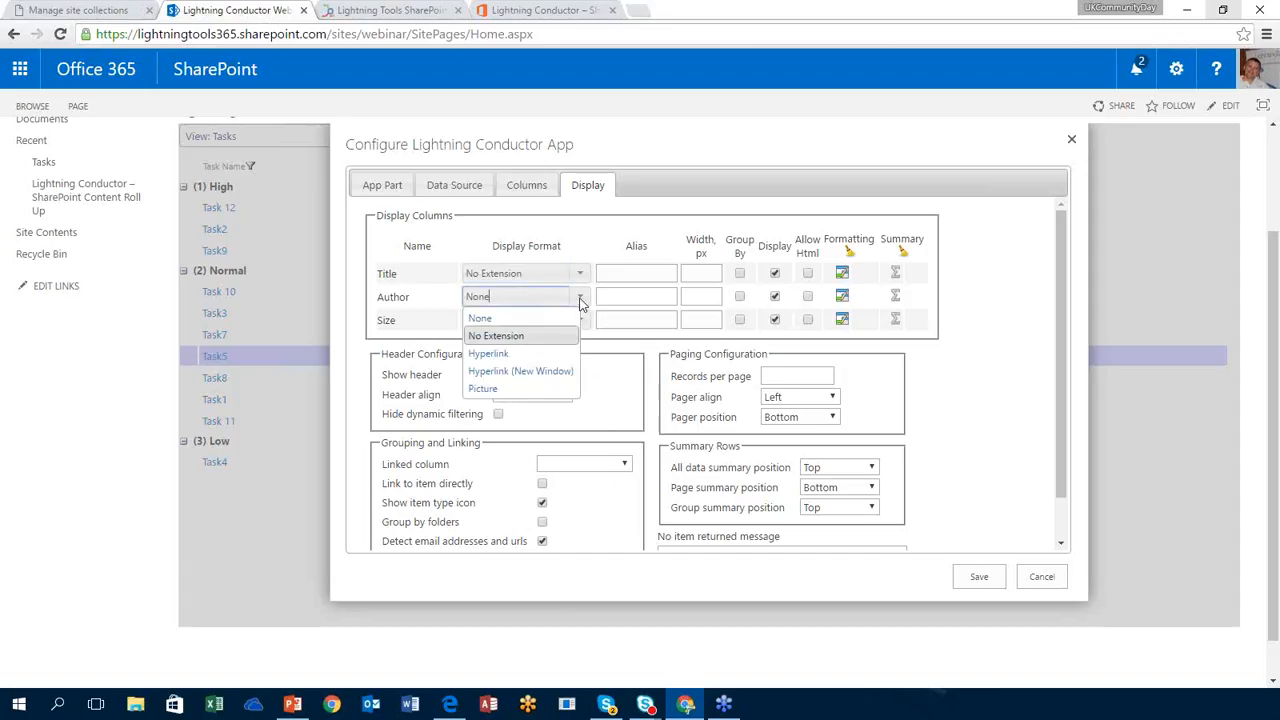
click(533, 353)
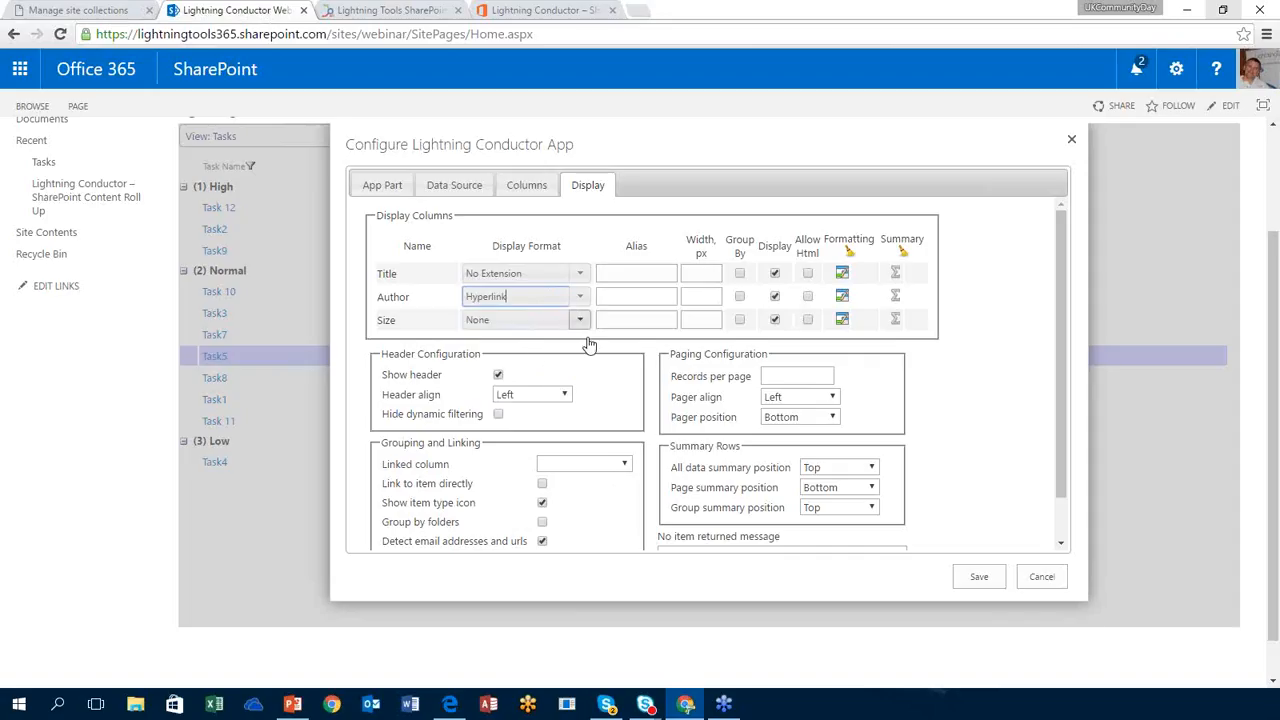
click(580, 320)
click(525, 360)
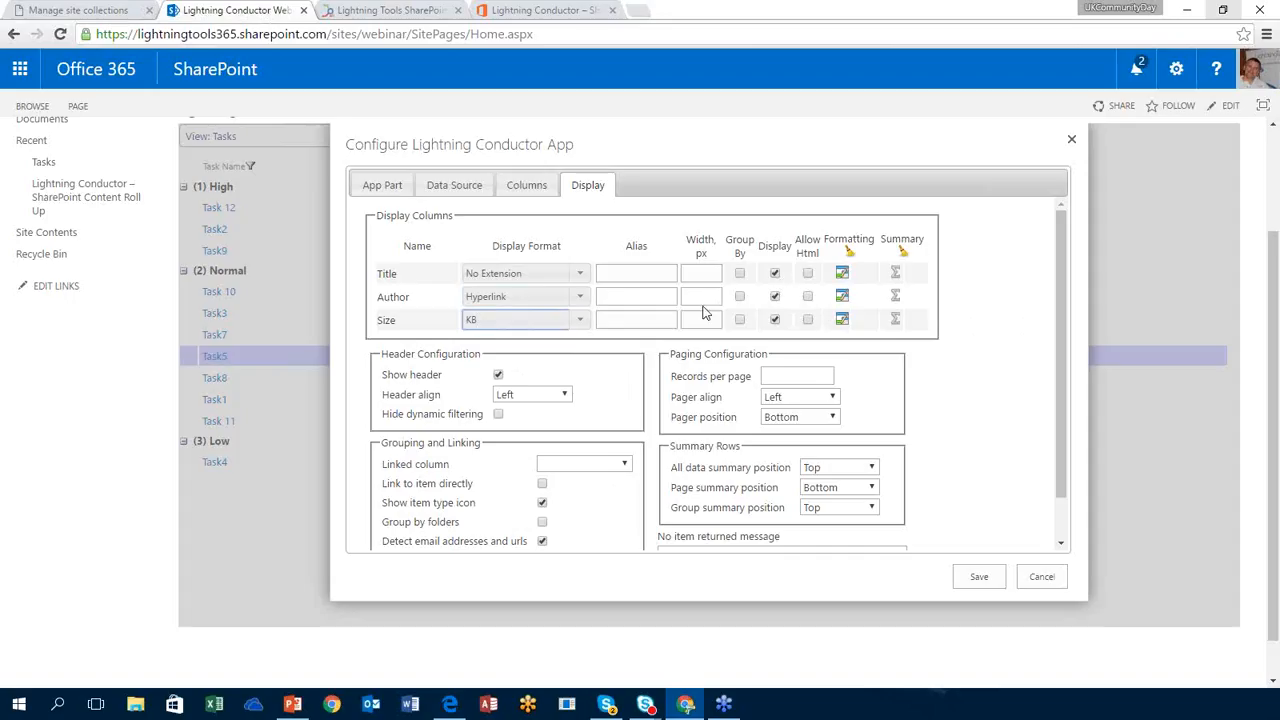
scroll(1070, 330, down, 1)
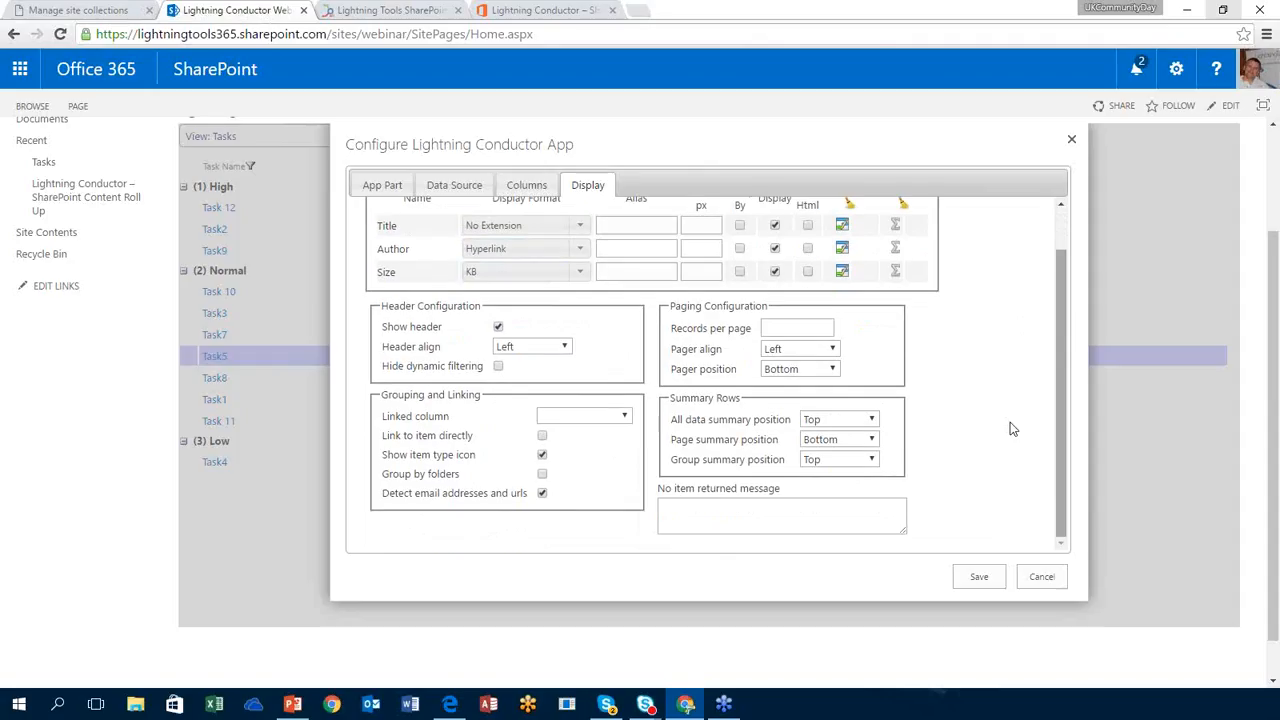
Step: Link Title directly to items and group by folders, hiding empty ones, with groups collapsed
click(600, 416)
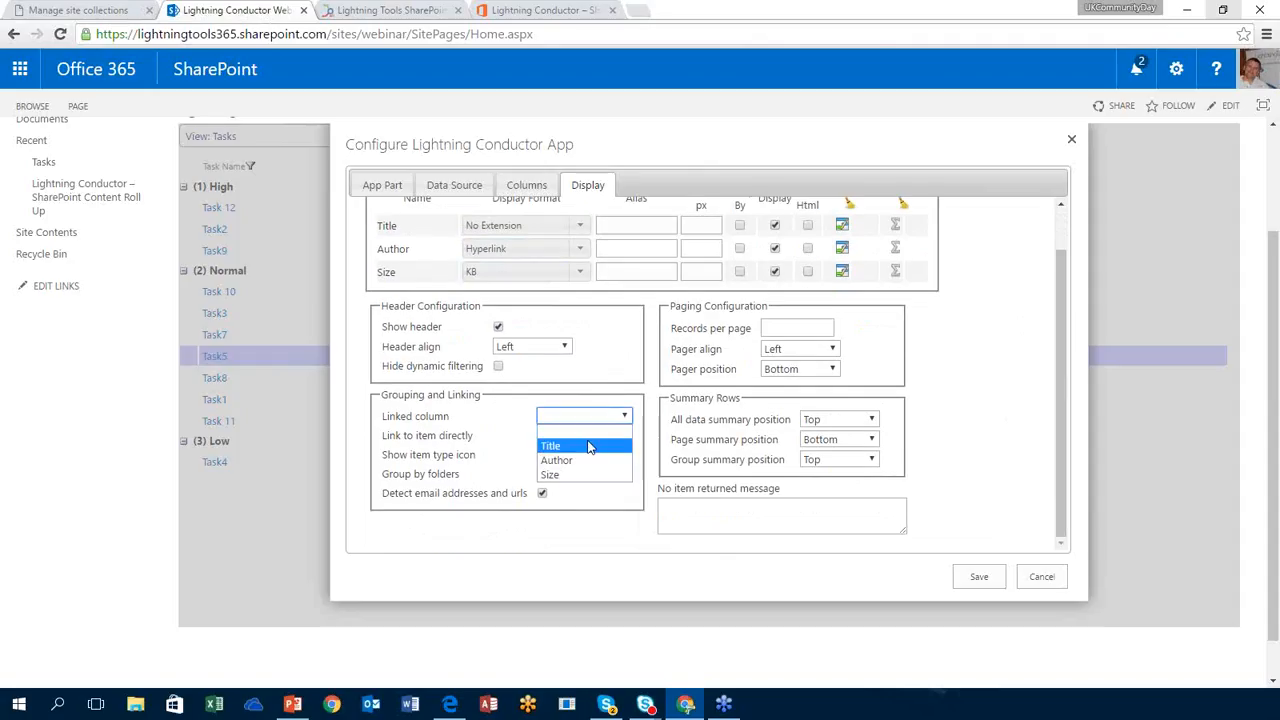
click(589, 446)
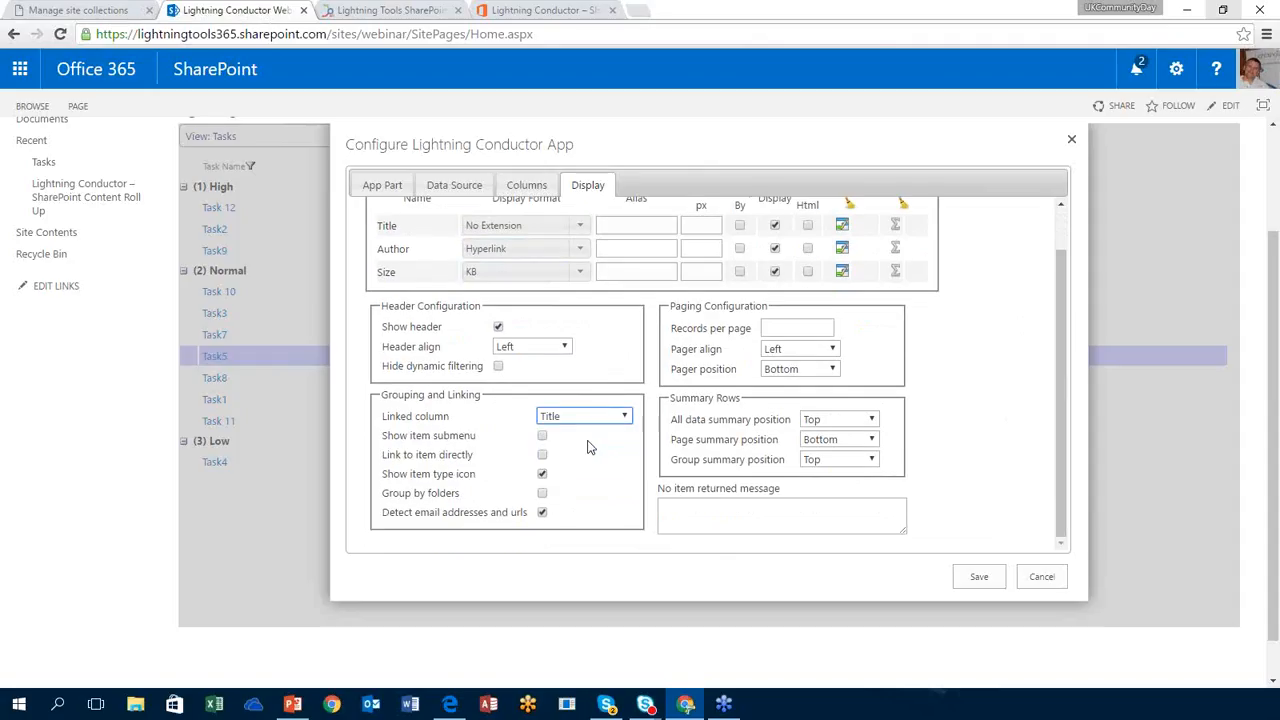
click(542, 456)
click(541, 494)
click(542, 513)
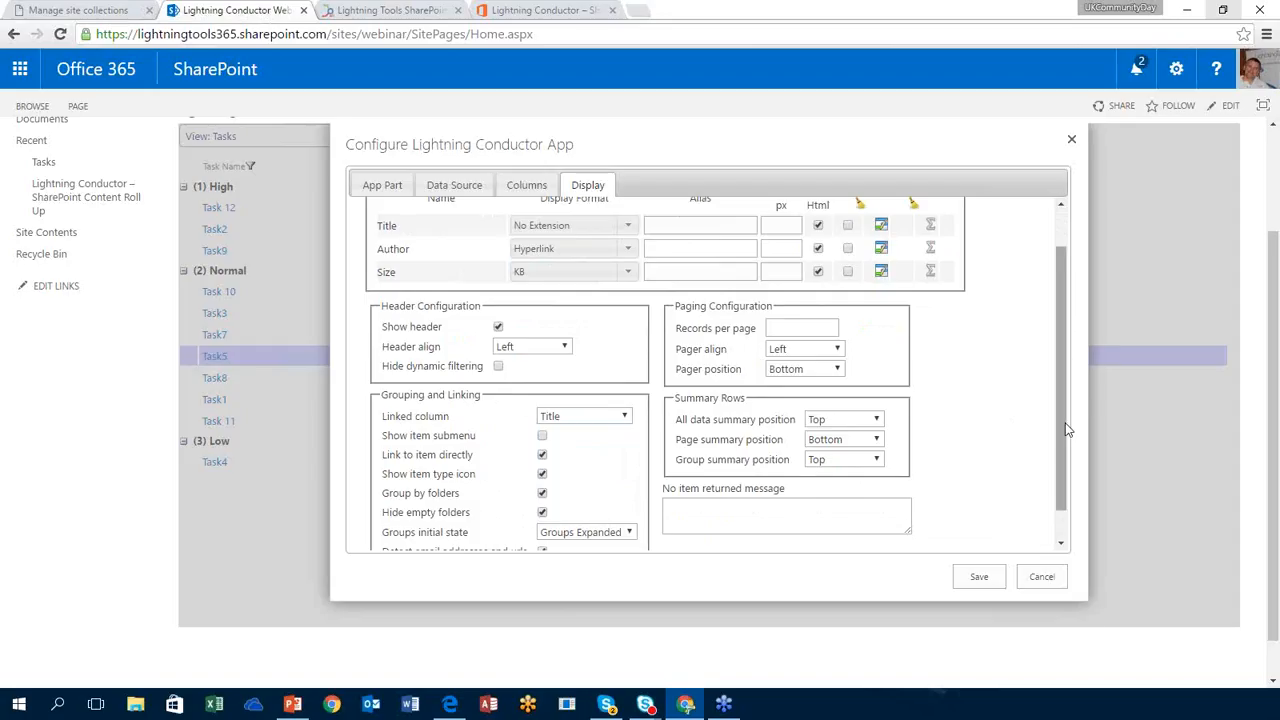
scroll(1072, 420, down, 1)
click(585, 500)
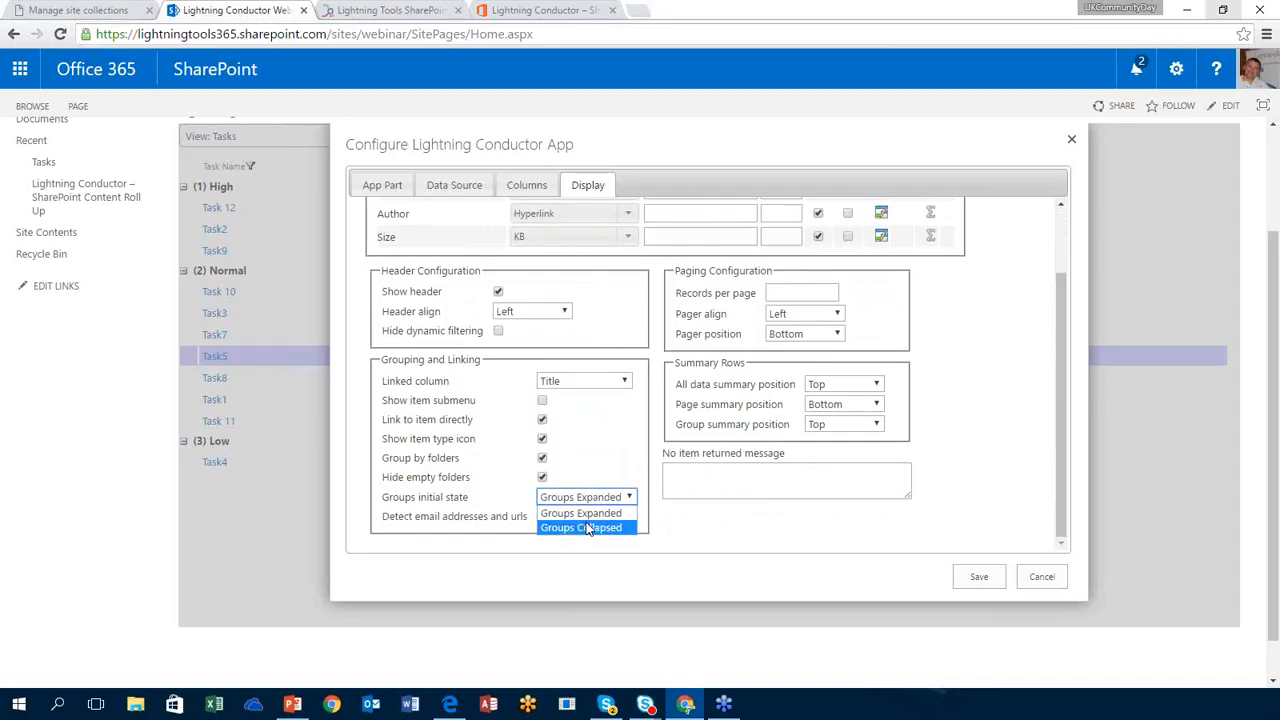
click(586, 527)
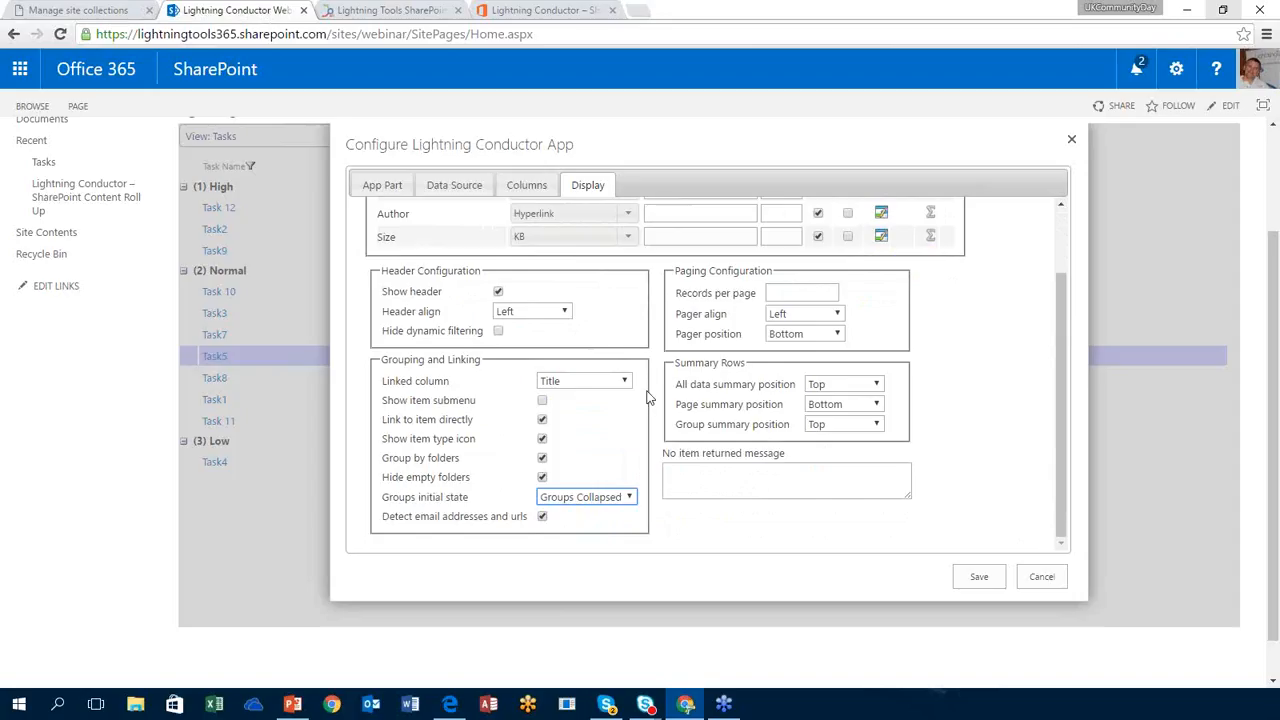
Step: Set 500 records per page and save the web part configuration
click(812, 291)
text(100)
key(BackSpace)
key(BackSpace)
key(BackSpace)
text(500)
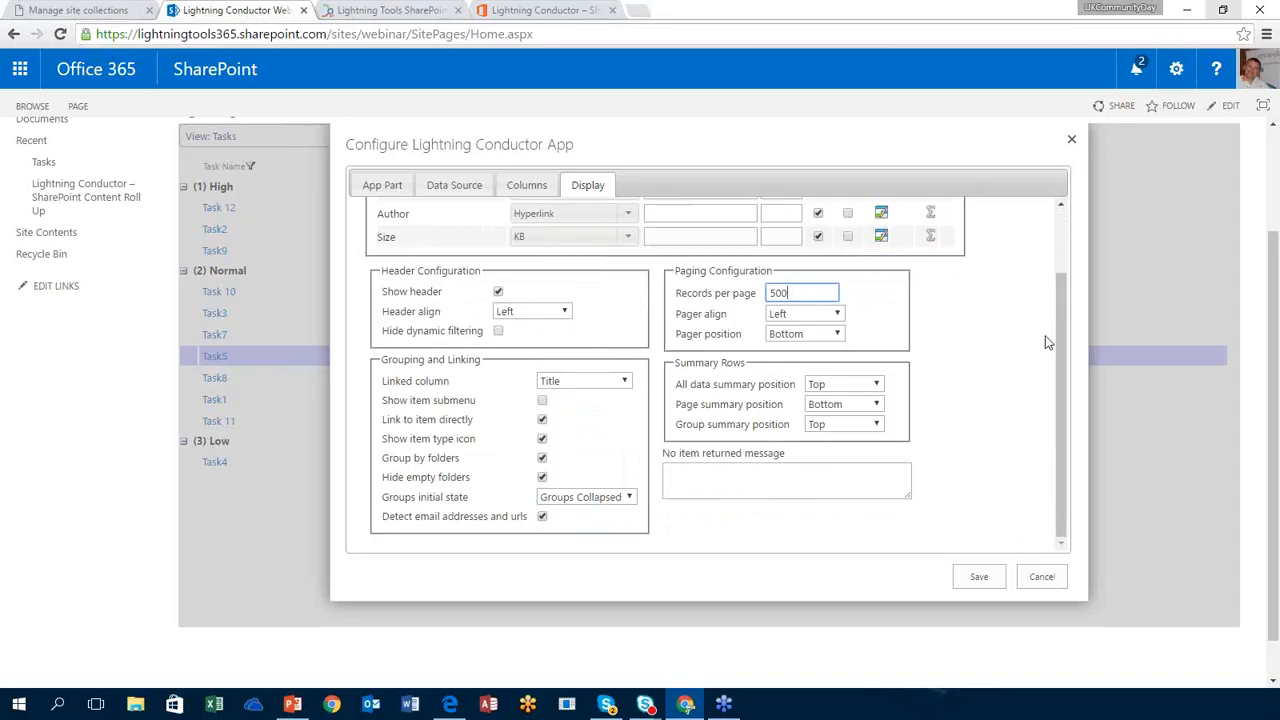
click(1045, 342)
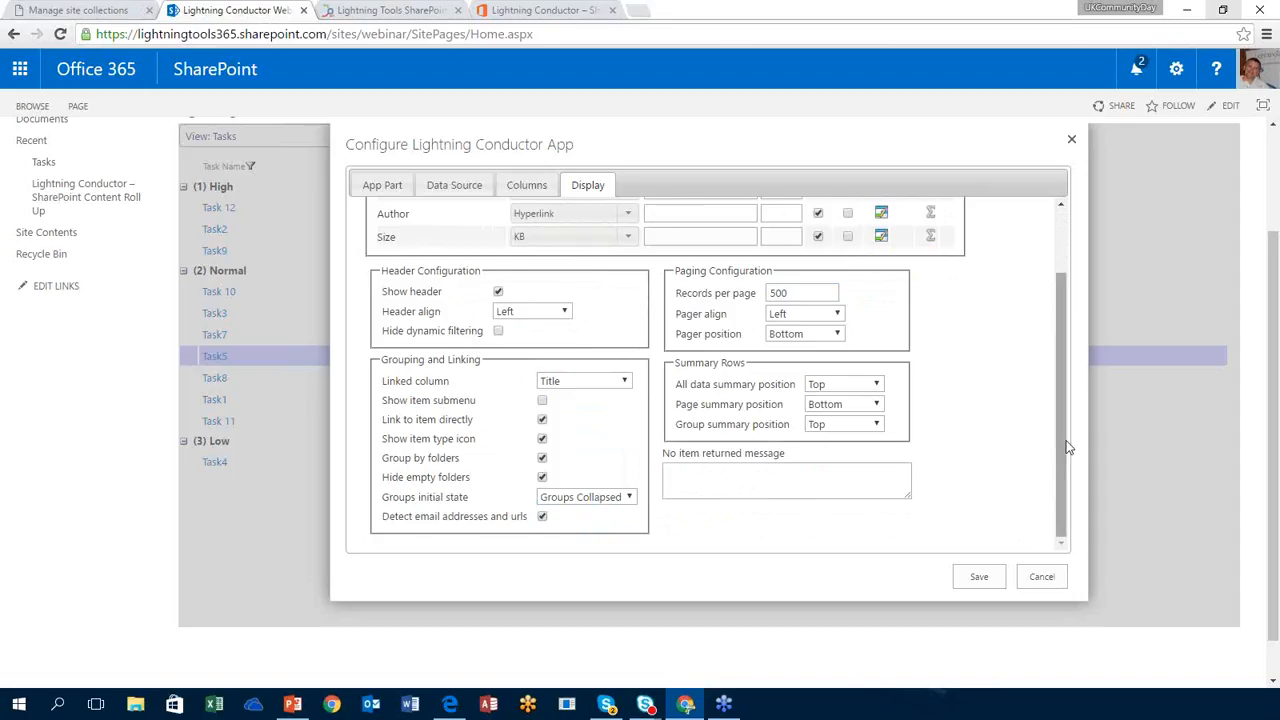
drag(1070, 443, 1072, 316)
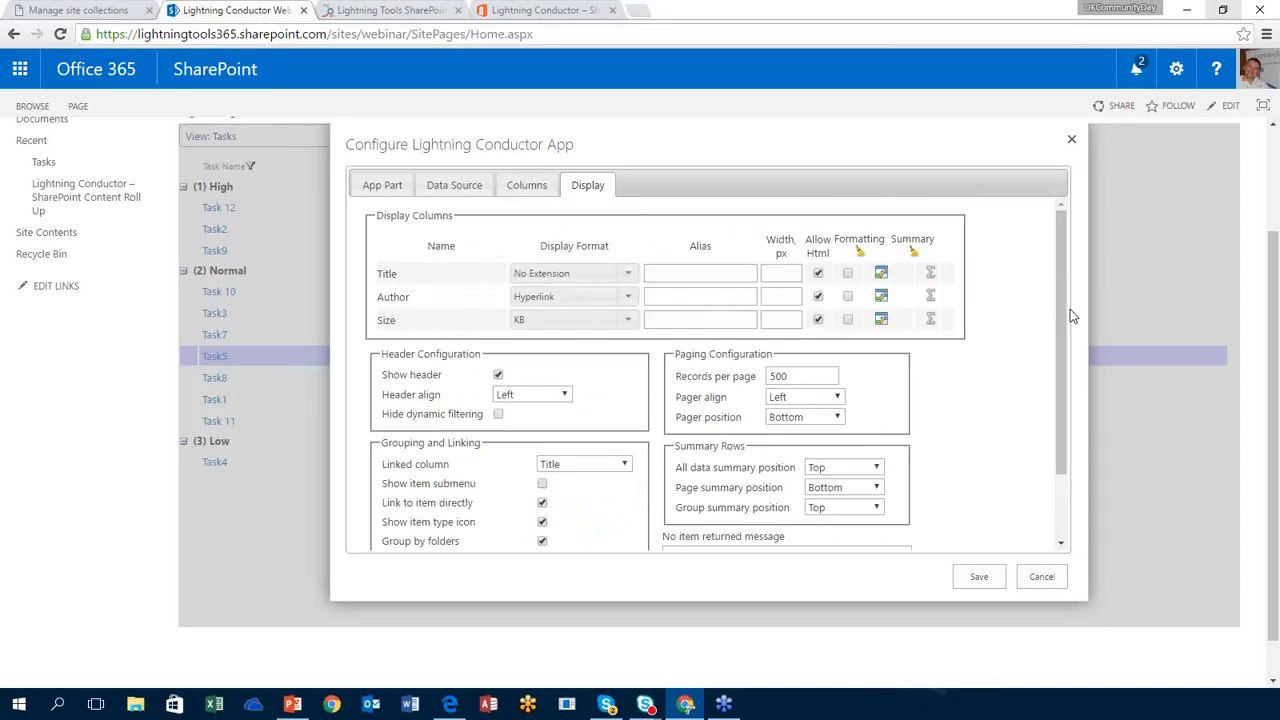
click(979, 578)
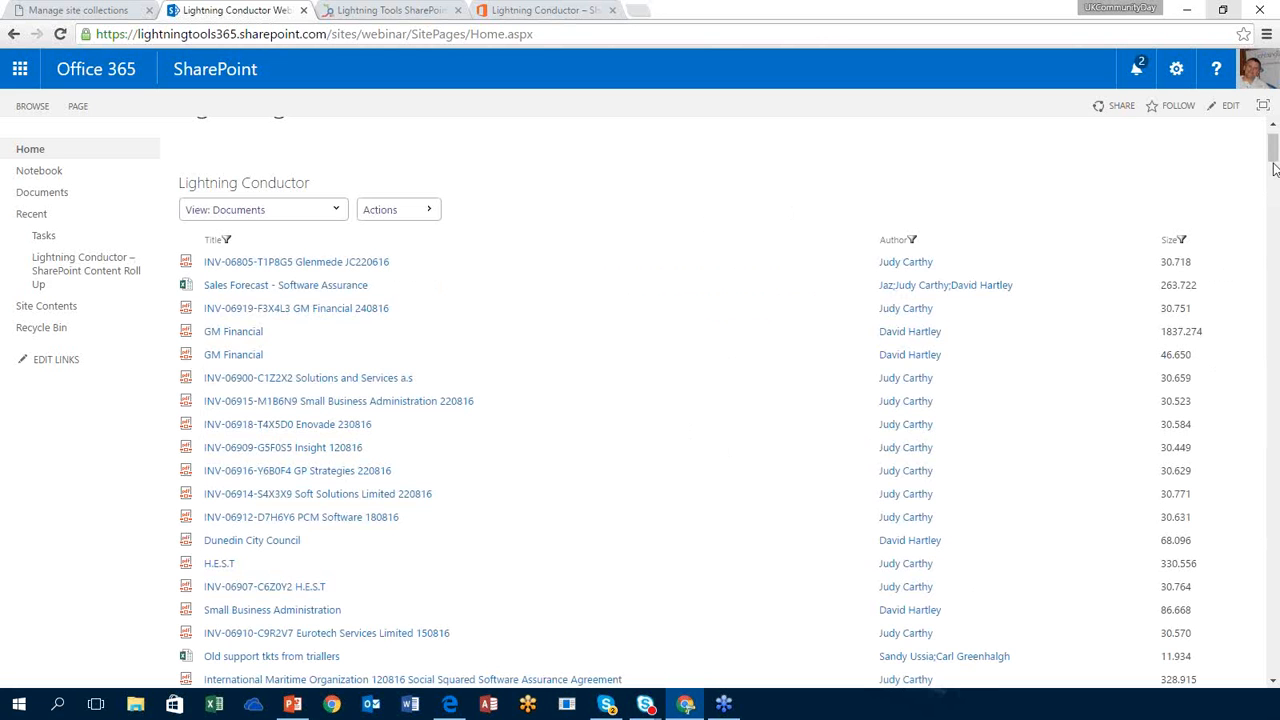
Step: Scroll through the Documents view to check each file's Title, Author and Size
drag(1274, 160, 1238, 131)
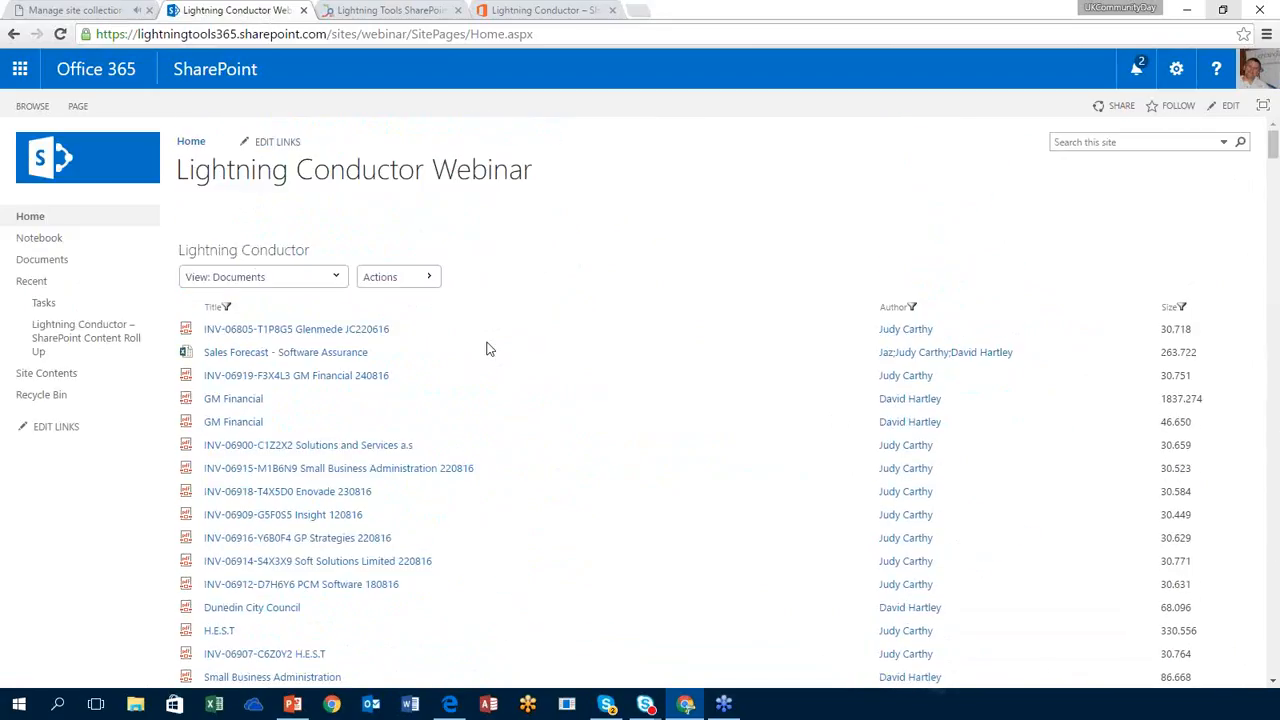
Step: Turn on Display Statistical Information in the Documents view settings and save
click(421, 280)
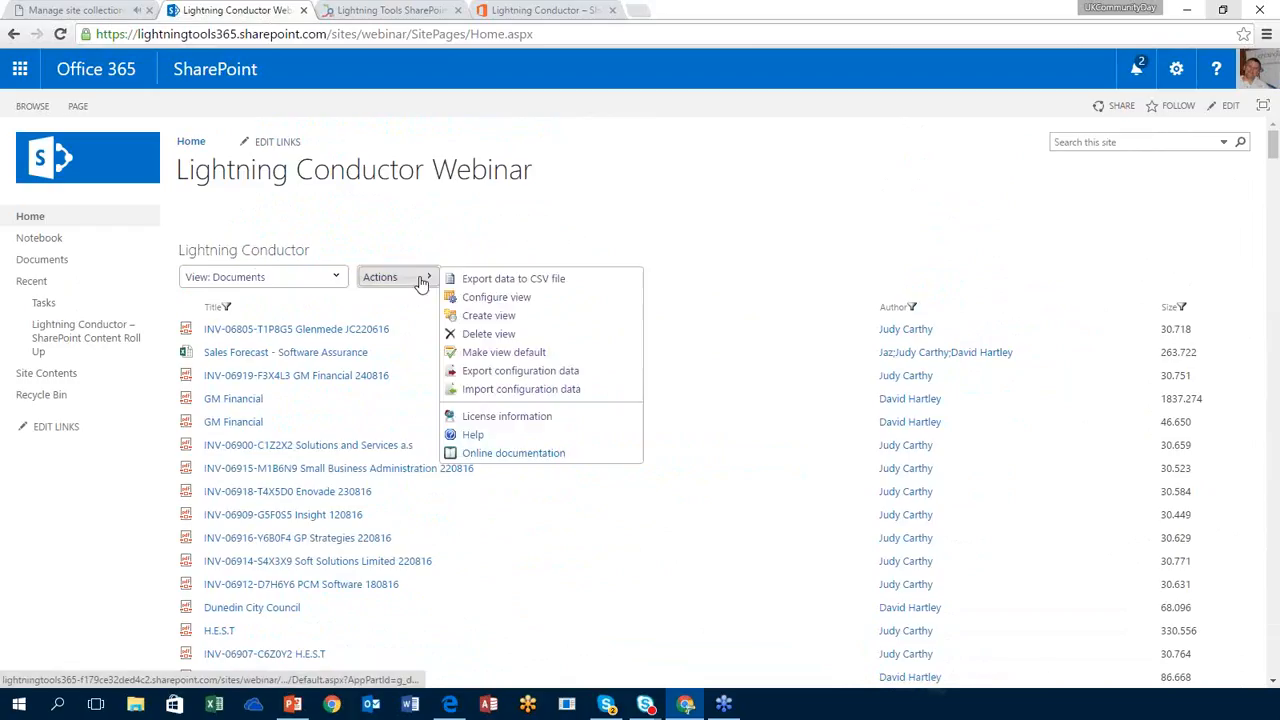
click(541, 299)
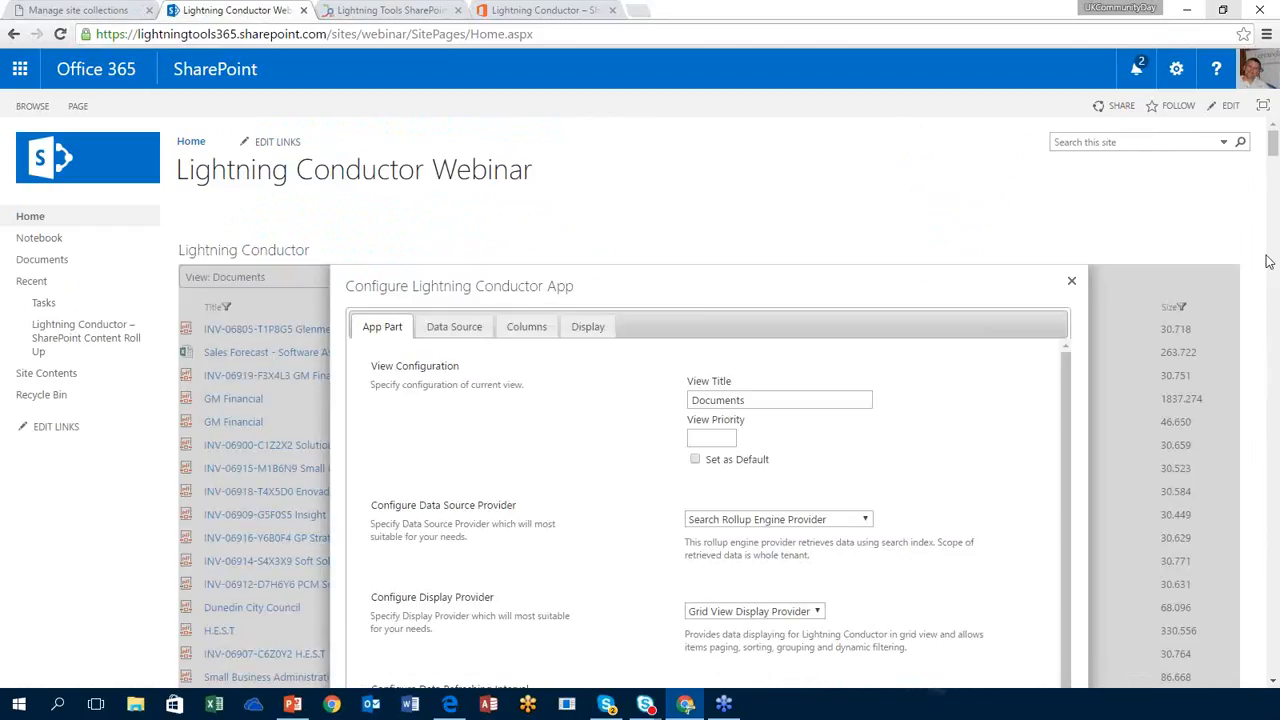
scroll(1273, 167, down, 1)
scroll(1273, 167, down, 5)
scroll(1273, 167, up, 4)
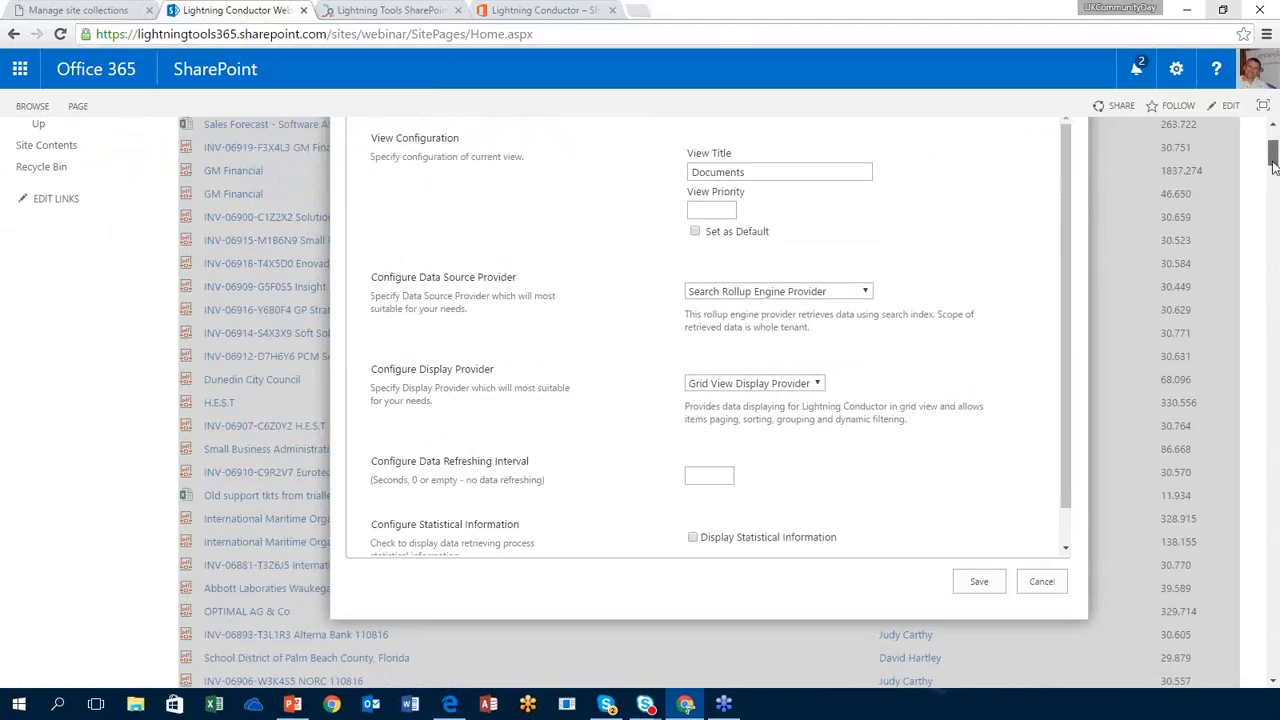
scroll(1064, 403, down, 1)
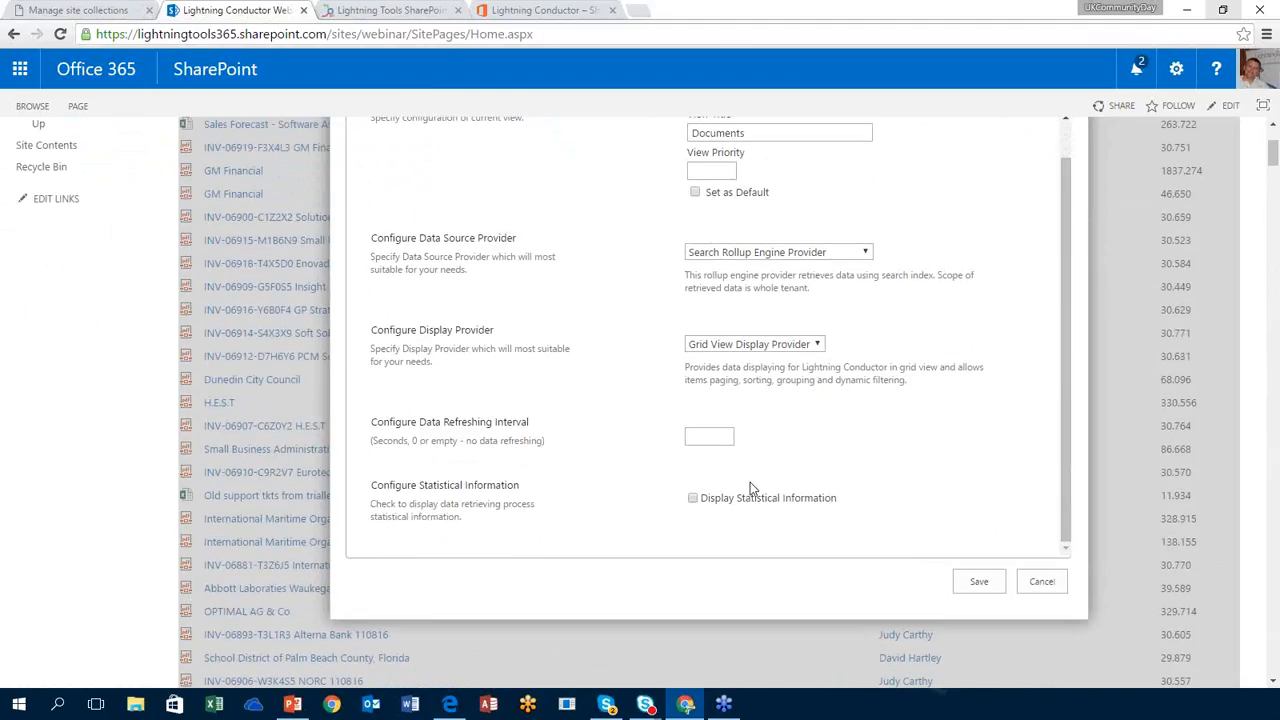
click(692, 498)
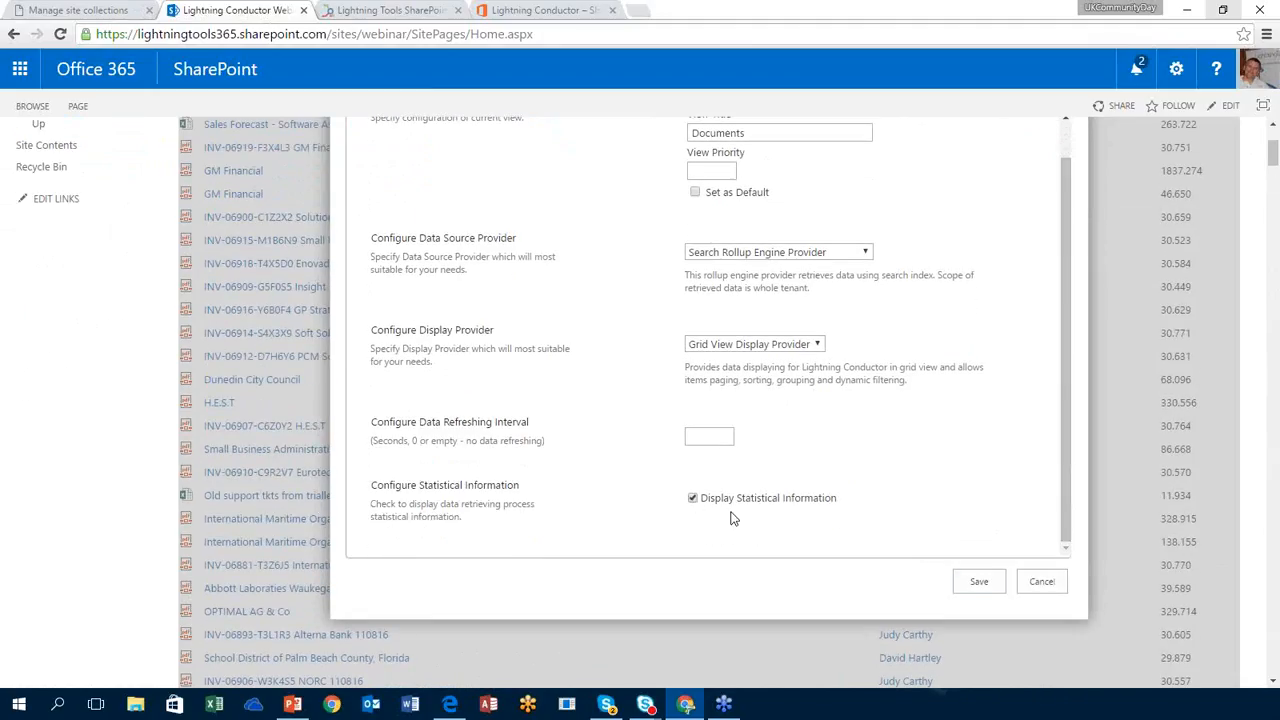
click(980, 582)
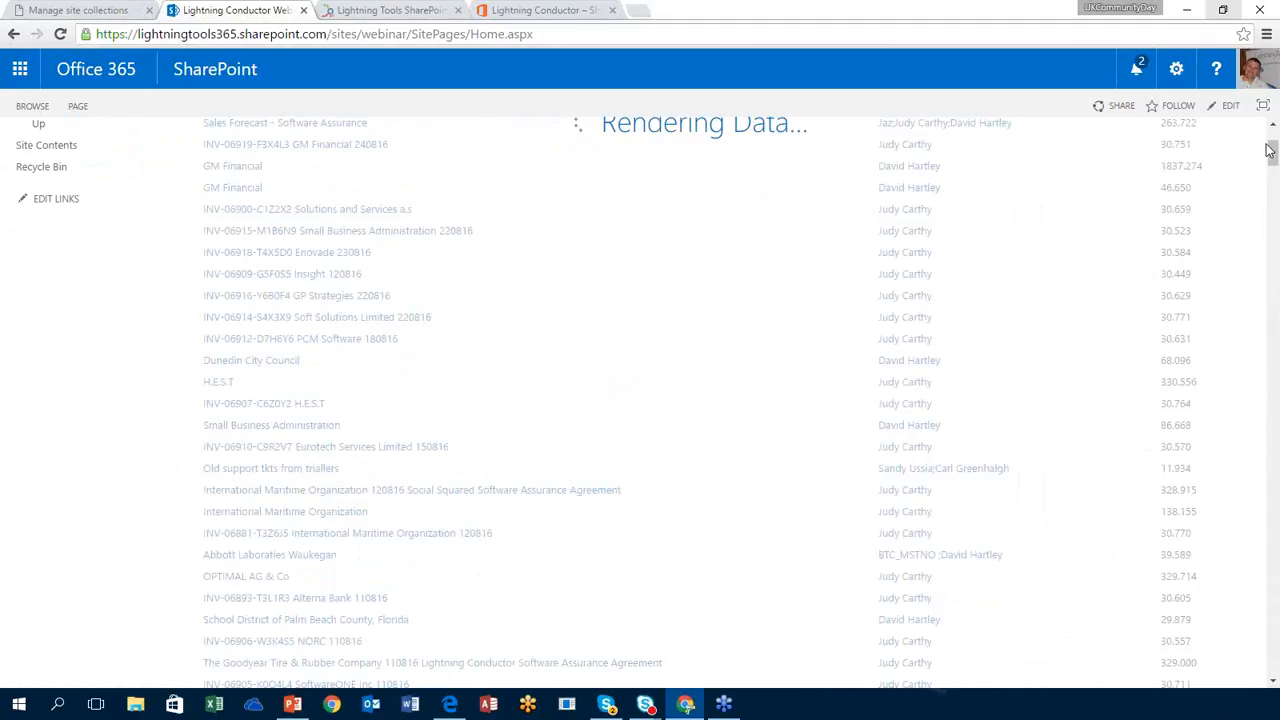
Step: Point out the roll-up statistics: 21 total lists, 500 total items and 1535 ms rollup duration
drag(1273, 155, 1274, 145)
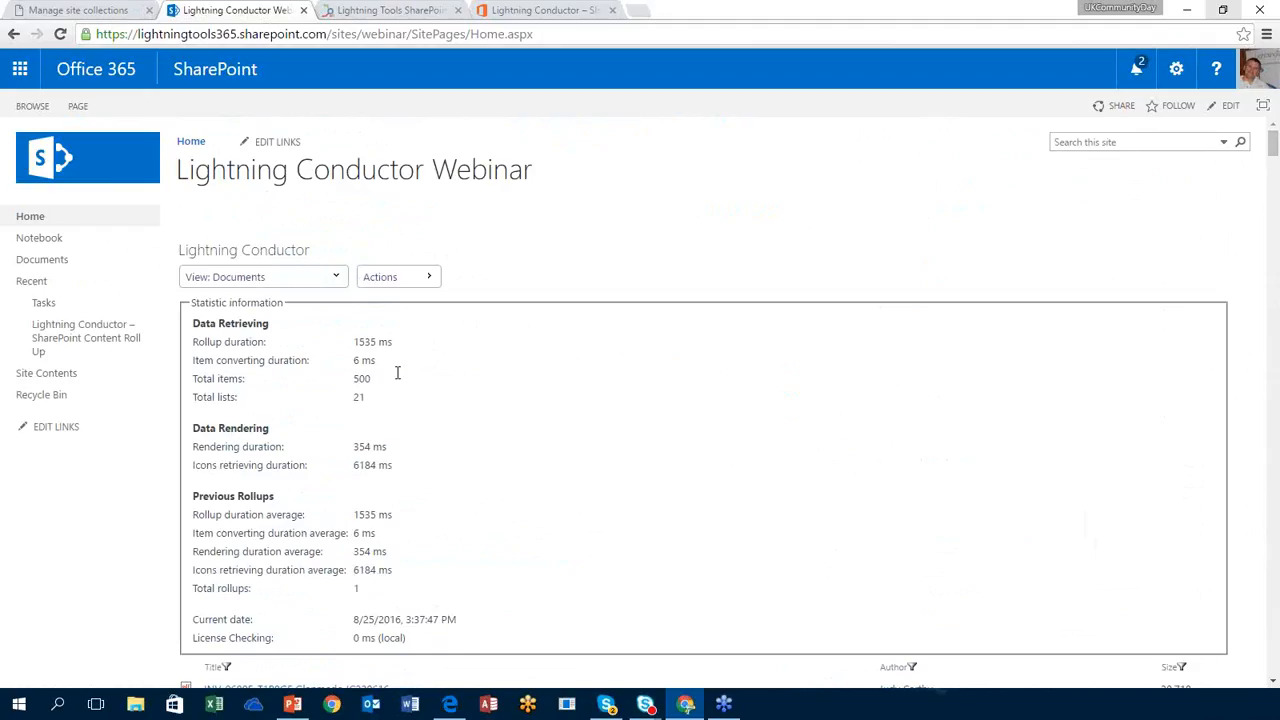
double_click(362, 398)
double_click(362, 379)
drag(376, 342, 354, 342)
drag(1272, 145, 1241, 680)
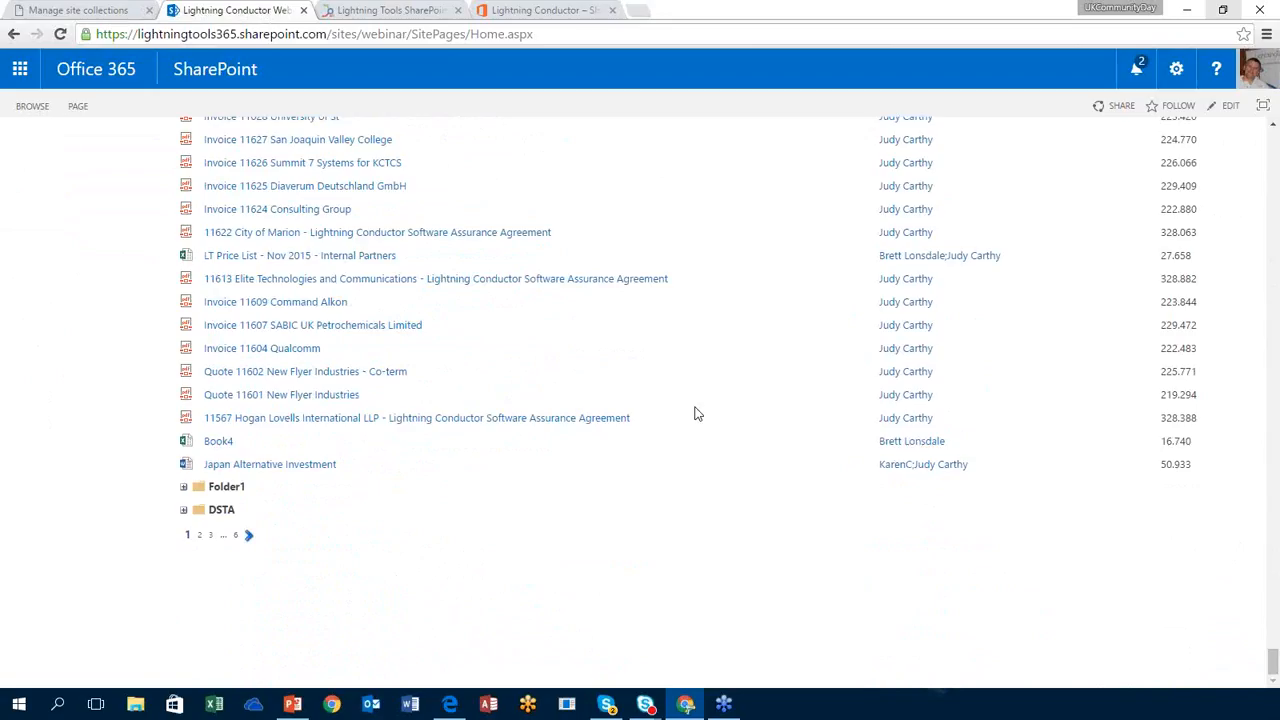
click(200, 537)
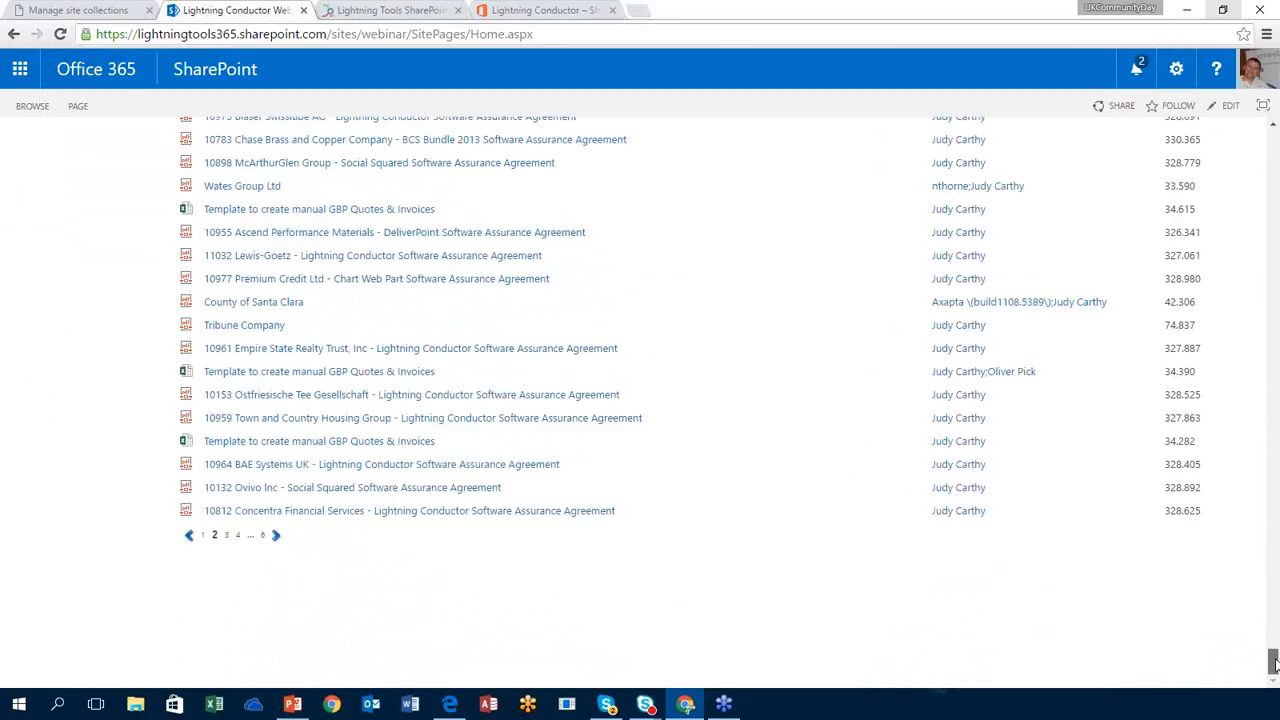
drag(1273, 660, 1247, 691)
click(208, 536)
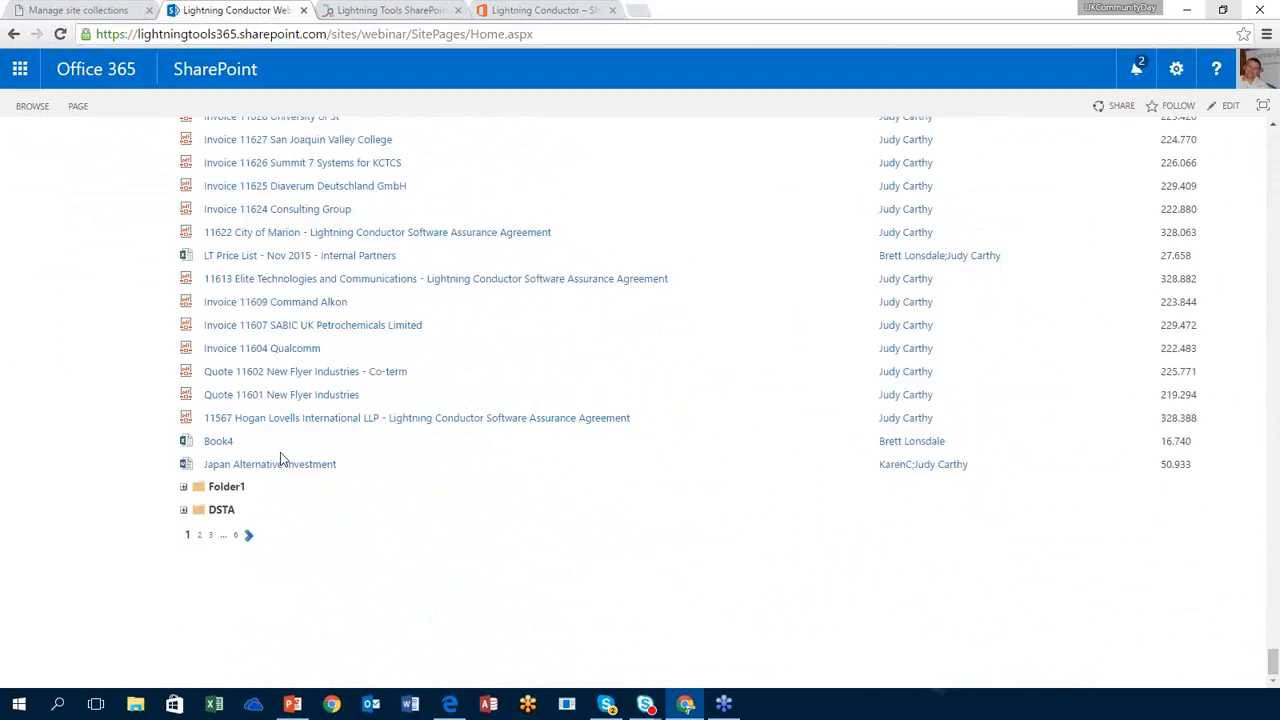
click(183, 509)
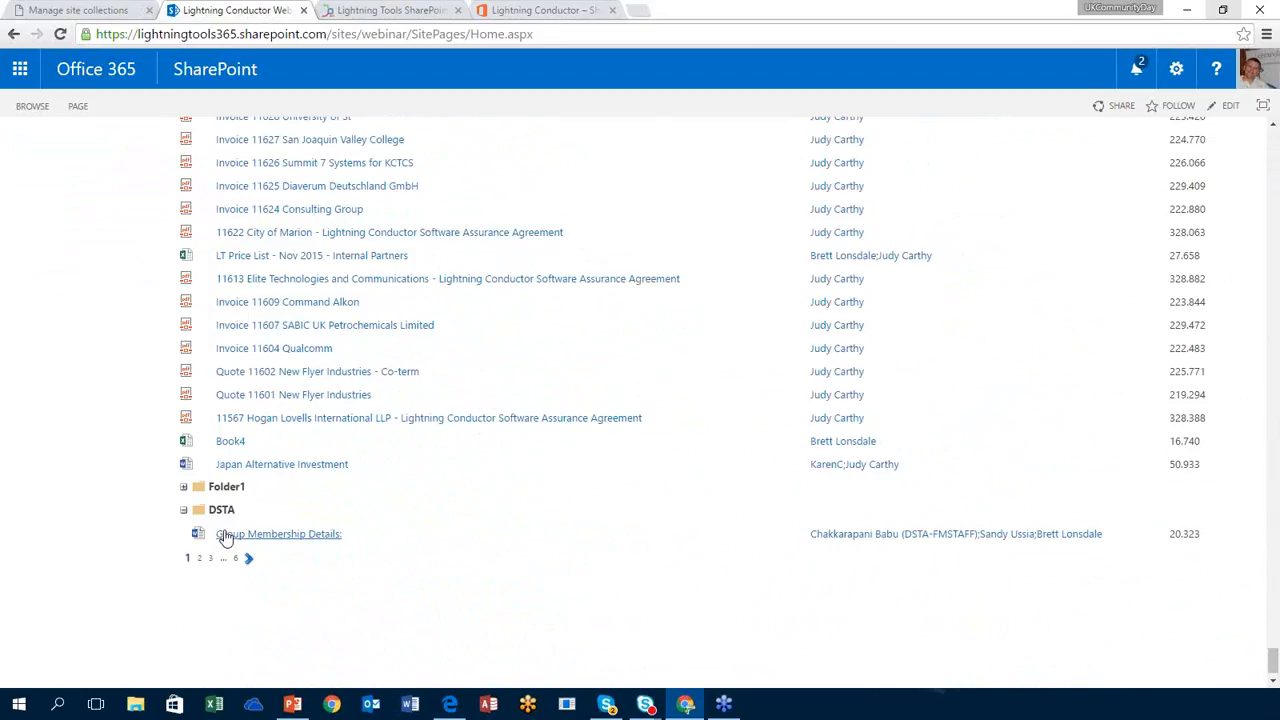
click(183, 510)
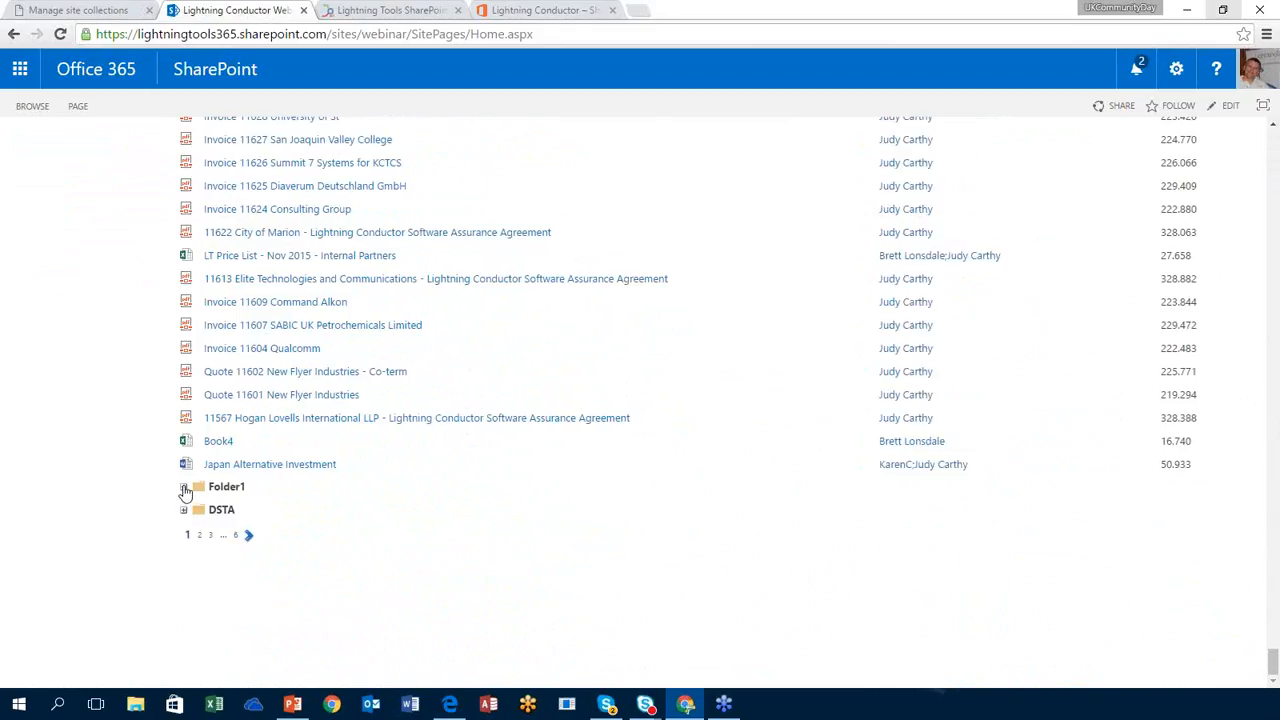
click(183, 487)
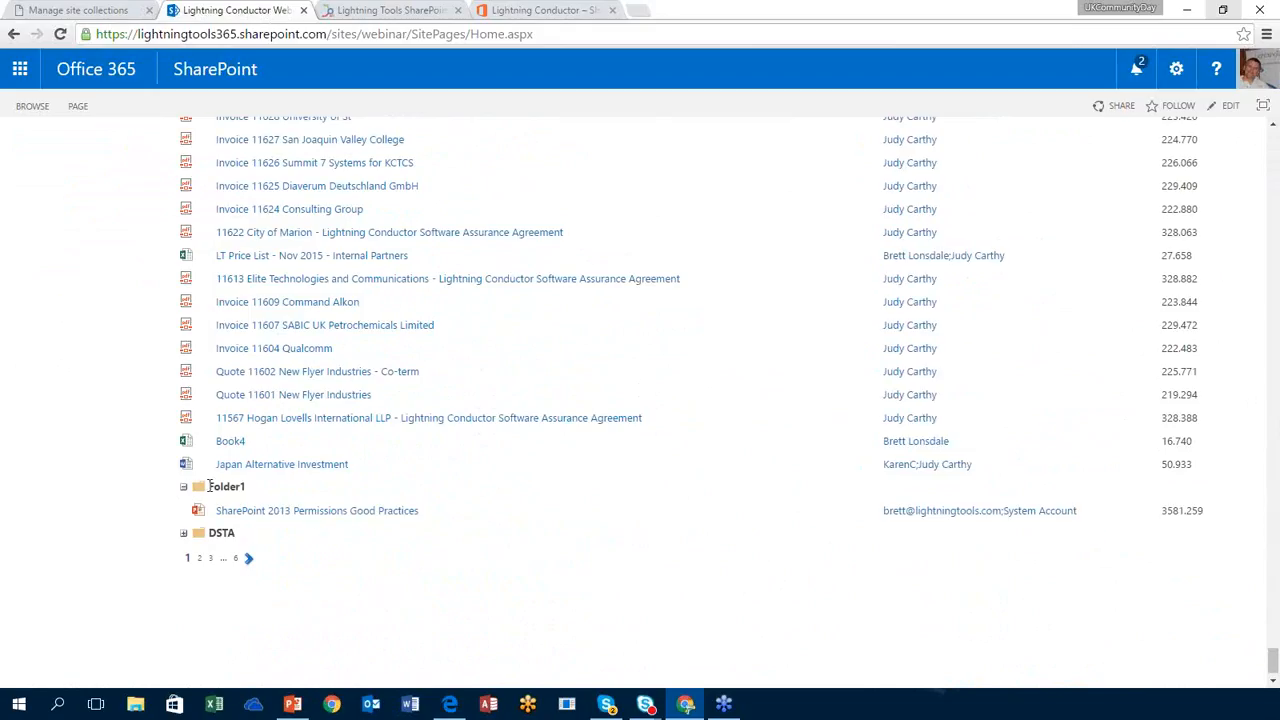
click(184, 487)
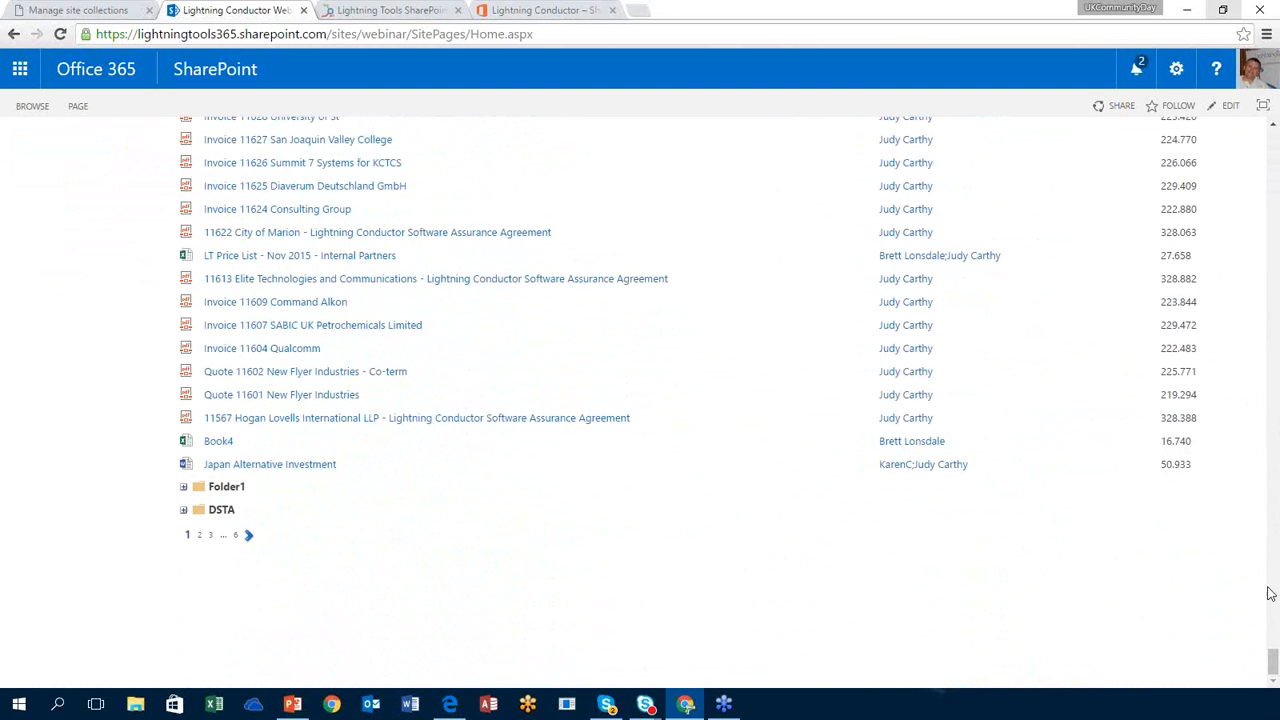
drag(1273, 662, 1274, 138)
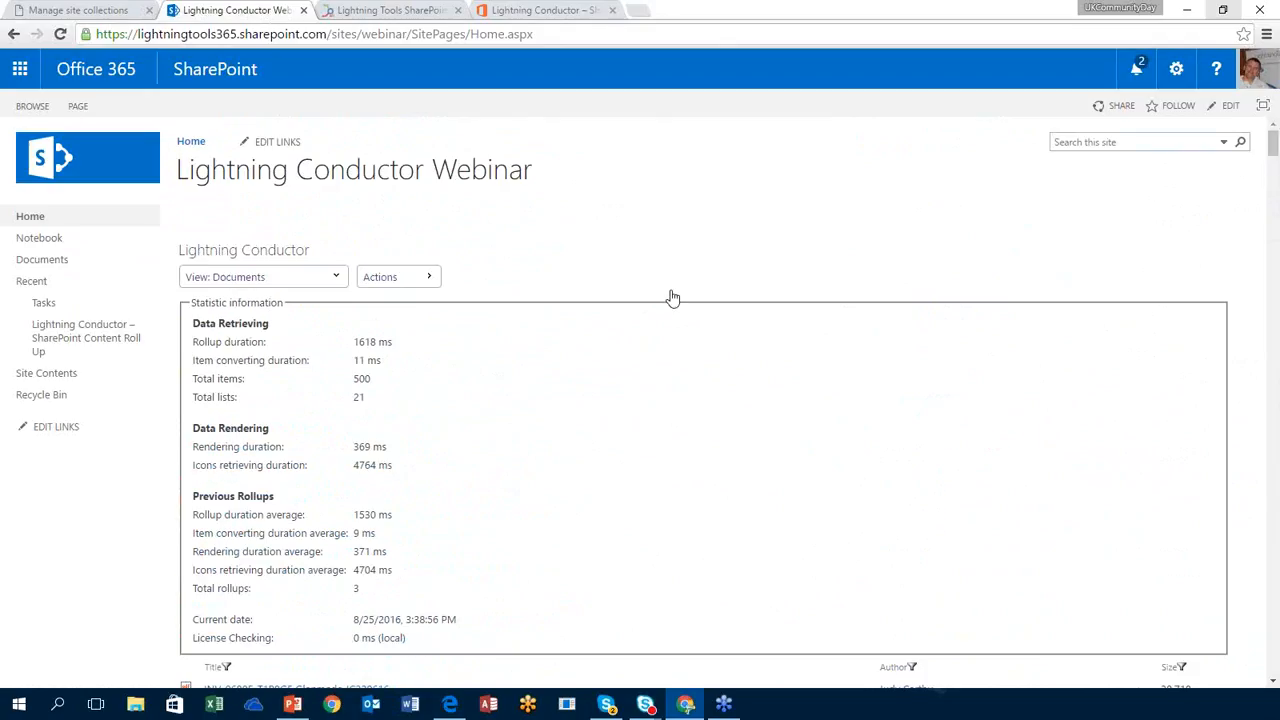
click(298, 277)
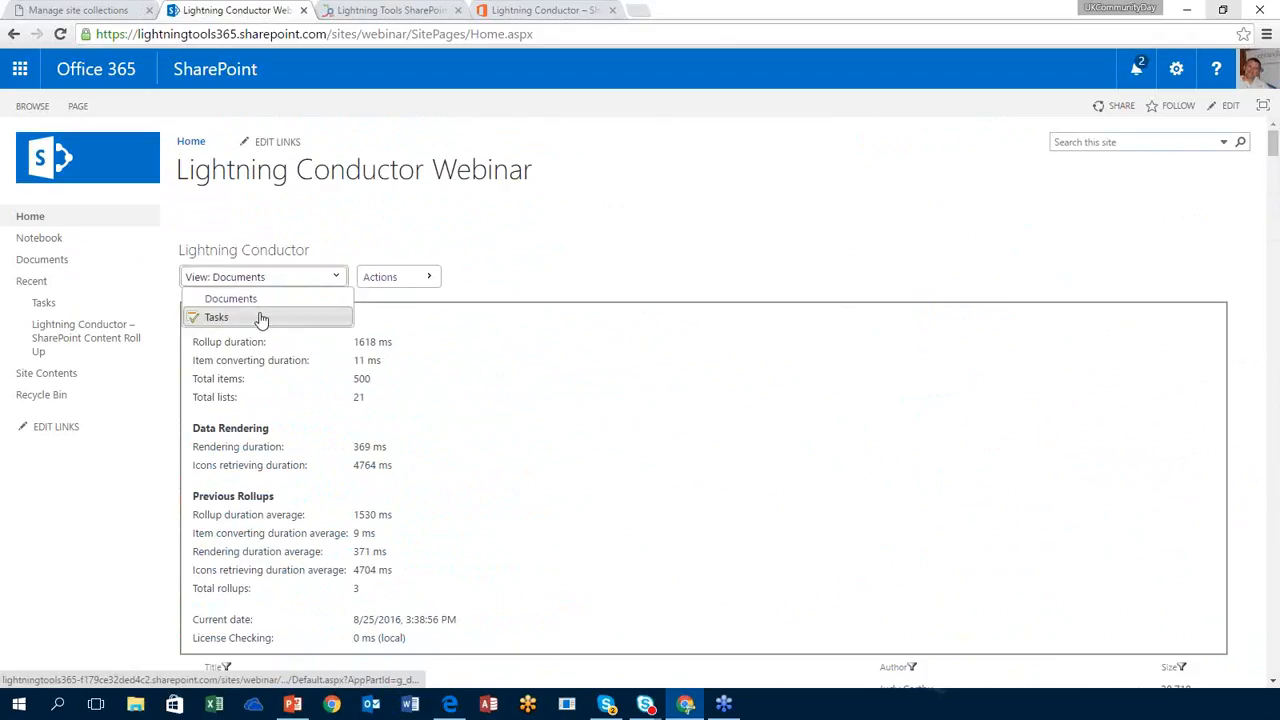
Step: Preview the grouped Tasks view, switch back to Documents, and open the web part's Actions menu
click(259, 318)
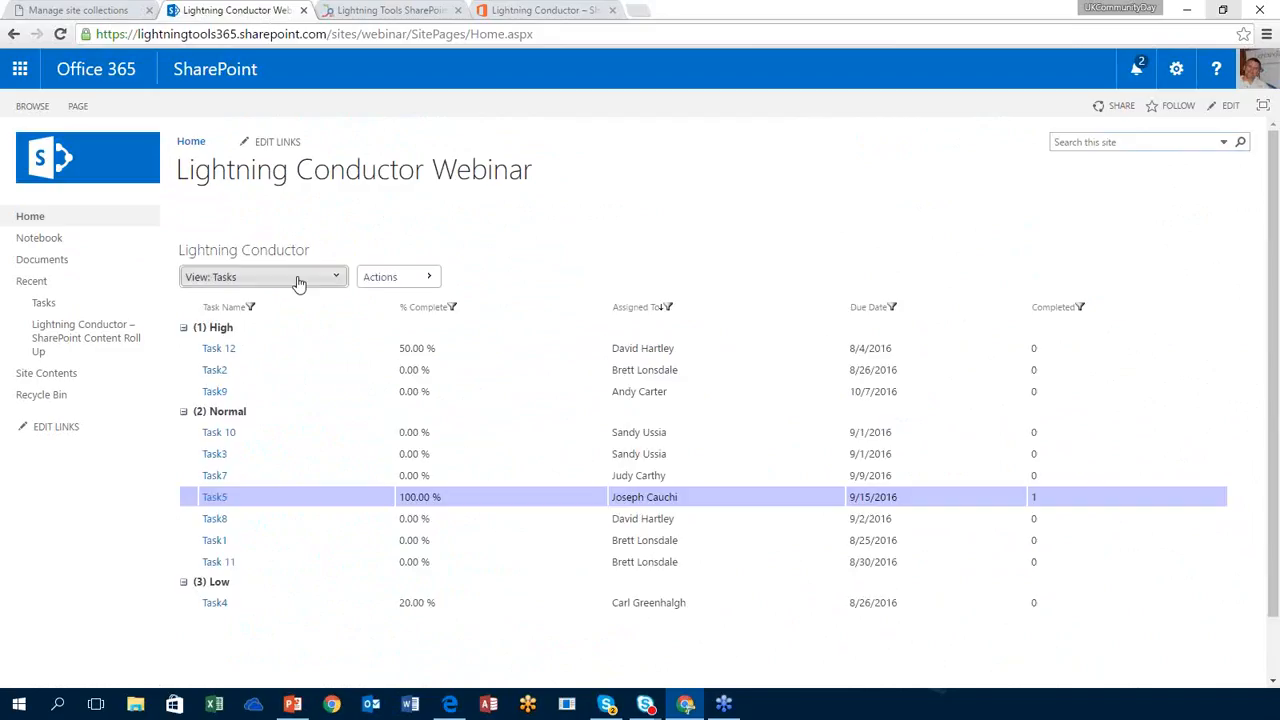
click(298, 278)
click(290, 298)
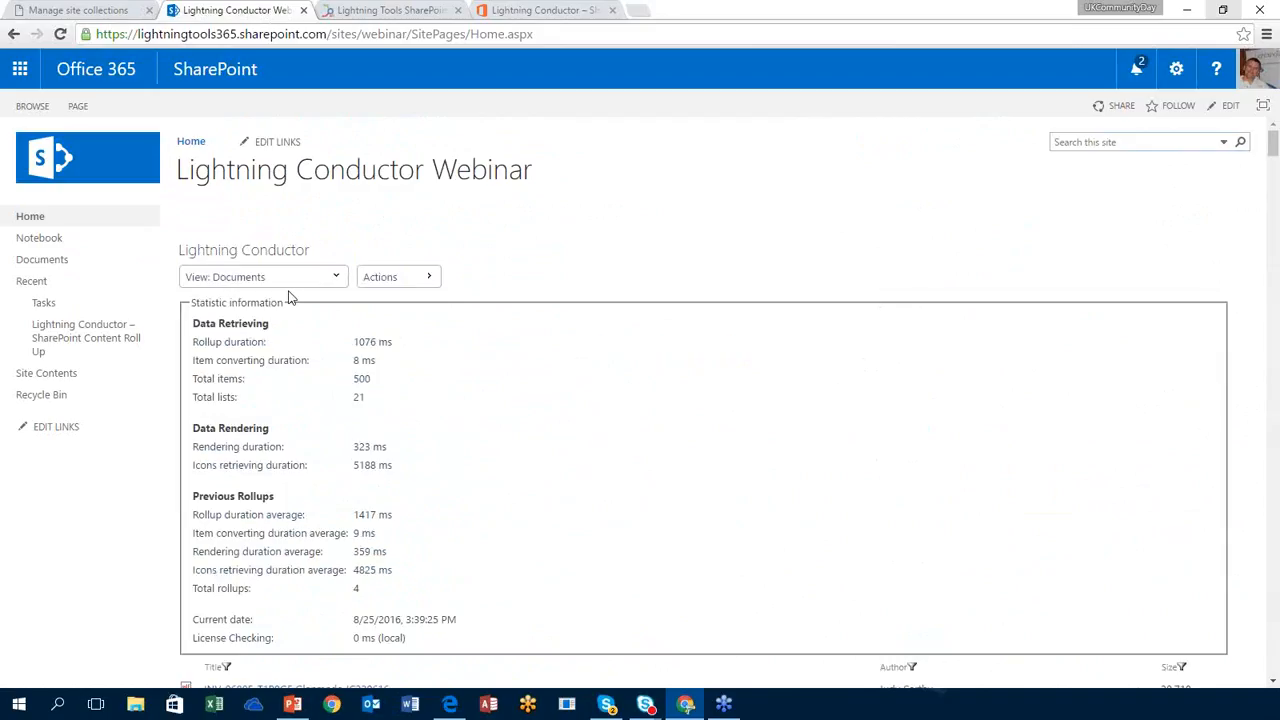
click(384, 283)
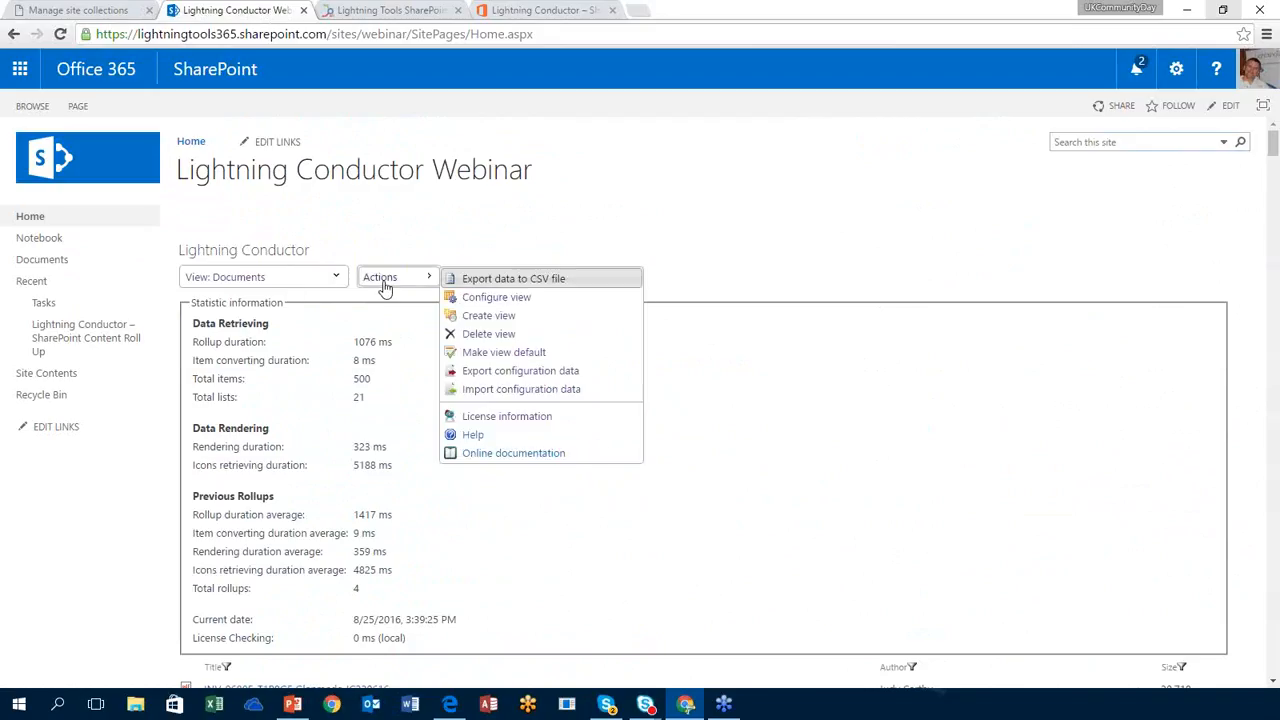
Step: Create a new view titled 'Tasks Calendar' that renders with the XSL Style Display Provider
click(499, 322)
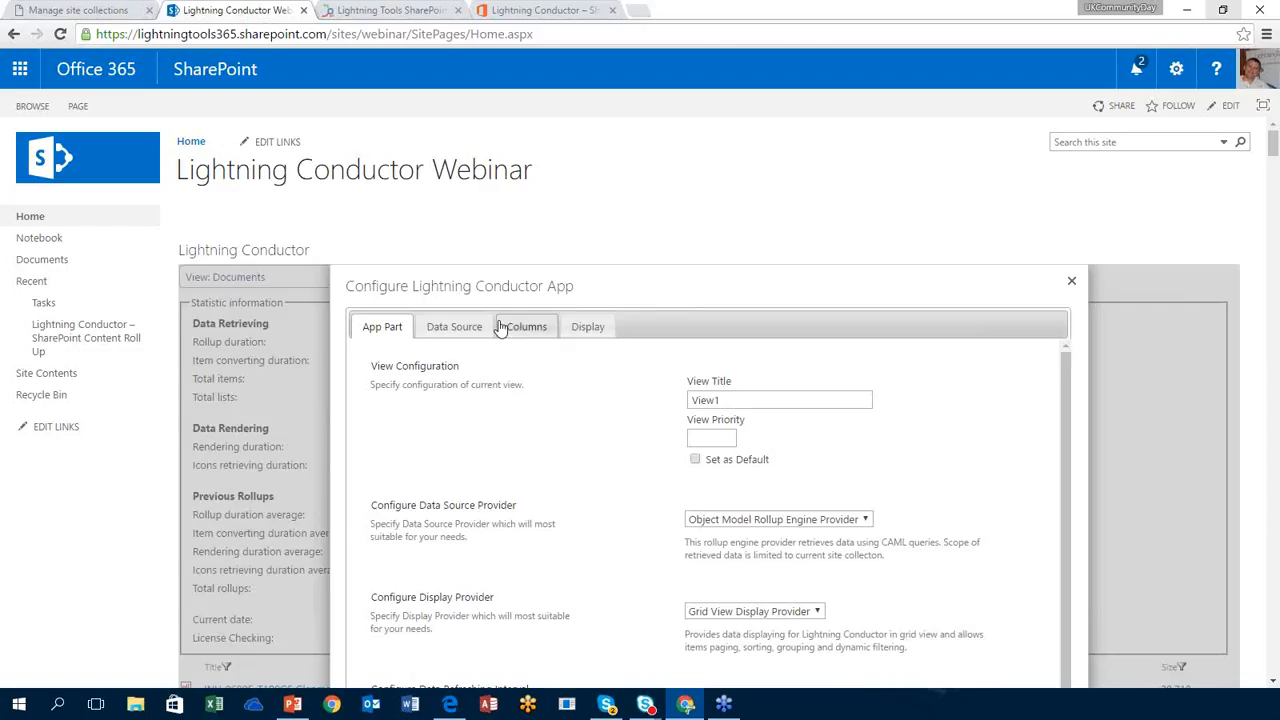
double_click(722, 402)
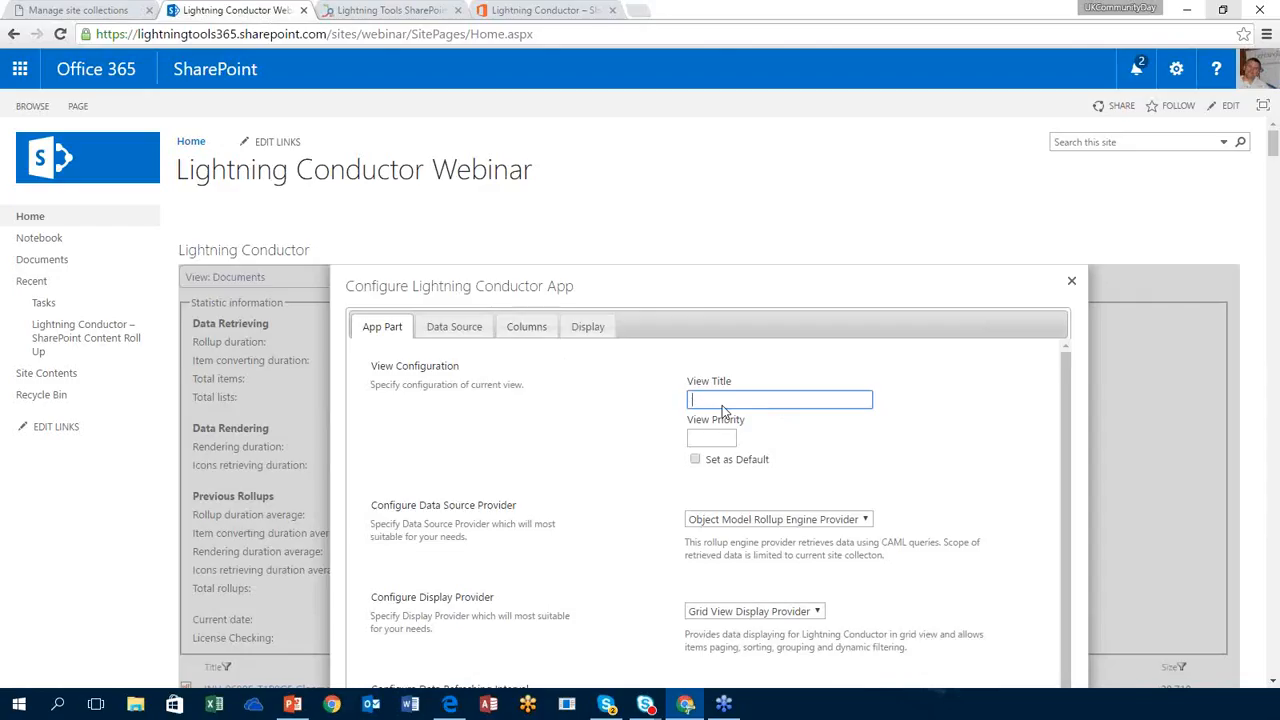
text(Tasks Calendar)
click(777, 613)
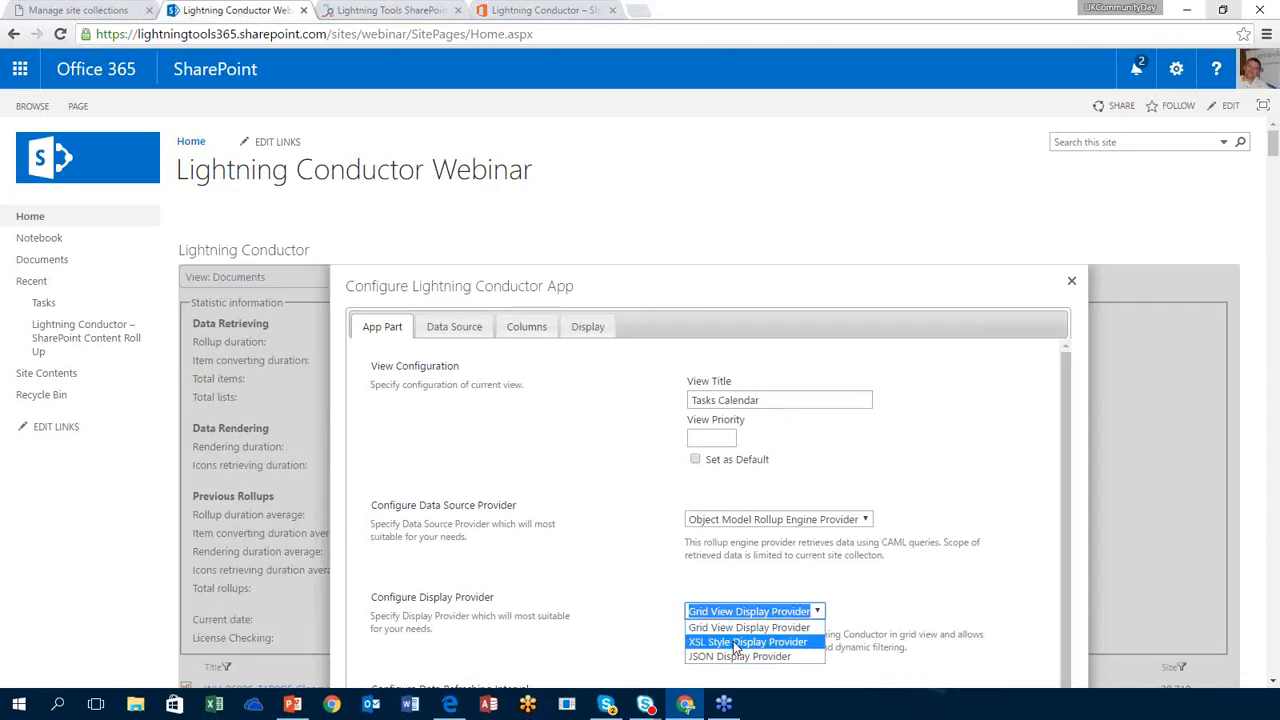
click(741, 645)
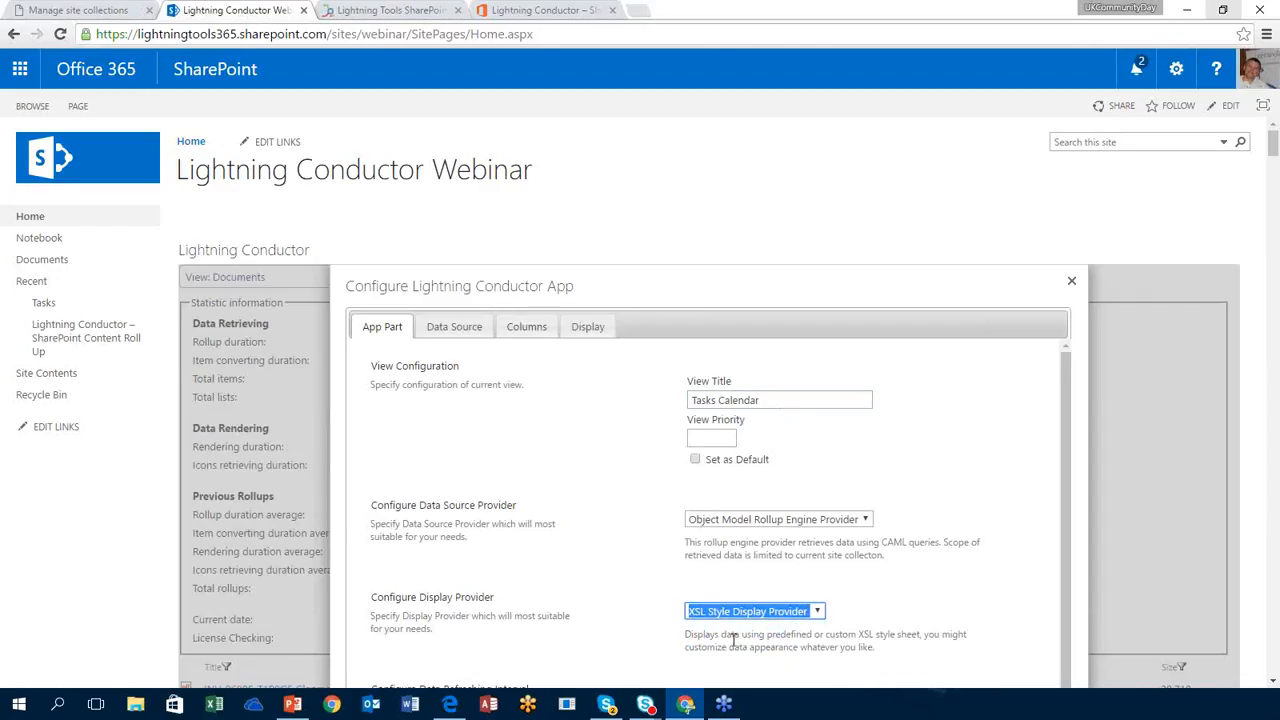
click(493, 341)
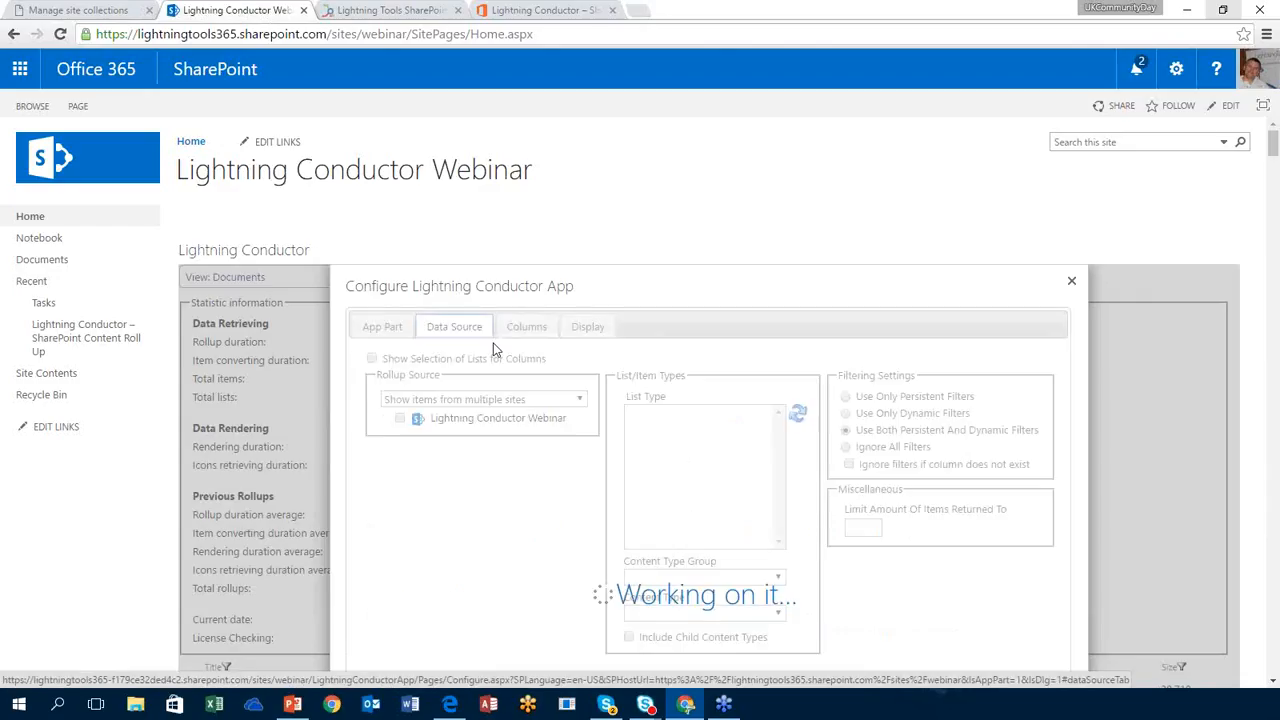
Step: Roll up Tasks lists from the current site collection and include every available column
click(480, 399)
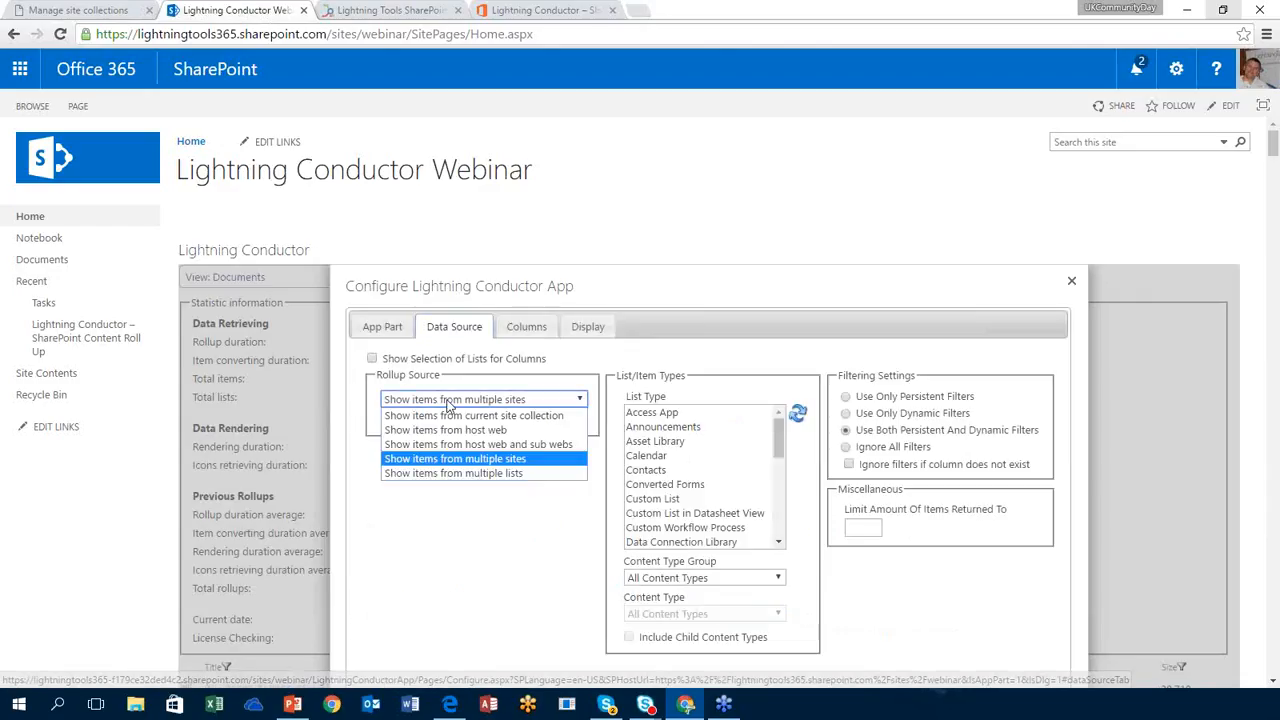
click(483, 418)
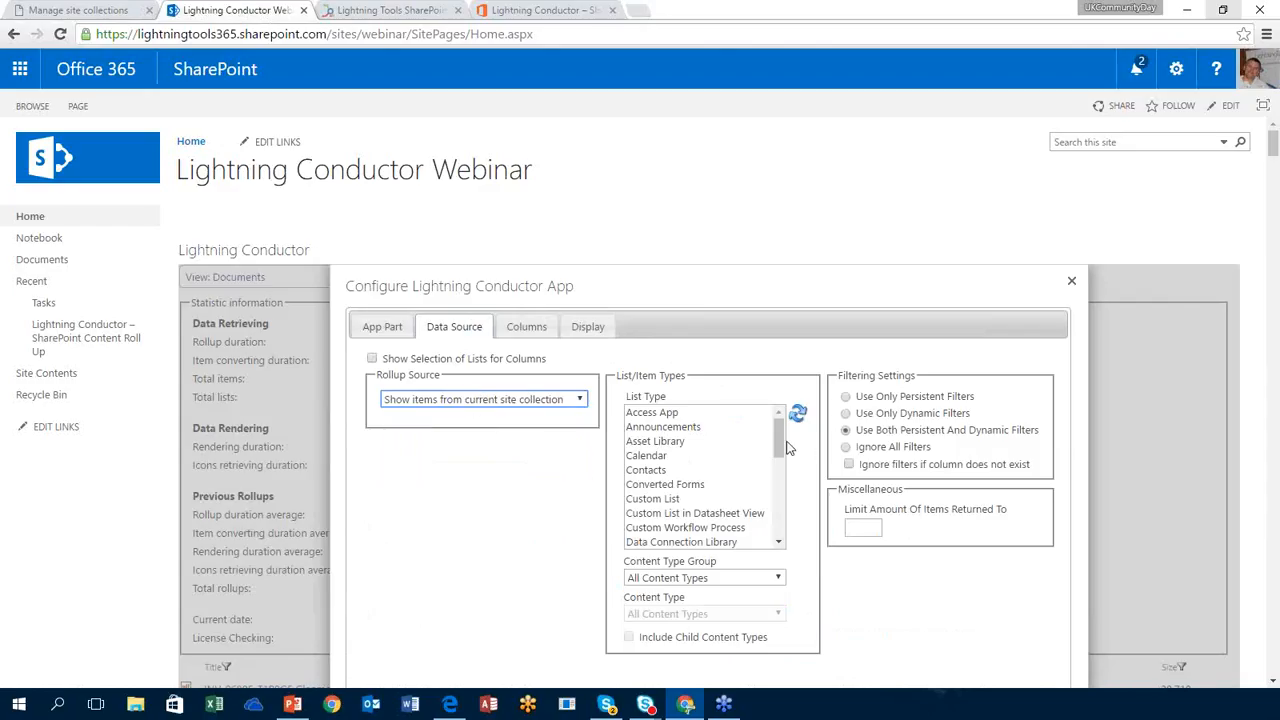
drag(784, 440, 766, 506)
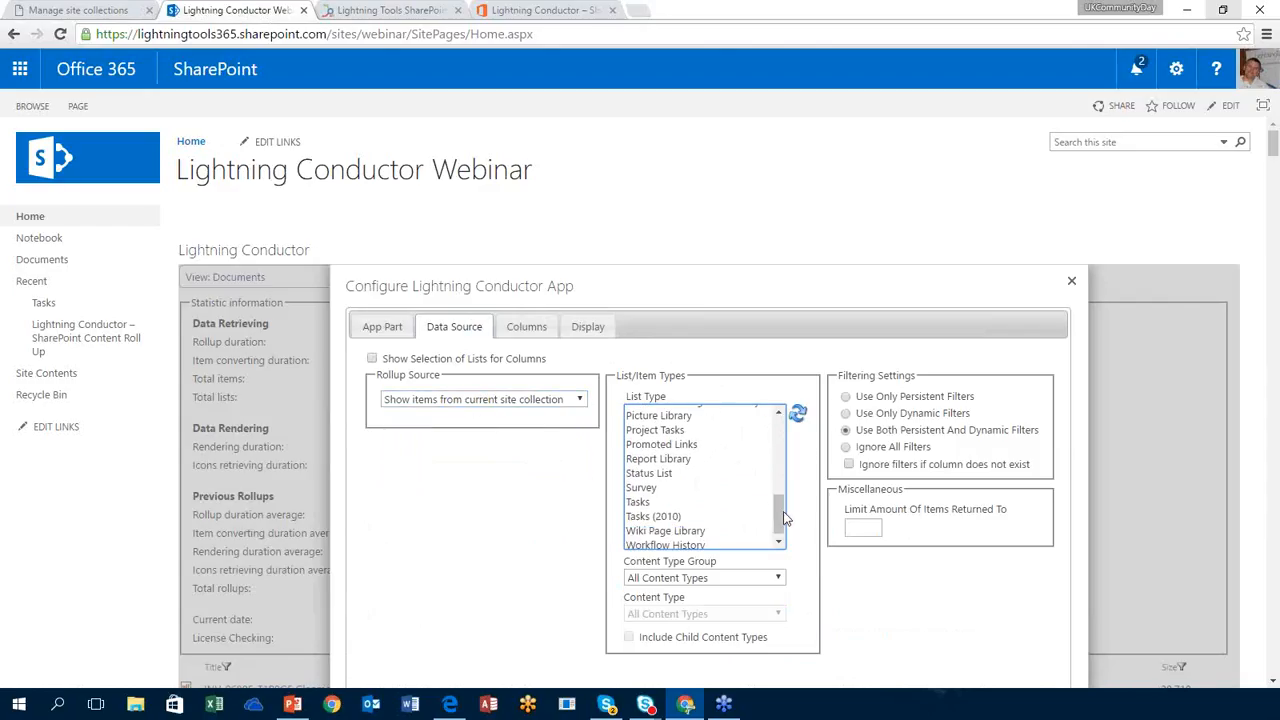
click(753, 510)
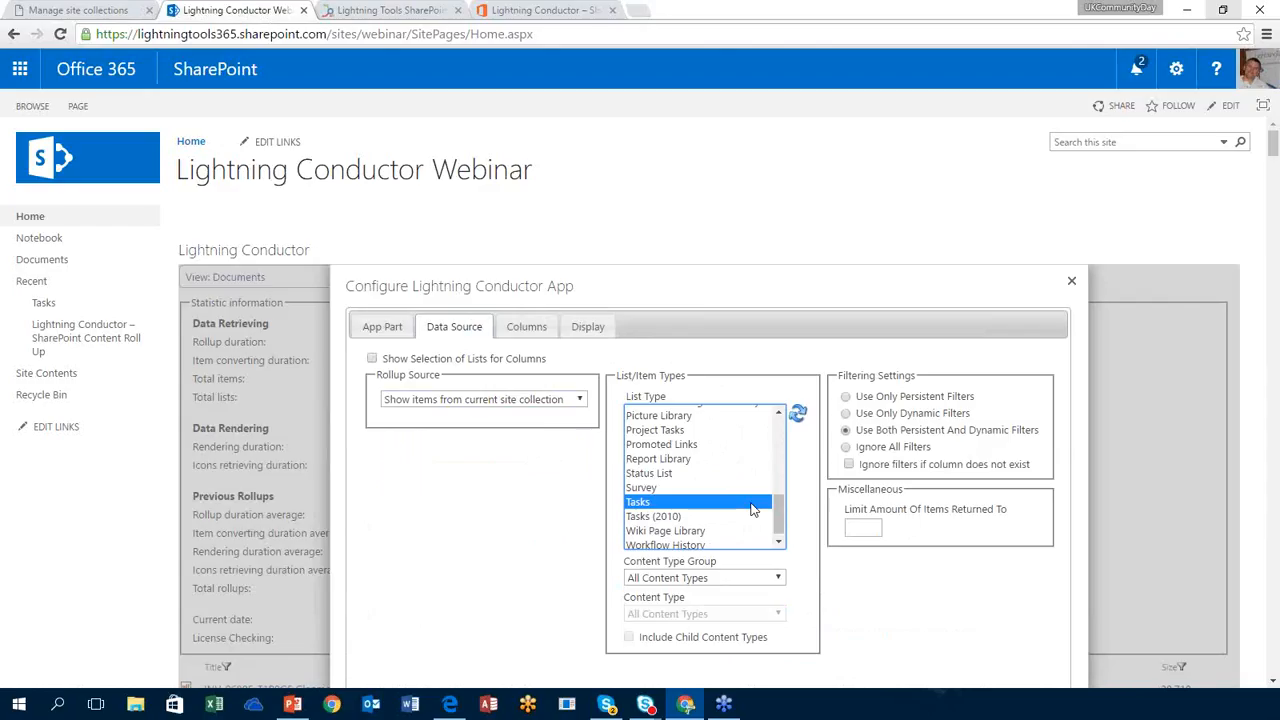
click(530, 330)
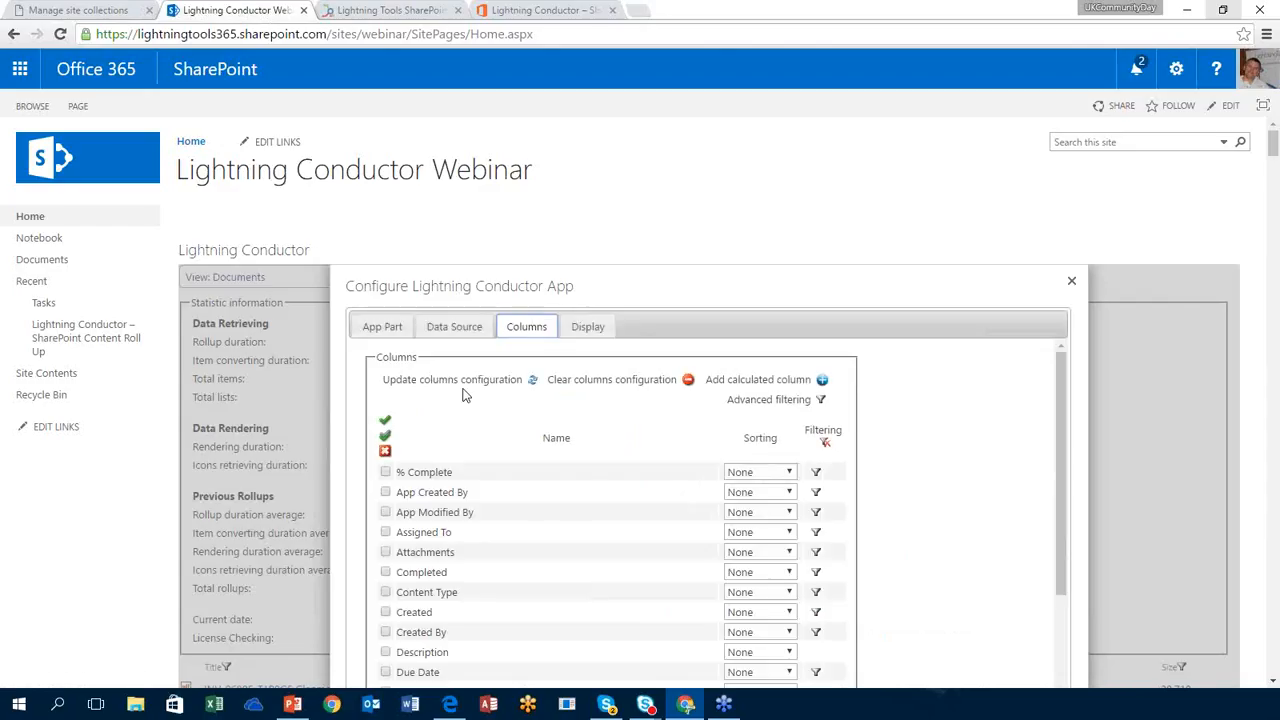
click(384, 426)
Step: Apply the LightningTools Calendar XSL style and save the Tasks Calendar view
click(600, 328)
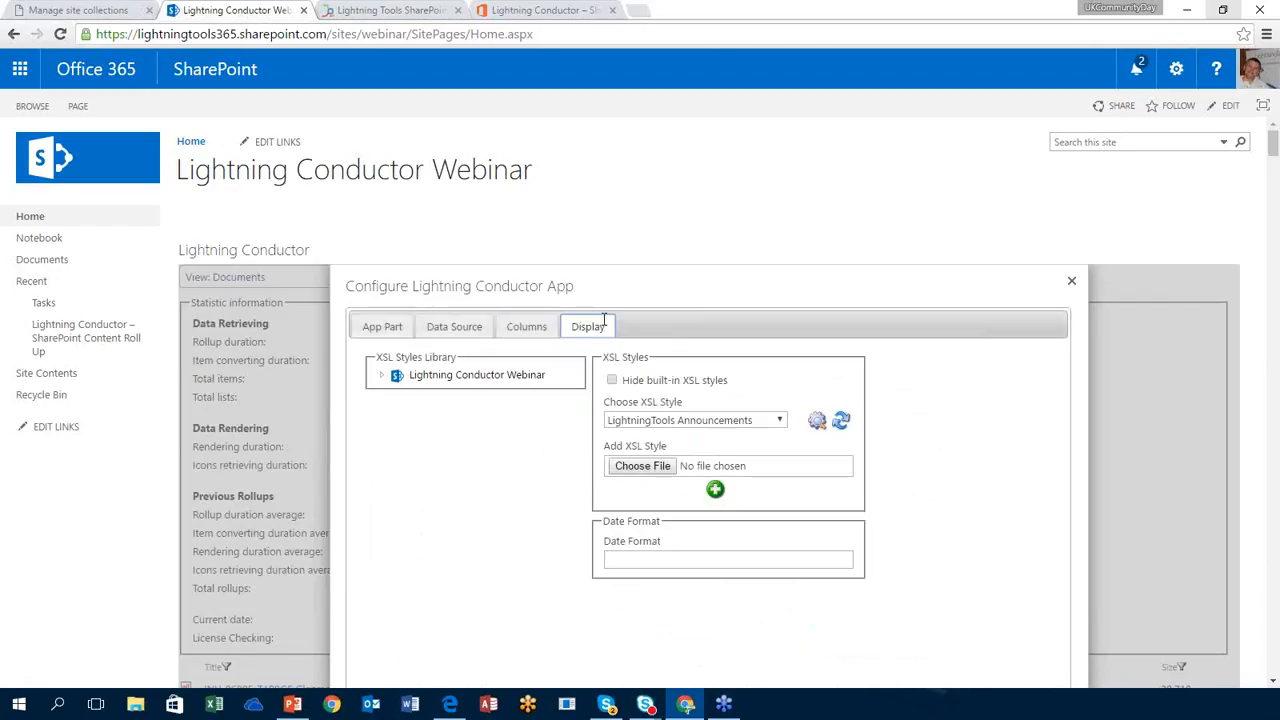
click(777, 421)
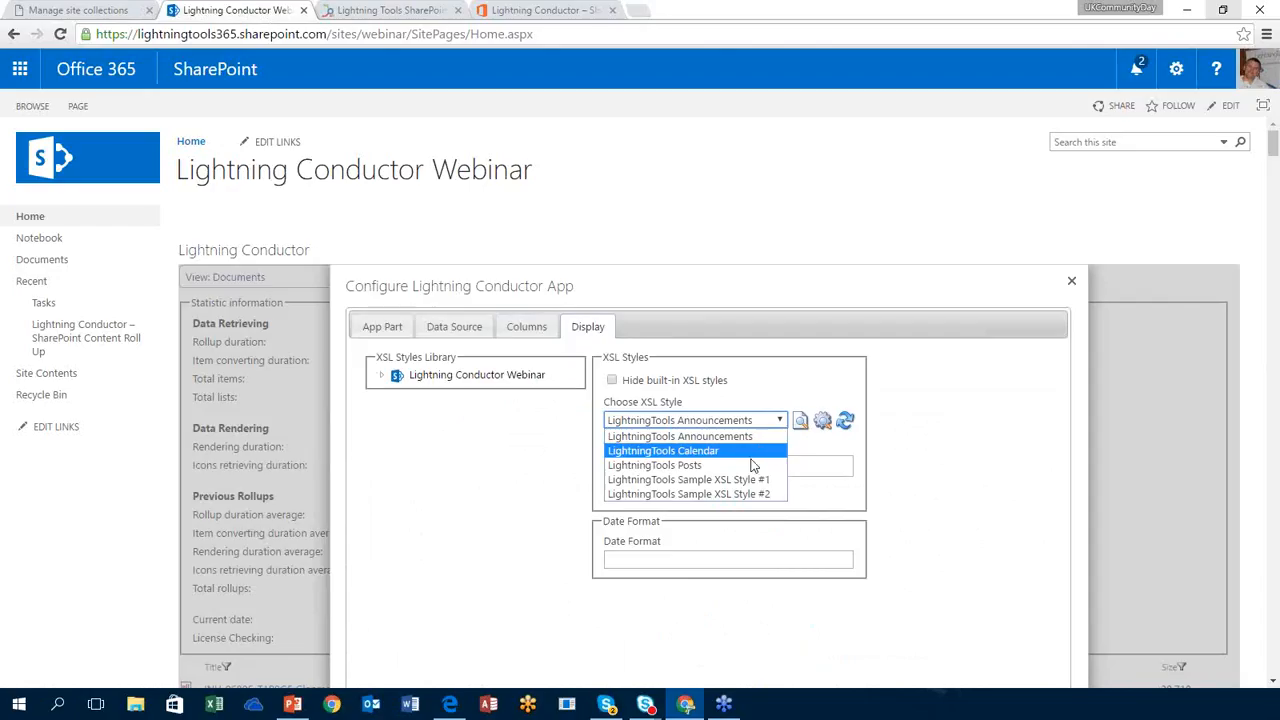
click(724, 452)
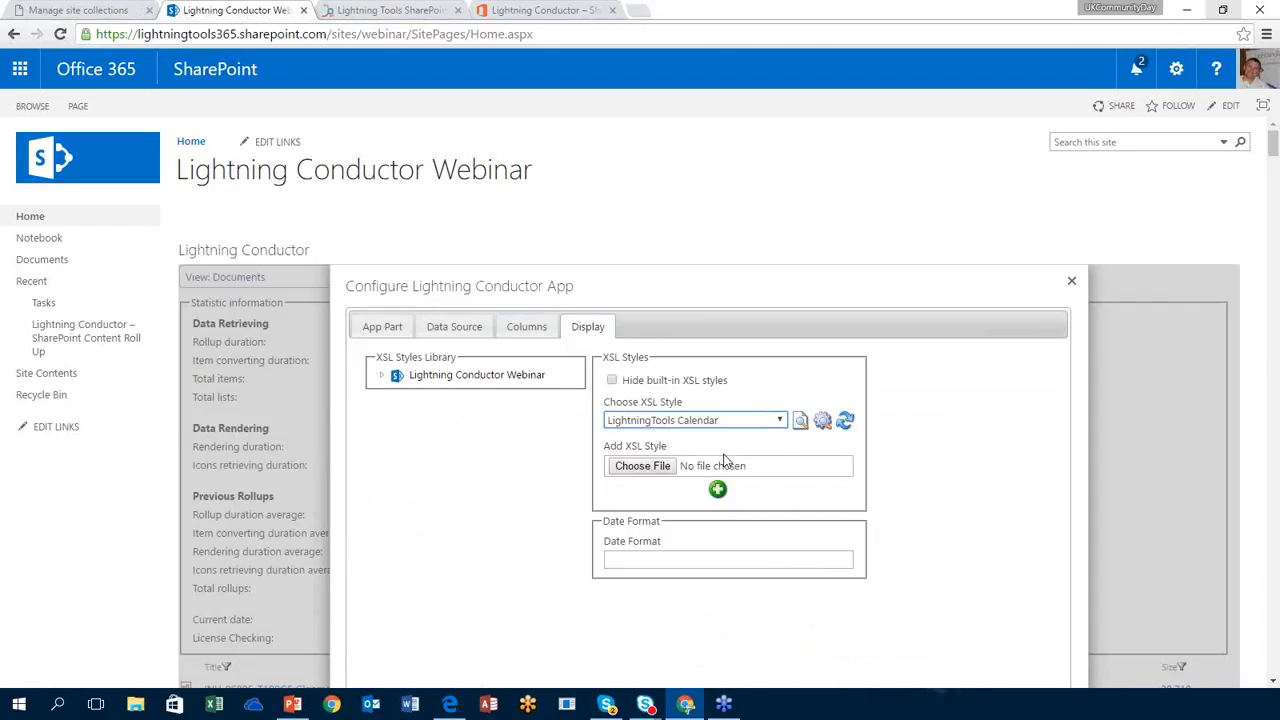
scroll(1030, 456, down, 3)
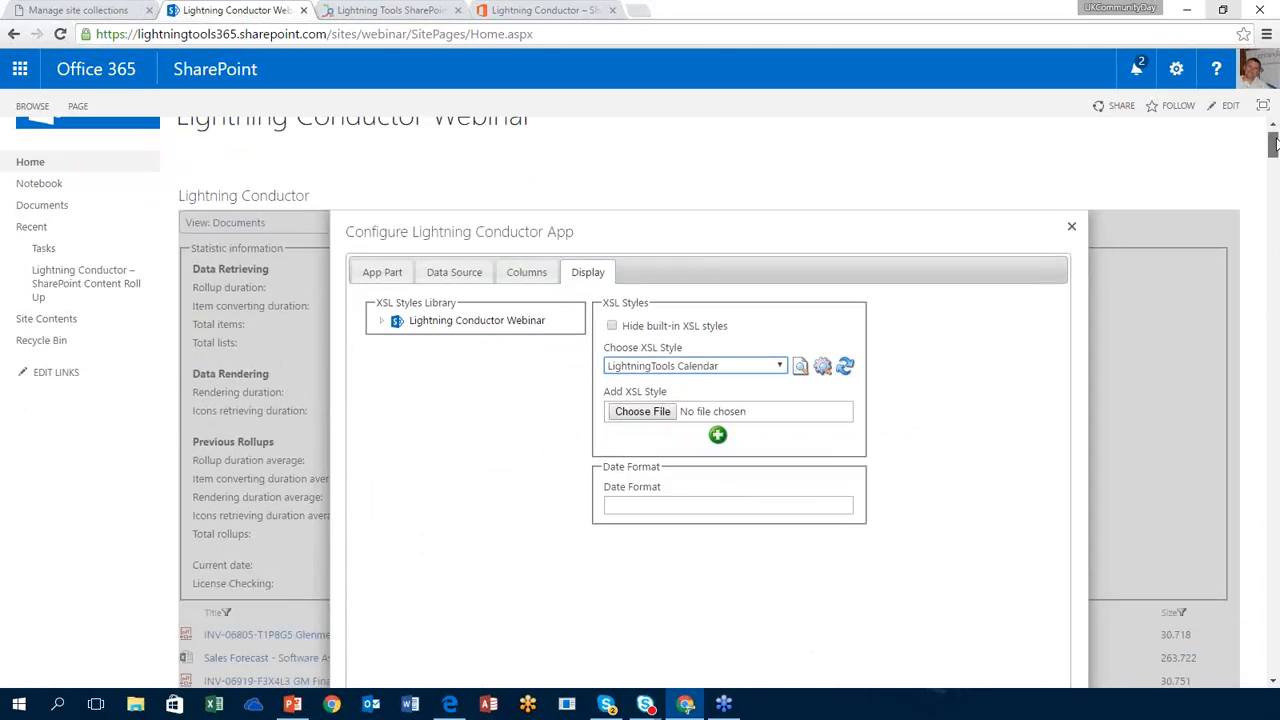
click(987, 524)
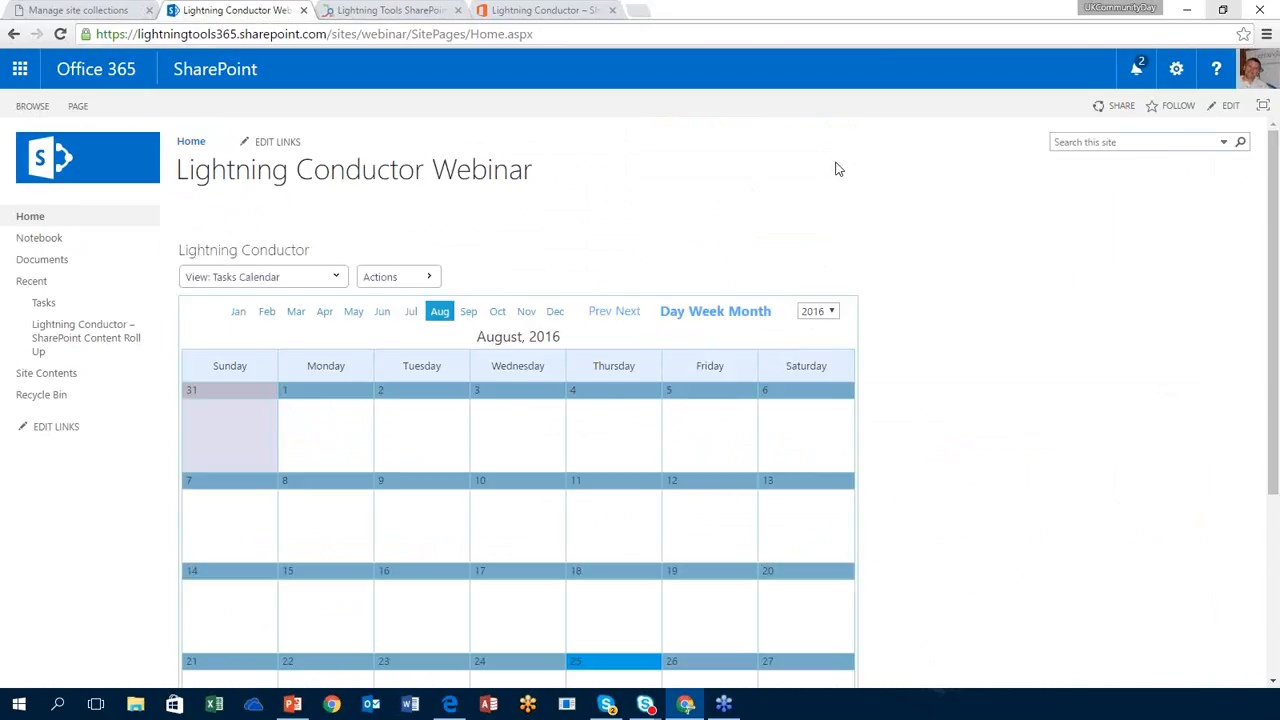
Step: Browse the calendar to September, July and August 2016, then back month by month to March
scroll(960, 286, down, 2)
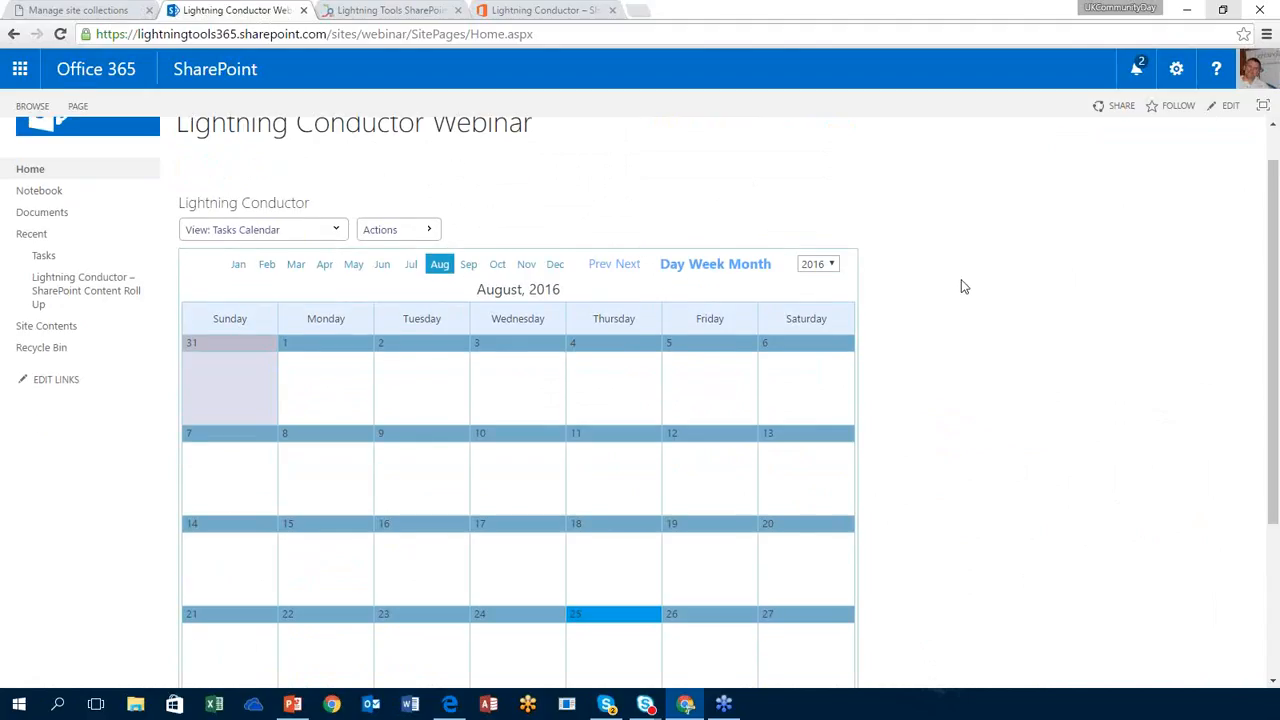
scroll(963, 286, down, 3)
scroll(963, 286, up, 2)
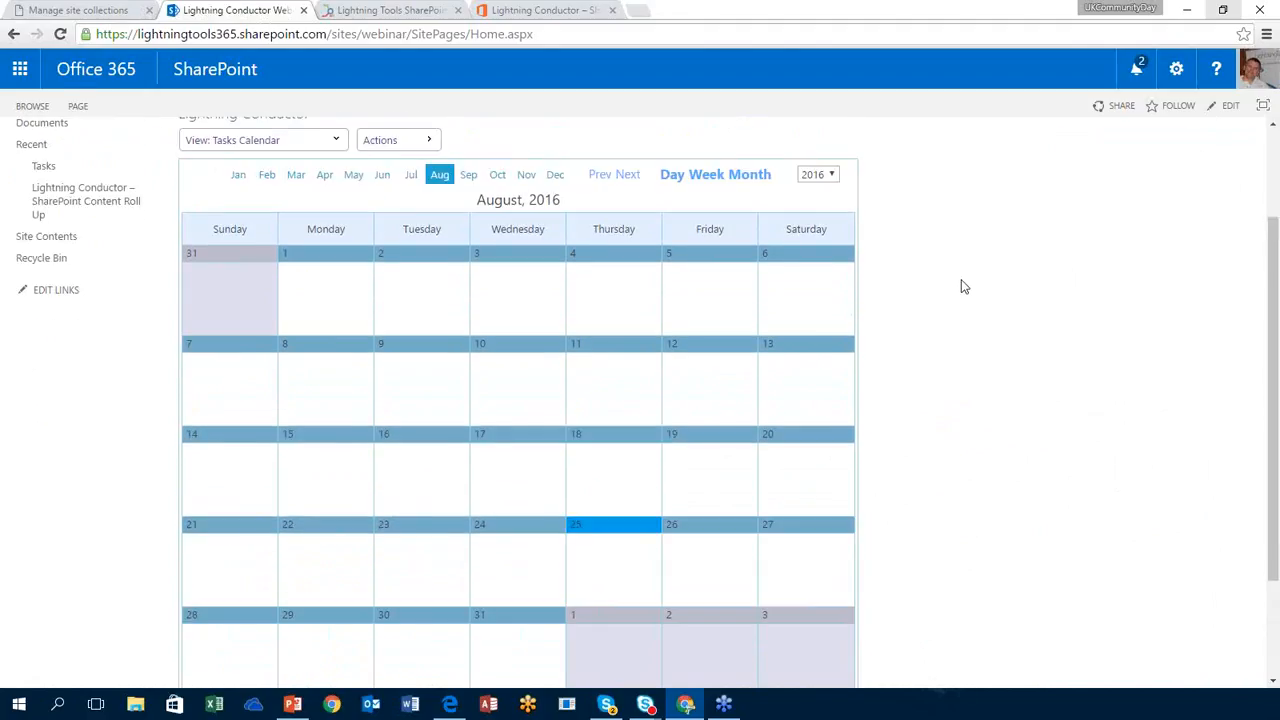
click(469, 178)
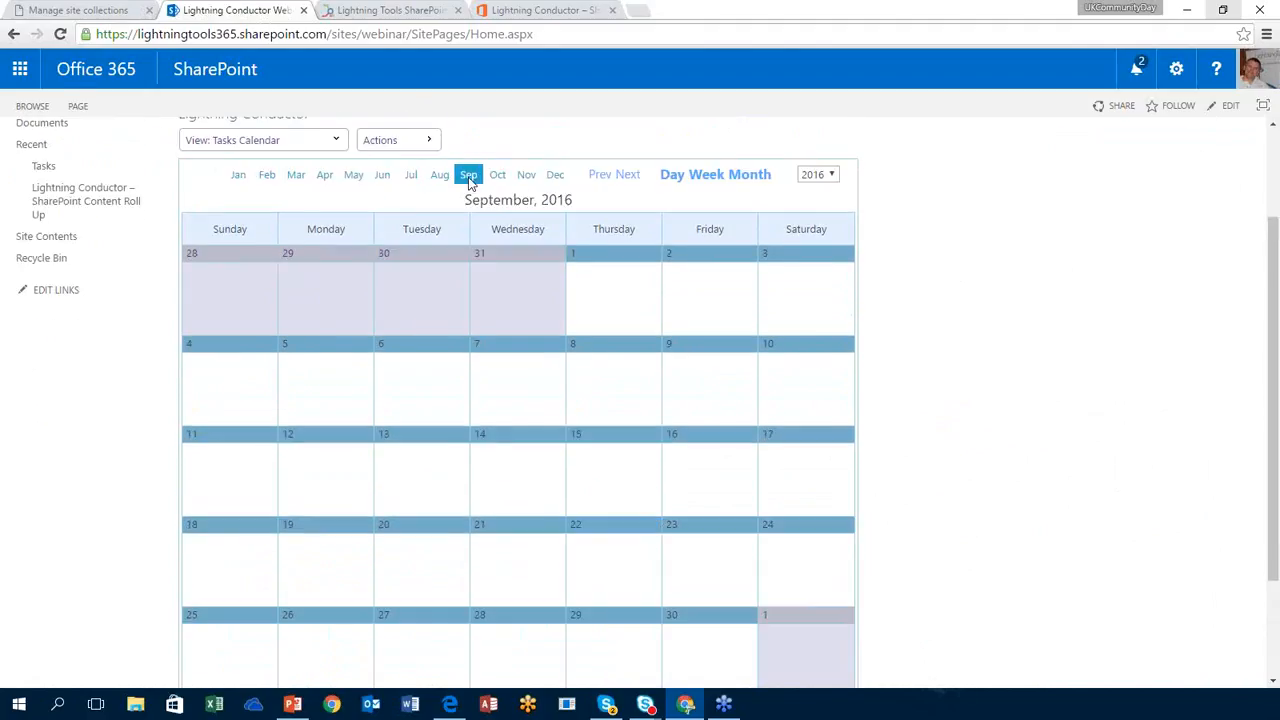
click(410, 176)
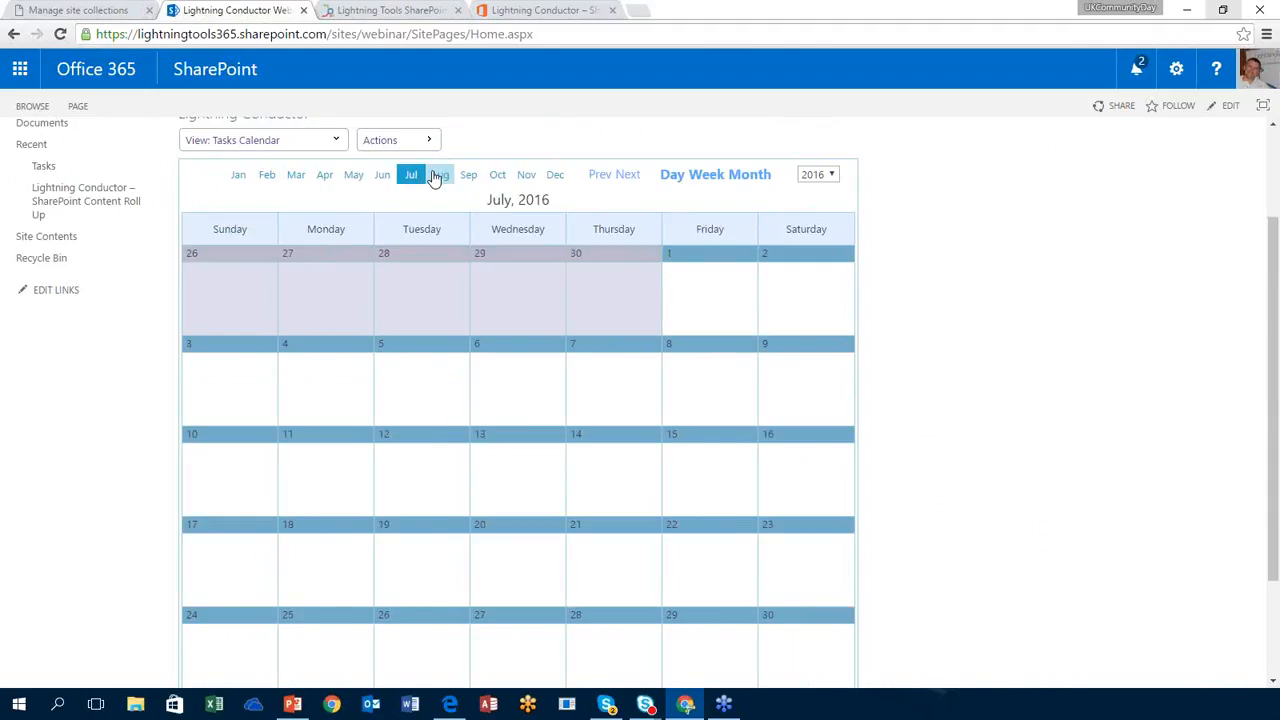
click(440, 176)
click(381, 177)
click(353, 177)
click(325, 176)
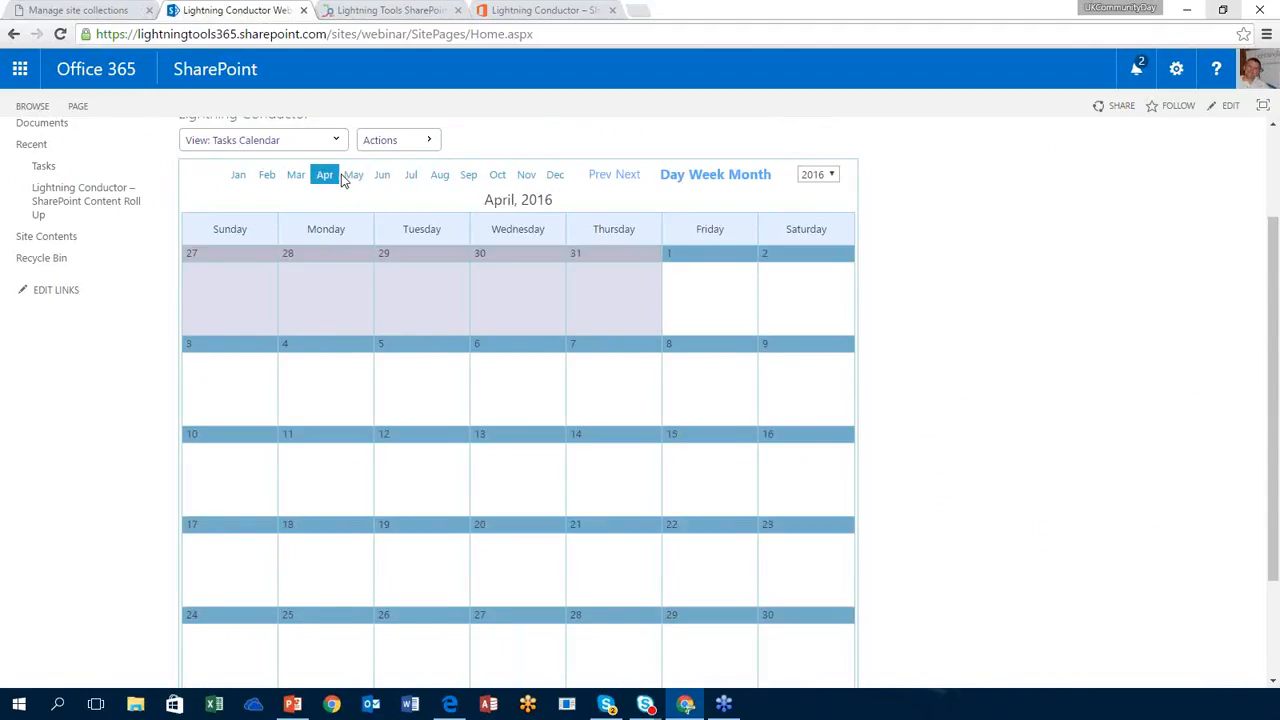
click(291, 179)
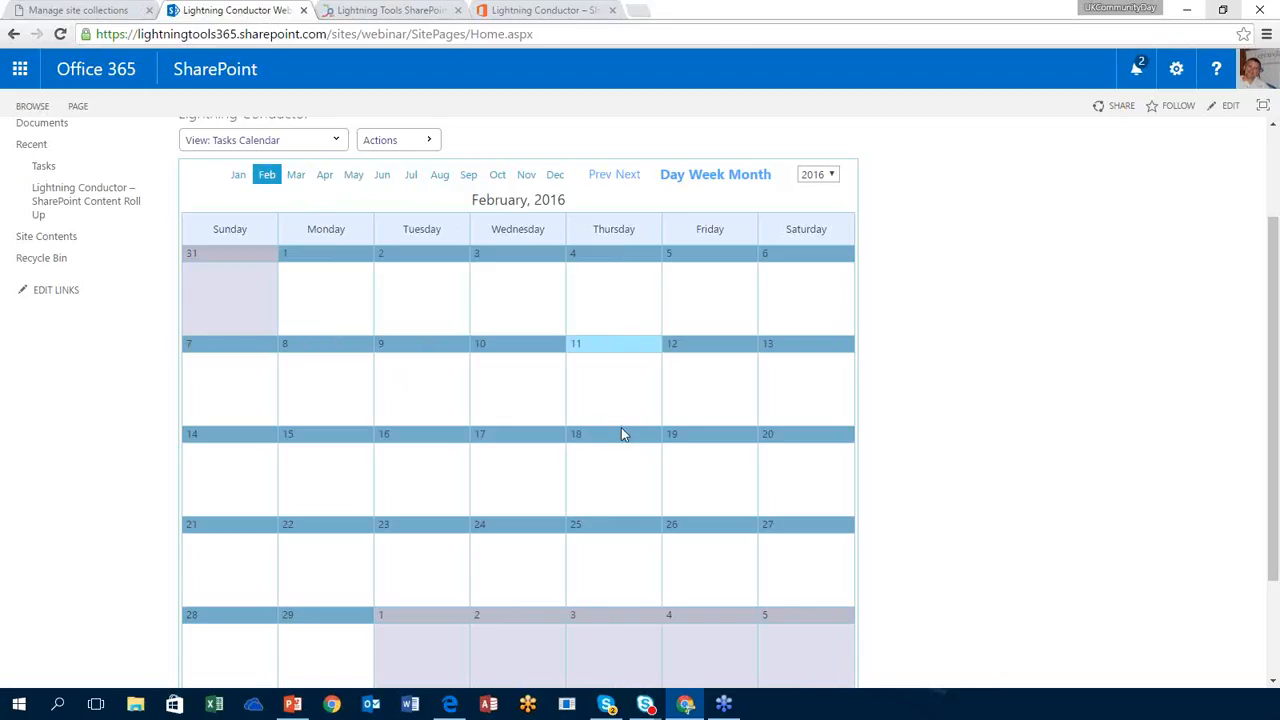
Step: Show the February 21–27 week, the whole month, then Thursday February 25; open the Tasks list
click(697, 180)
click(737, 180)
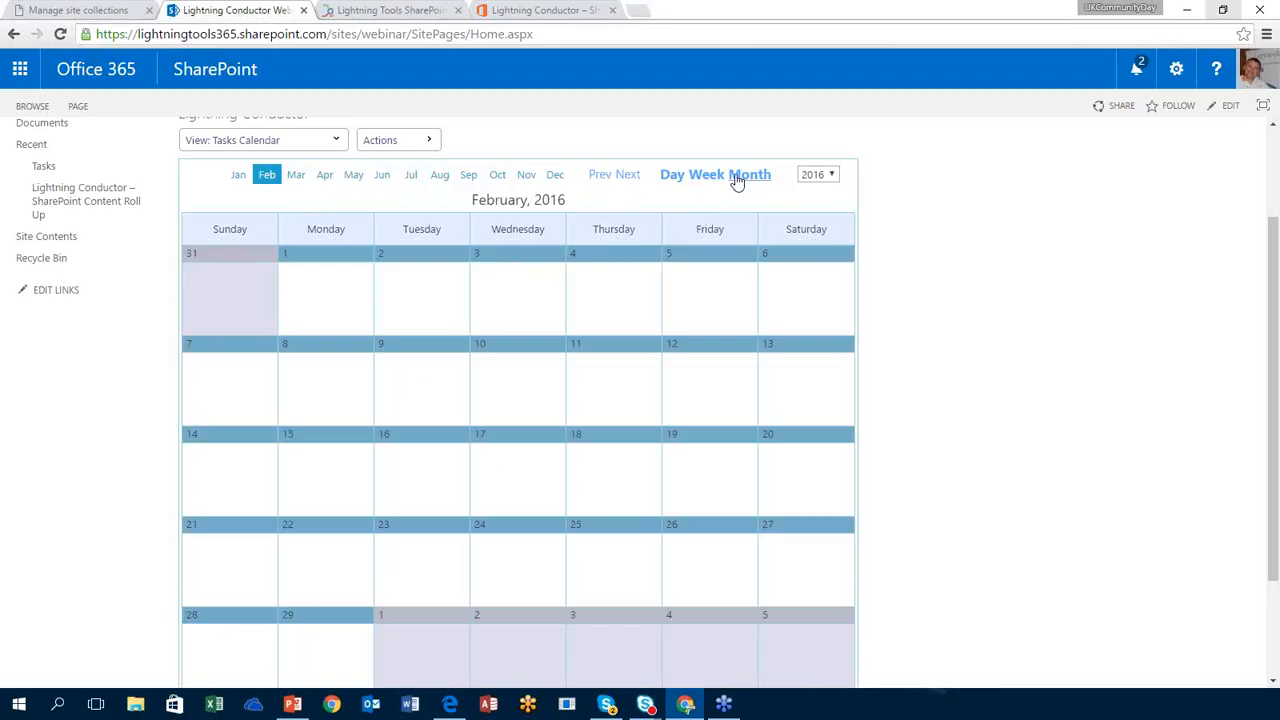
click(673, 181)
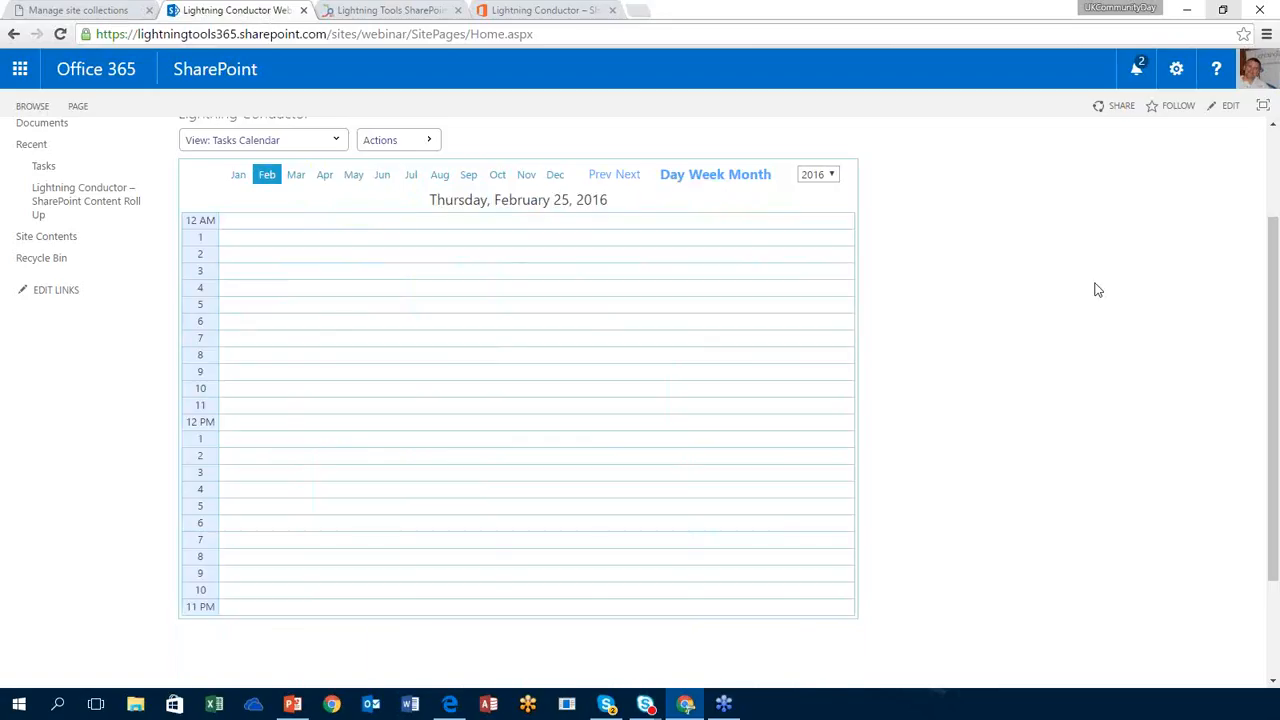
scroll(1094, 289, up, 3)
click(60, 302)
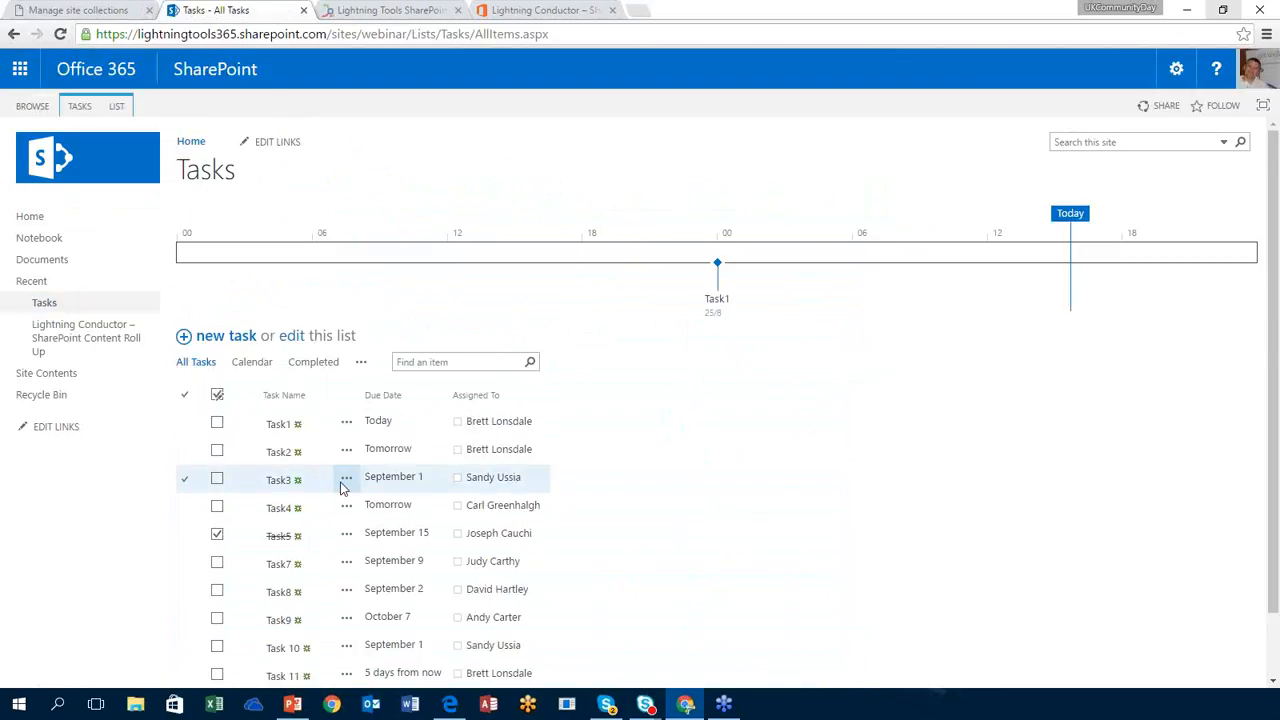
Step: Set Task3's start date to 25/08/2016, save it, and return to the site home page
click(346, 481)
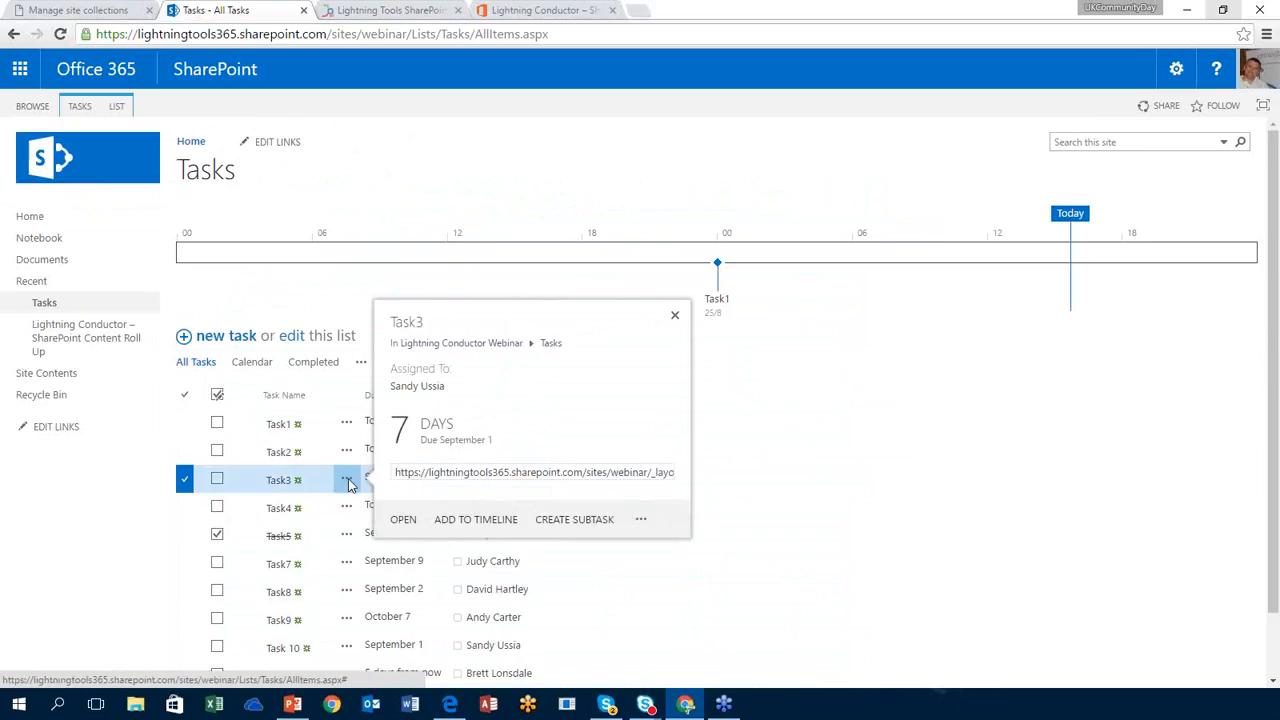
click(641, 519)
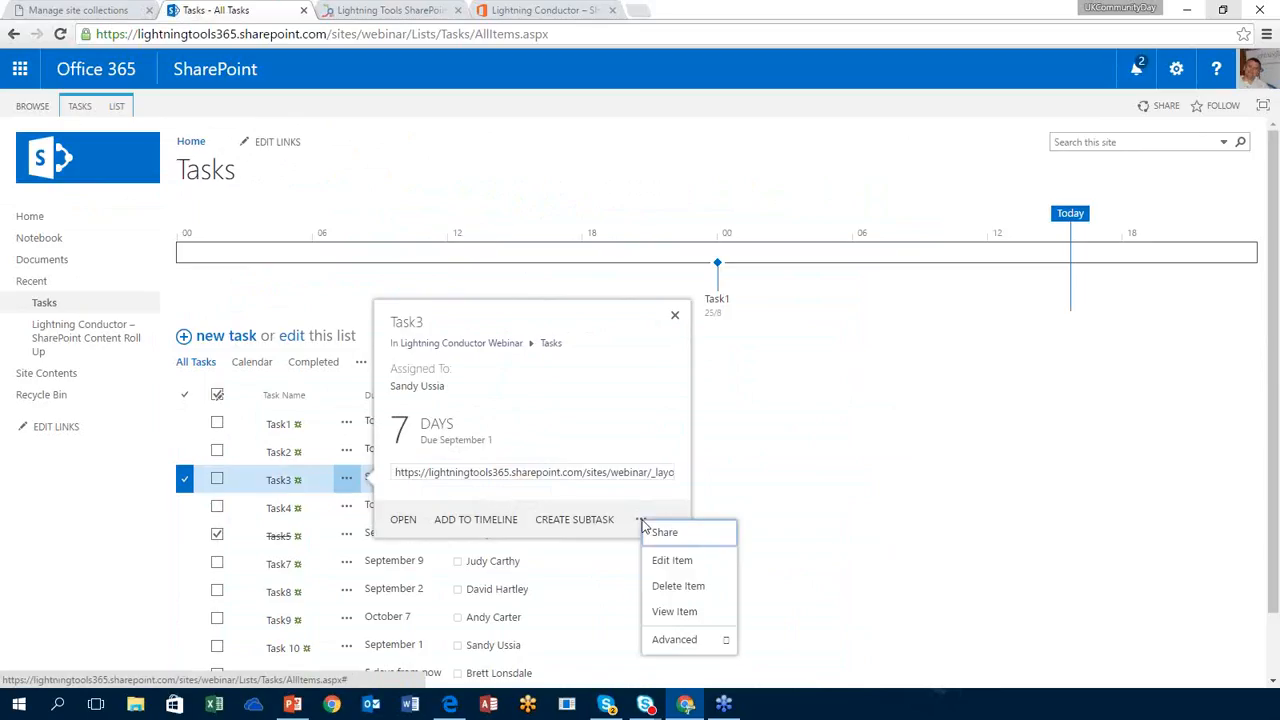
click(670, 562)
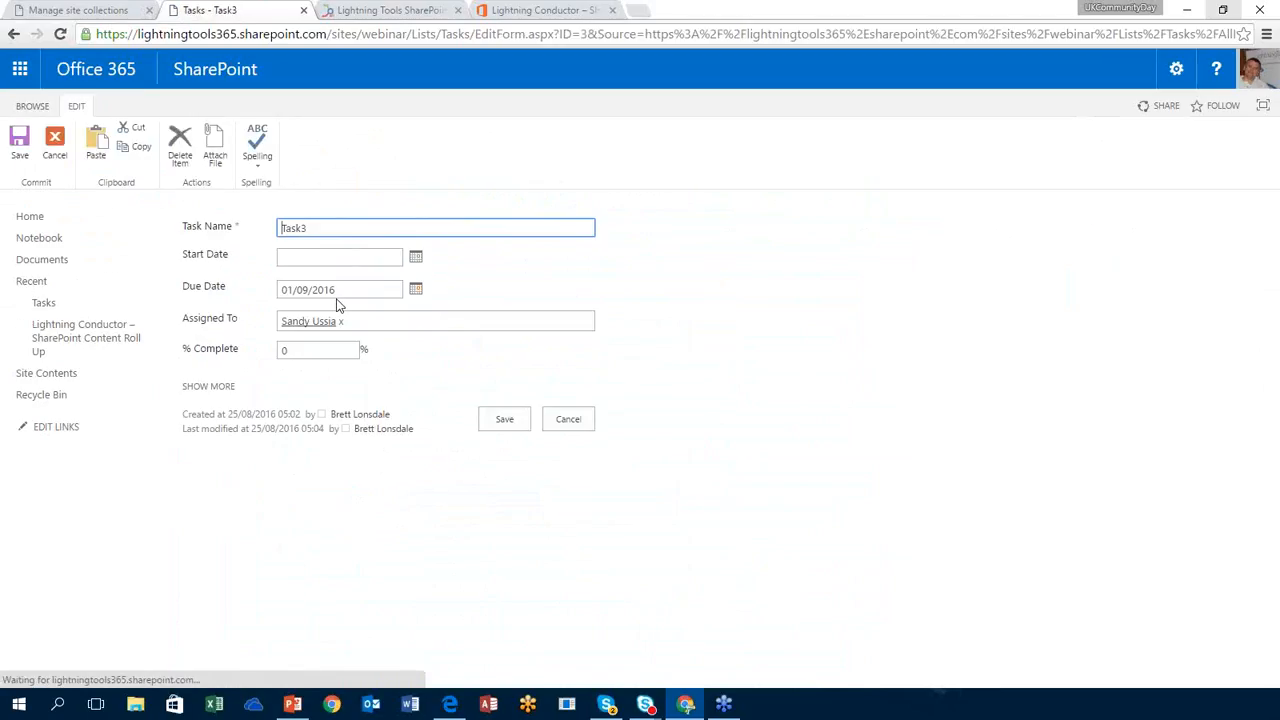
click(416, 258)
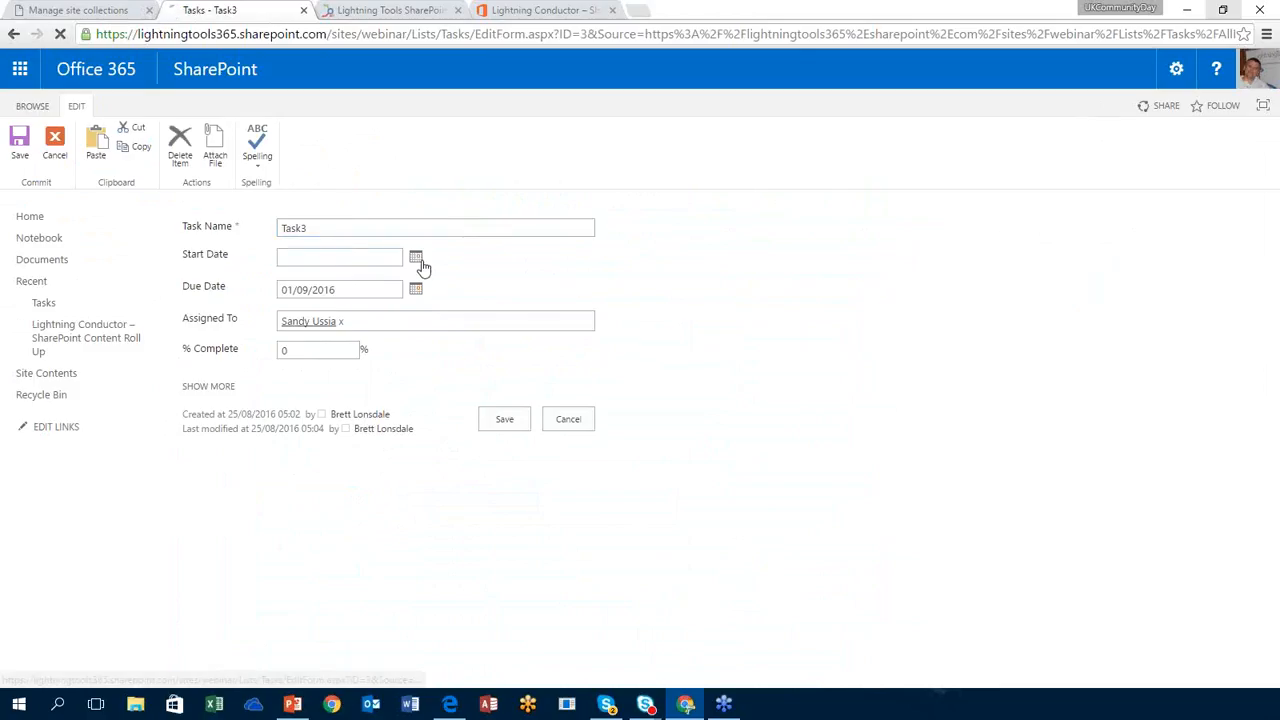
click(348, 373)
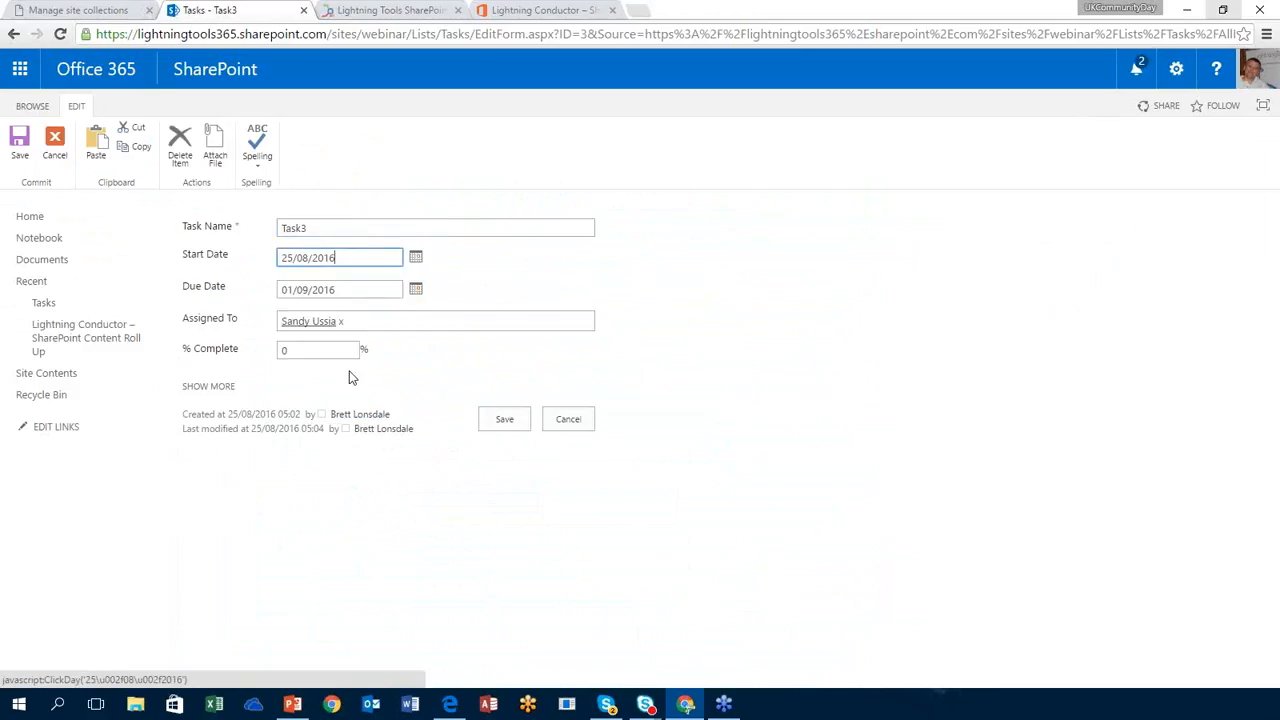
click(502, 418)
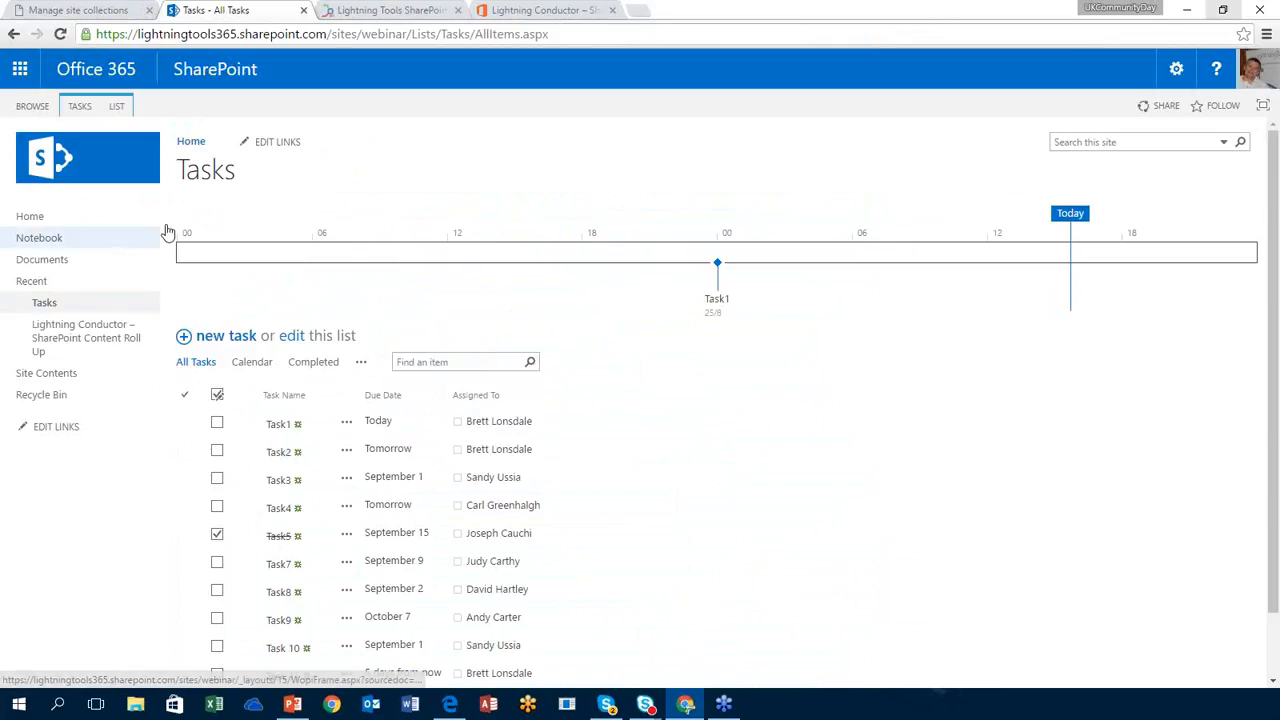
click(42, 217)
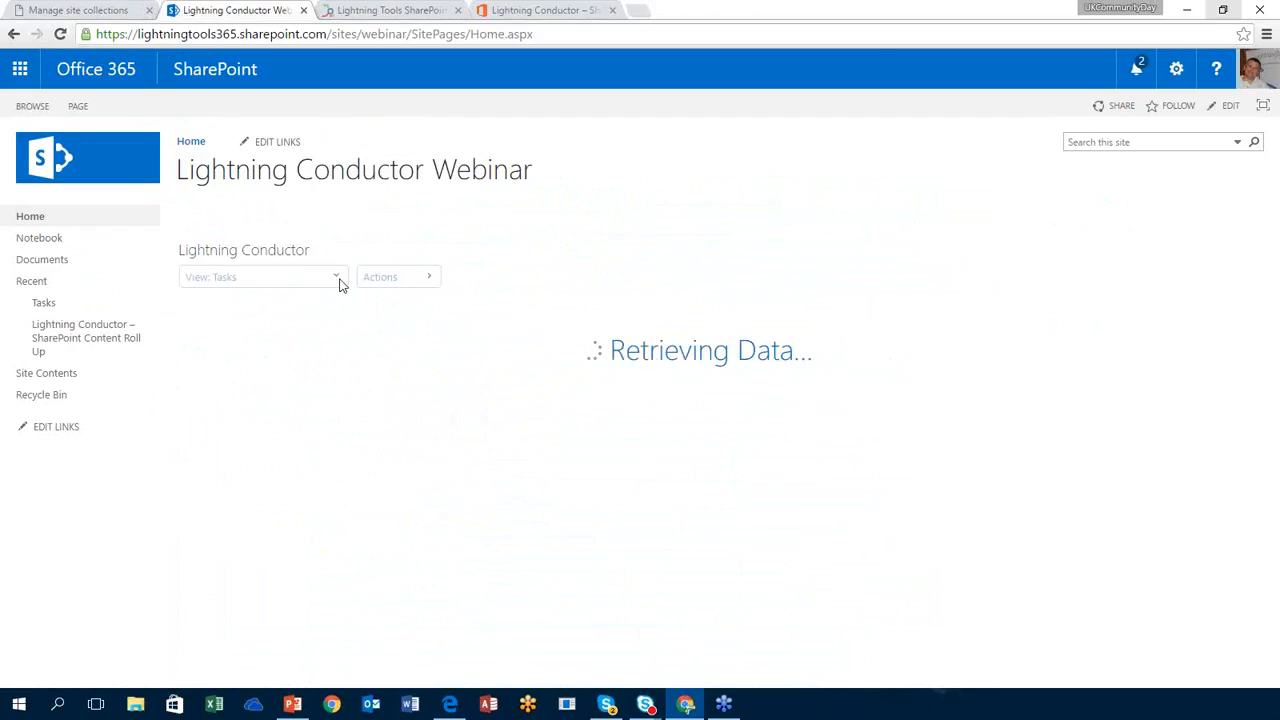
Step: Switch the web part to the Tasks Calendar view and show the week of August 21–27, 2016
click(337, 278)
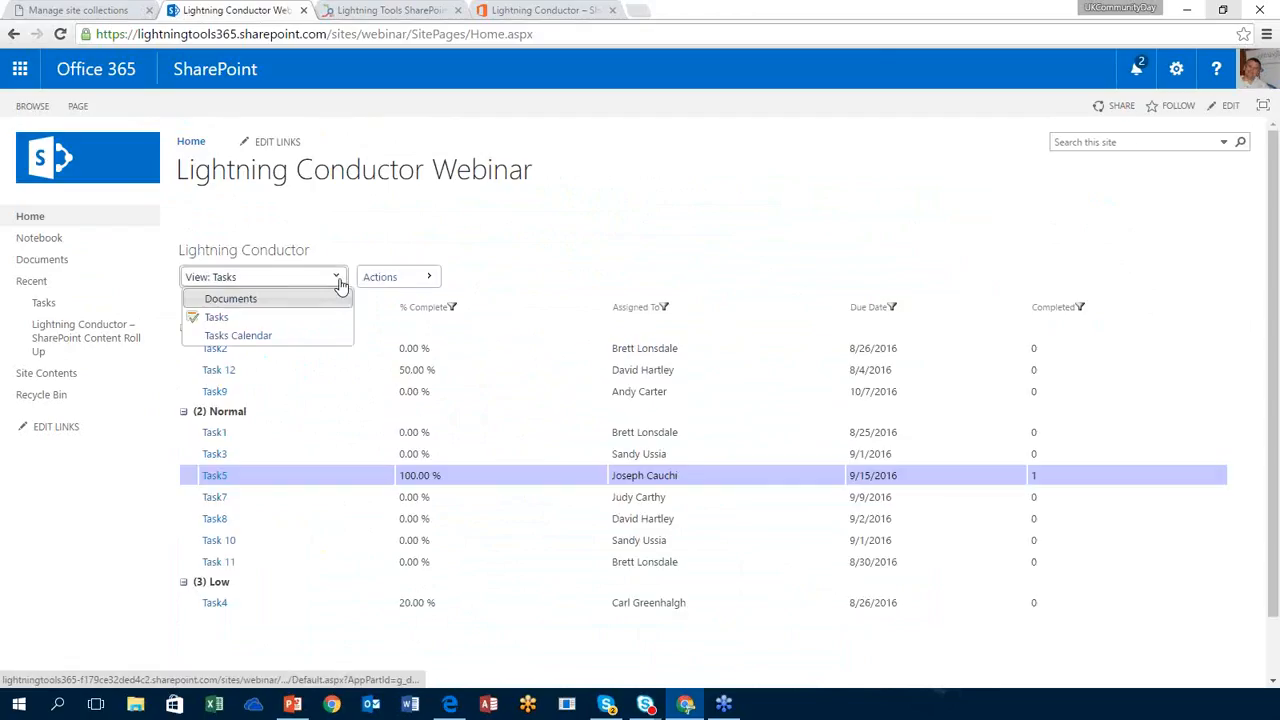
click(240, 336)
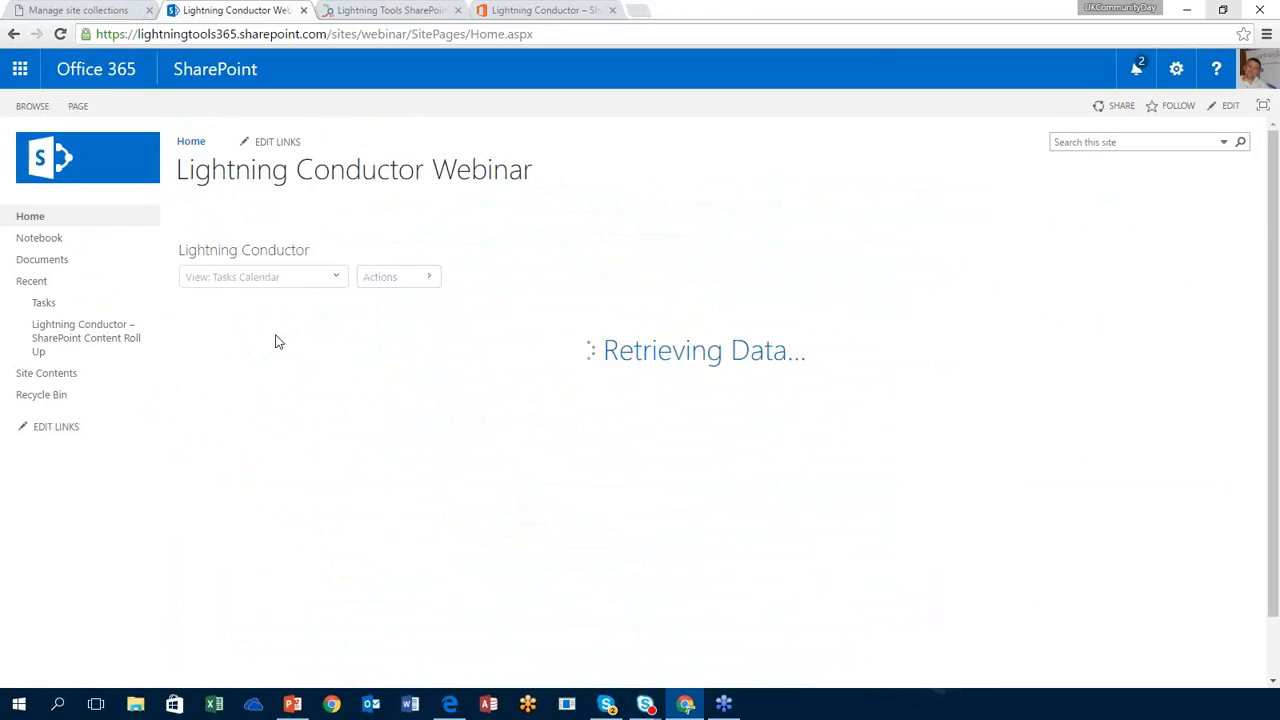
mouse_move(578, 420)
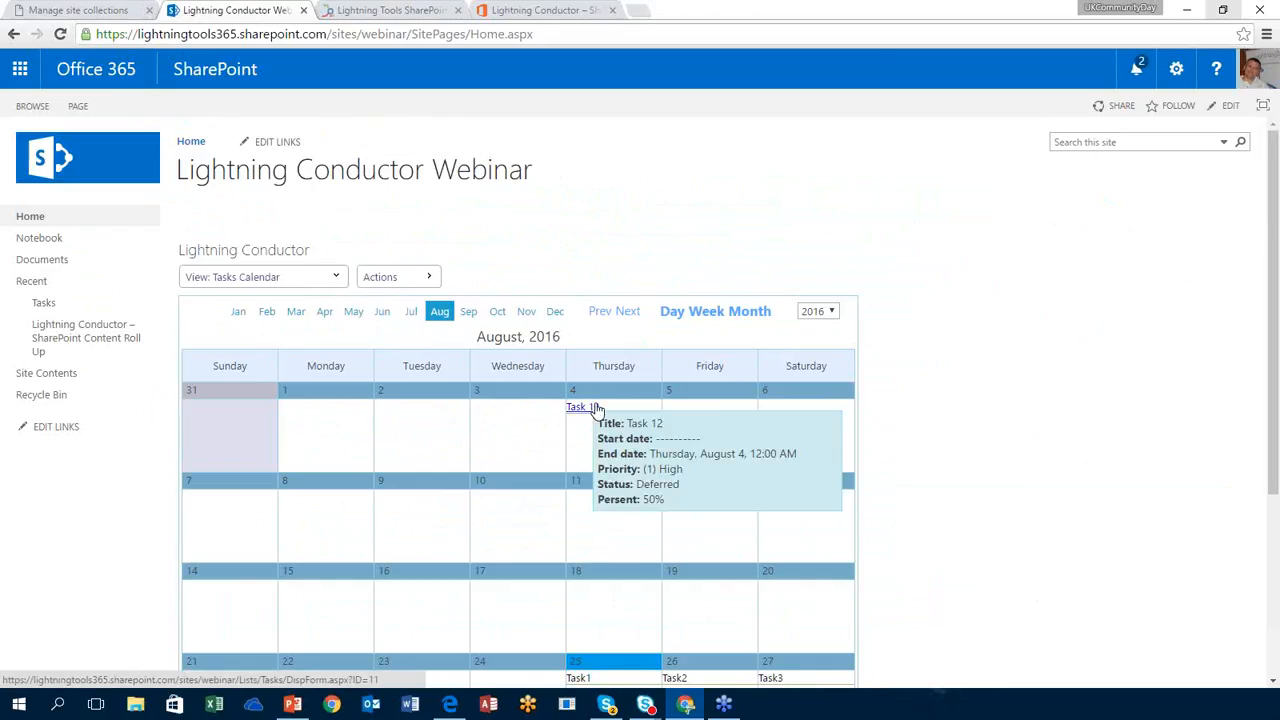
click(707, 312)
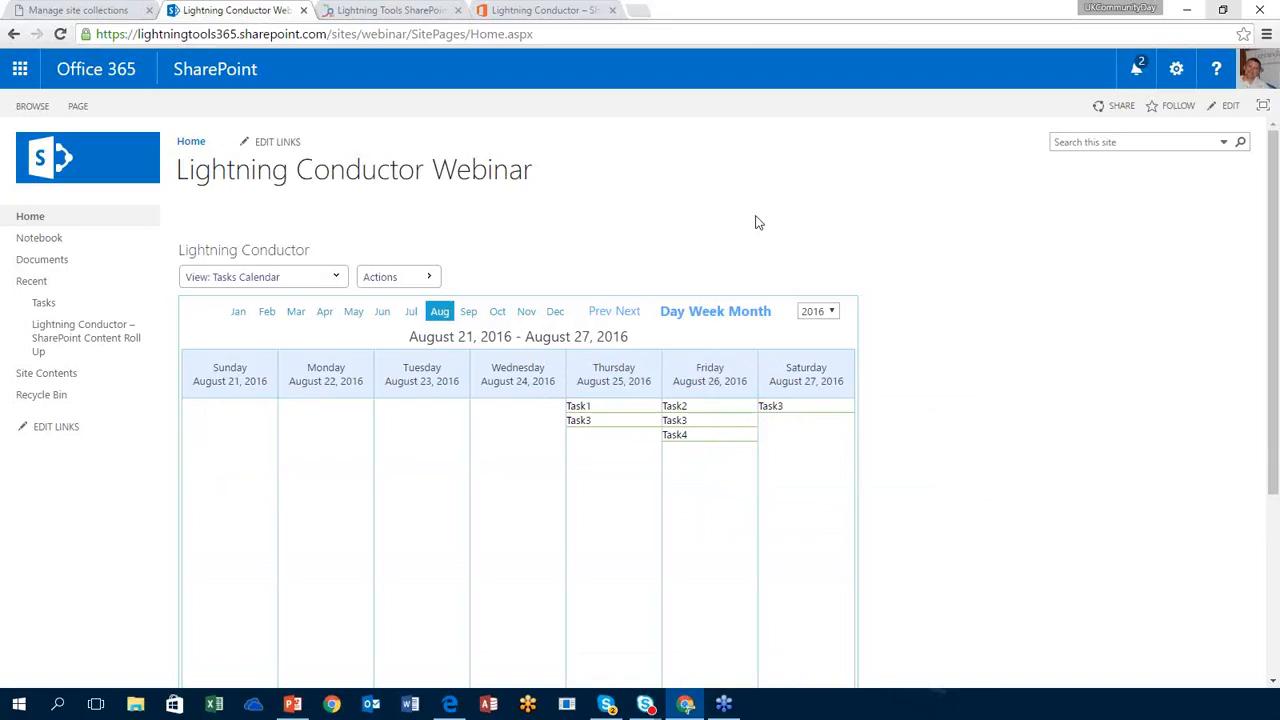
click(428, 279)
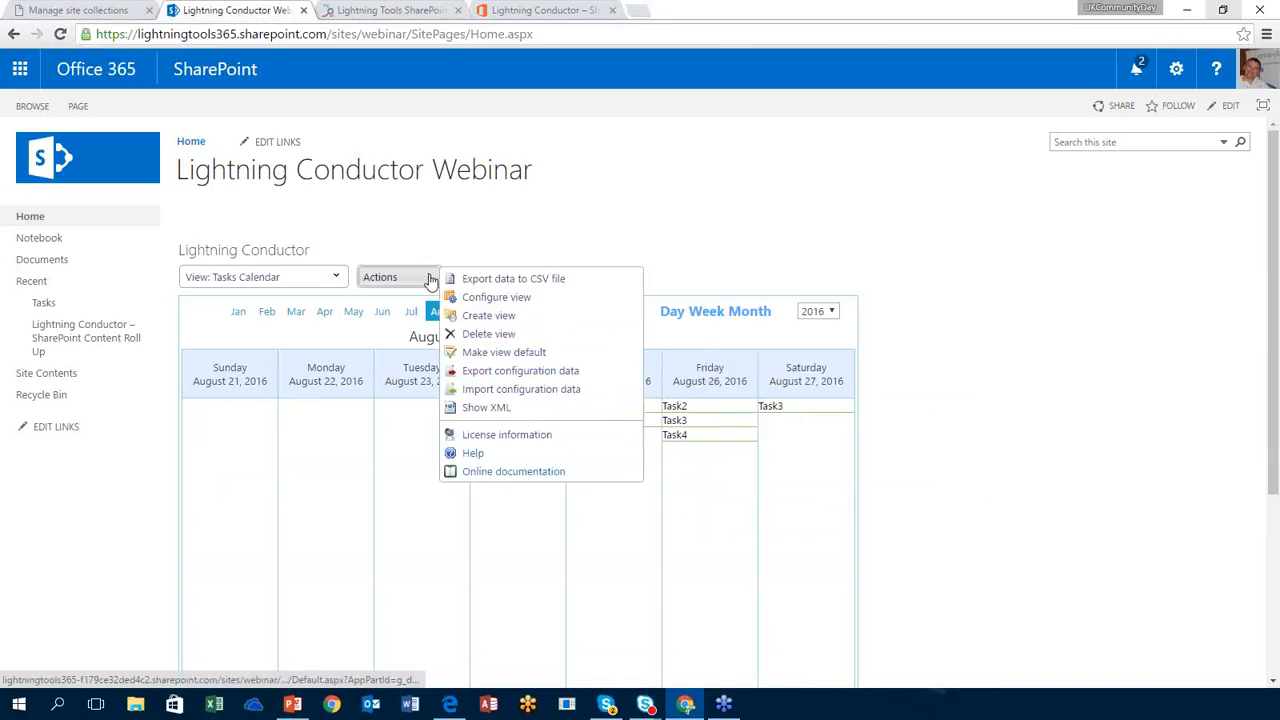
click(494, 297)
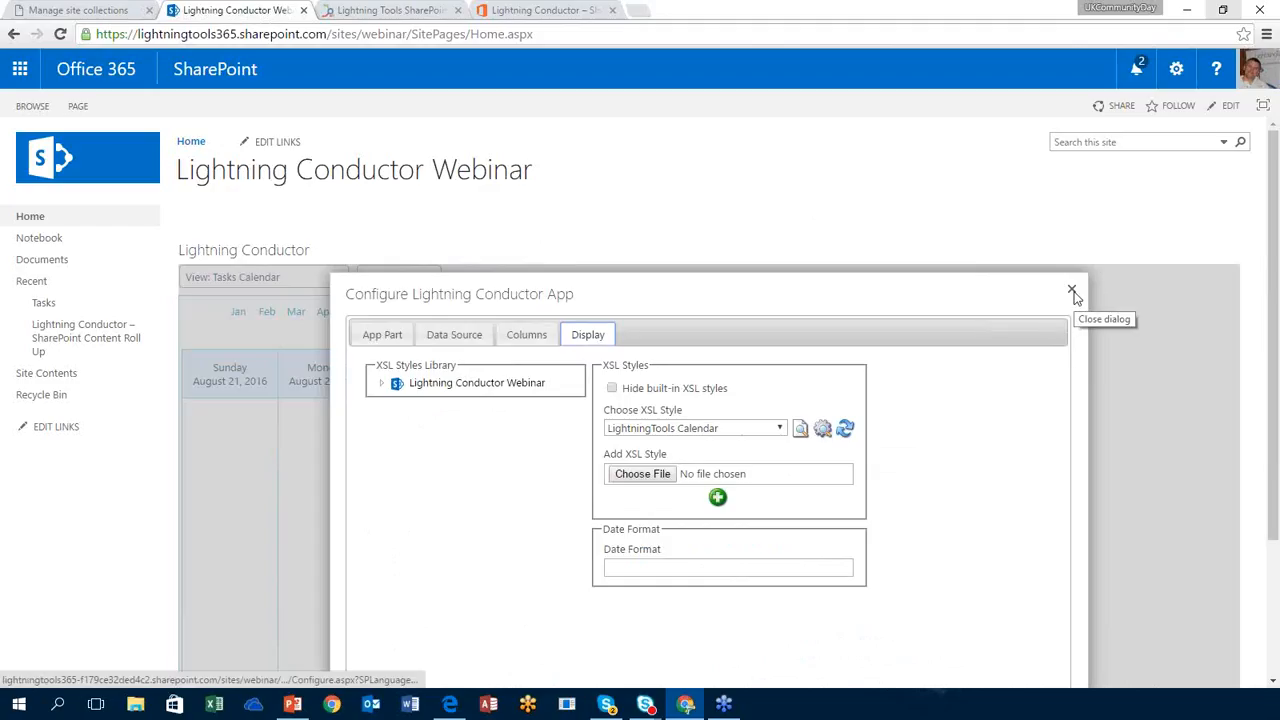
click(382, 334)
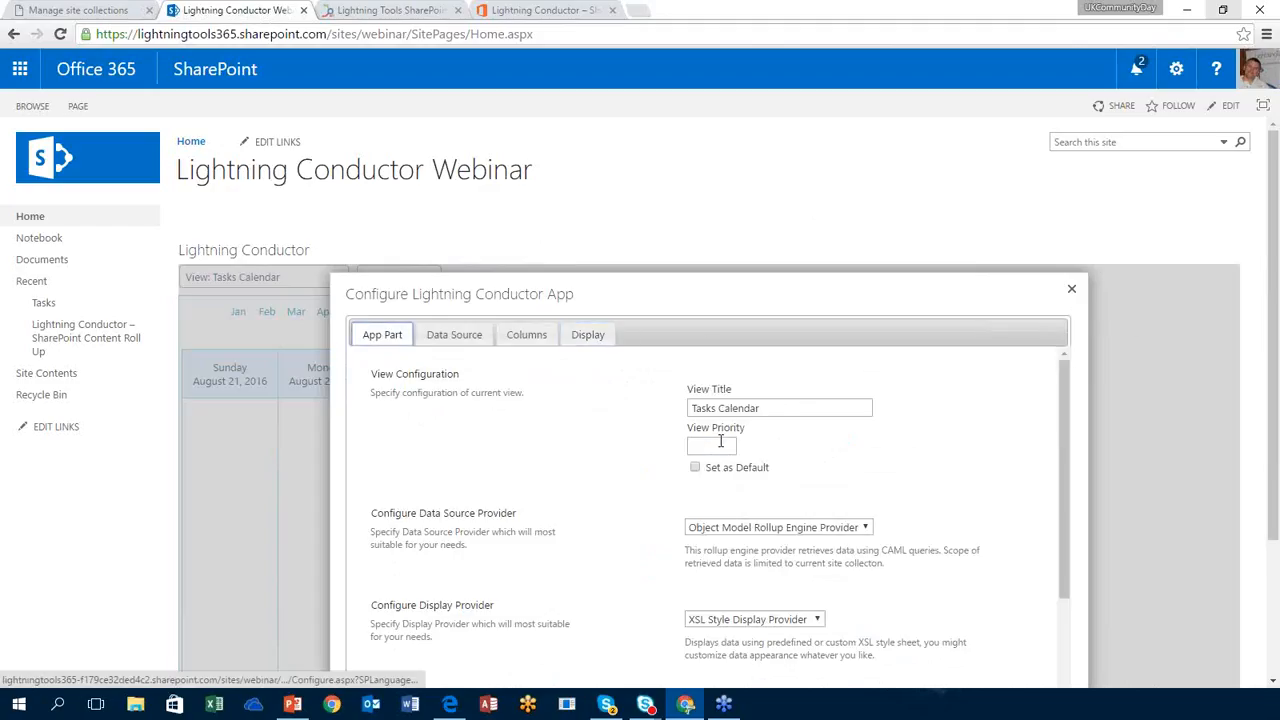
click(1070, 285)
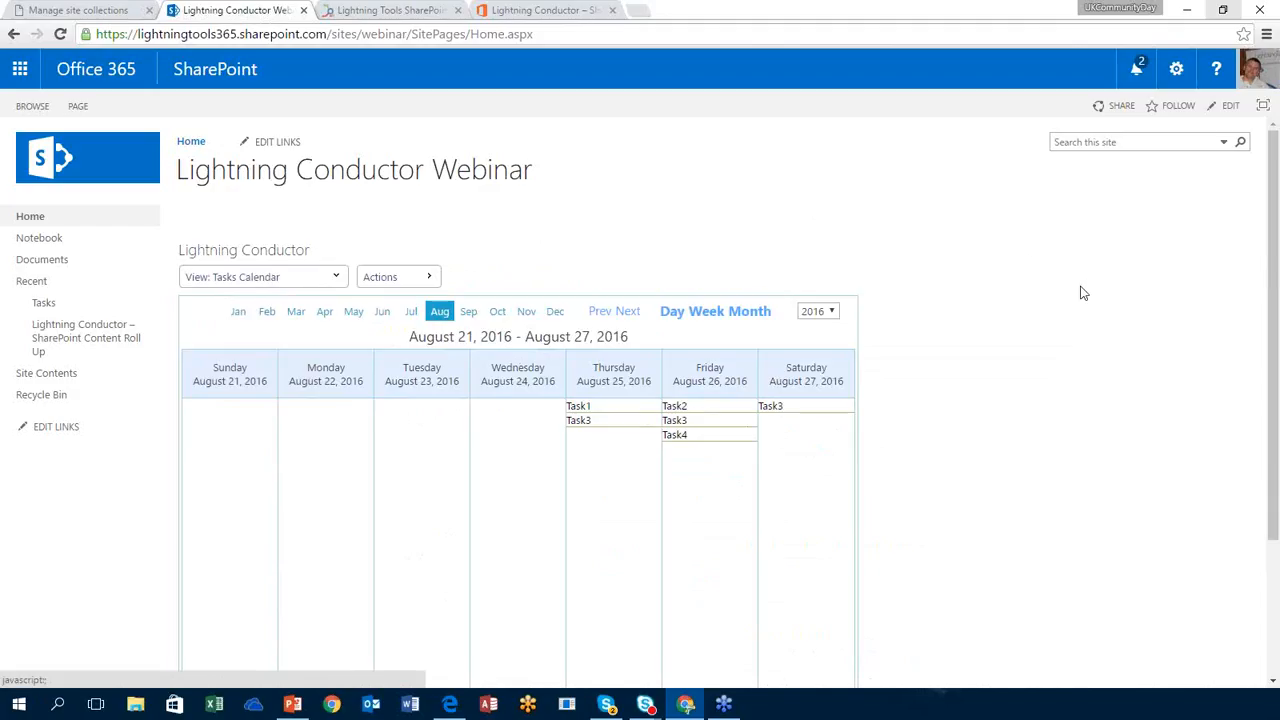
click(381, 277)
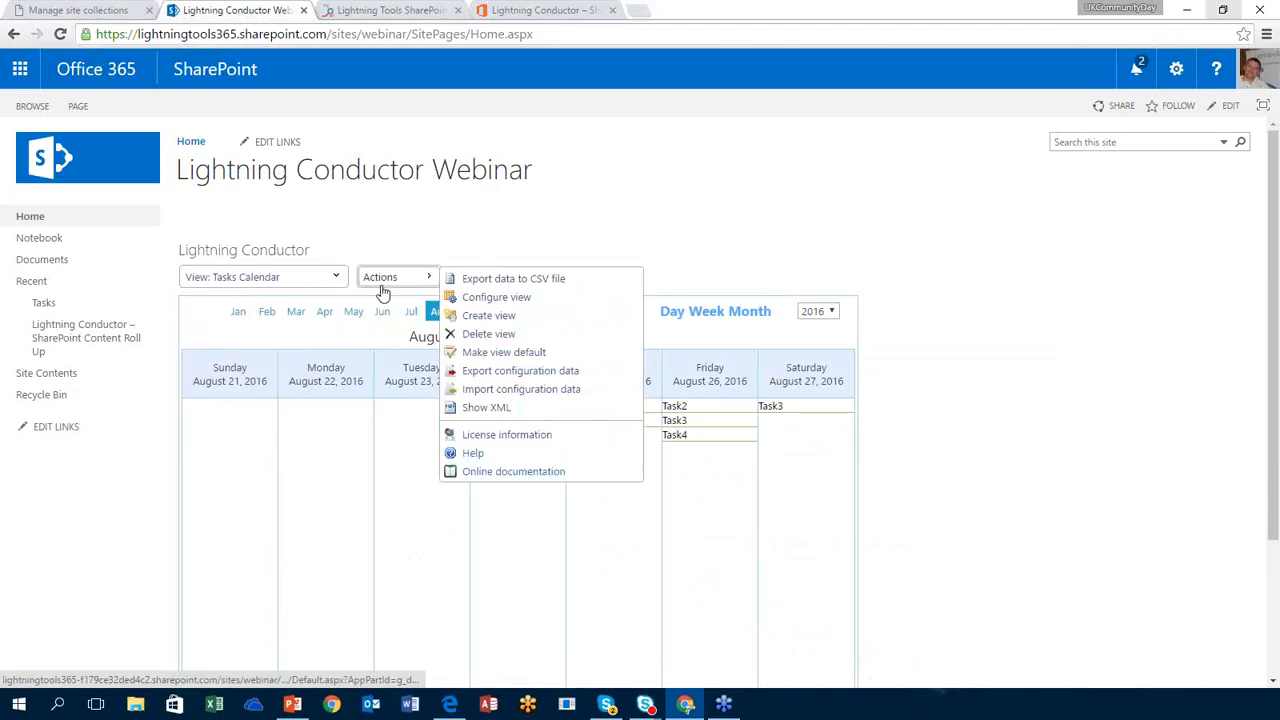
Step: Create a new view using the JSON Display Provider and the Search Rollup Engine Provider
click(490, 315)
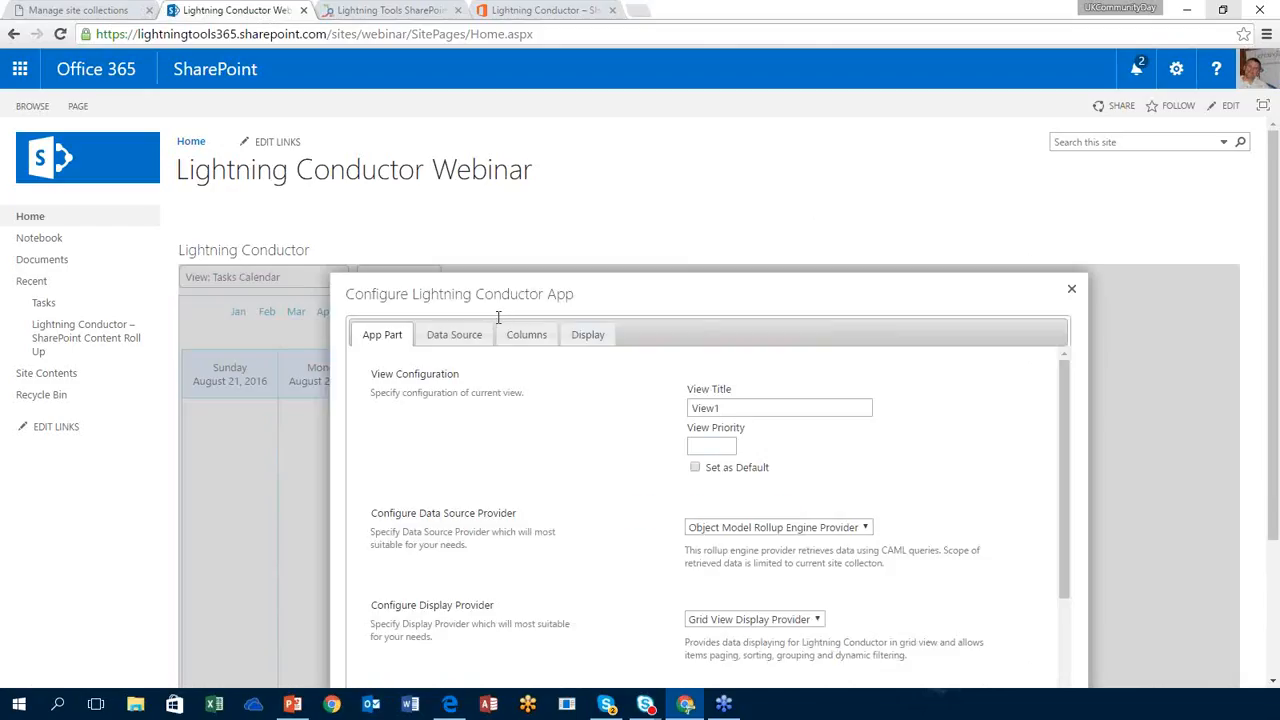
click(775, 527)
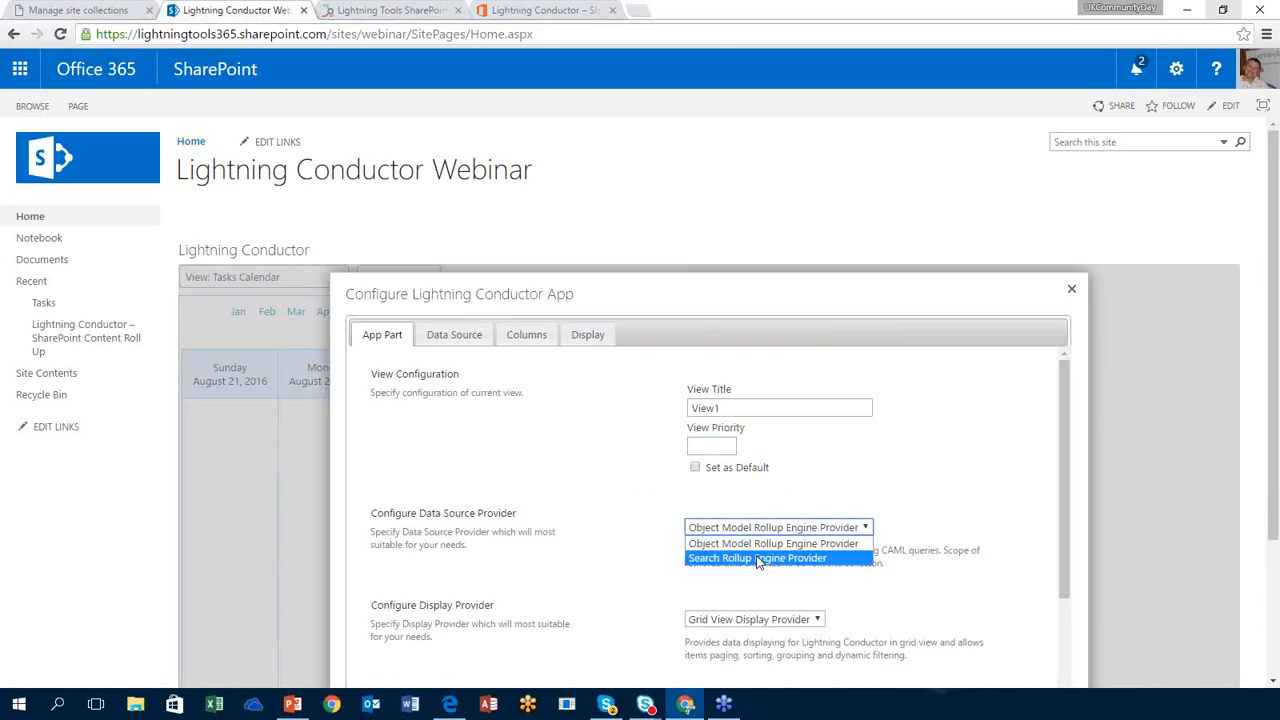
click(768, 624)
click(754, 665)
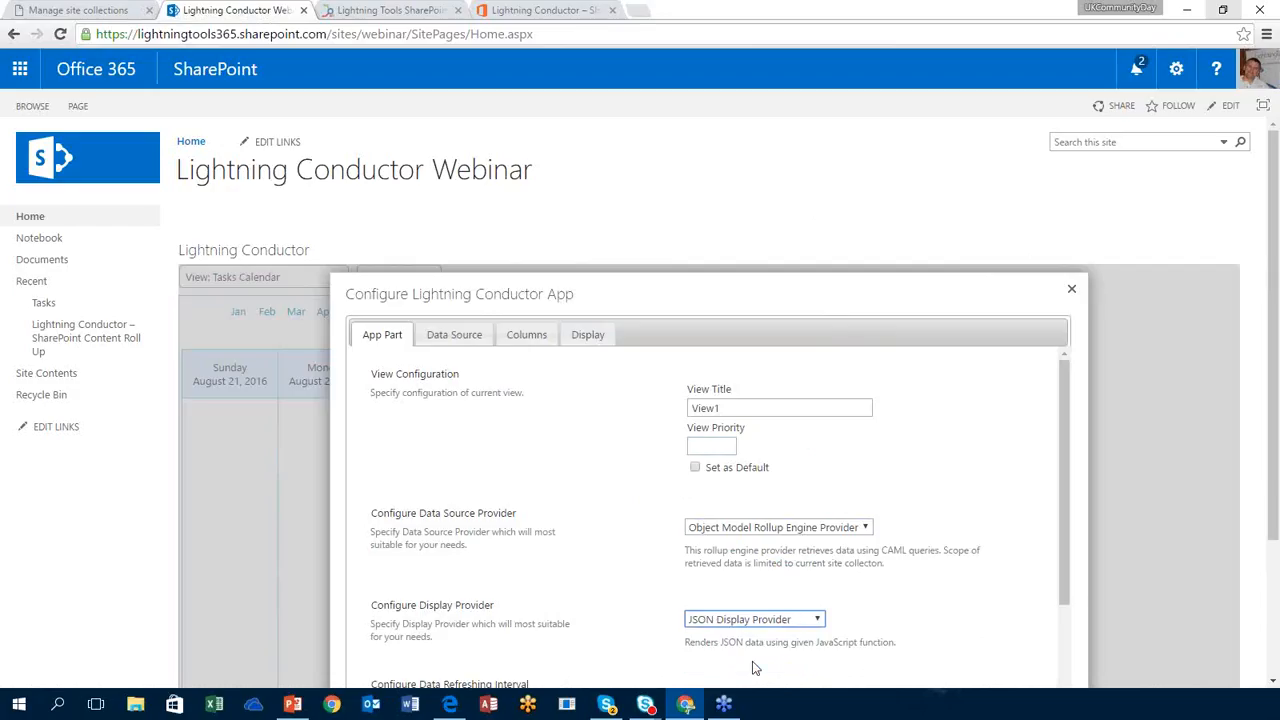
click(797, 538)
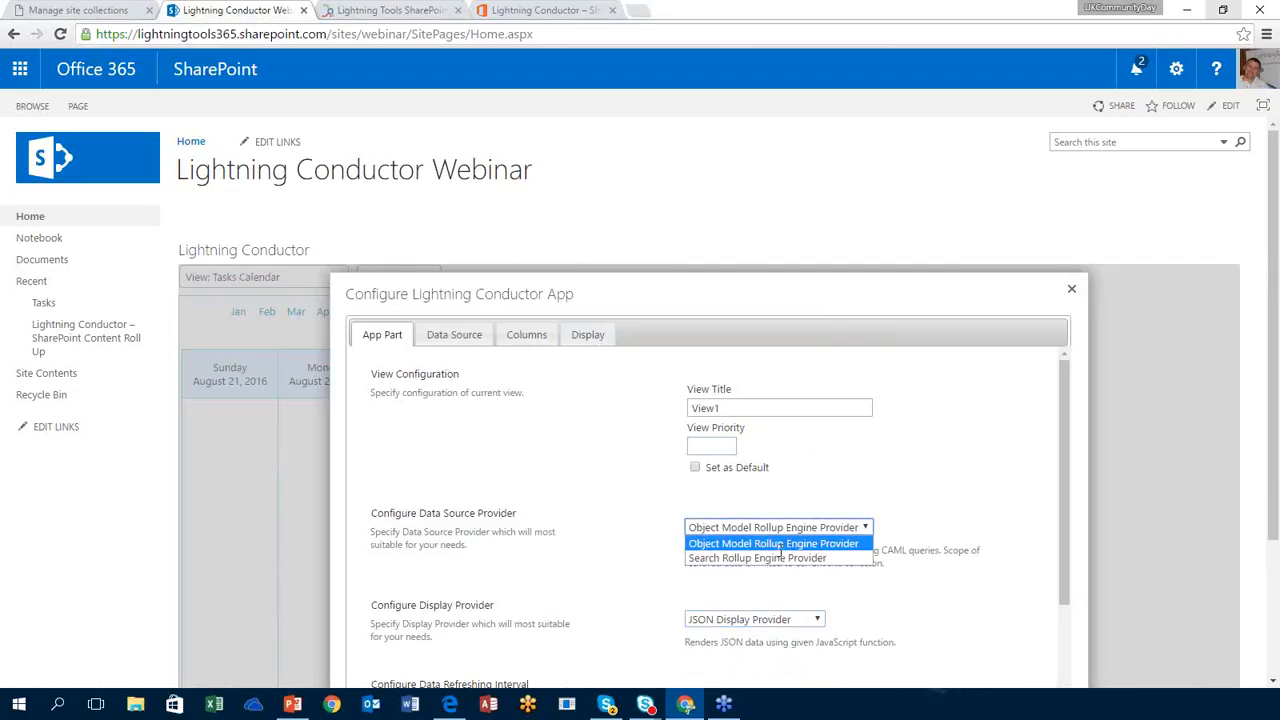
click(780, 549)
click(791, 532)
click(782, 555)
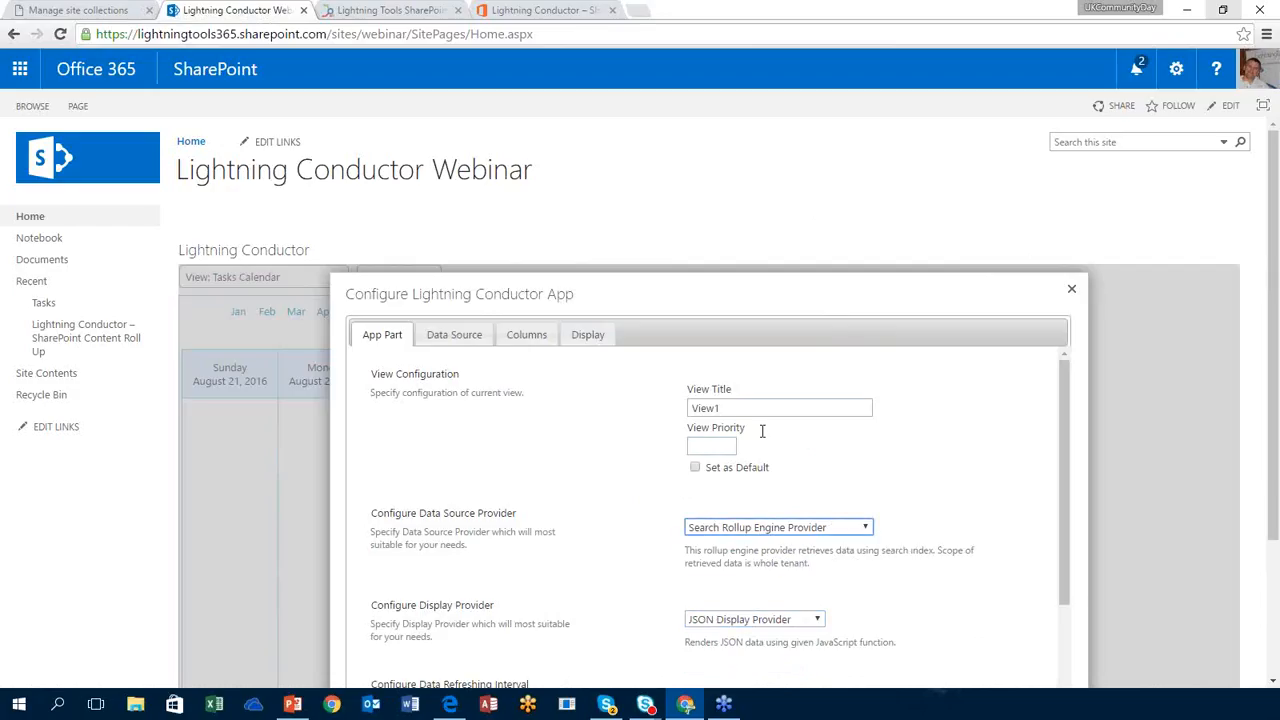
Step: Retitle the view 'Tasks Timeline' and open its Data Source settings
double_click(728, 407)
text(Tasks Timeline)
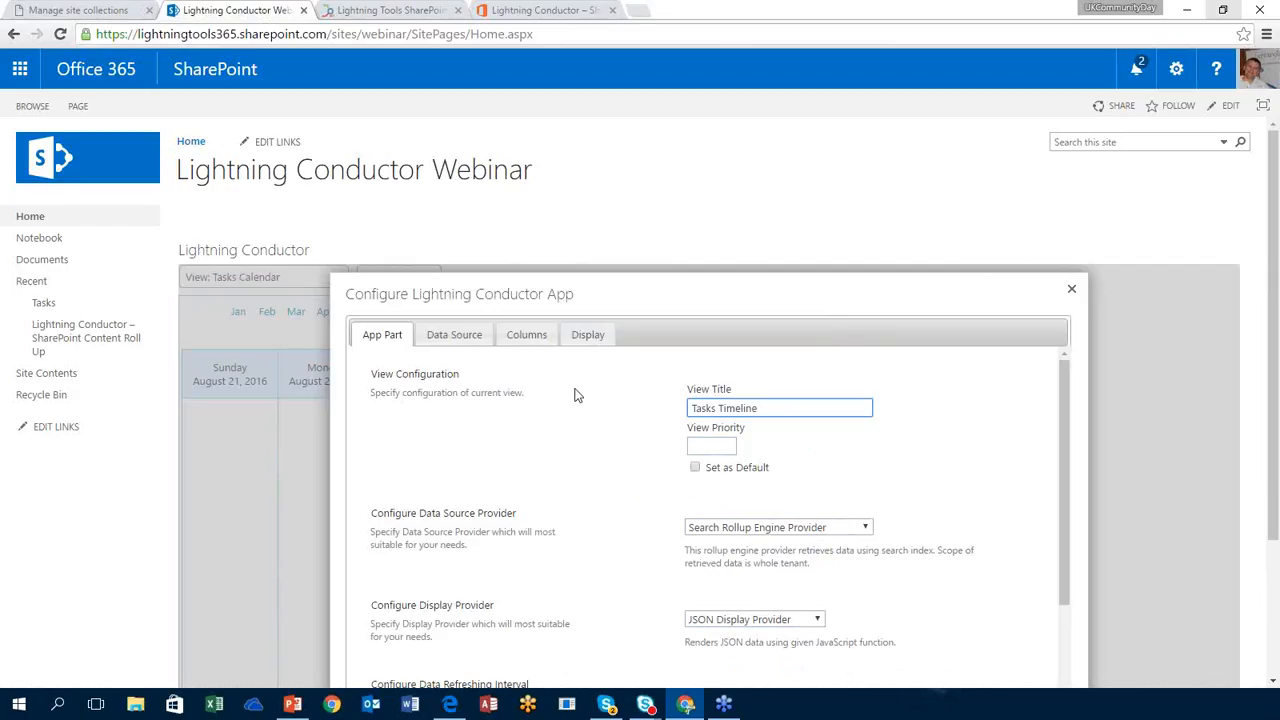
click(483, 344)
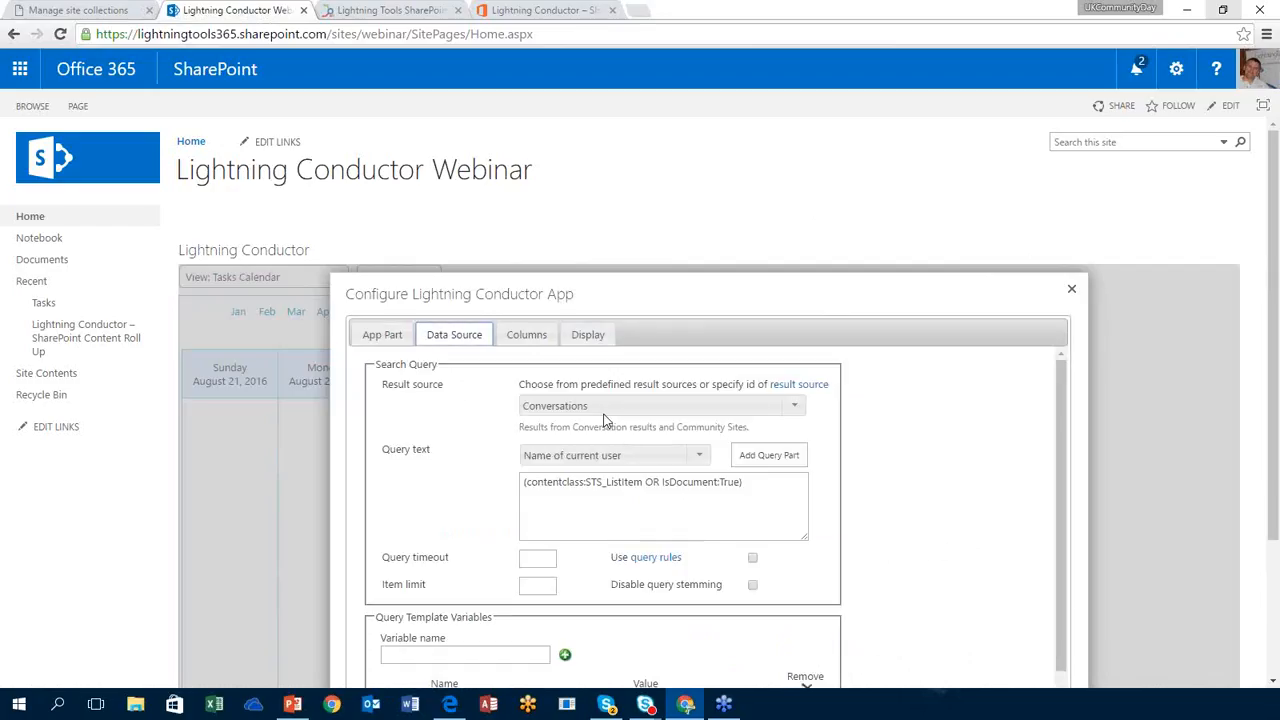
Step: Set the result source to 'Items matching a content type' with ContentTypeId set to Task
click(794, 405)
click(698, 470)
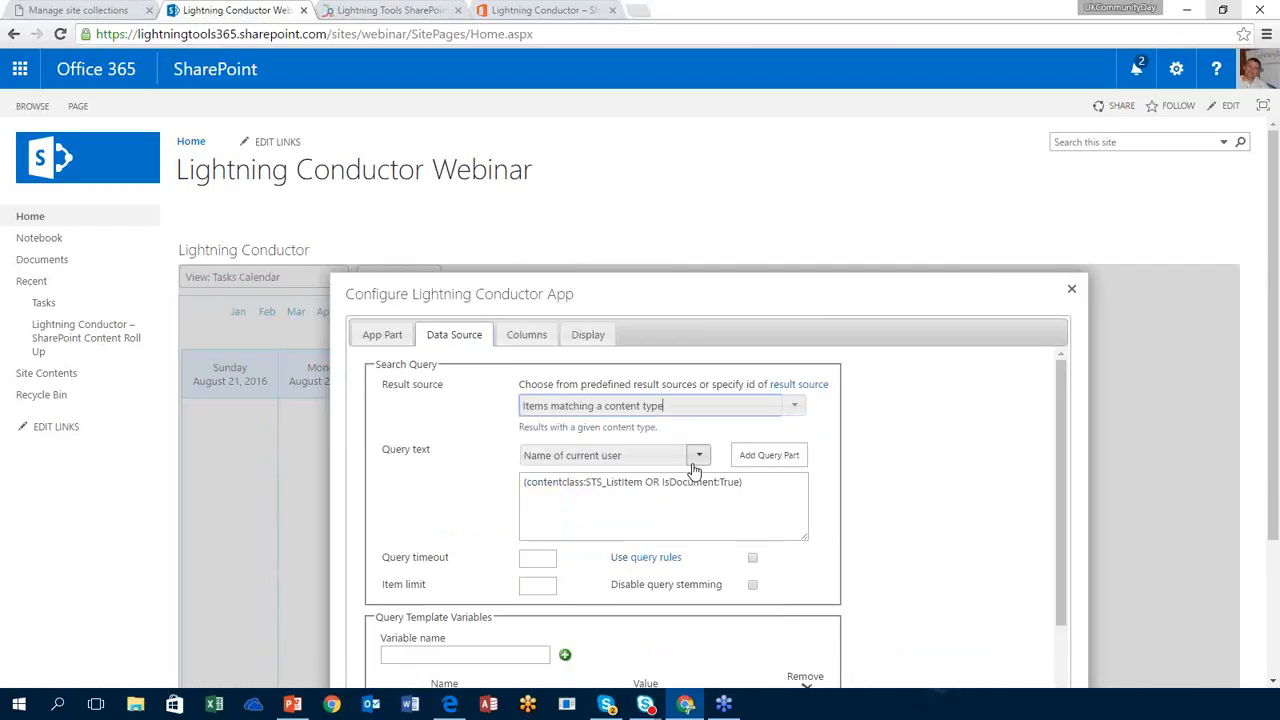
drag(1060, 406, 1053, 532)
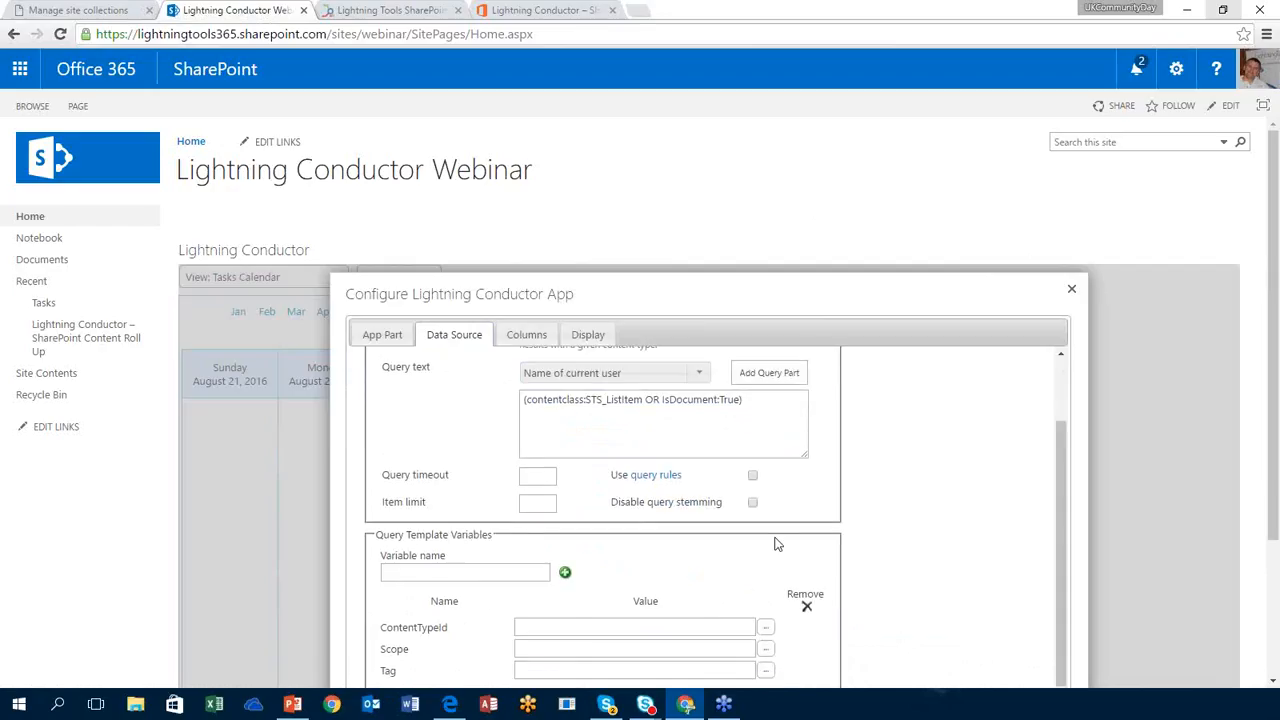
click(765, 628)
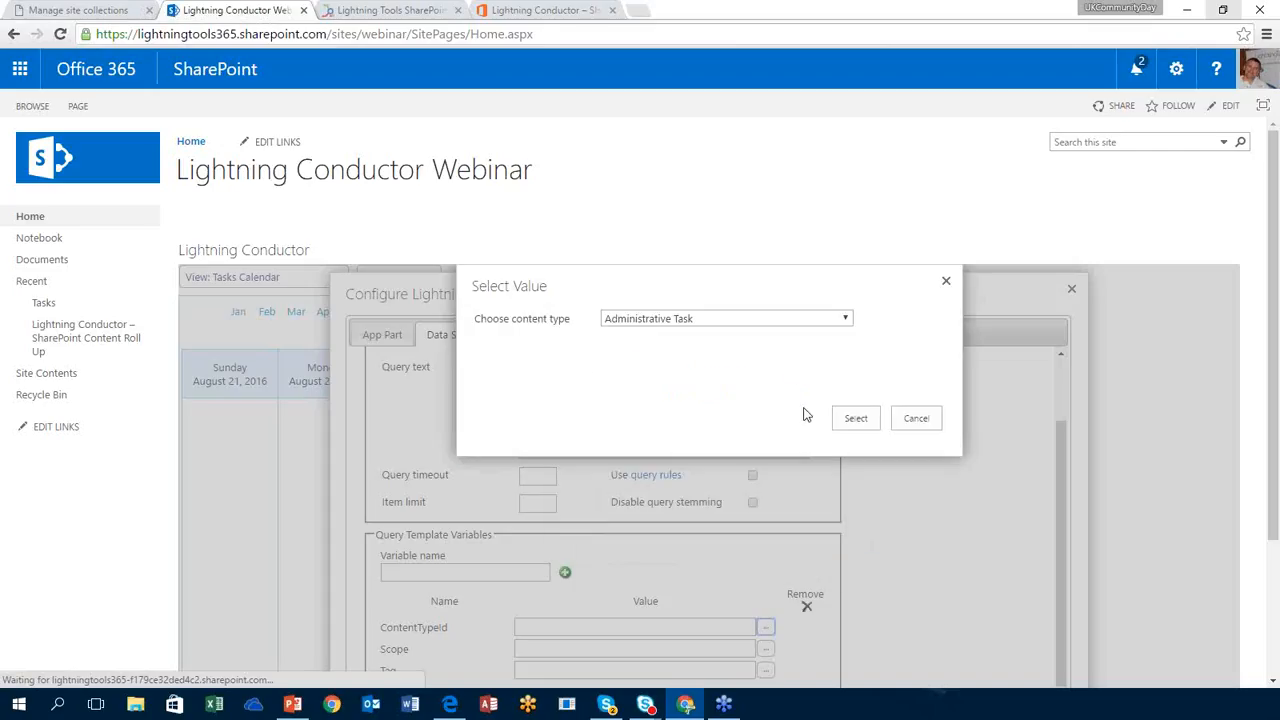
click(814, 318)
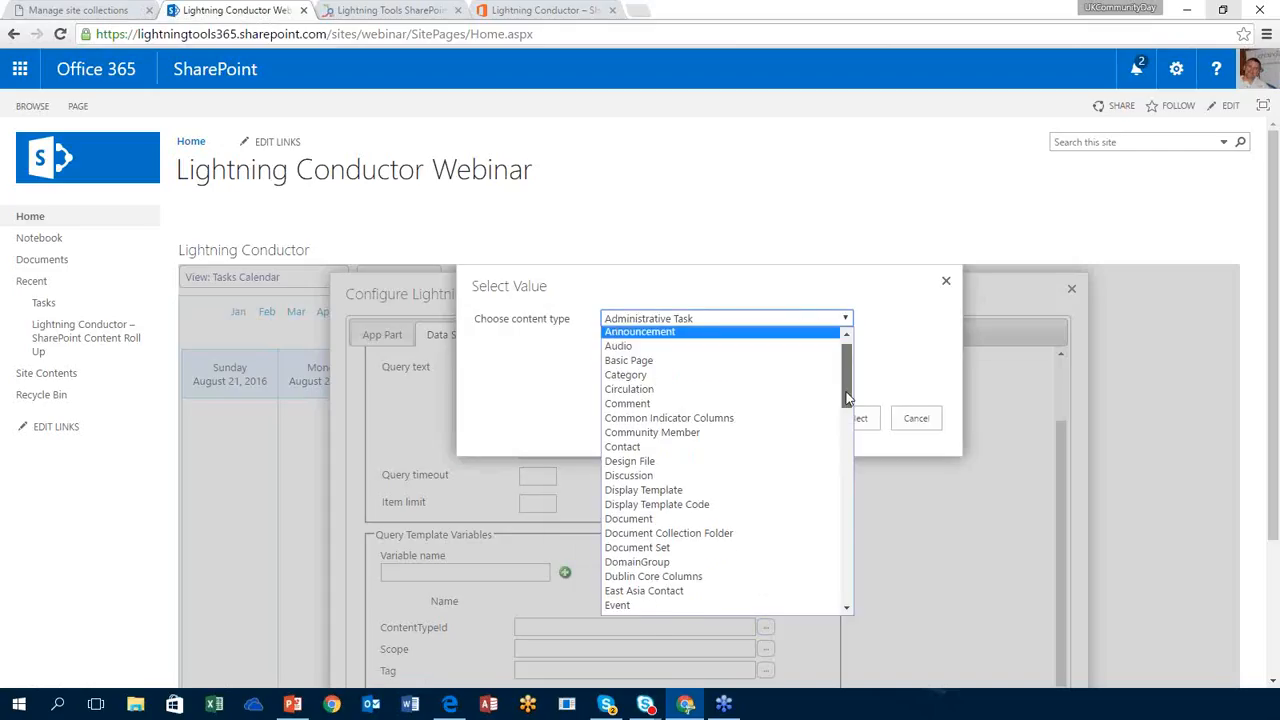
drag(841, 355, 833, 555)
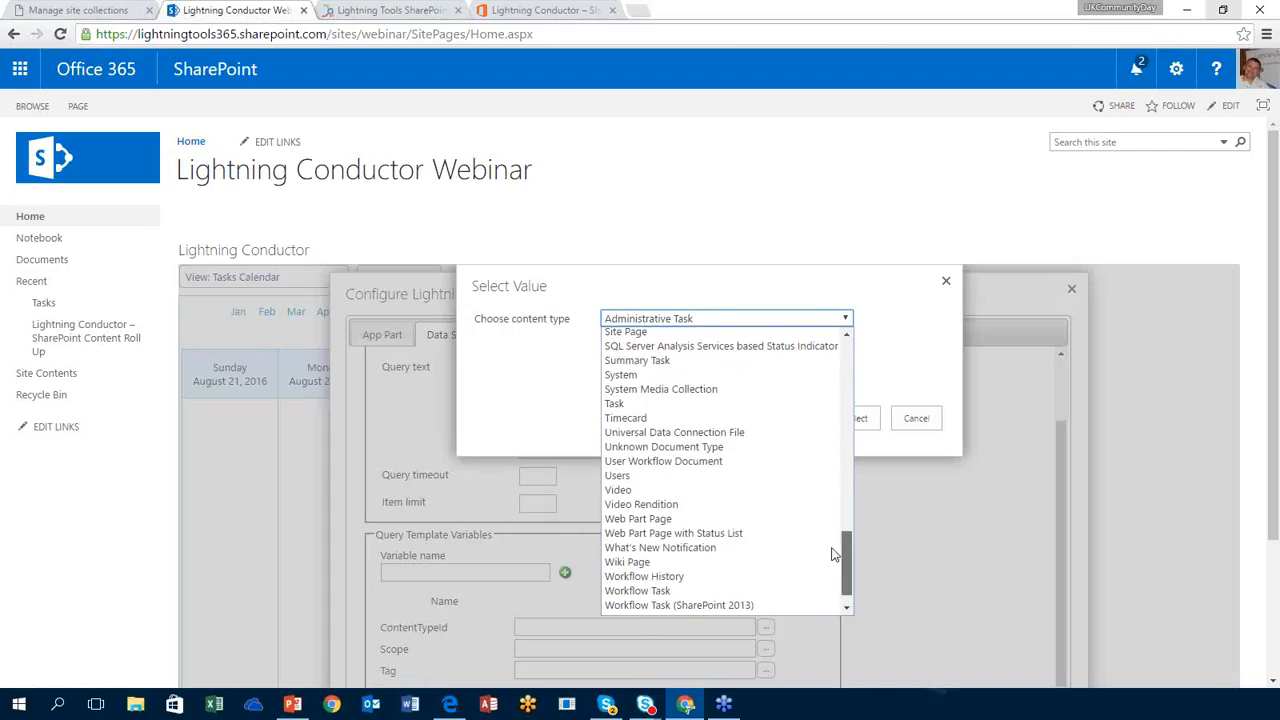
scroll(720, 499, up, 1)
click(716, 441)
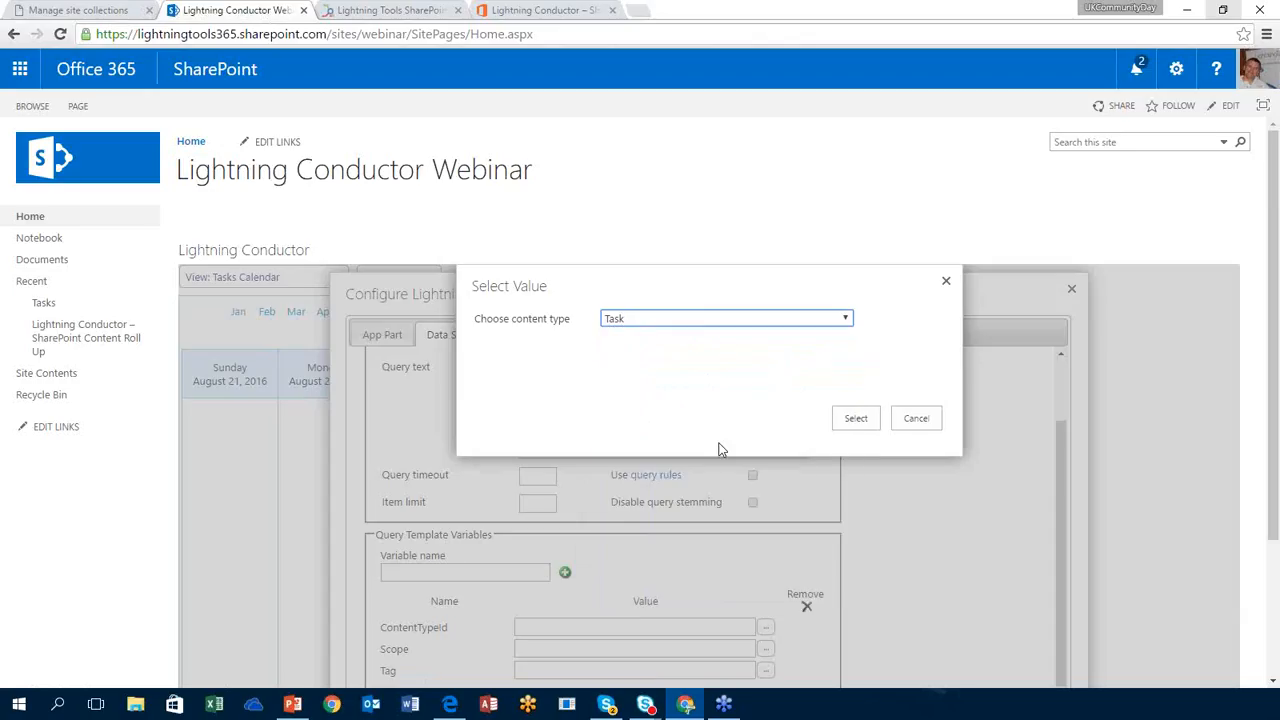
click(853, 425)
click(527, 337)
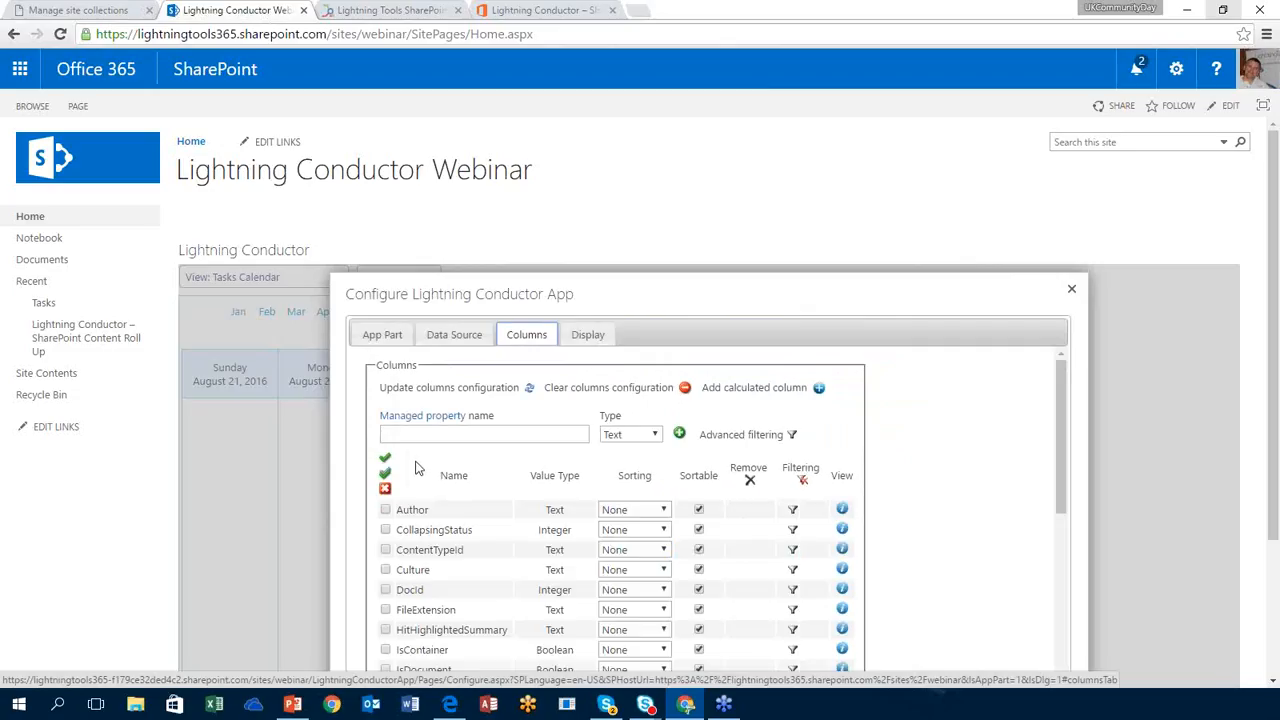
Step: Select all columns, render the view with LightningToolsTimeline.js, and save the configuration
click(385, 473)
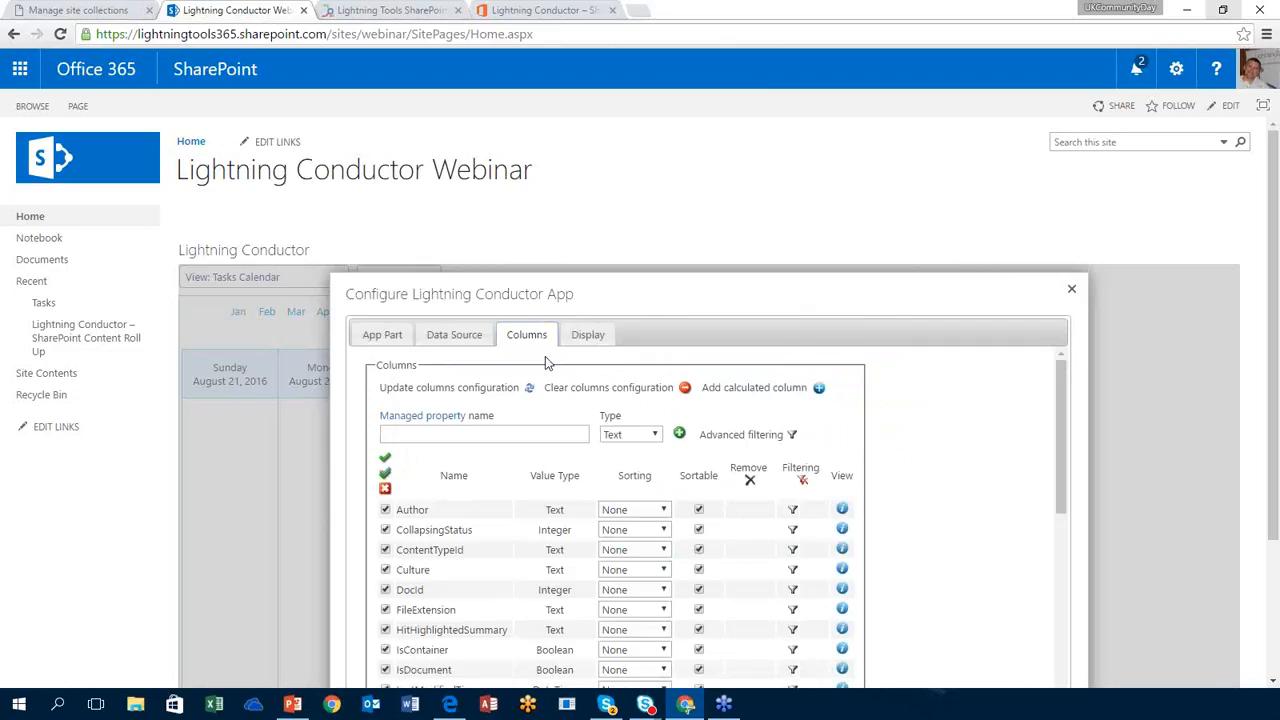
click(588, 335)
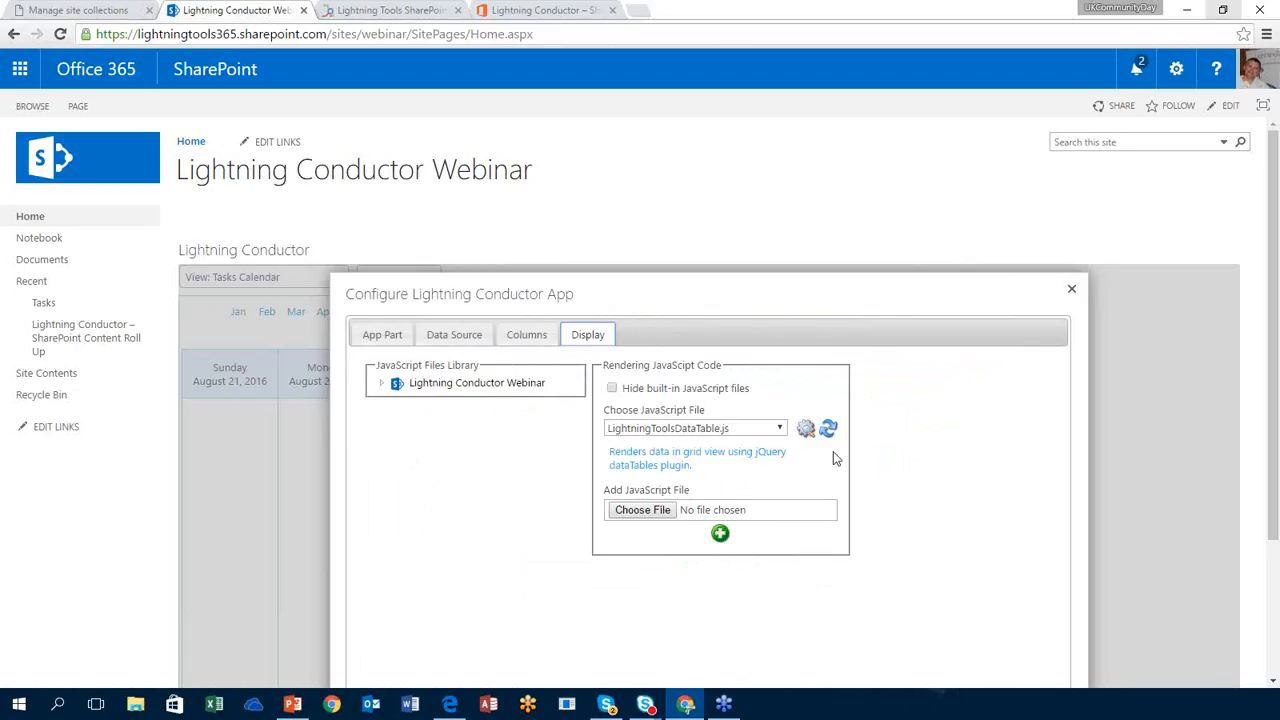
click(750, 430)
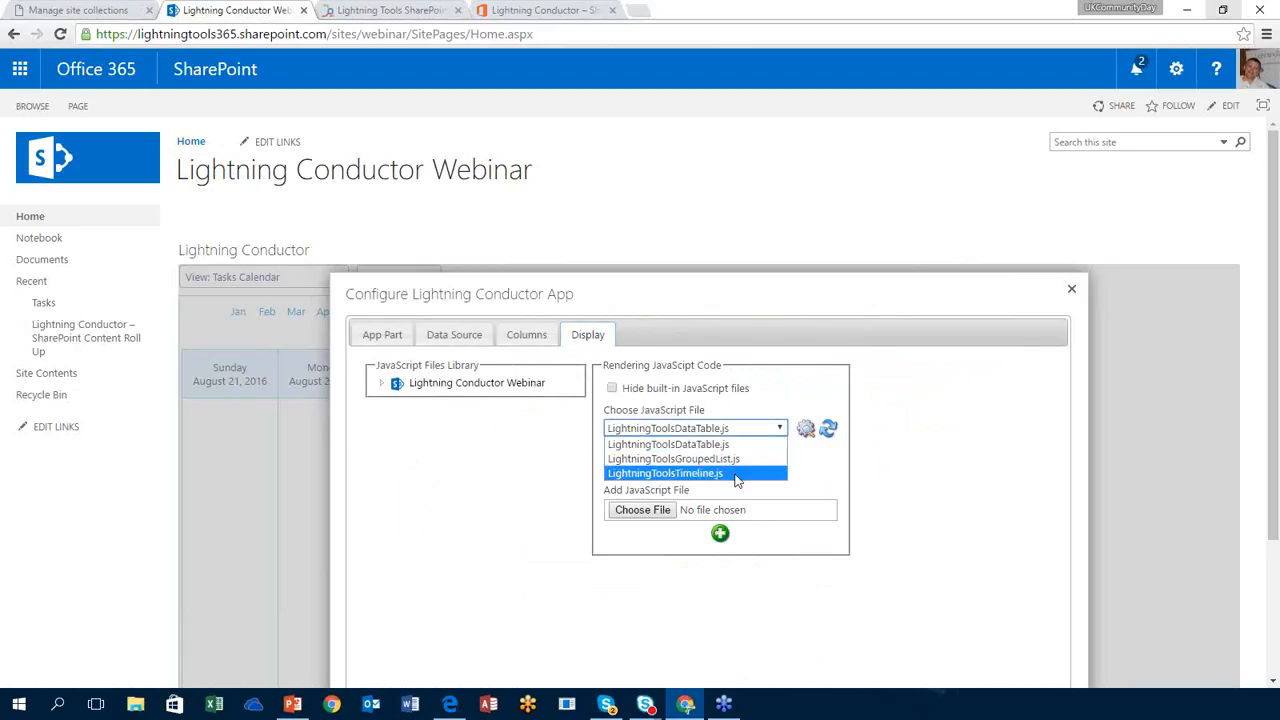
click(736, 476)
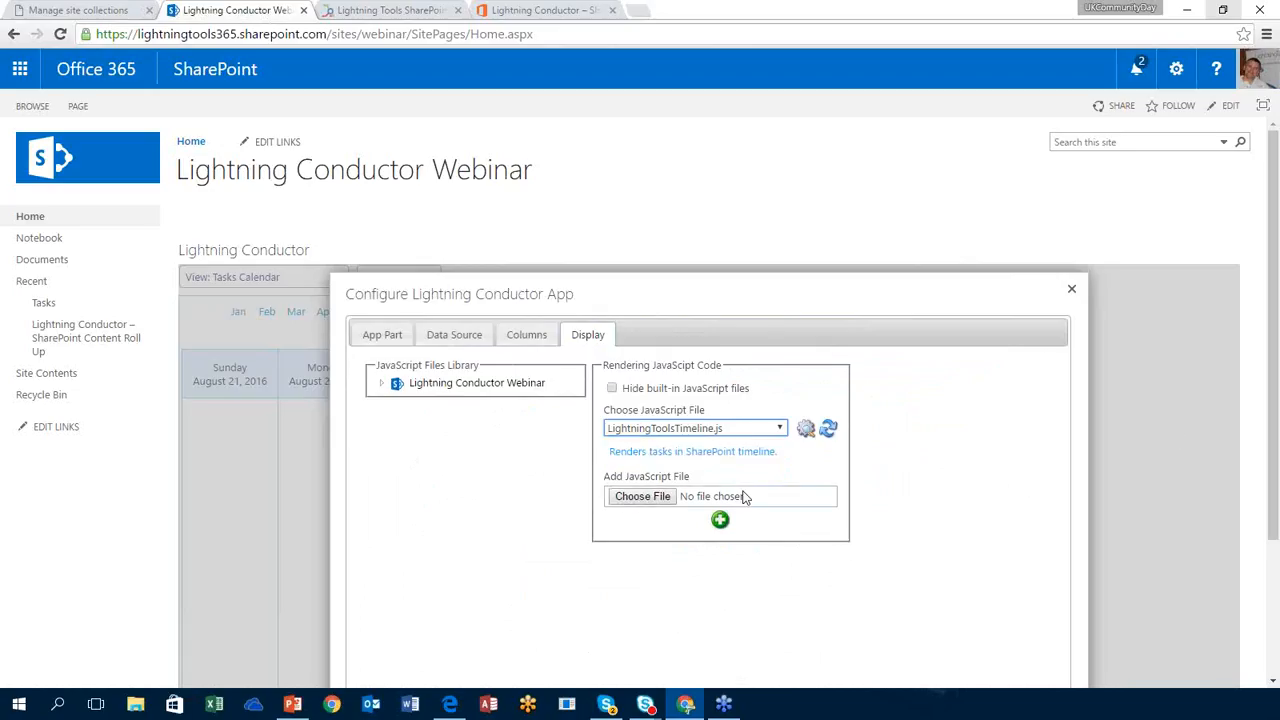
scroll(926, 490, down, 2)
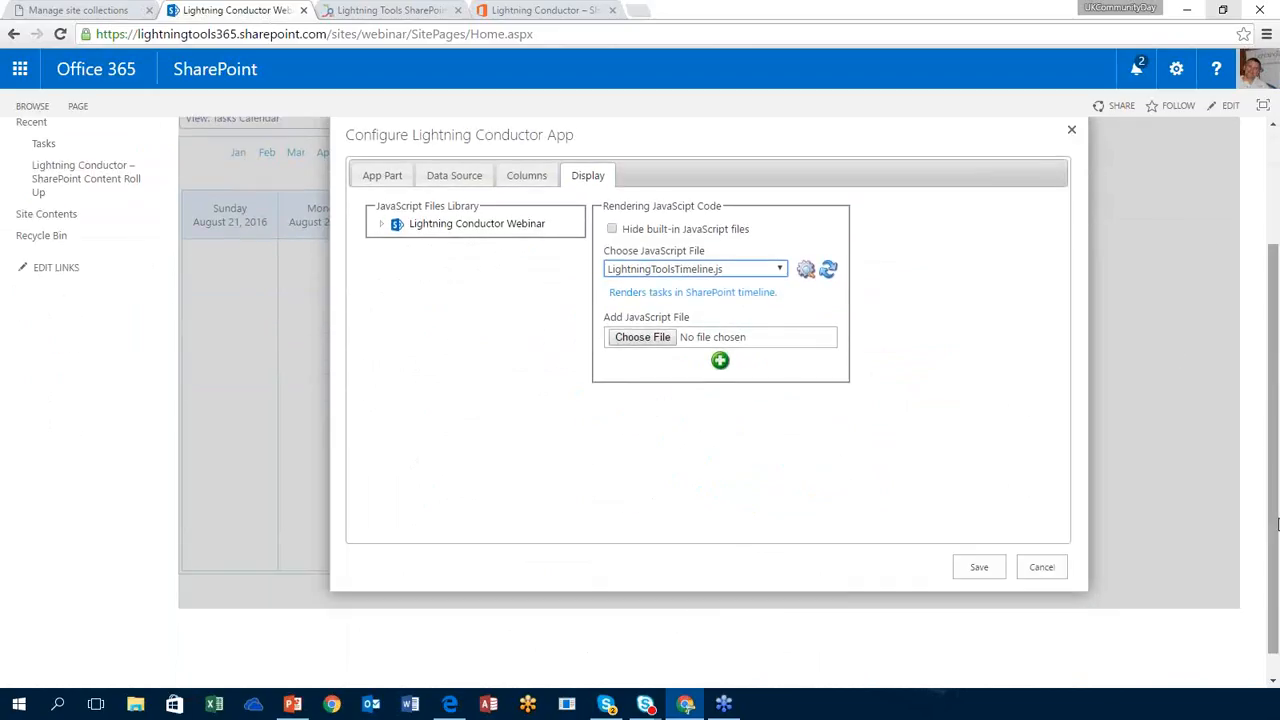
click(969, 567)
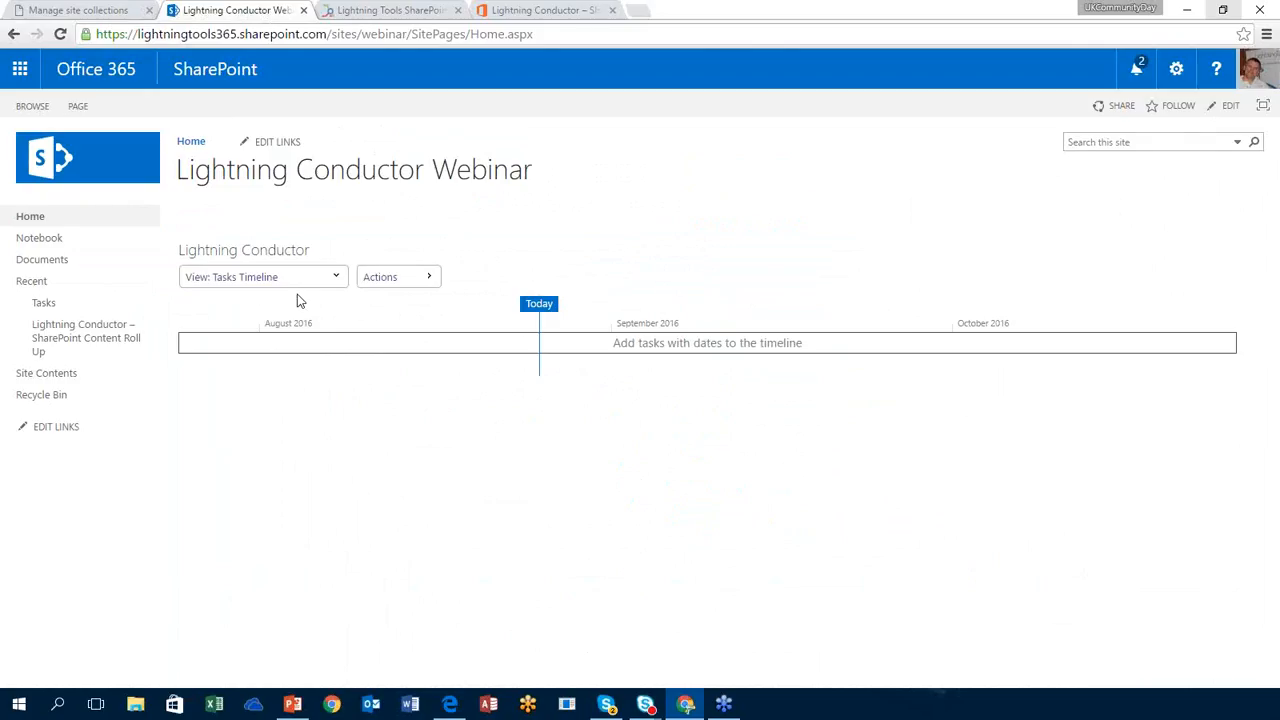
Step: Switch the Lightning Conductor web part to the Tasks Calendar view, then the grouped Tasks view
click(270, 277)
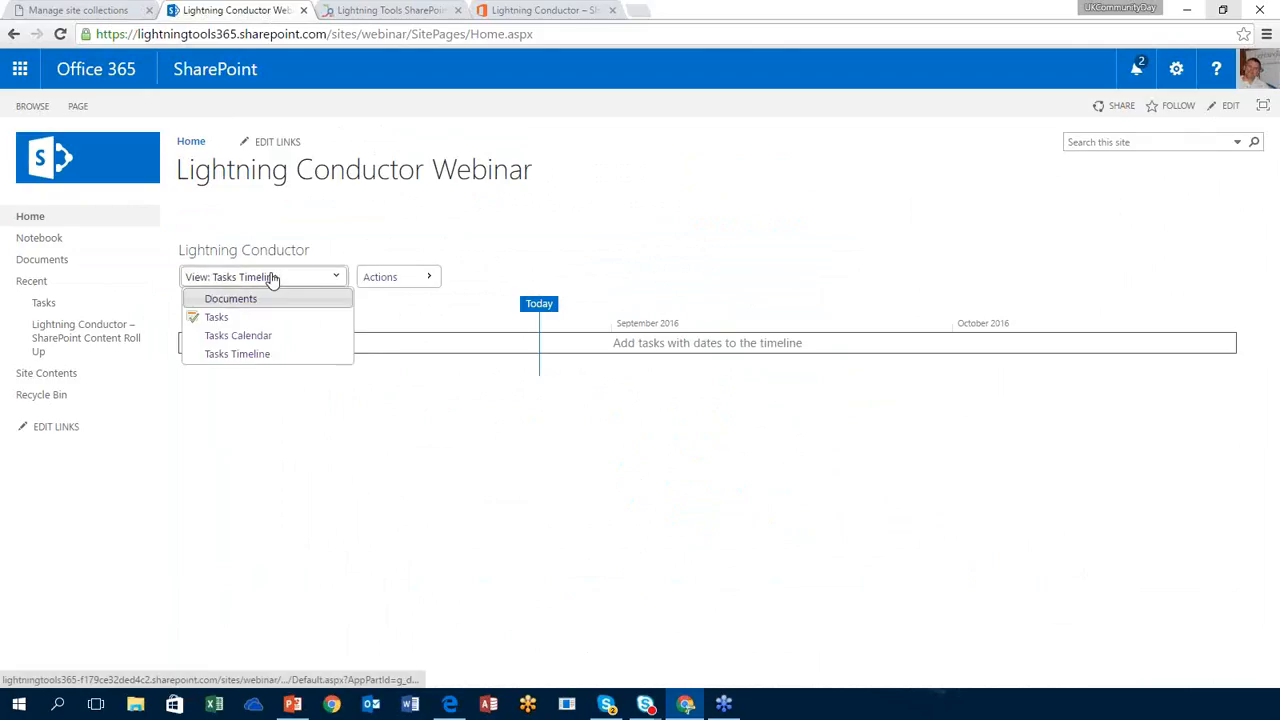
click(262, 336)
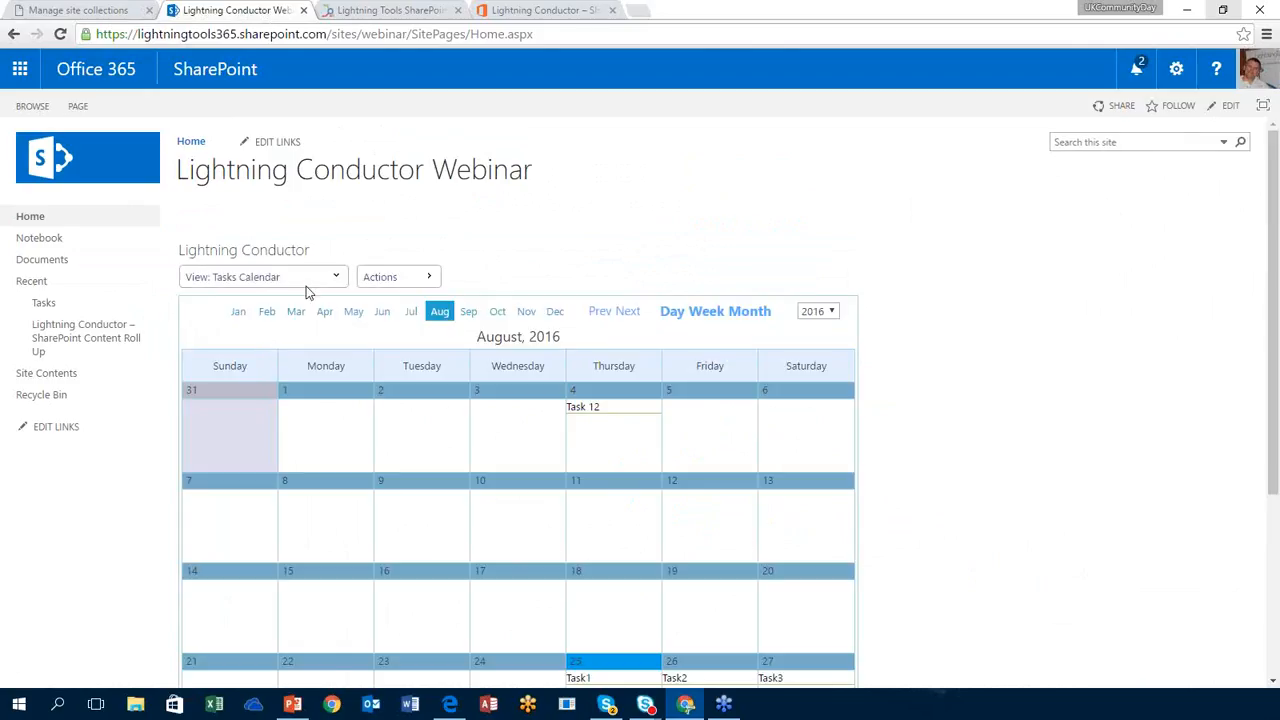
click(306, 284)
click(295, 318)
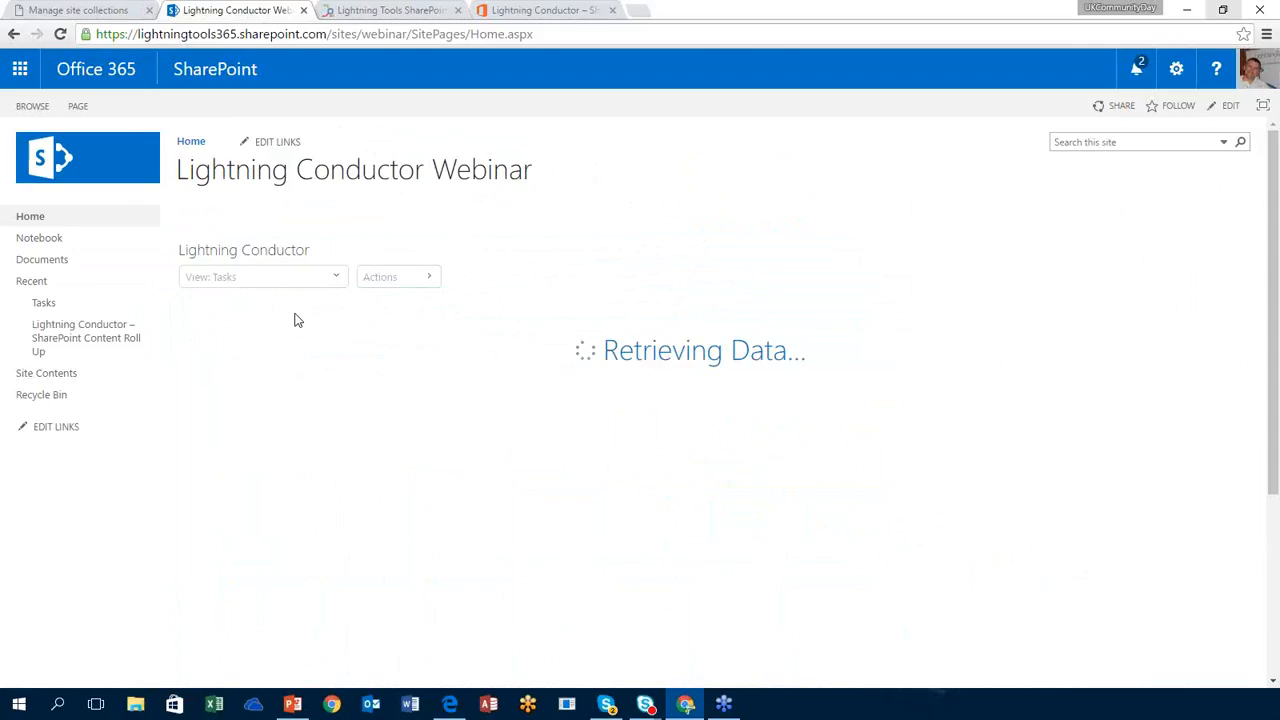
Step: Show the Documents view, then present the PowerPoint Questions slide full screen
click(308, 279)
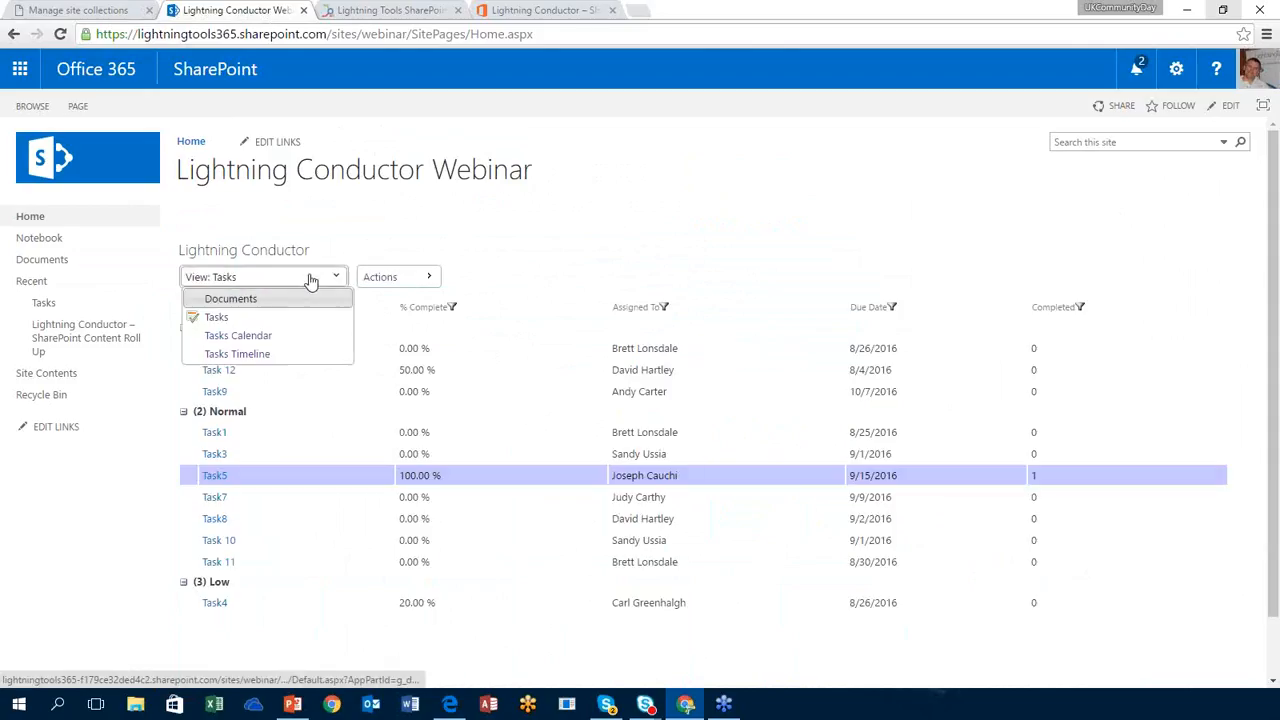
click(264, 302)
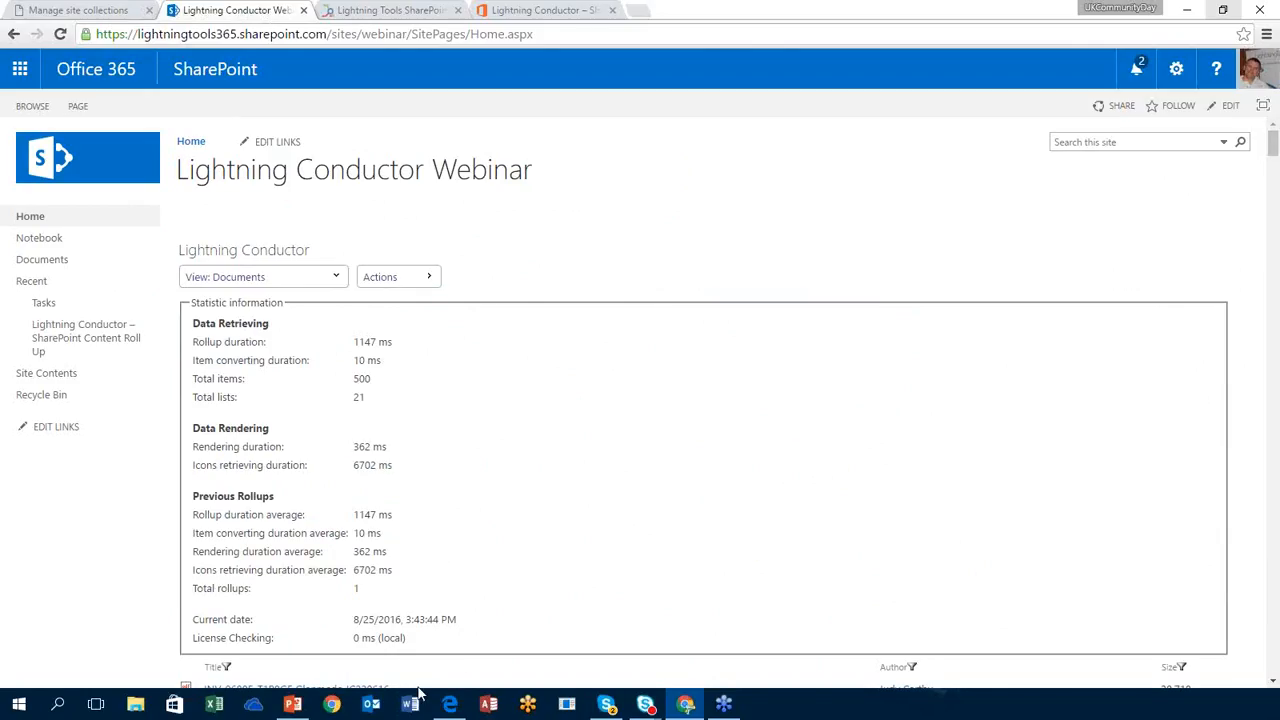
click(294, 705)
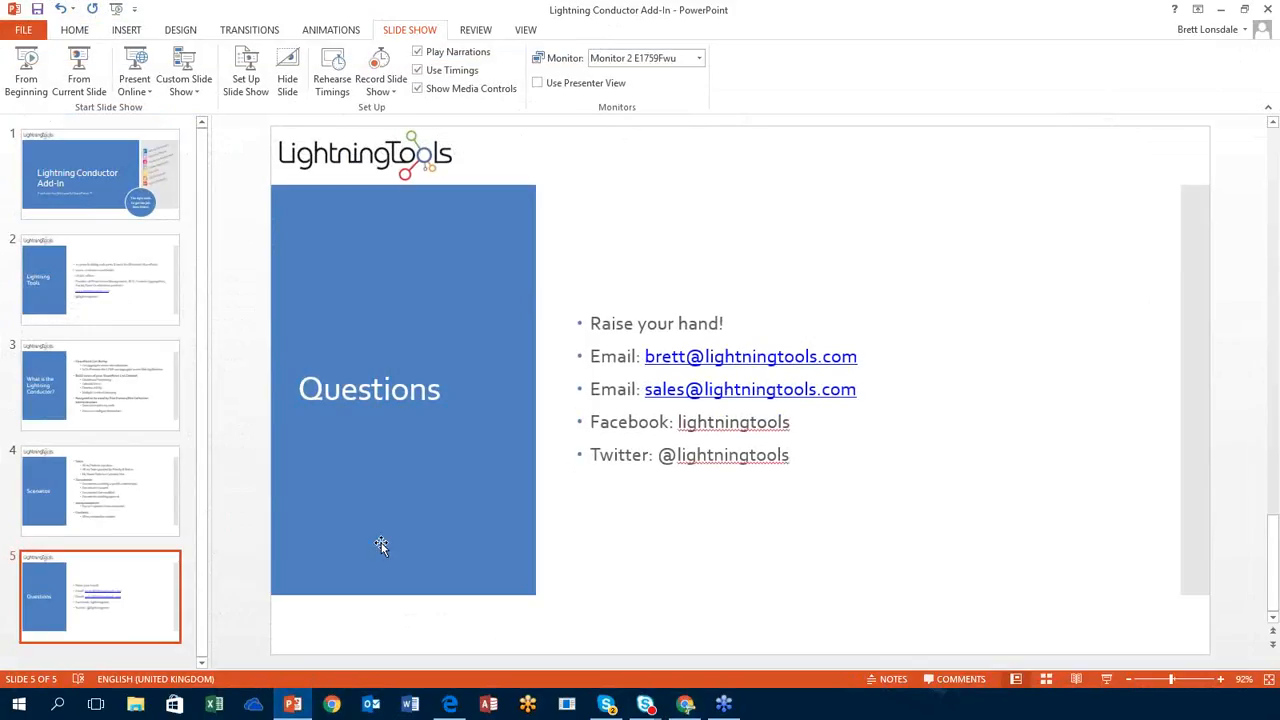
click(78, 85)
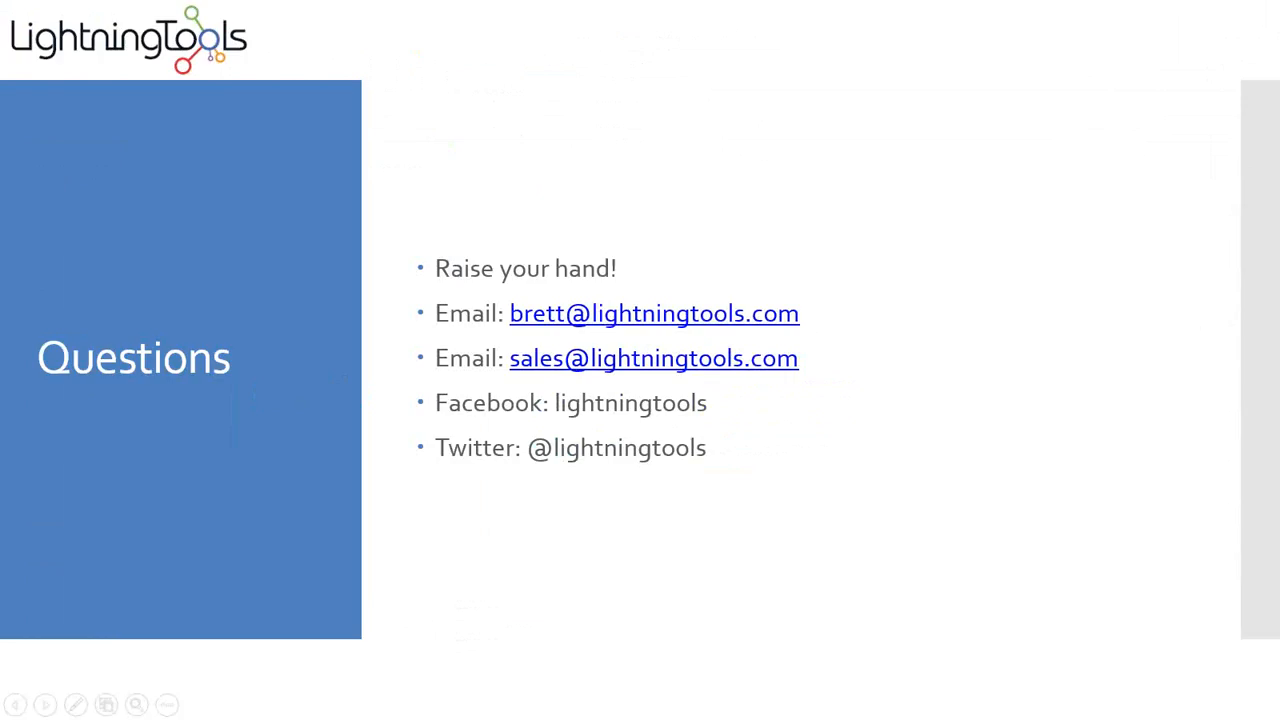